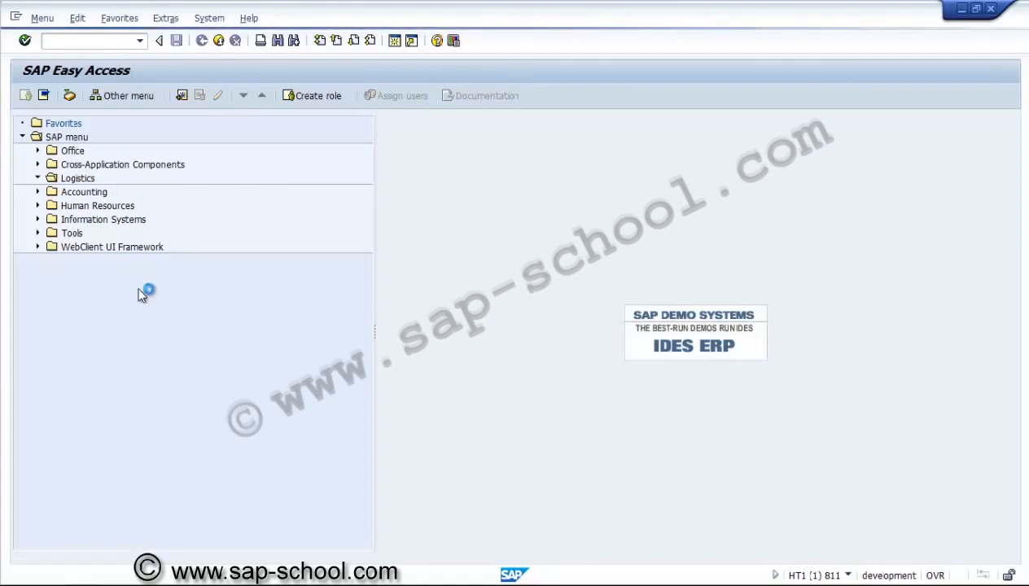
Expand the Basic Data folder of the Project System within the Logistics area of the SAP menu.
left_click(106, 317)
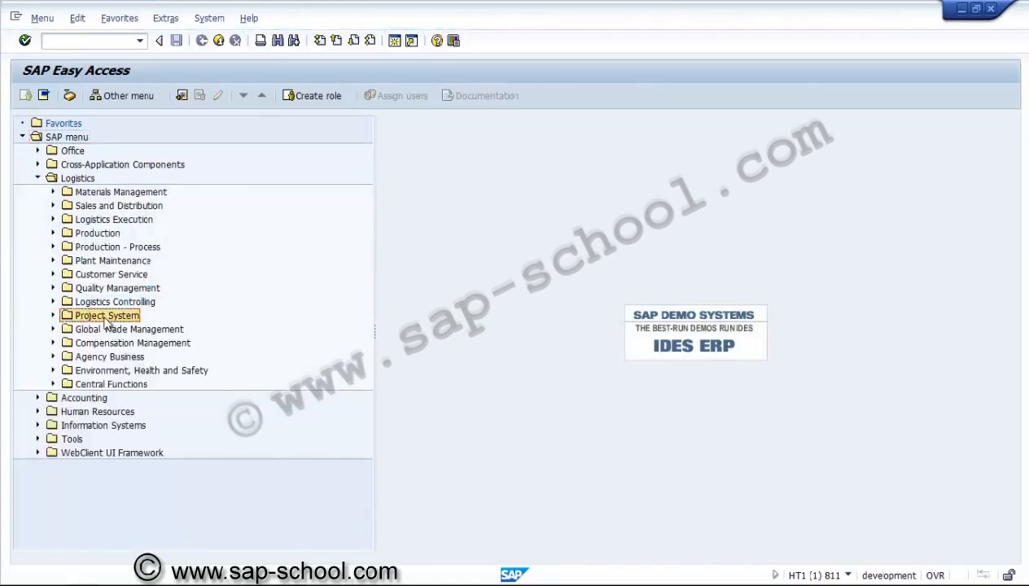
left_click(53, 316)
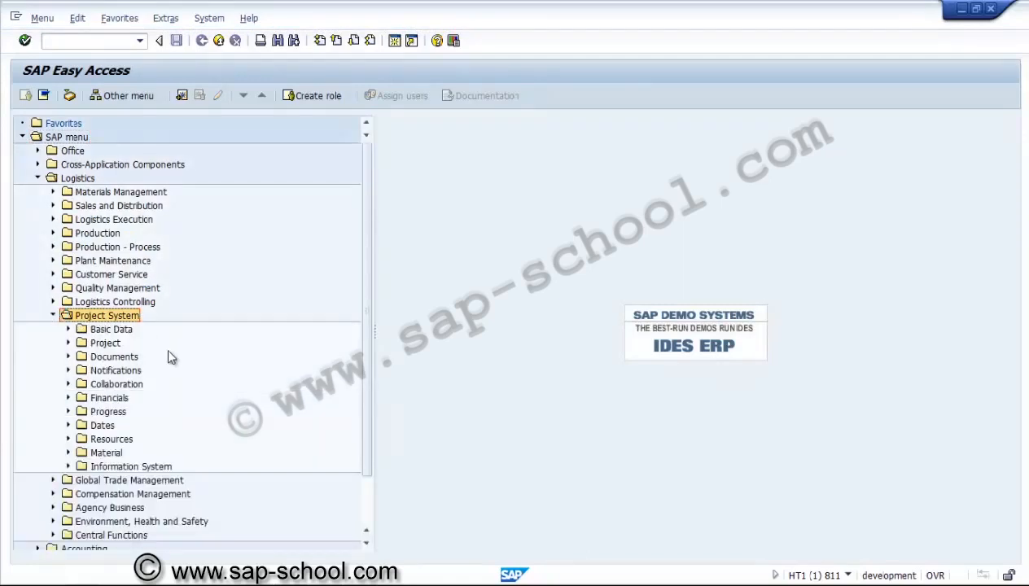
left_click(69, 330)
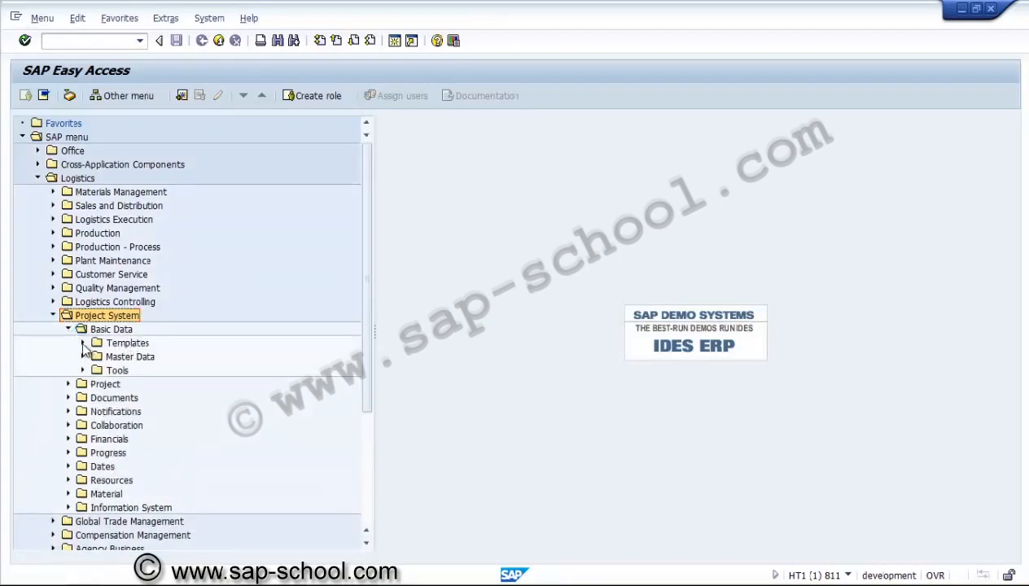
Look through the Standard Network transactions in the Basic Data templates and the contents of the Project folder.
left_click(83, 344)
left_click(132, 371)
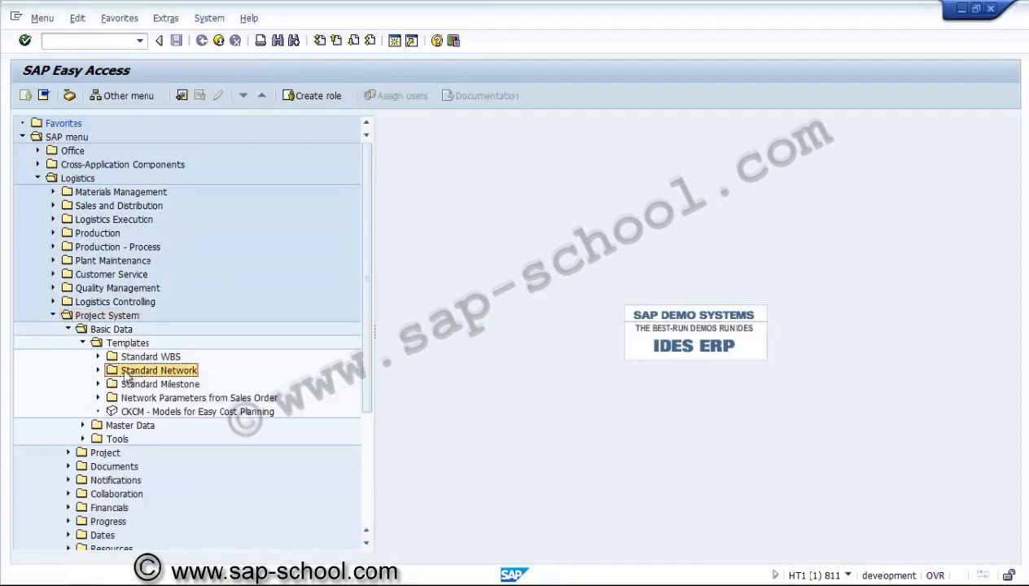
left_click(98, 371)
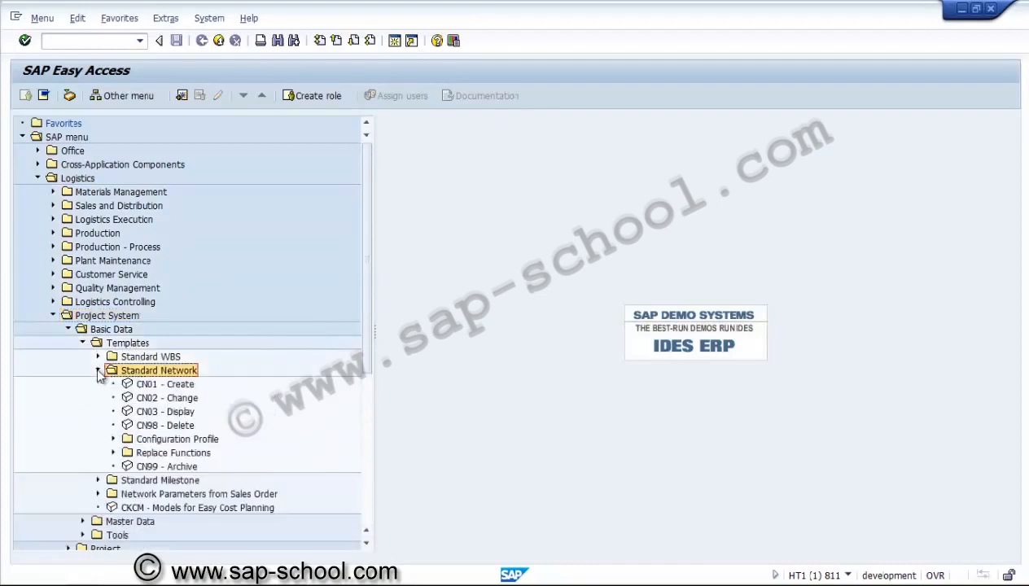
left_click(167, 385)
left_click(166, 397)
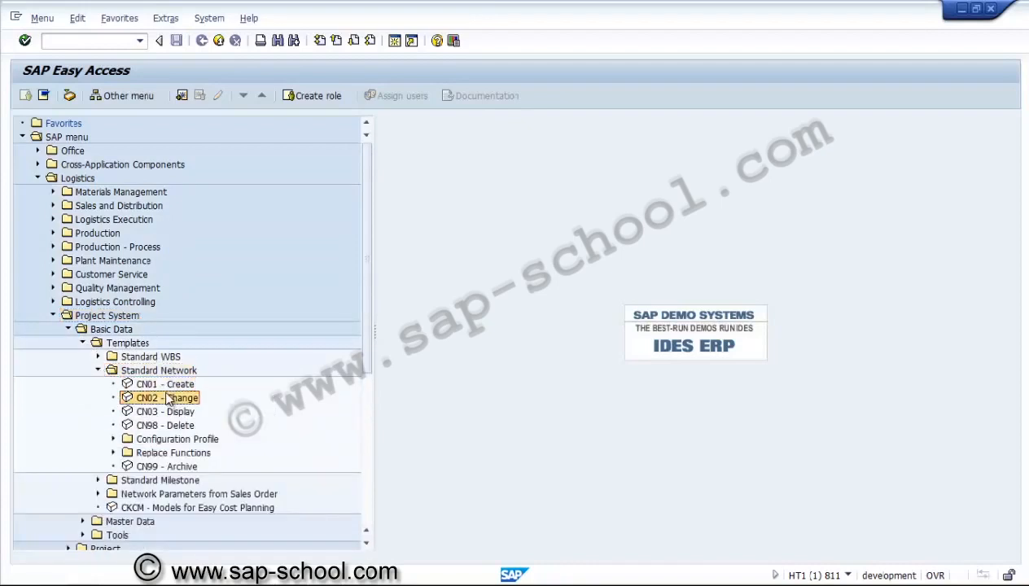
left_click(99, 371)
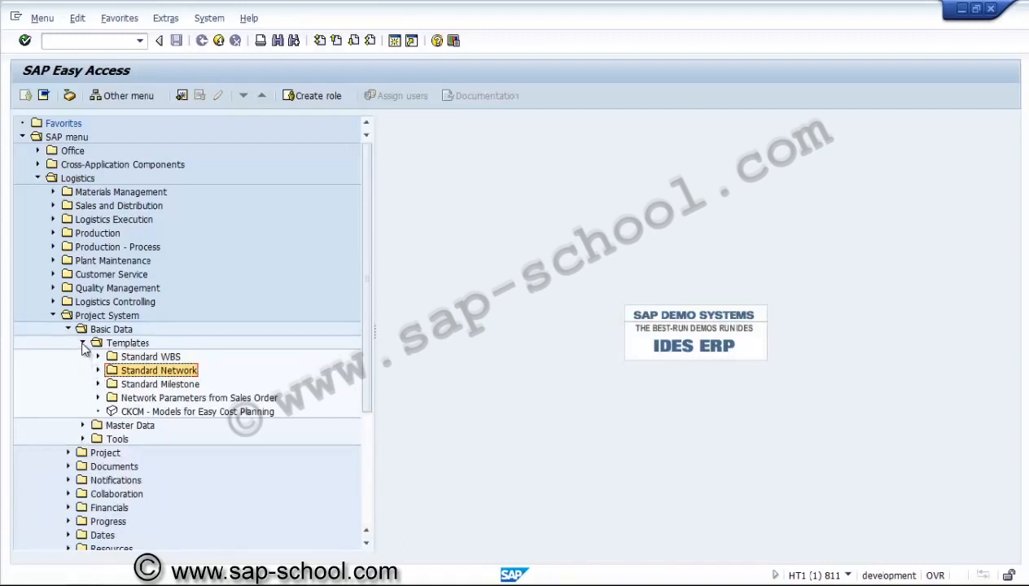
left_click(84, 345)
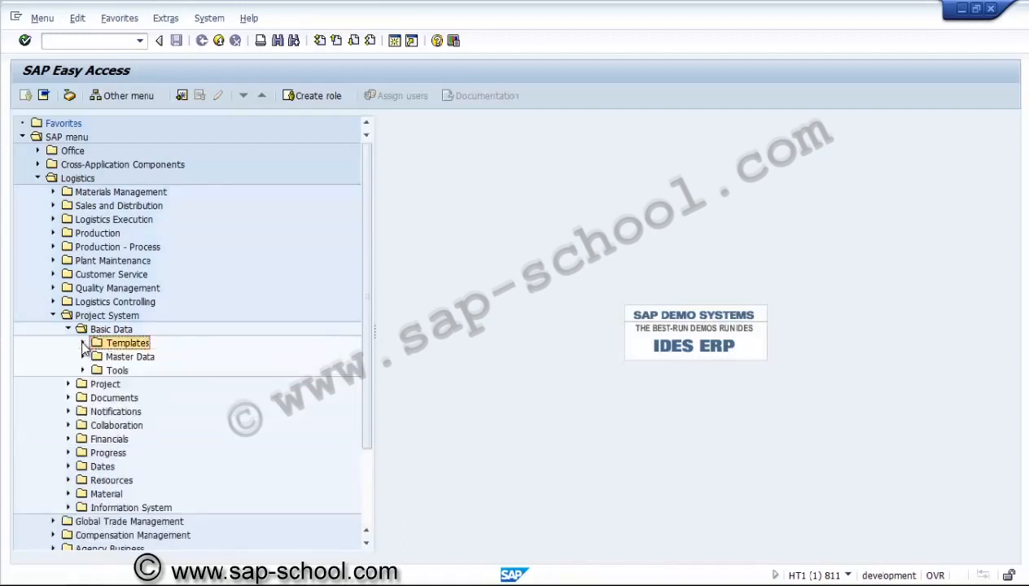
left_click(68, 384)
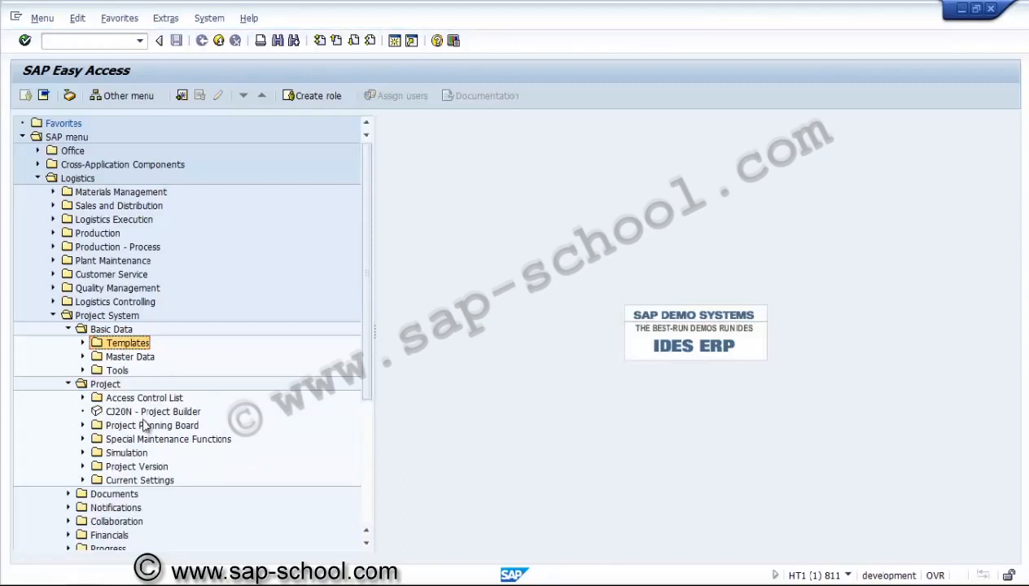
Start the work center creation transaction CNR1 from the Work Center Master Record folder of the Basic Data master data.
left_click(127, 360)
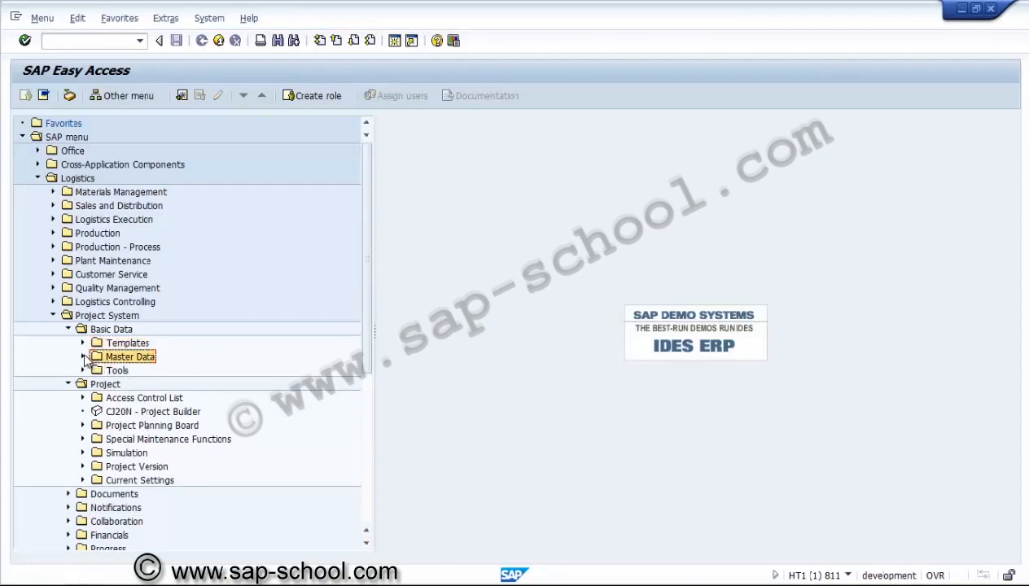
left_click(83, 356)
left_click(129, 372)
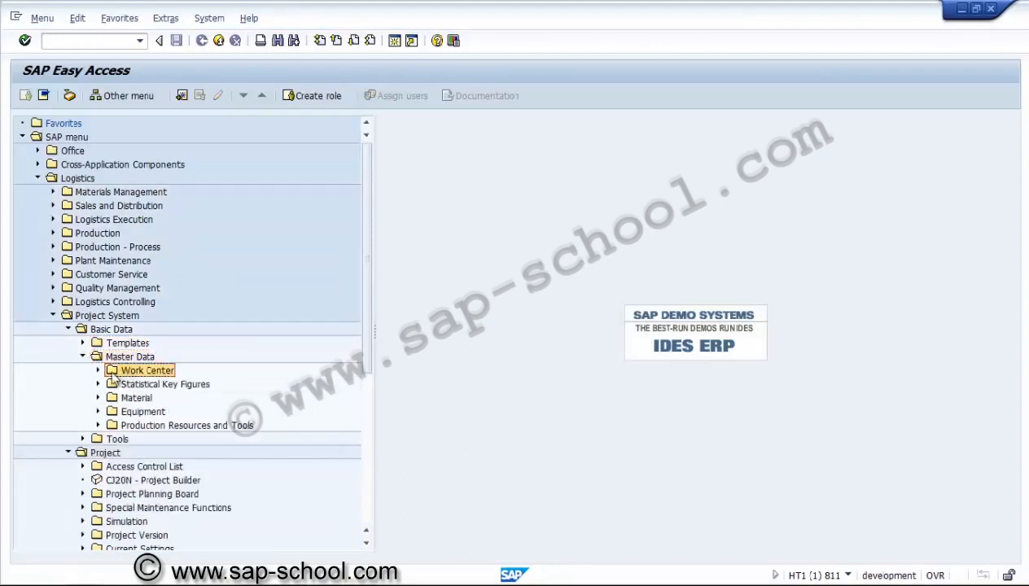
left_click(98, 370)
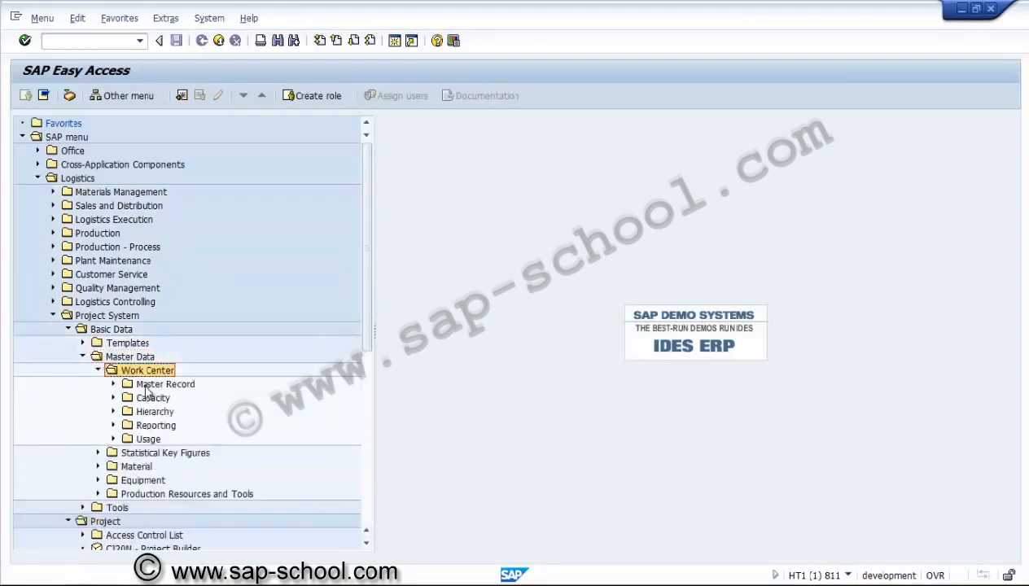
left_click(148, 385)
left_click(113, 384)
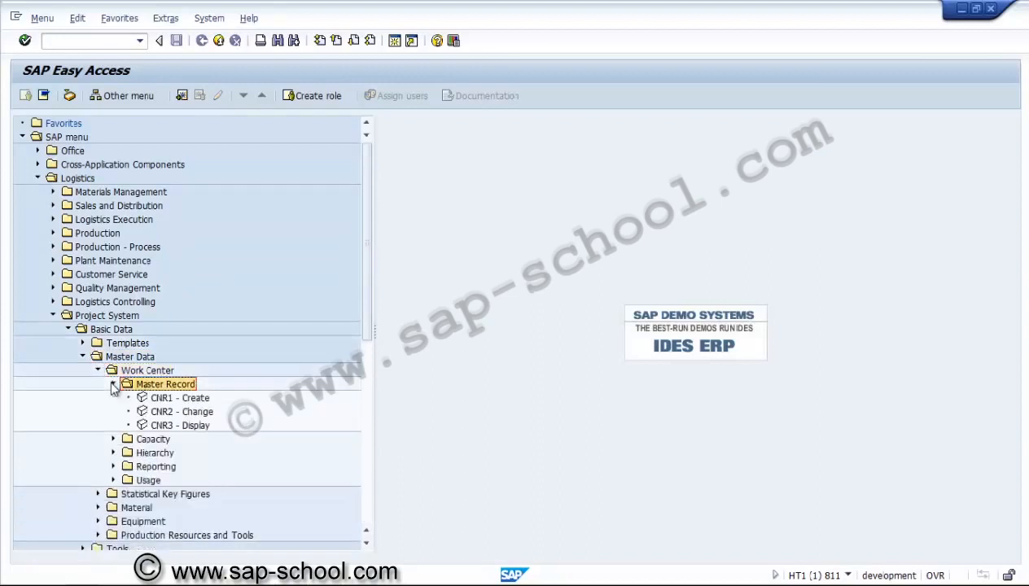
double_click(189, 399)
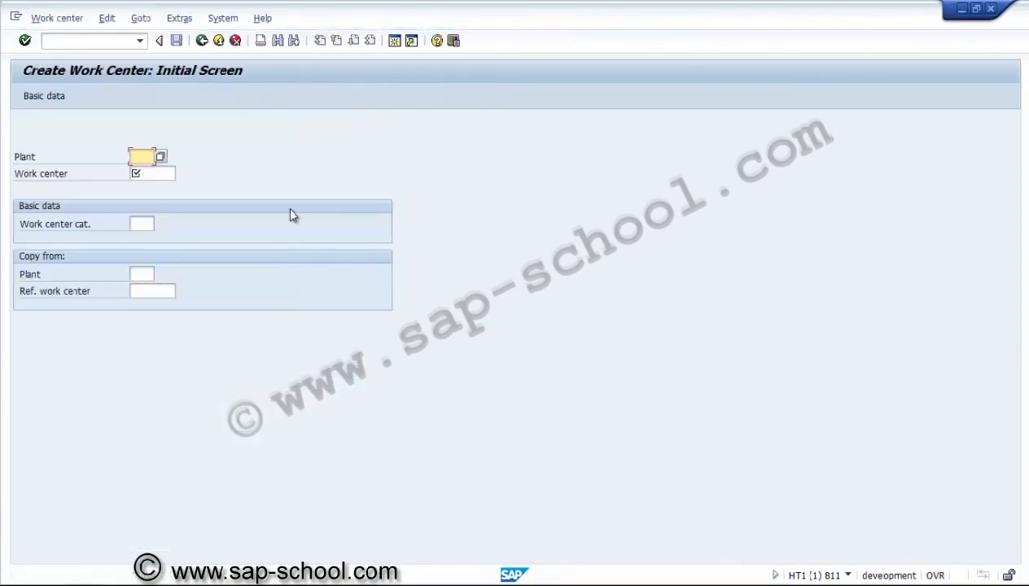
Create work center USME-01 in plant 3000 with work center category 0006 and proceed to its basic data.
type("3000")
key("Tab")
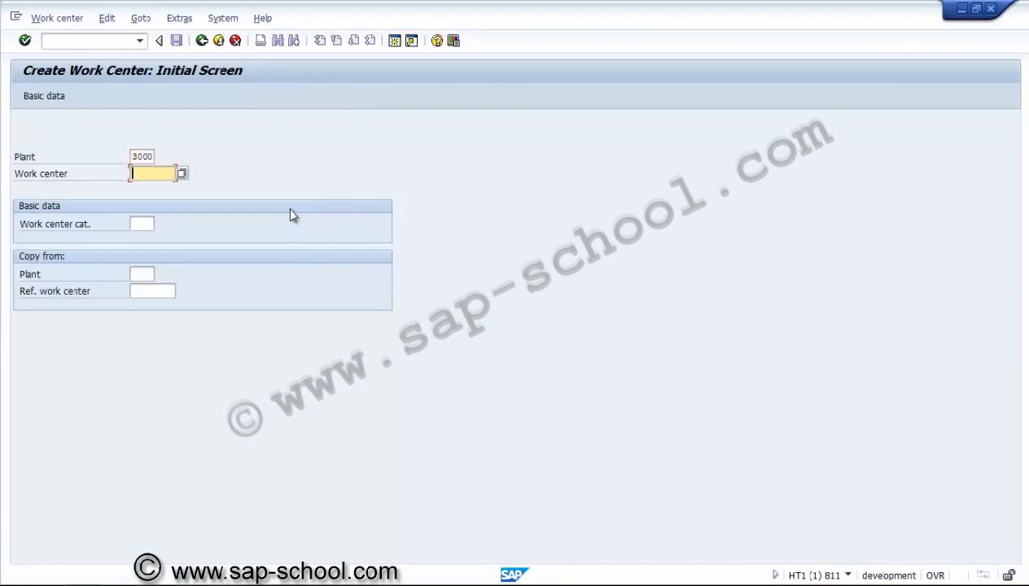
type("USME-01")
left_click(142, 224)
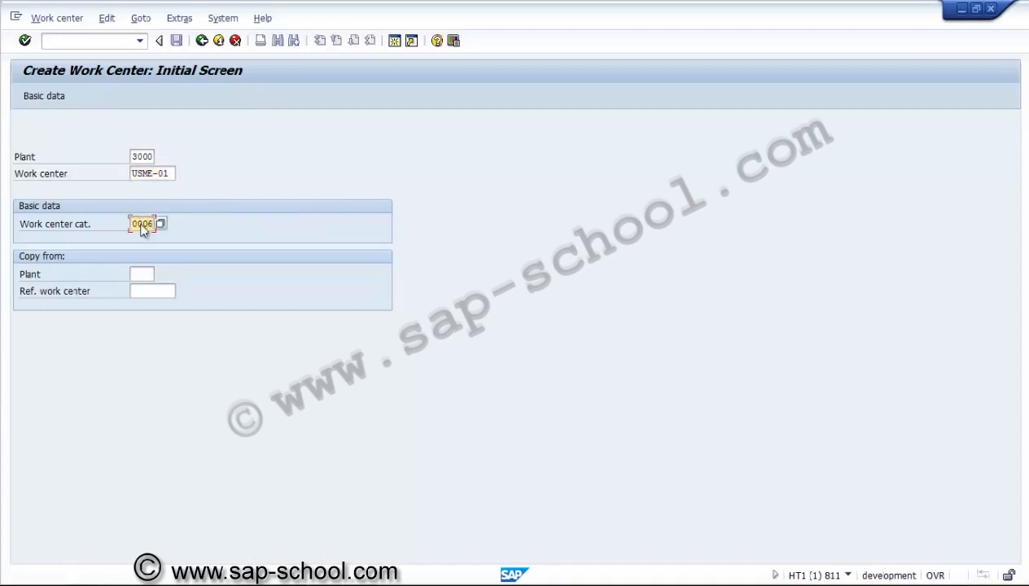
key("Return")
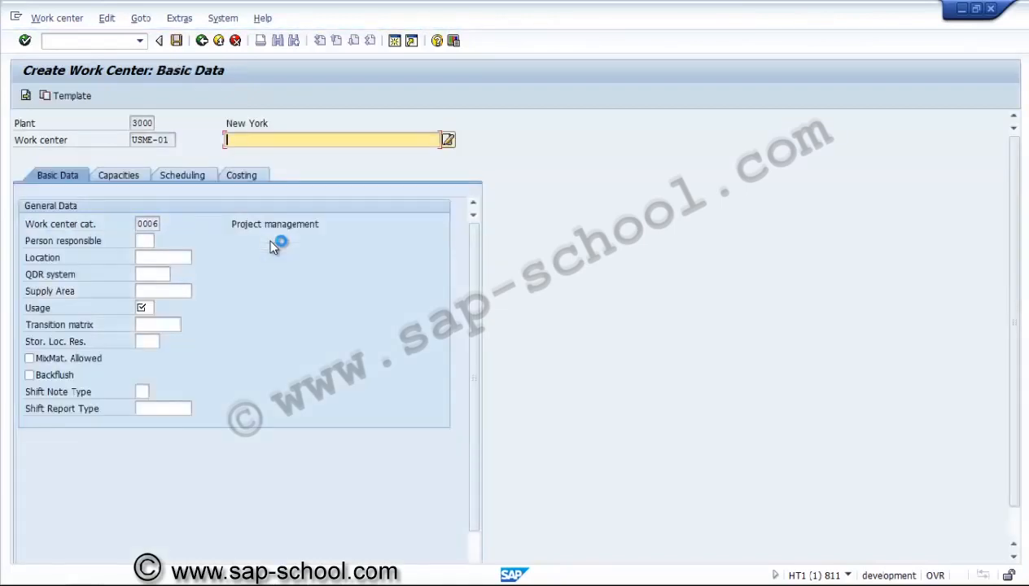
Describe the work center as "Work center - Mechanical - PS".
type("wo")
key("BackSpace")
key("BackSpace")
type("Work center - Mechanical")
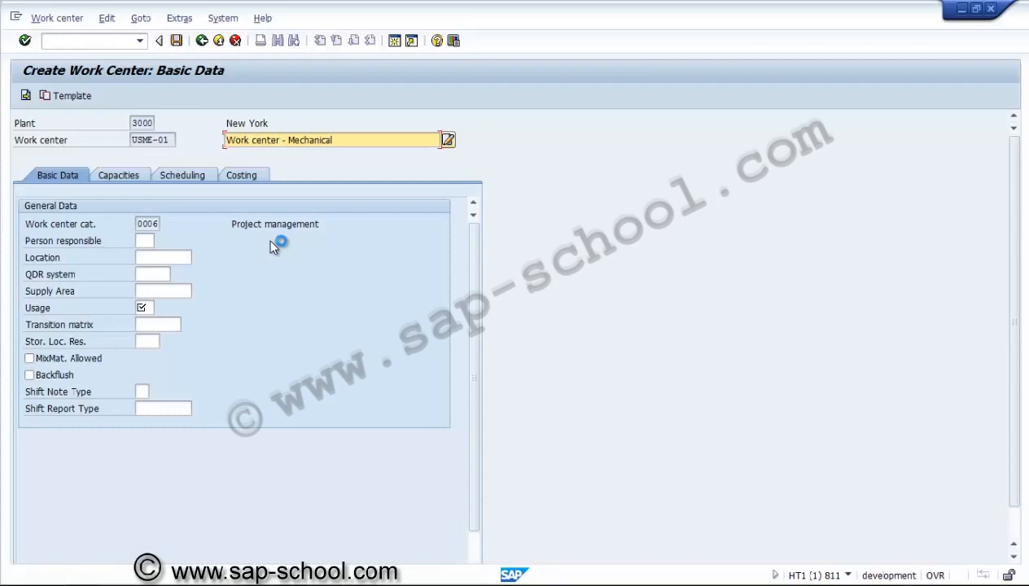
type(" - PS")
key("Tab")
key("Tab")
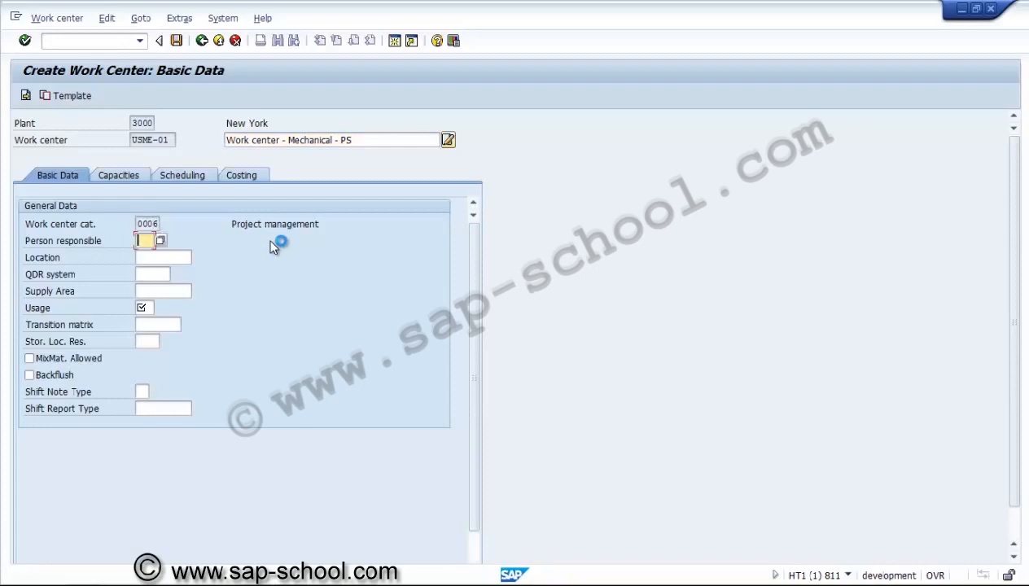
key("Return")
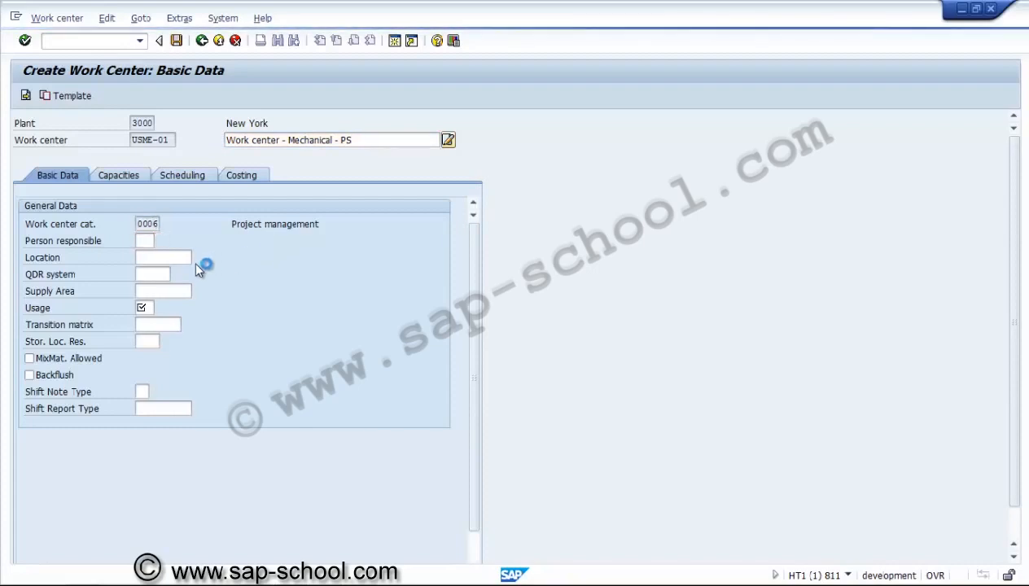
Assign code SAN as the person responsible for the work center and go to the usage field.
left_click(147, 245)
key("F4")
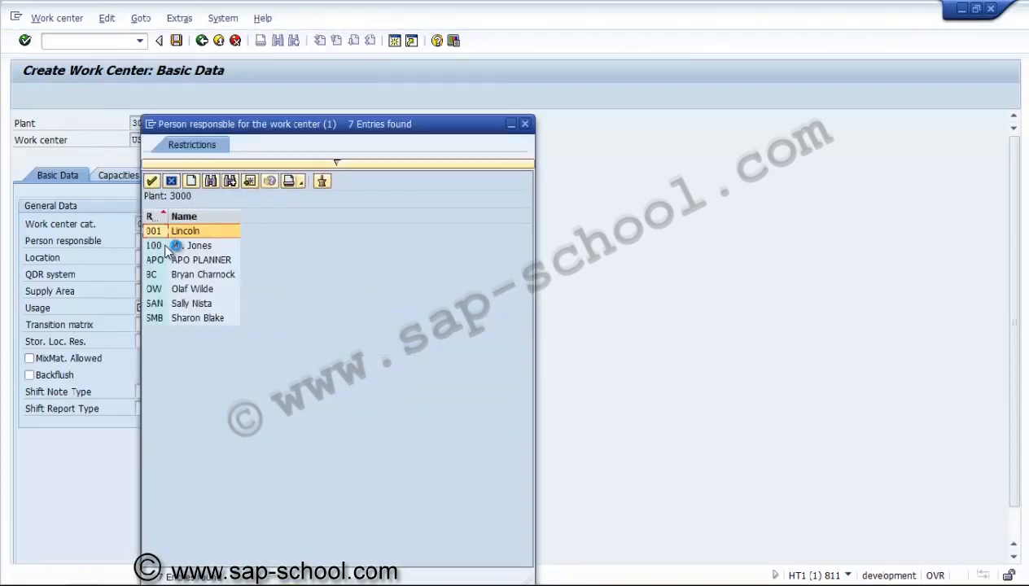
double_click(213, 303)
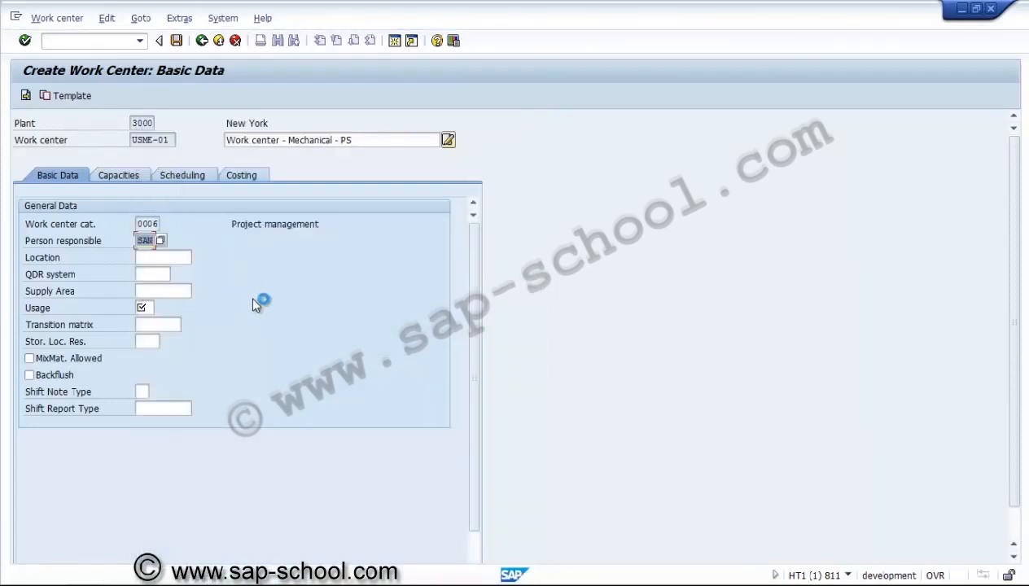
key("Return")
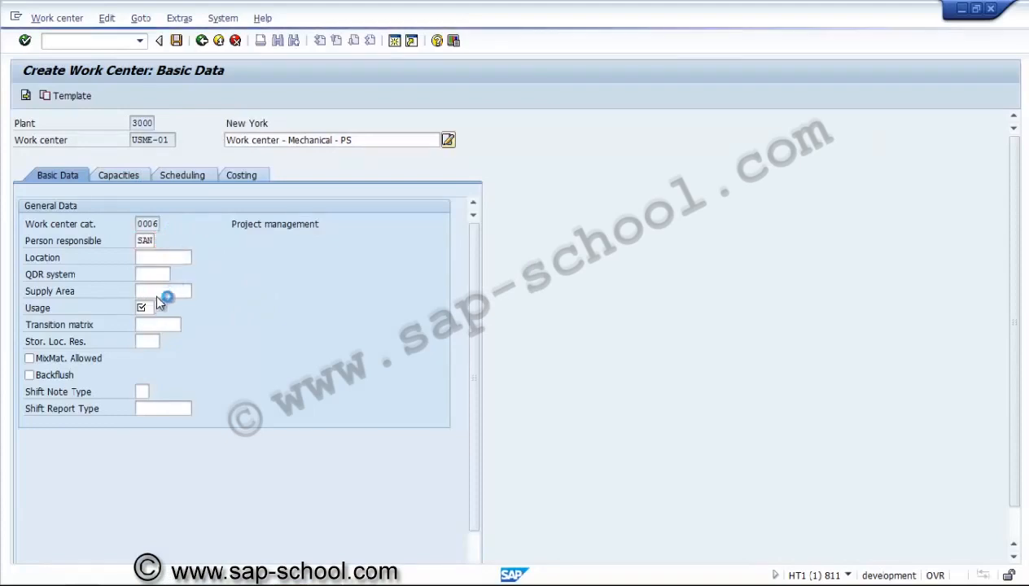
double_click(150, 316)
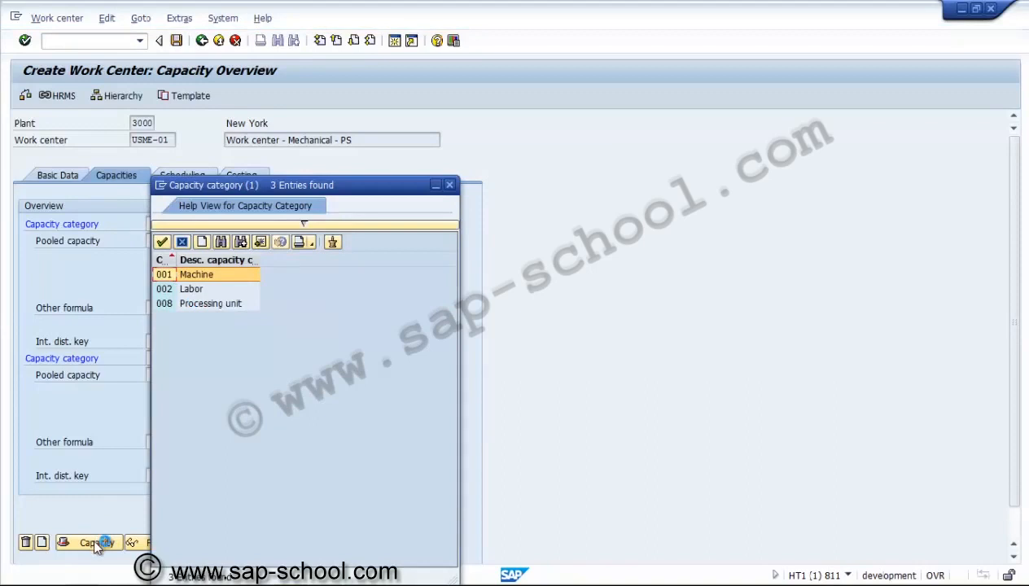
Choose capacity category 002 (Labor) for the work center and set its capacity planner group to A.
double_click(196, 290)
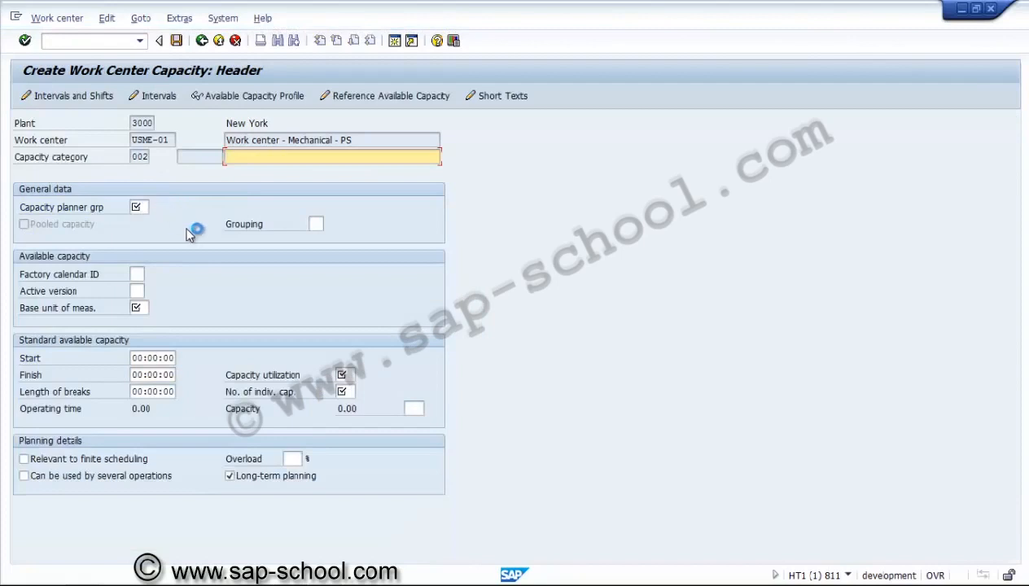
key("Tab")
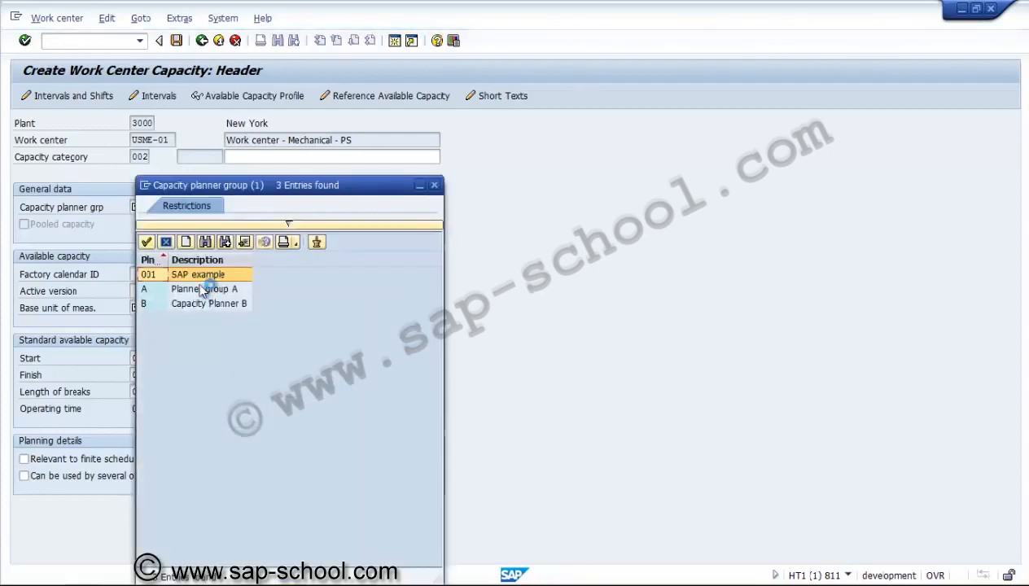
double_click(242, 289)
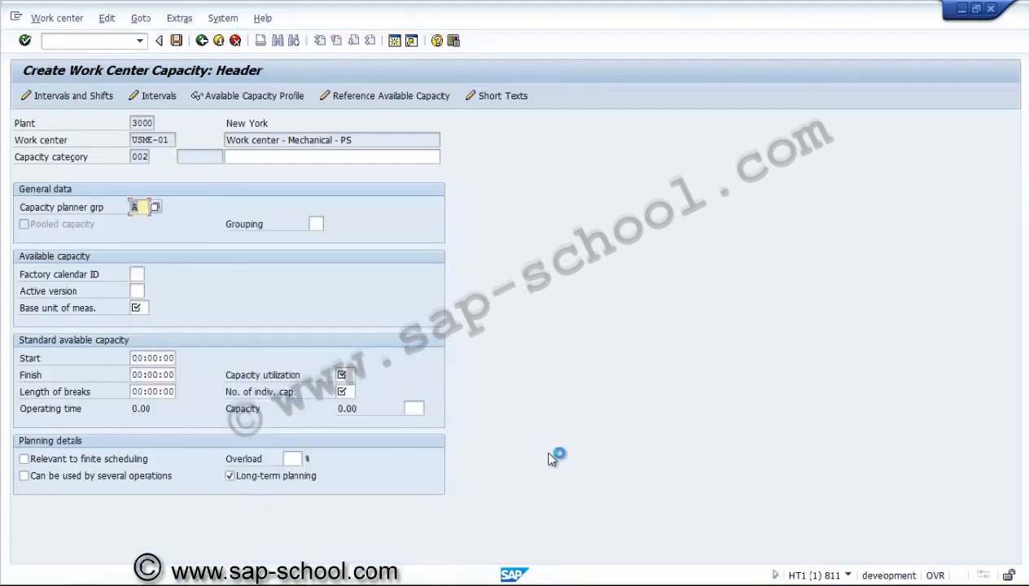
Set the available capacity's factory calendar ID to US and its active version to 01 (Normal available capacity).
type("US")
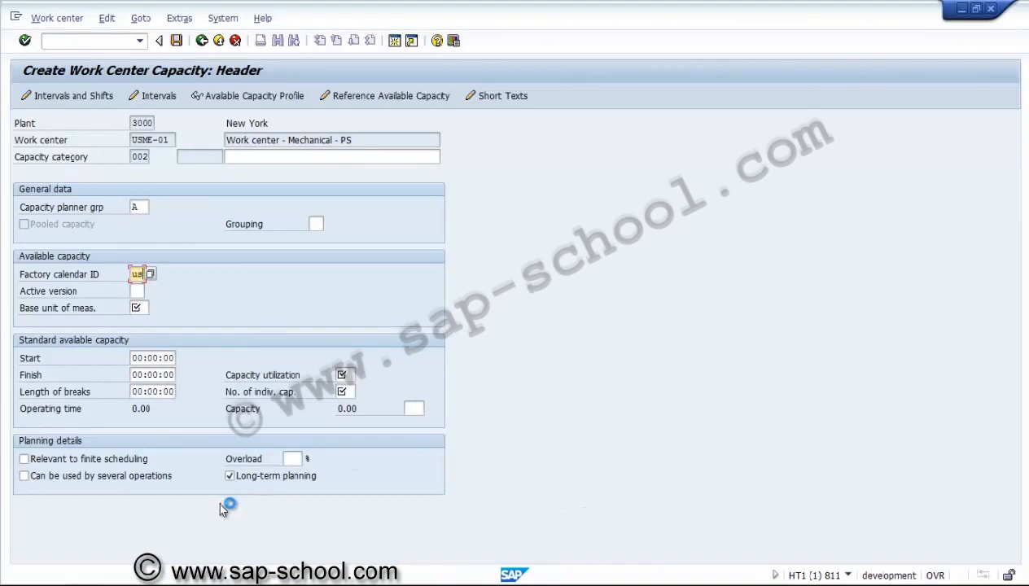
left_click(140, 292)
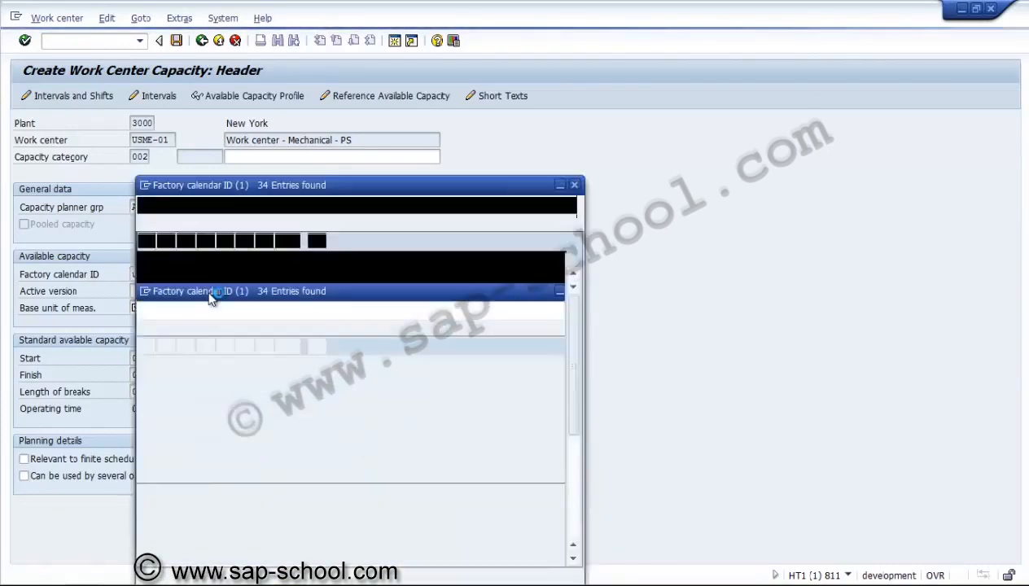
scroll(139, 316, "down", 5)
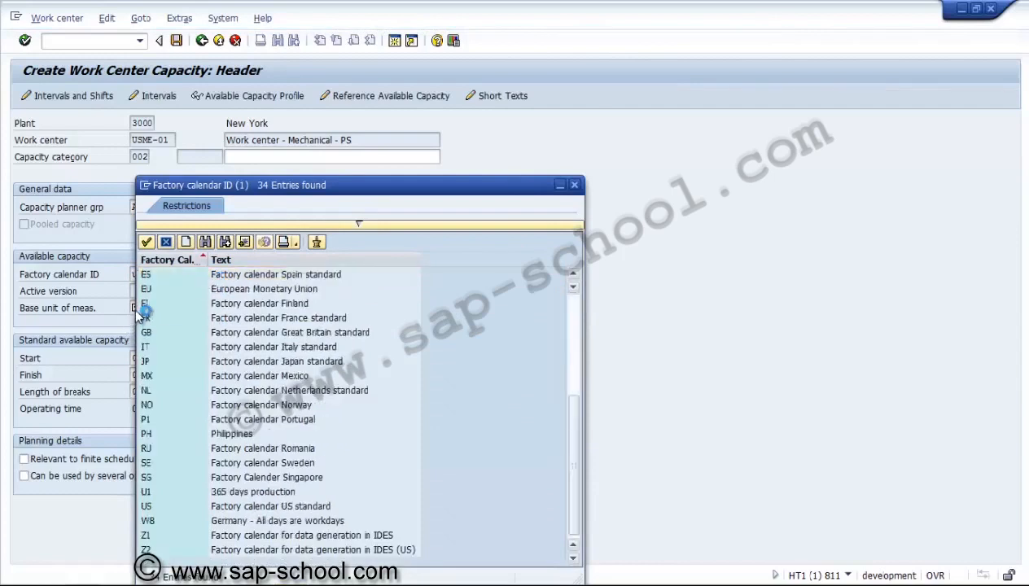
double_click(213, 505)
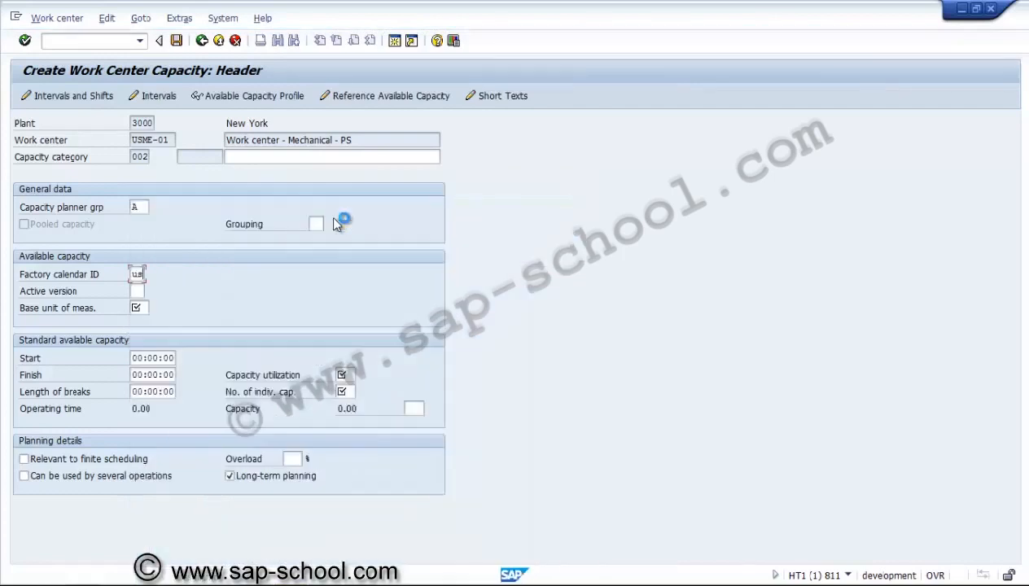
key("Tab")
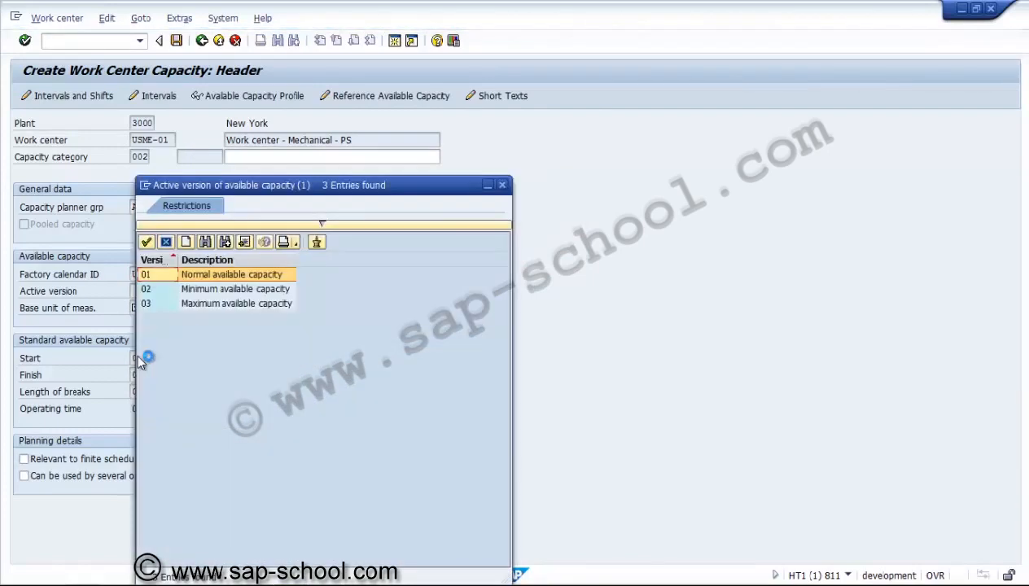
key("Return")
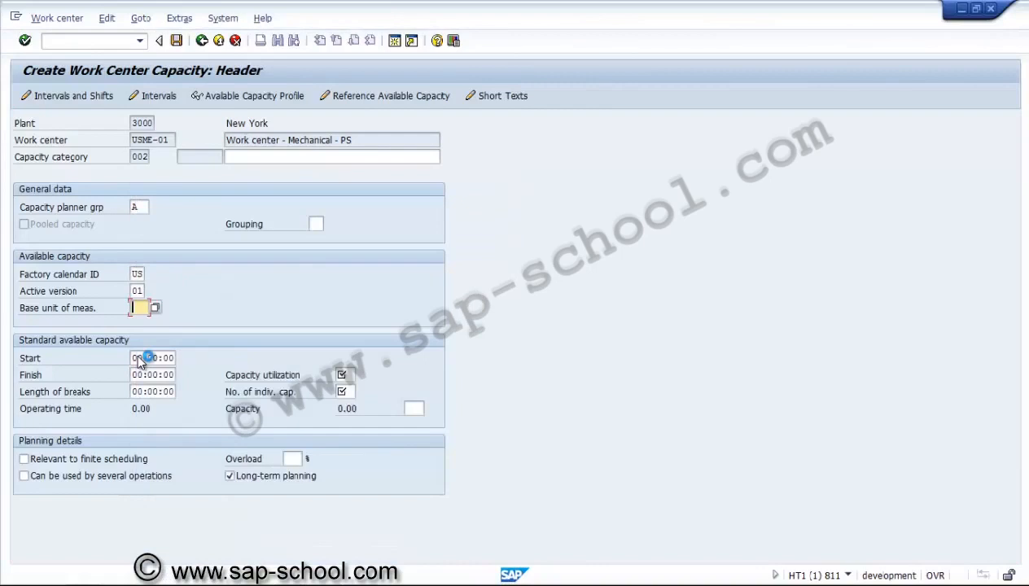
Choose HR (Hours) as the base unit of measure for the available capacity.
key("F4")
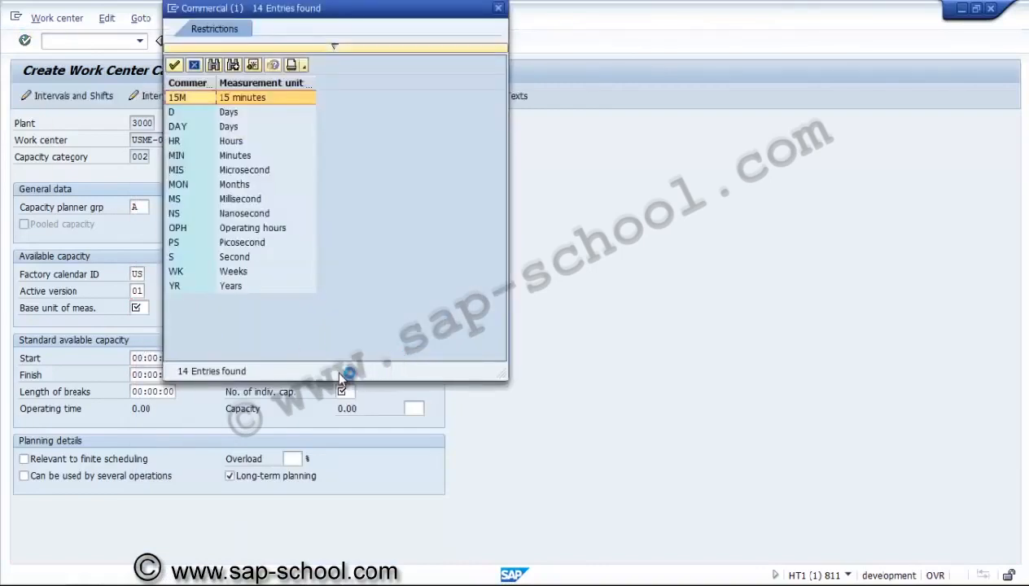
key("Down")
key("Down")
key("Down")
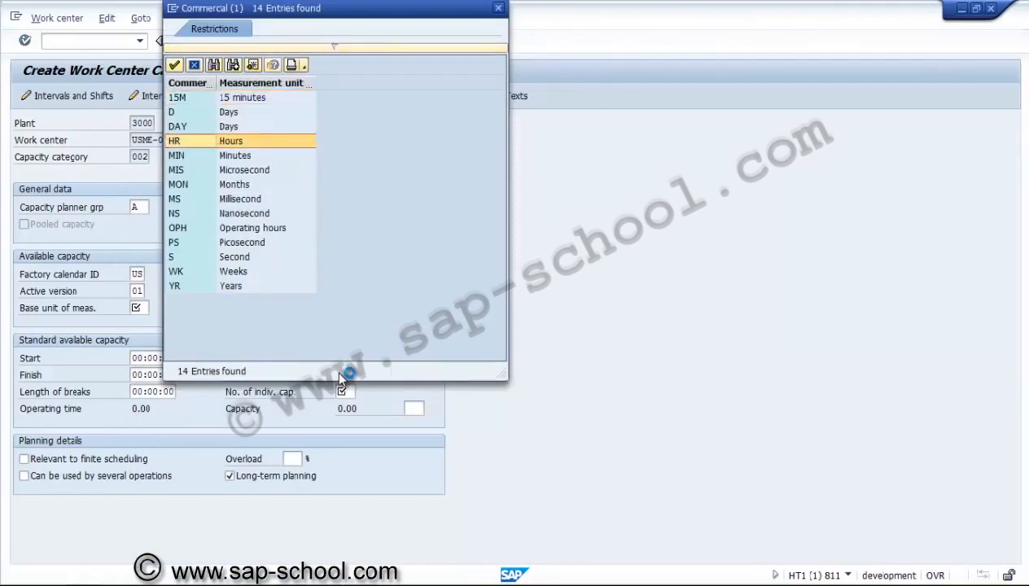
key("Return")
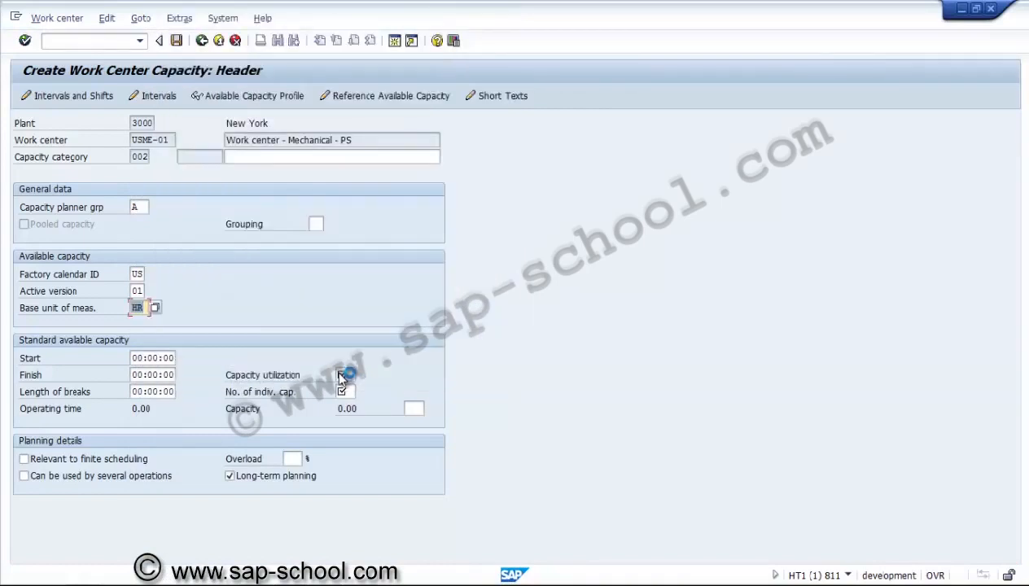
Set the standard available capacity to start at 09:00:00 and finish at 17:00:00, with 00:30:00 of breaks.
key("Tab")
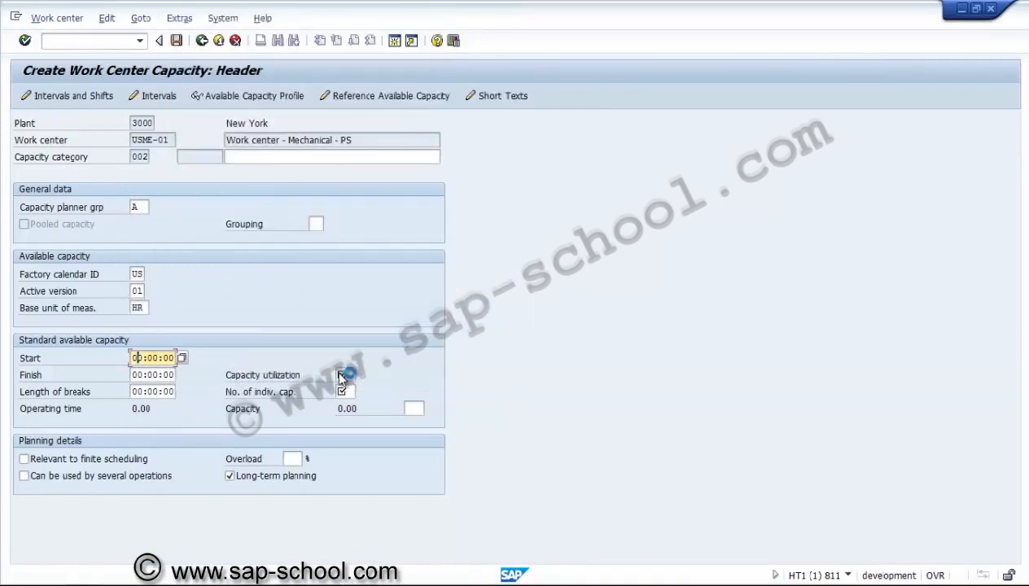
type("09")
key("Tab")
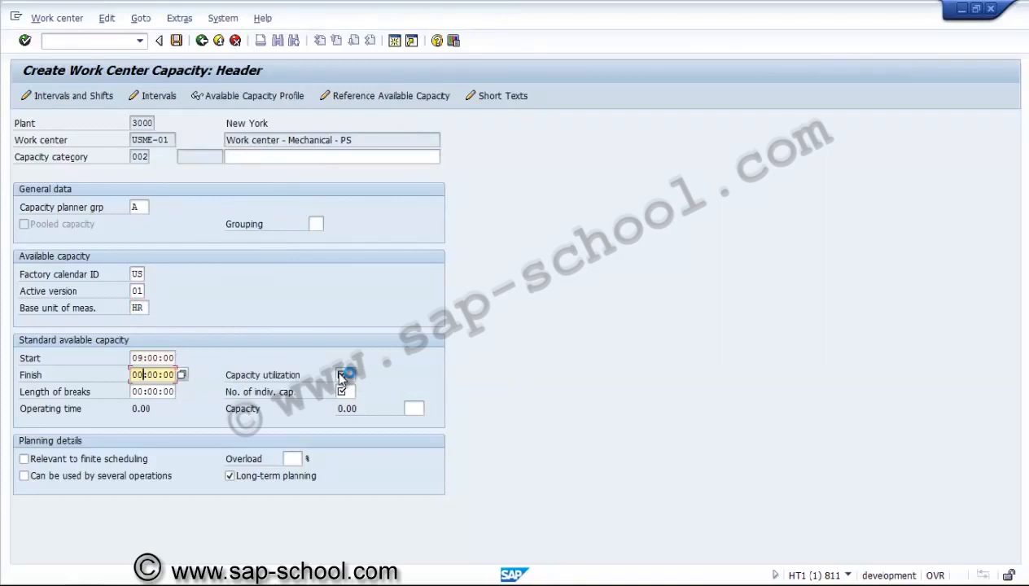
type("17")
key("Tab")
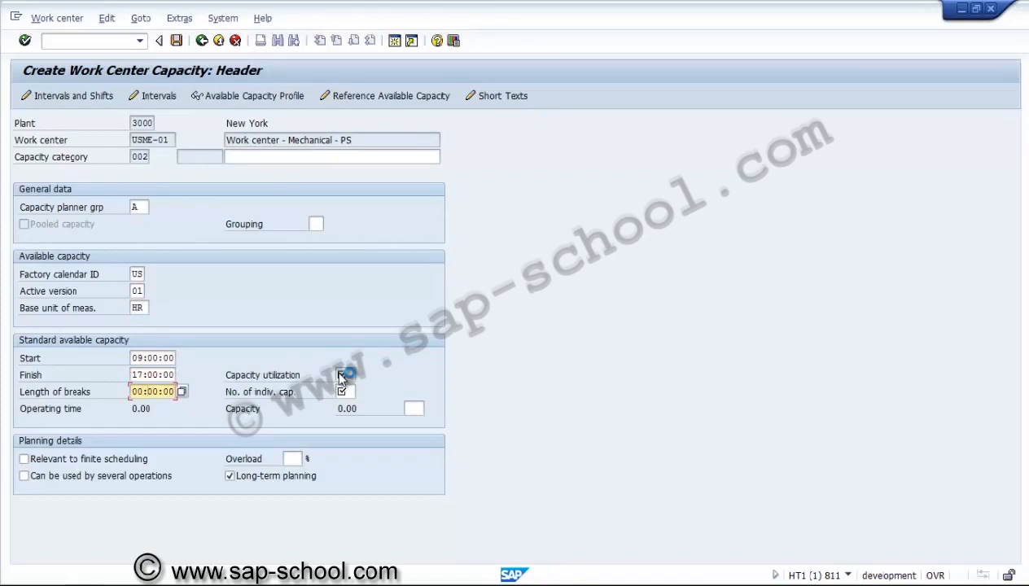
type("00:3")
Set the capacity utilization to 85 and the number of individual capacities to 5, and confirm the capacity header.
left_click(342, 376)
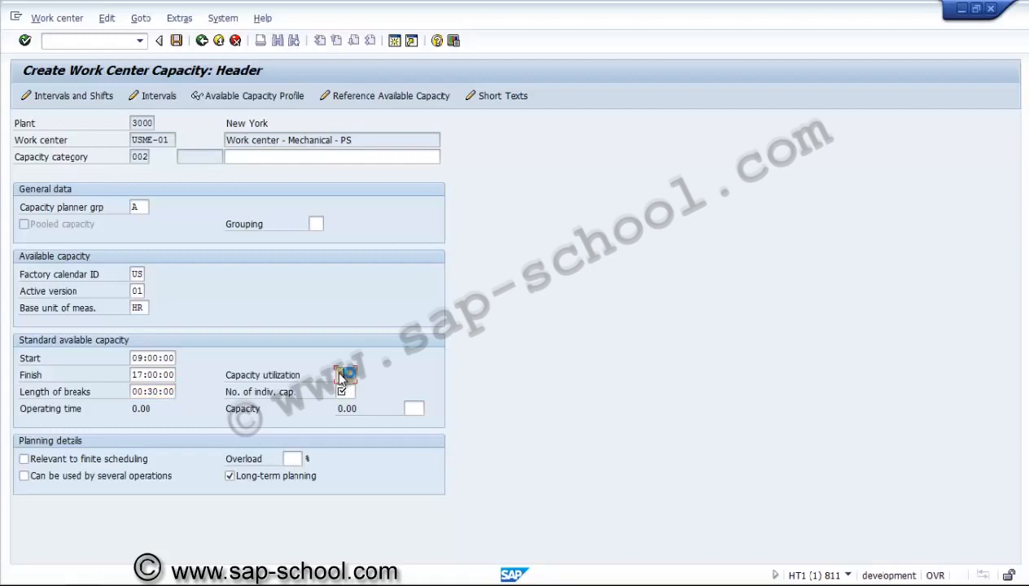
key("Tab")
type("5")
key("Return")
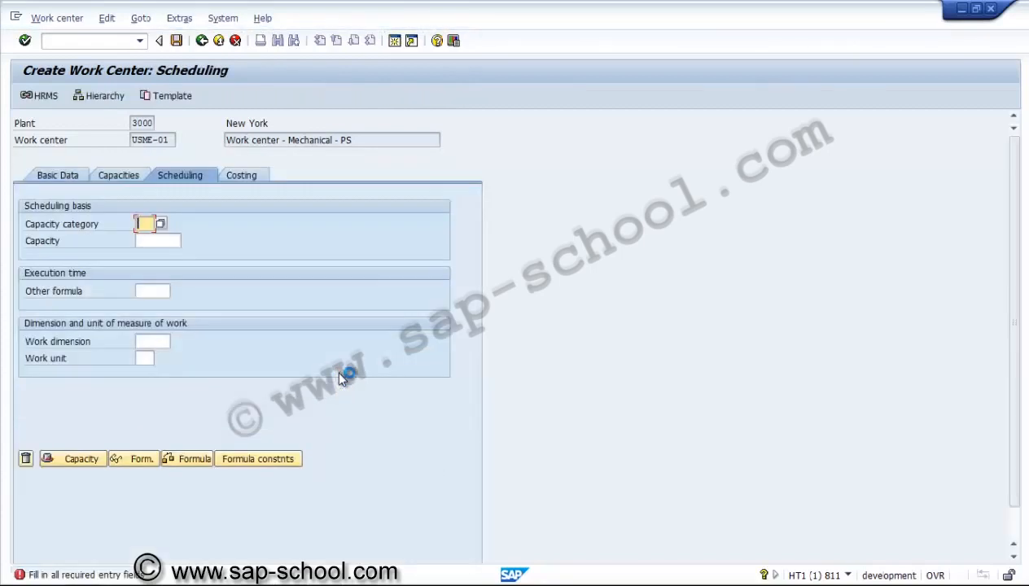
Set the scheduling basis to capacity category 002 and open the intervals and shifts of the labor capacity.
type("002")
key("Return")
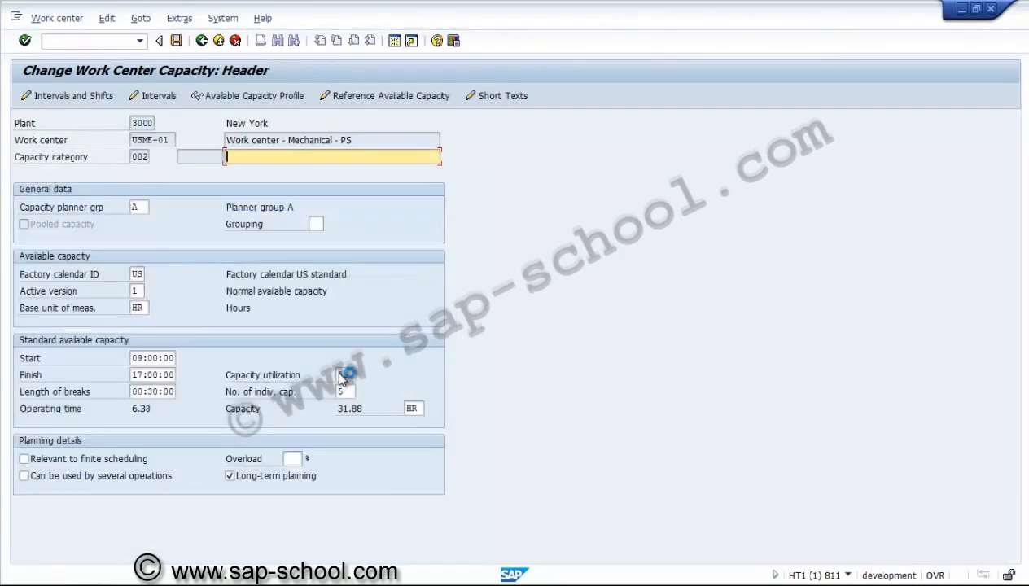
left_click(344, 391)
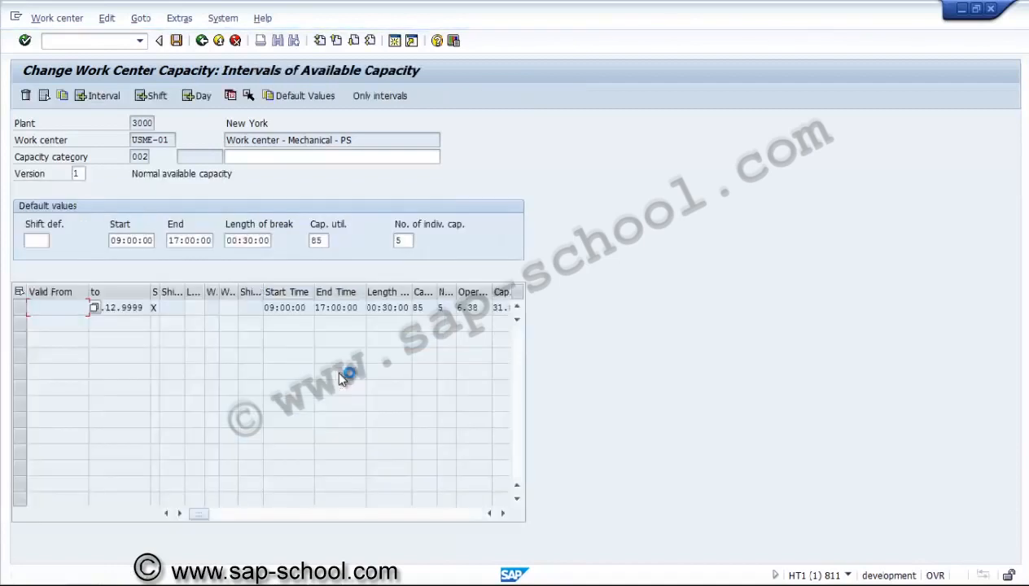
Insert an available capacity interval valid from 01.01.2014 to 31.03.2014, keeping the default shift values.
left_click(133, 307)
key("F5")
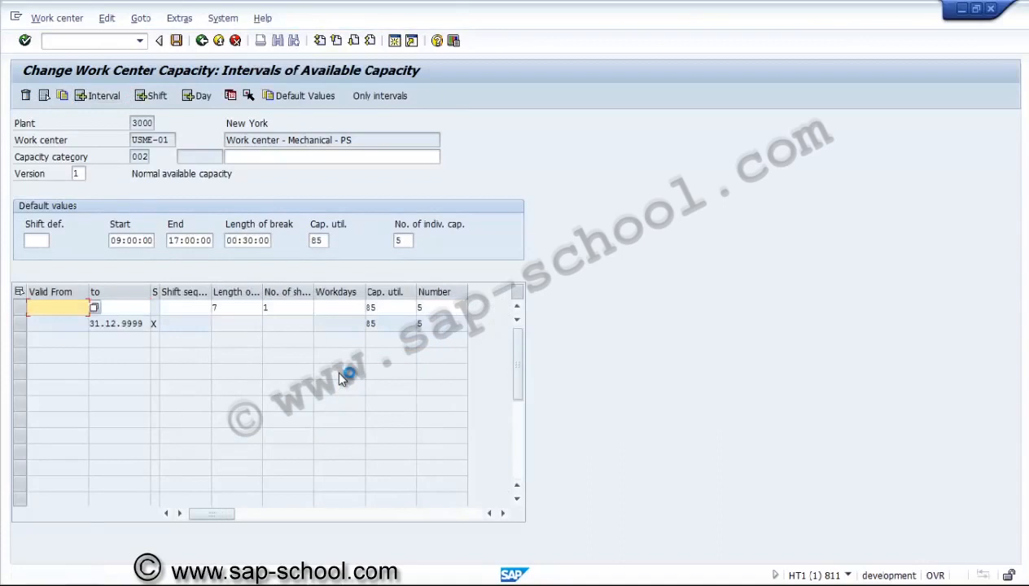
type("01.01.2014")
key("Tab")
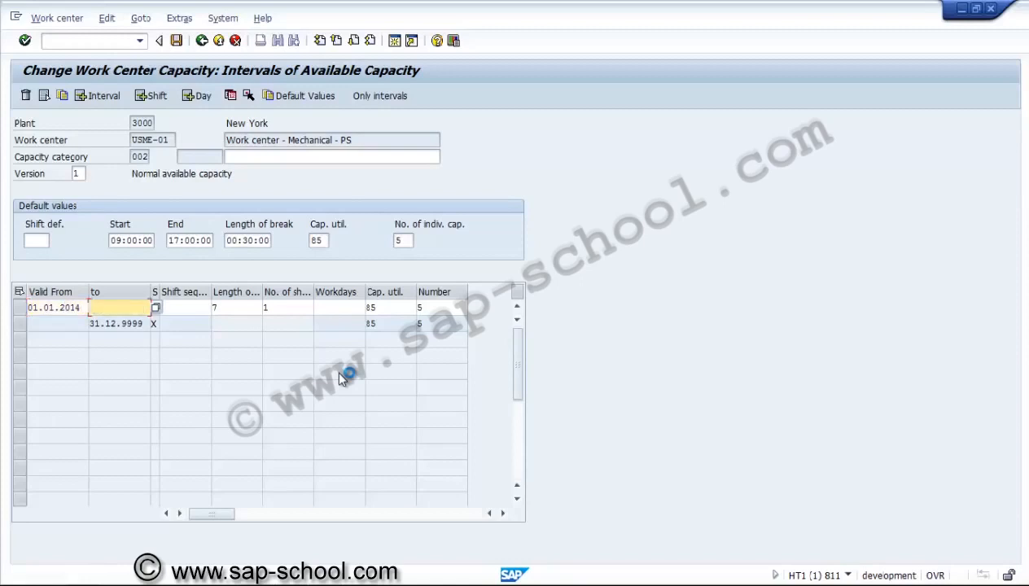
type("31.03.201")
type("4")
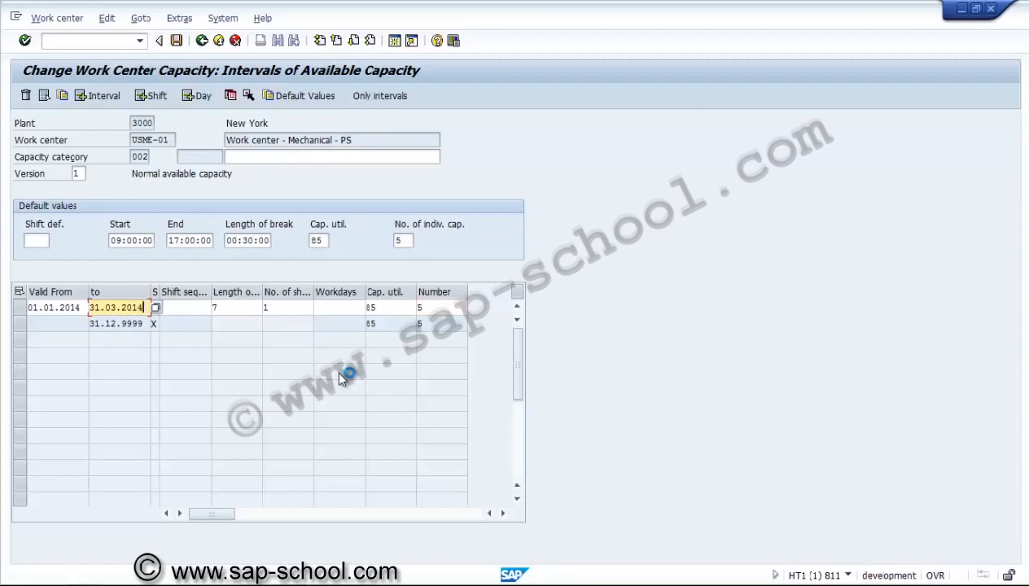
key("Tab")
key("Tab")
key("Tab")
key("Tab")
key("Tab")
key("Tab")
key("Return")
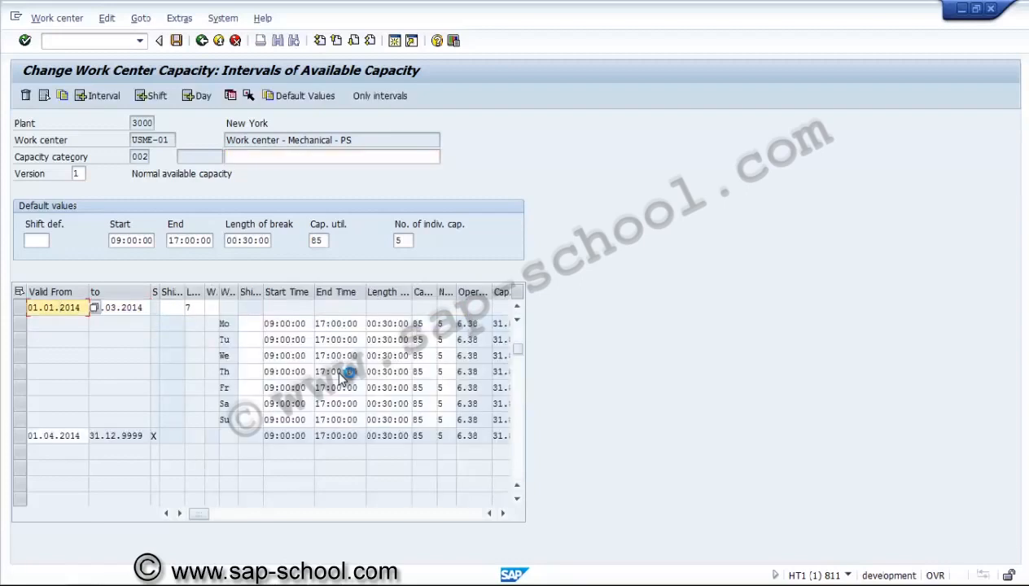
Insert a second available capacity interval valid from 01.04.2014 to 30.04.2014.
key("F5")
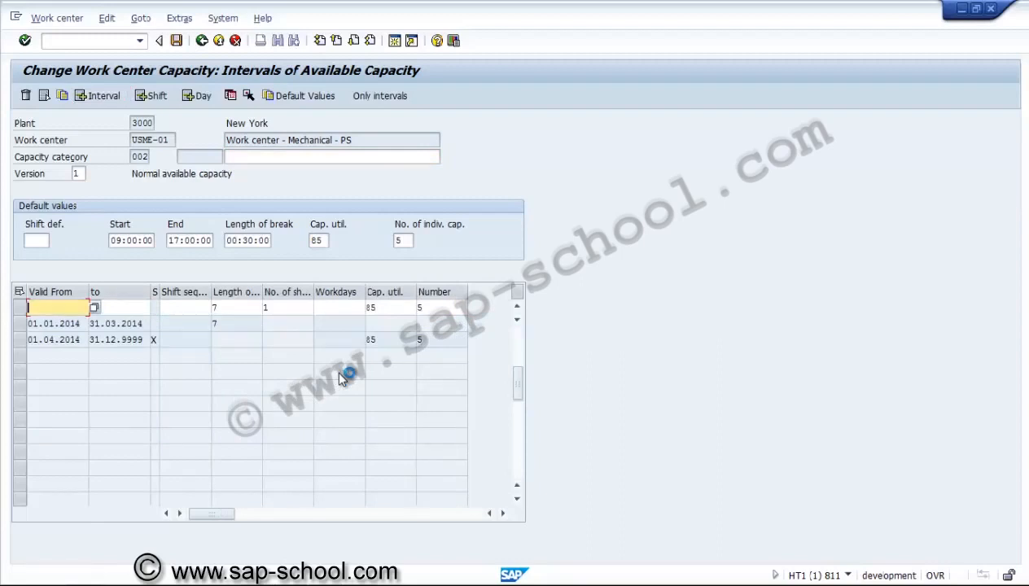
type("01.04.2014")
key("Tab")
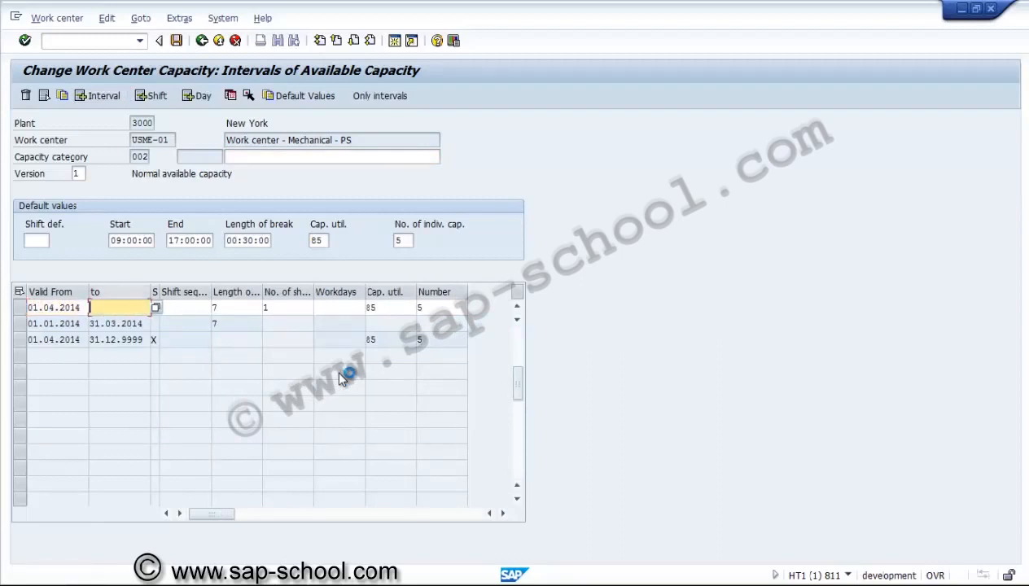
type("30.04.2014")
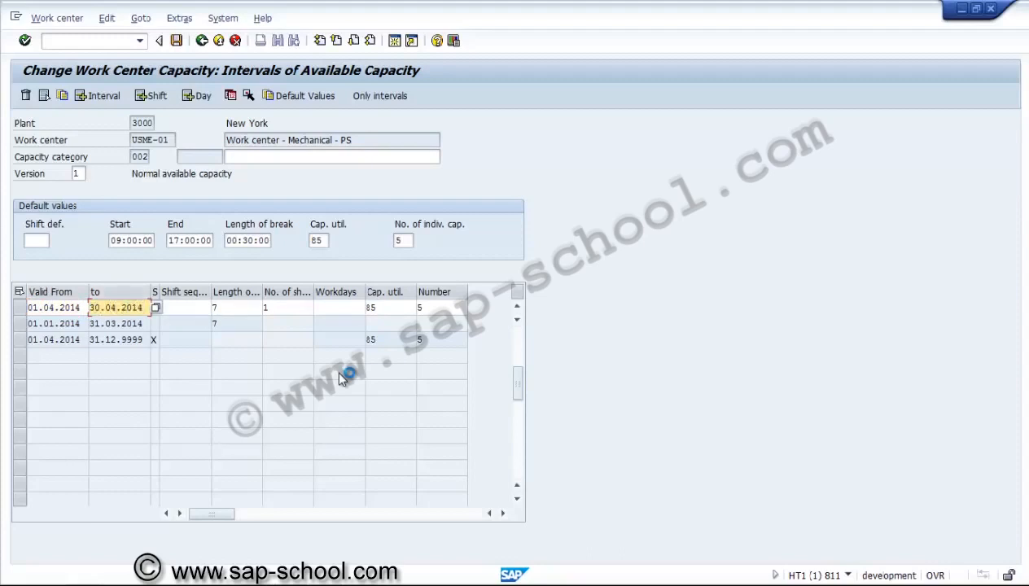
key("Return")
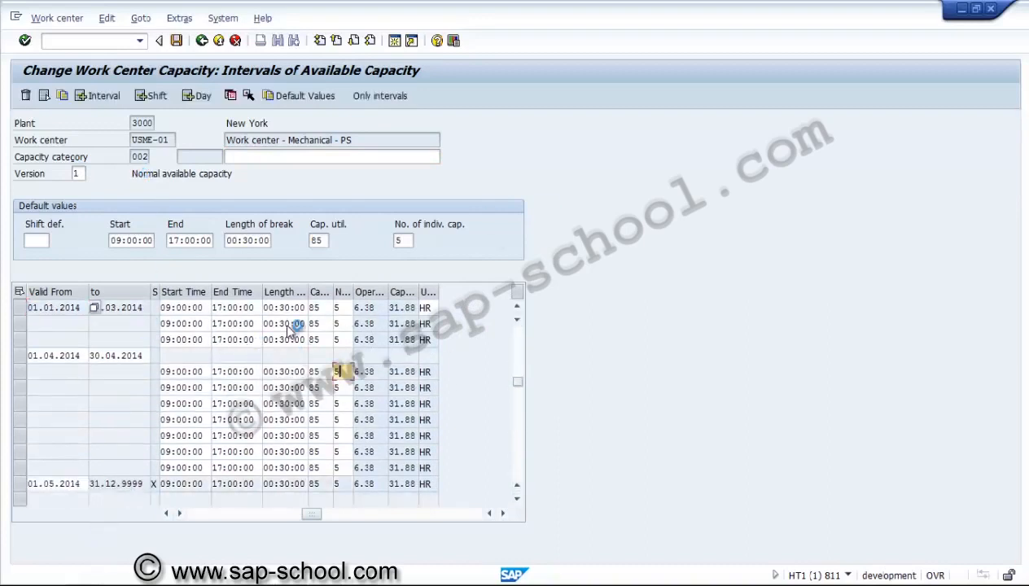
Set the number of individual capacities to 4 for all seven weekdays of the April 2014 interval.
type("4")
key("Down")
type("4")
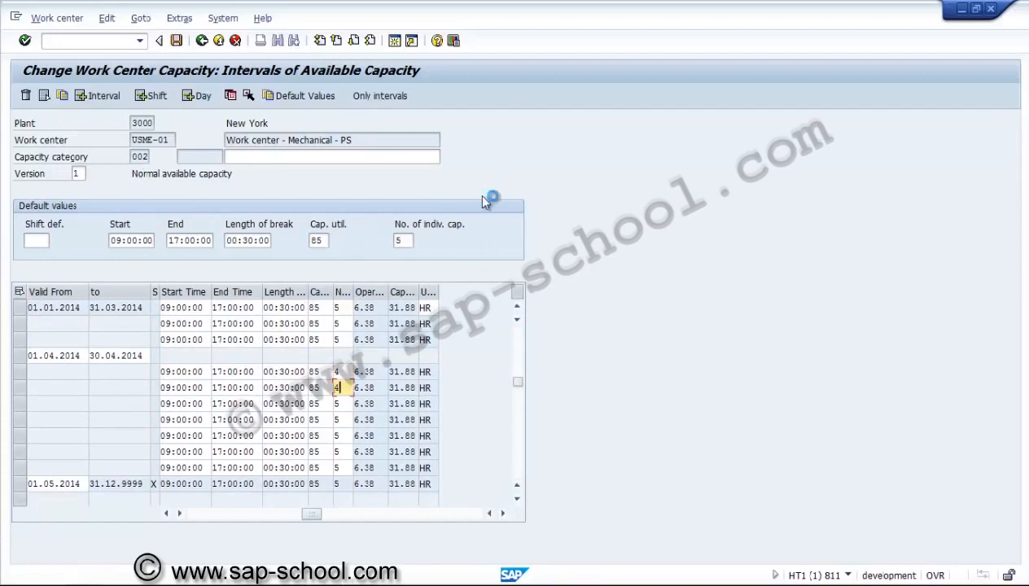
key("Down")
type("4")
key("Down")
type("4")
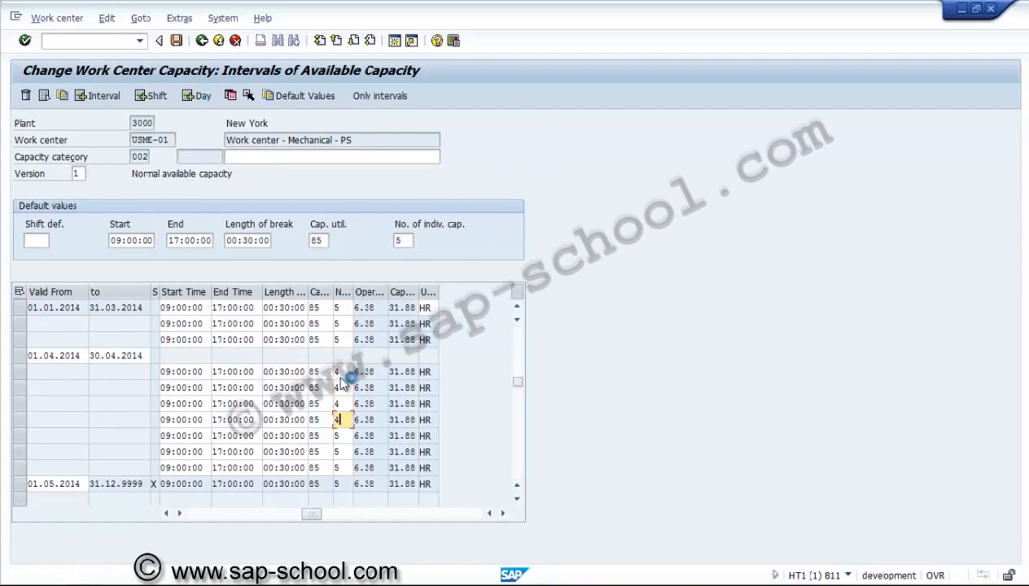
key("Down")
type("4")
key("Down")
type("4")
key("Down")
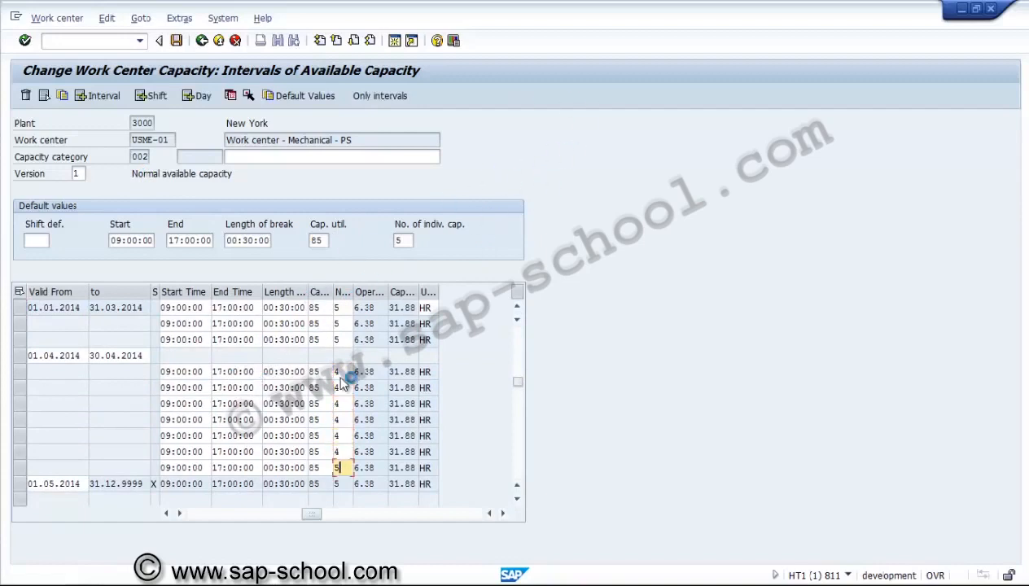
type("4")
key("Return")
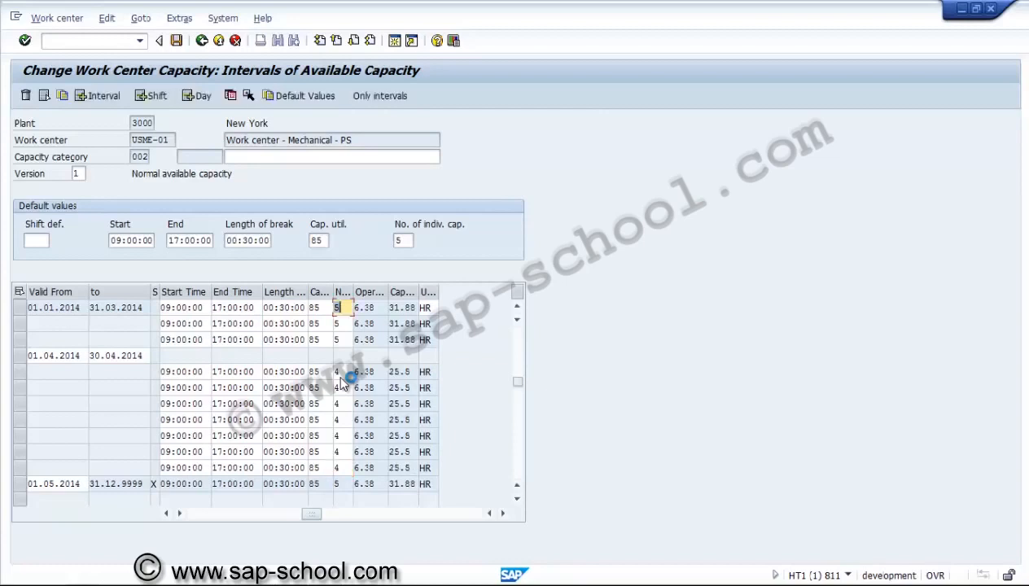
Insert a further available capacity interval valid from 01.06.2014 to 30.06.2014.
left_click(100, 95)
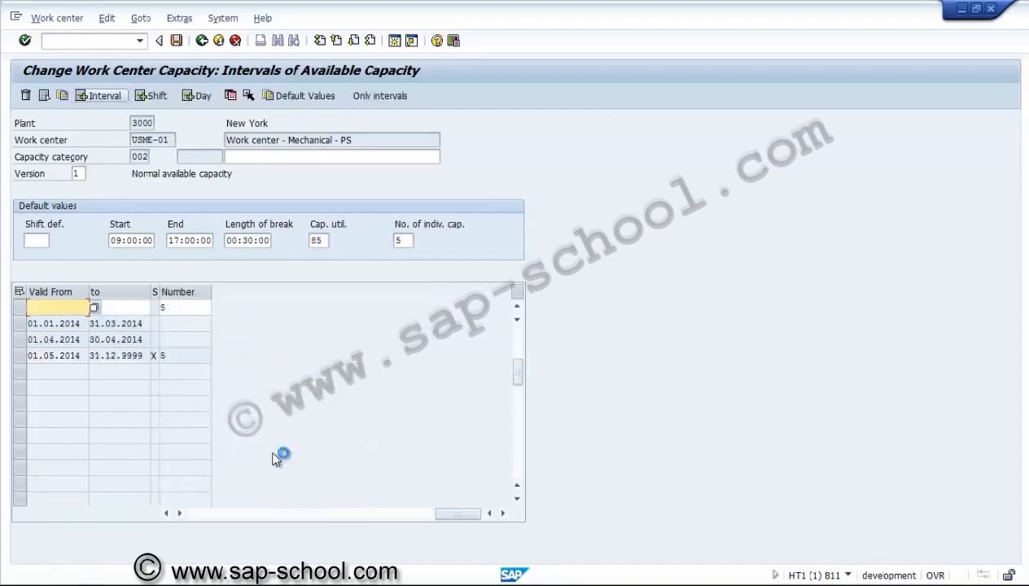
type("01.06.")
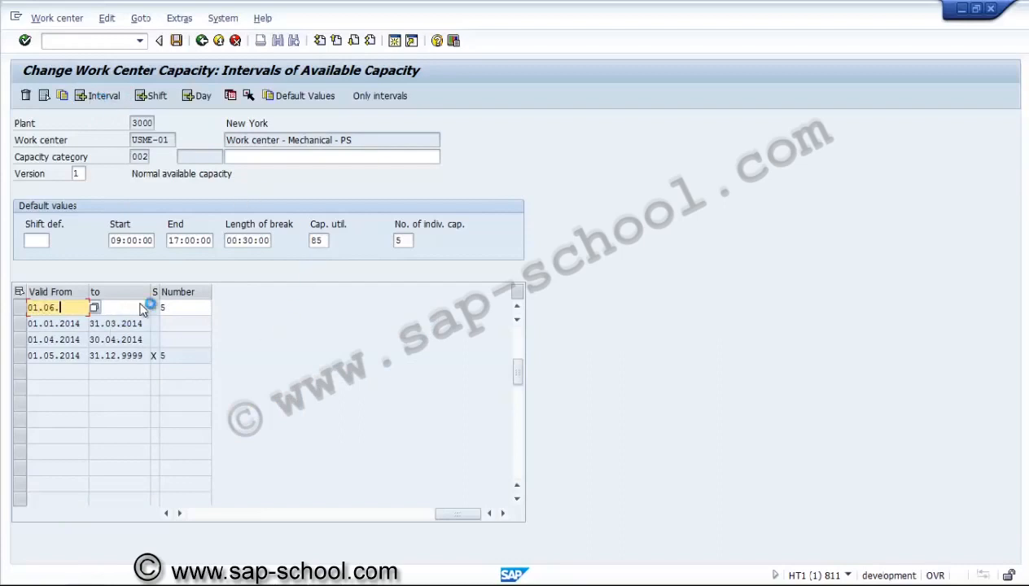
type("2014")
key("Tab")
type("30.")
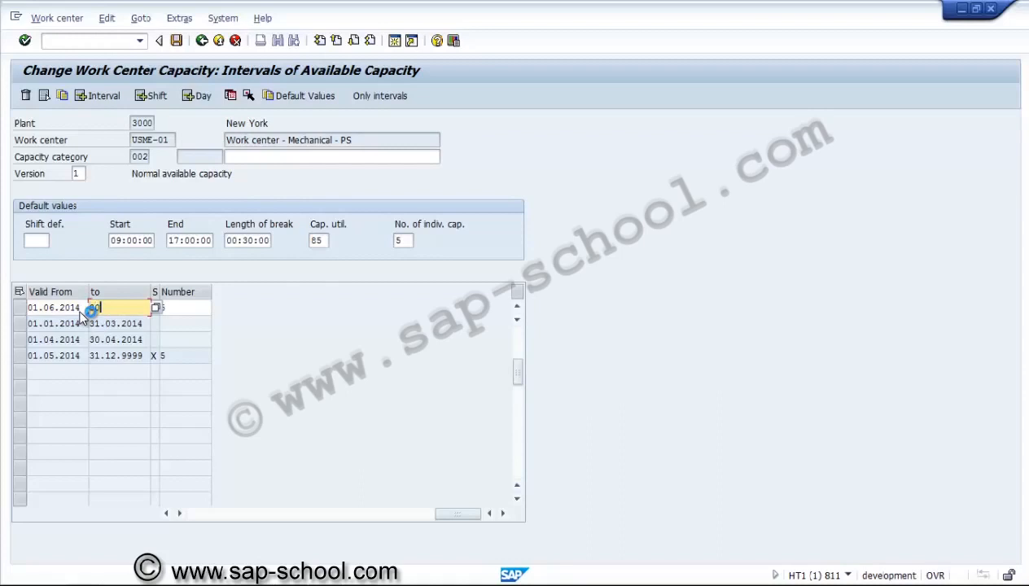
type("06.2014")
key("Tab")
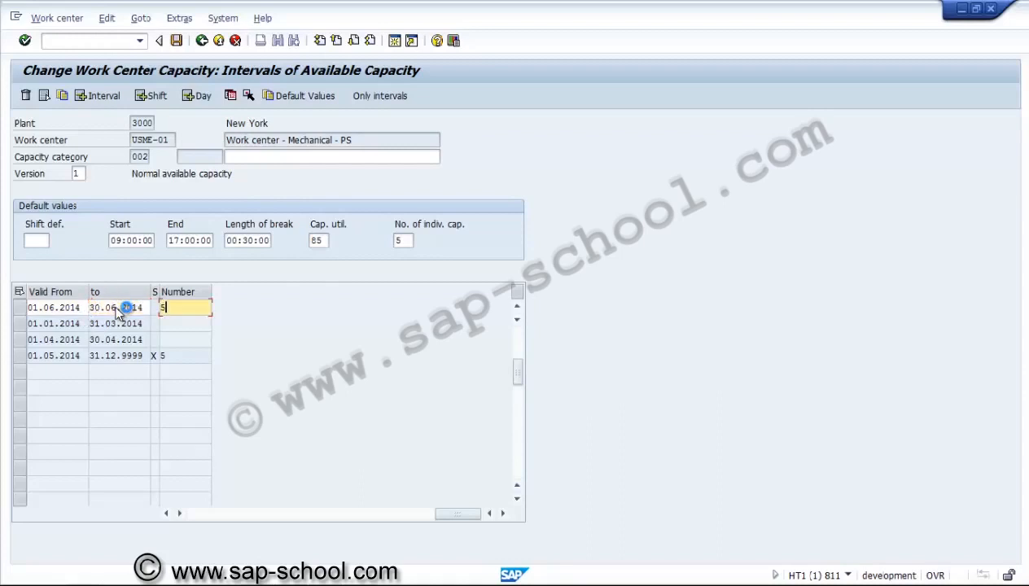
Try to set the number of individual capacities to 3.5 for the June 2014 interval and the default values.
key("BackSpace")
type("3.5")
key("Return")
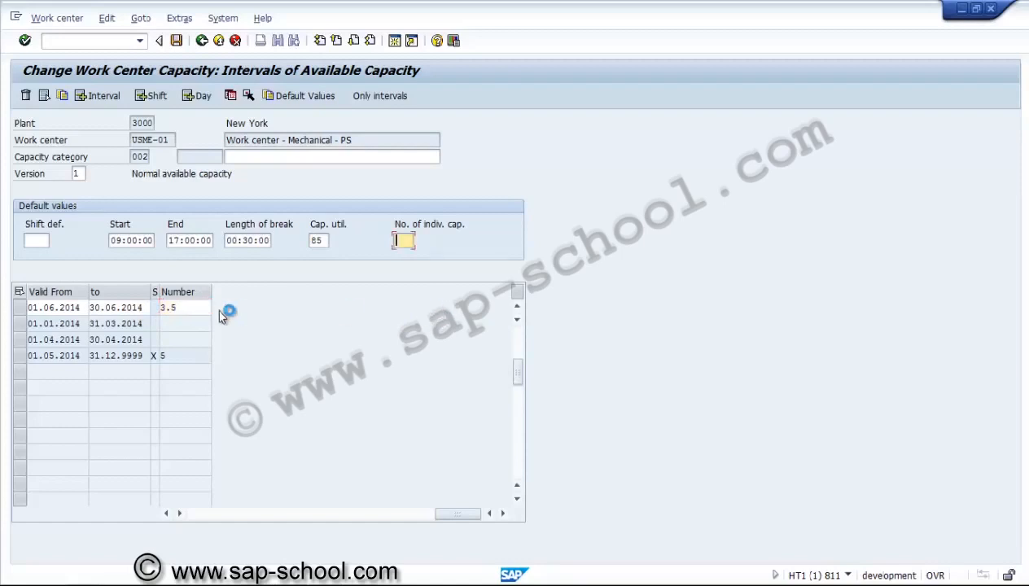
left_click(103, 96)
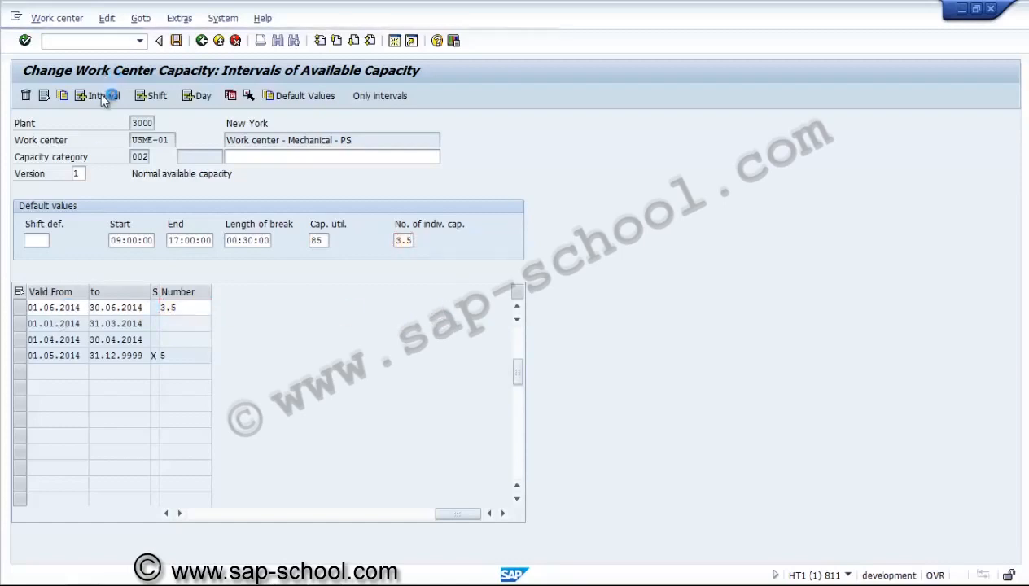
left_click(82, 305)
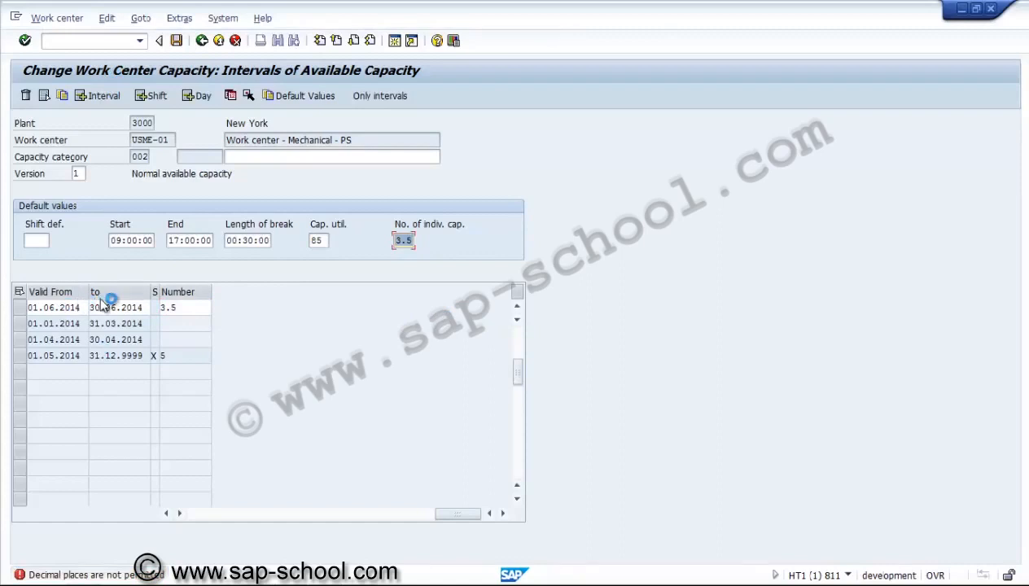
Set the number of individual capacities to 3 for the June 2014 interval and the default values.
type("3")
key("Return")
key("BackSpace")
key("BackSpace")
key("Return")
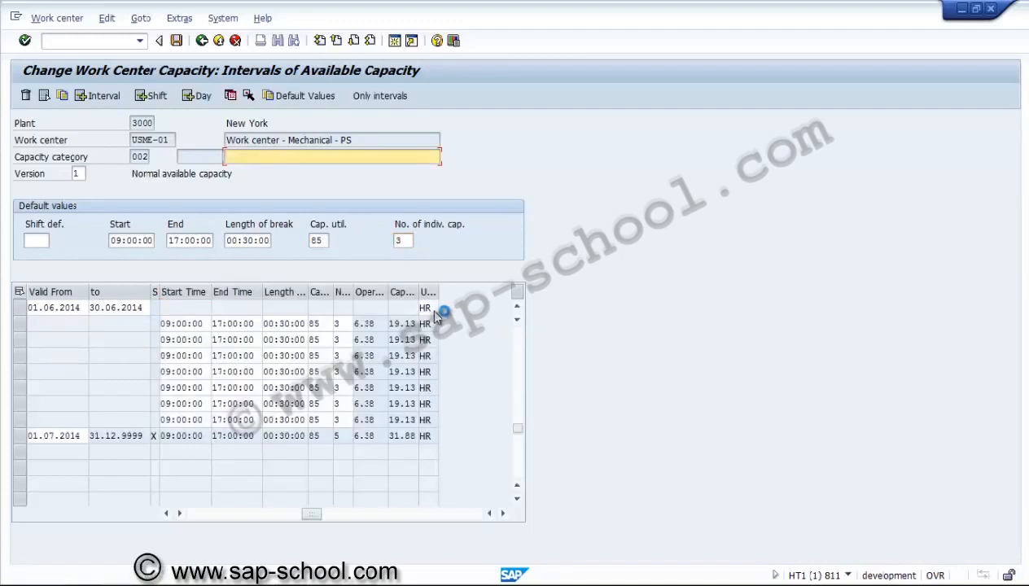
Leave the labor capacity's intervals and header and go on to the work center's scheduling data.
key("F3")
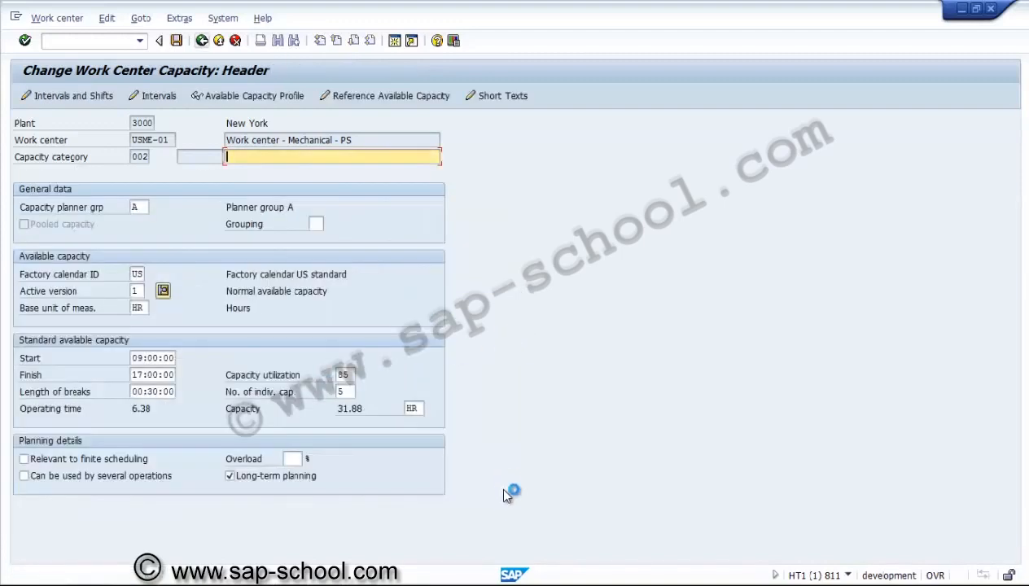
key("F3")
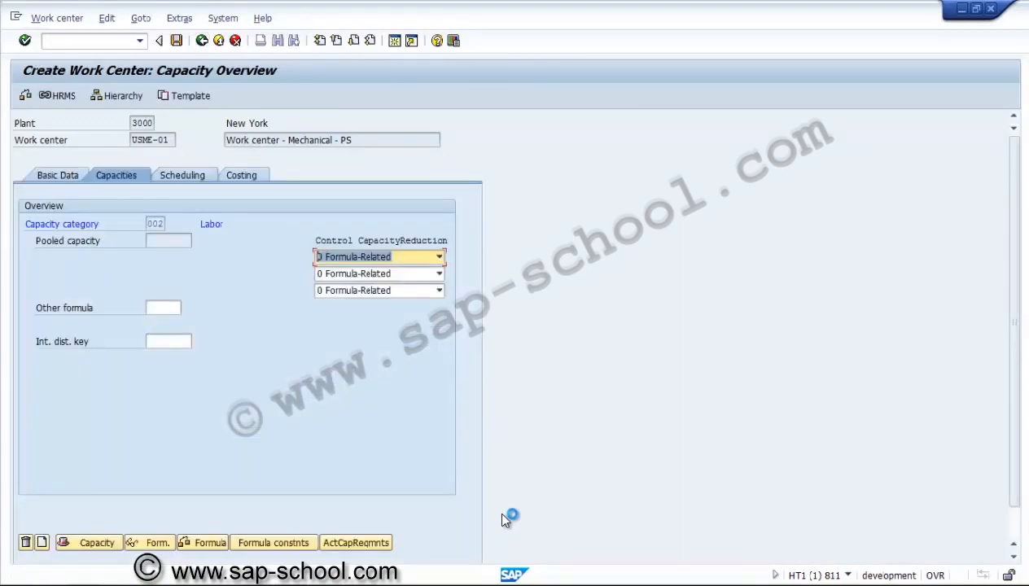
key("Return")
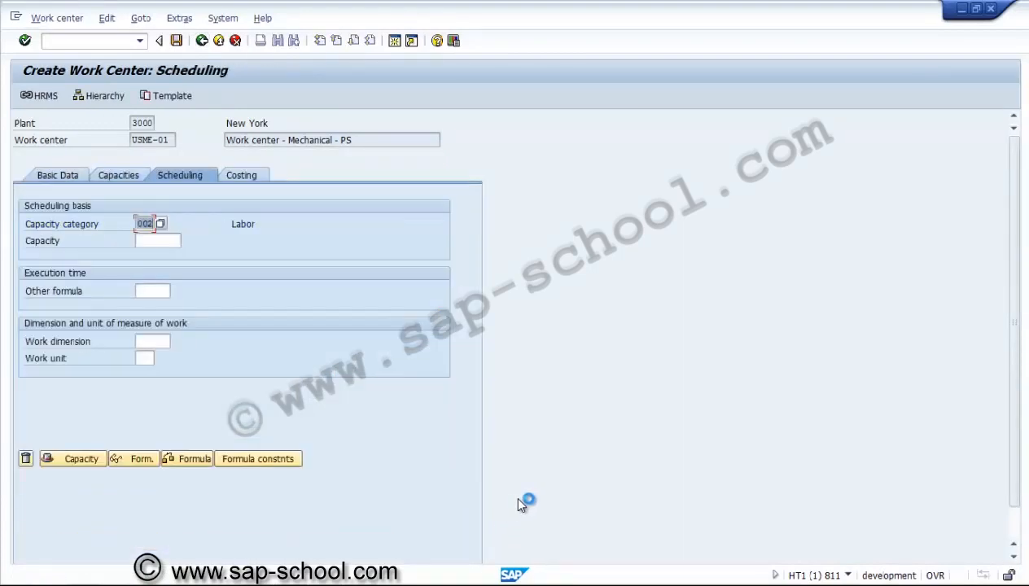
Set the execution time's other formula in the scheduling data to SAP004 and go on to the capacity overview.
key("Tab")
key("Tab")
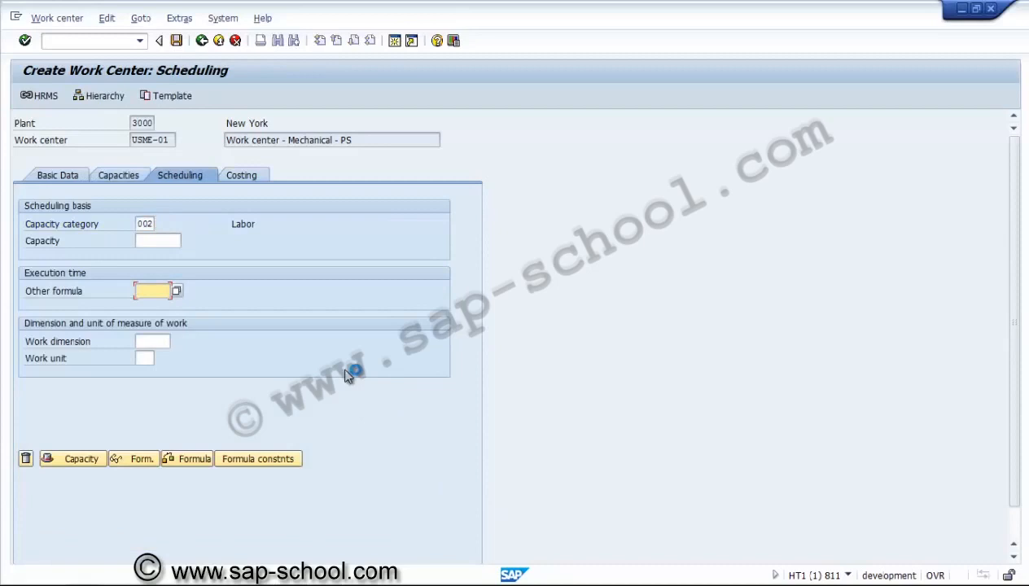
type("sap004")
left_click(111, 96)
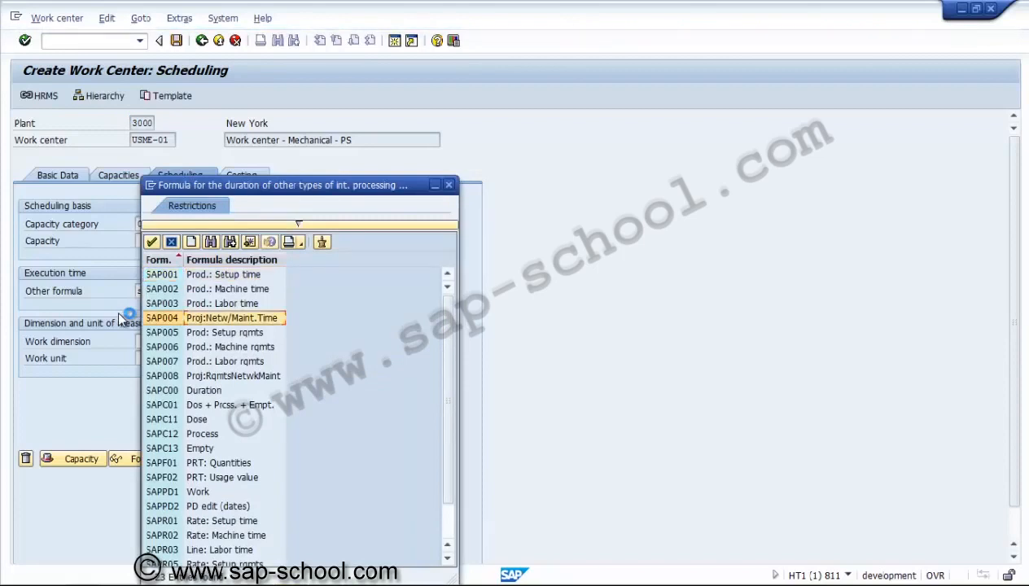
double_click(188, 315)
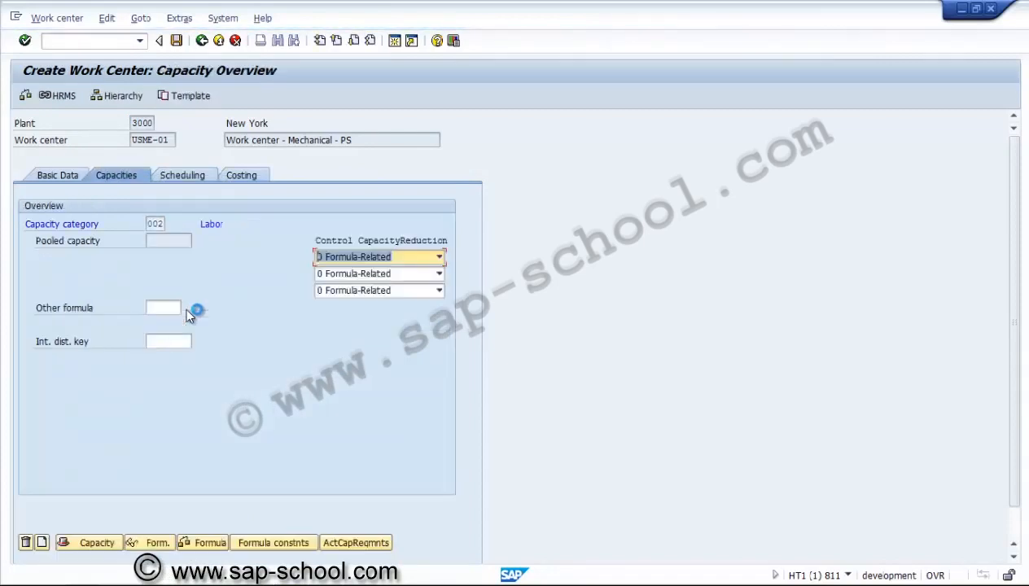
Set the labor capacity's other formula to SAP008 and save work center USME-01.
left_click(181, 309)
type("sap")
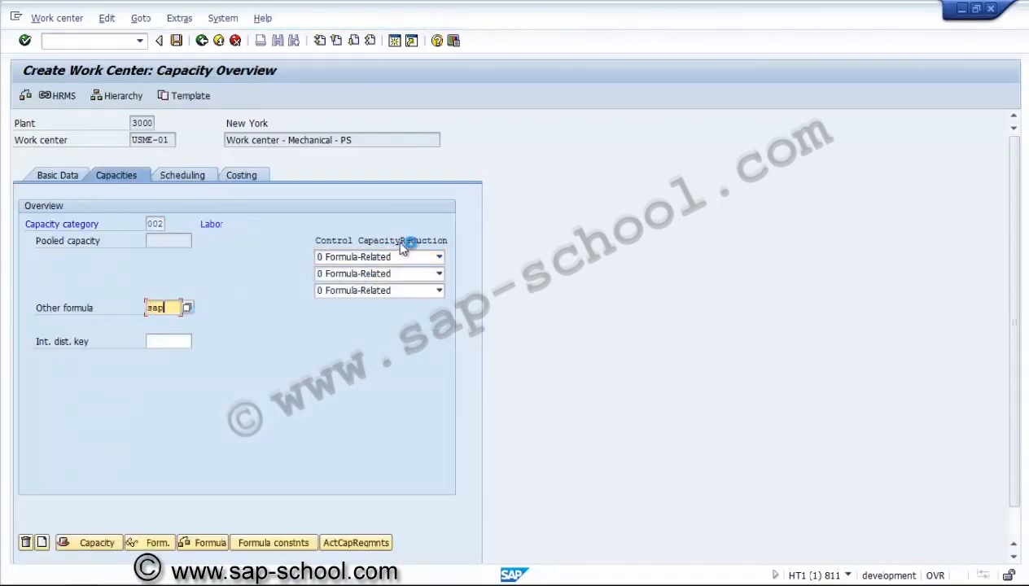
type("008")
key("F4")
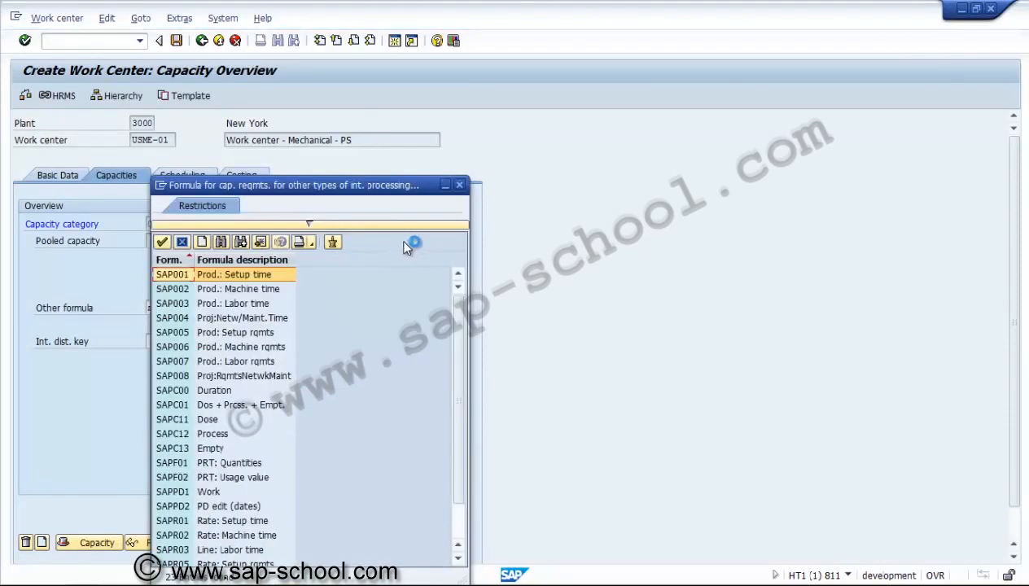
key("Return")
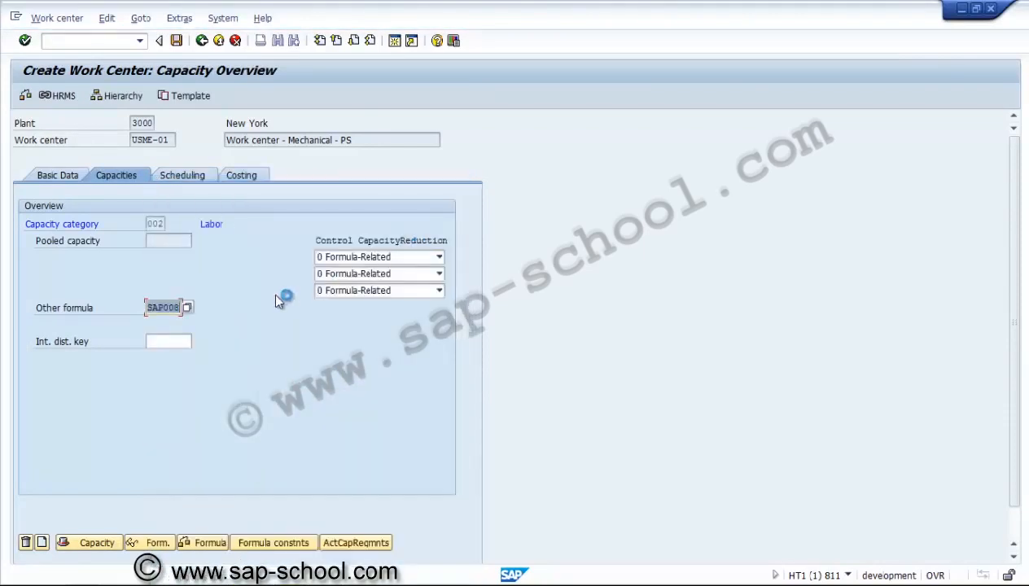
key("Return")
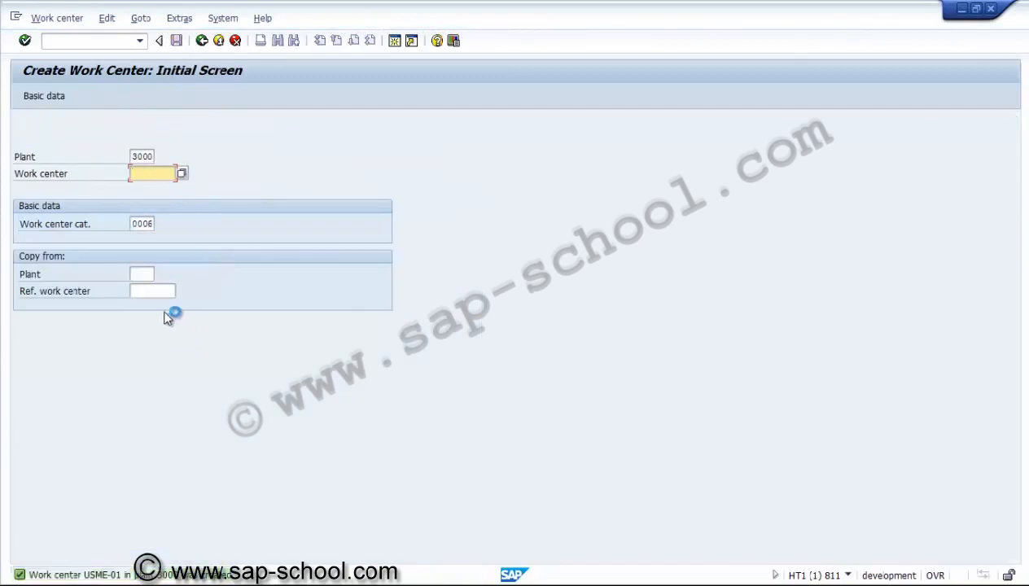
Specify plant 3000 and reference work center USME-01 as the source to copy from.
left_click(148, 277)
type("3000")
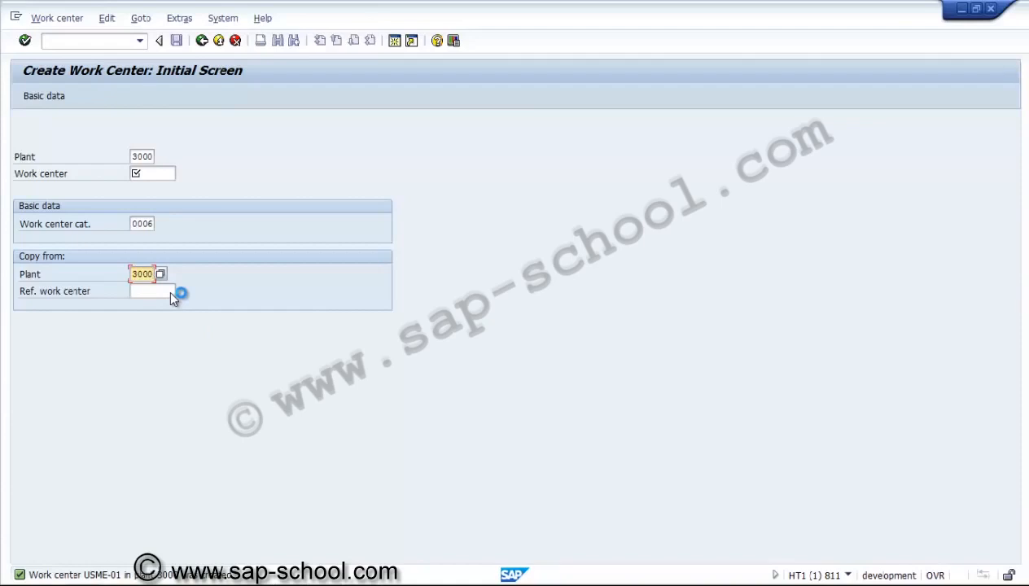
left_click(171, 293)
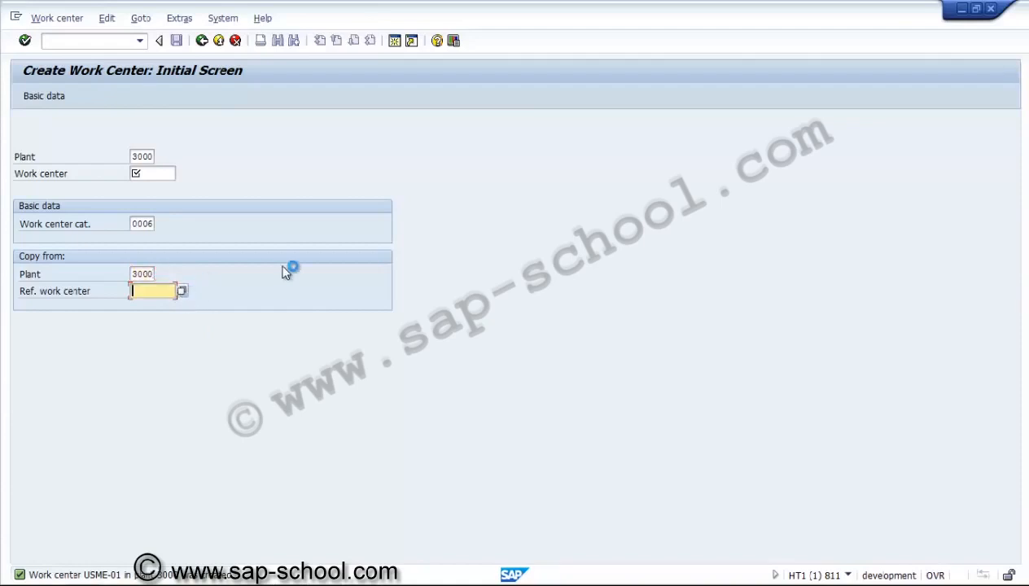
type("U")
type("SE")
type("L")
type("01")
type("-01")
Enter USEL-01 as the new work center and try to continue with the copy.
left_click(195, 176)
type("U")
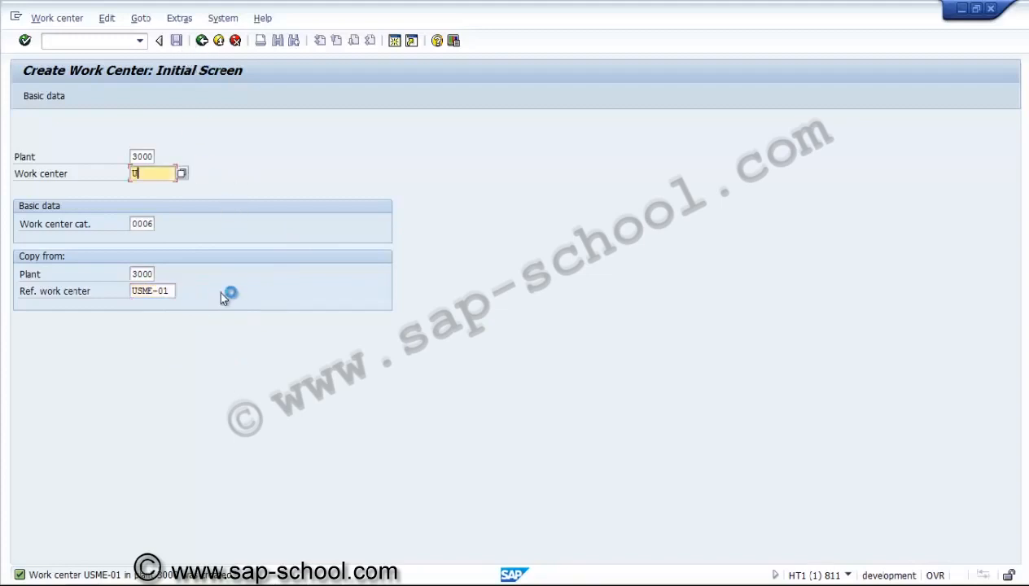
type("SEL-01")
key("Return")
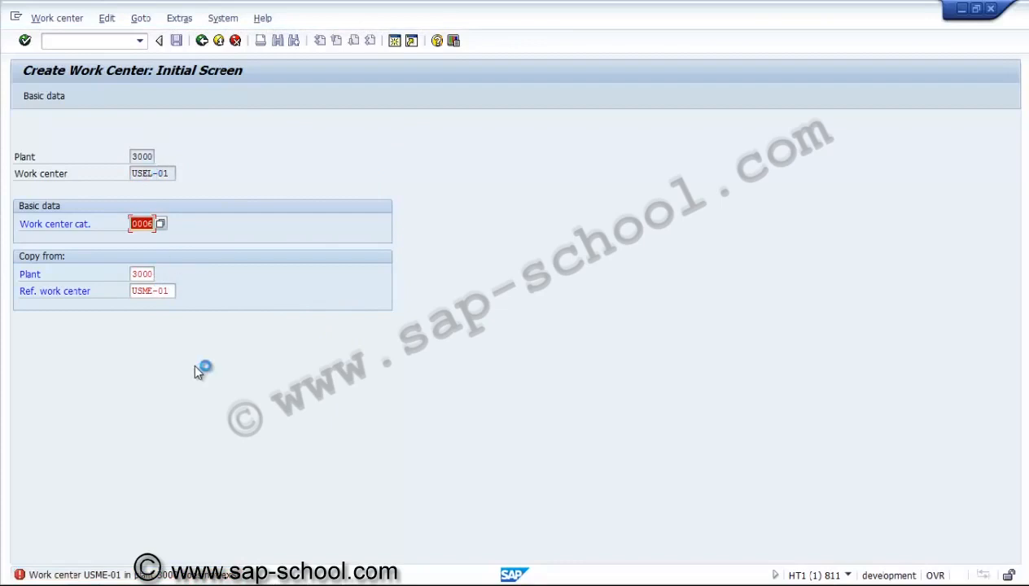
Find USME-01 through the reference work center search and copy its basic data, texts, classification and subsystem grouping into USEL-01.
left_click(169, 293)
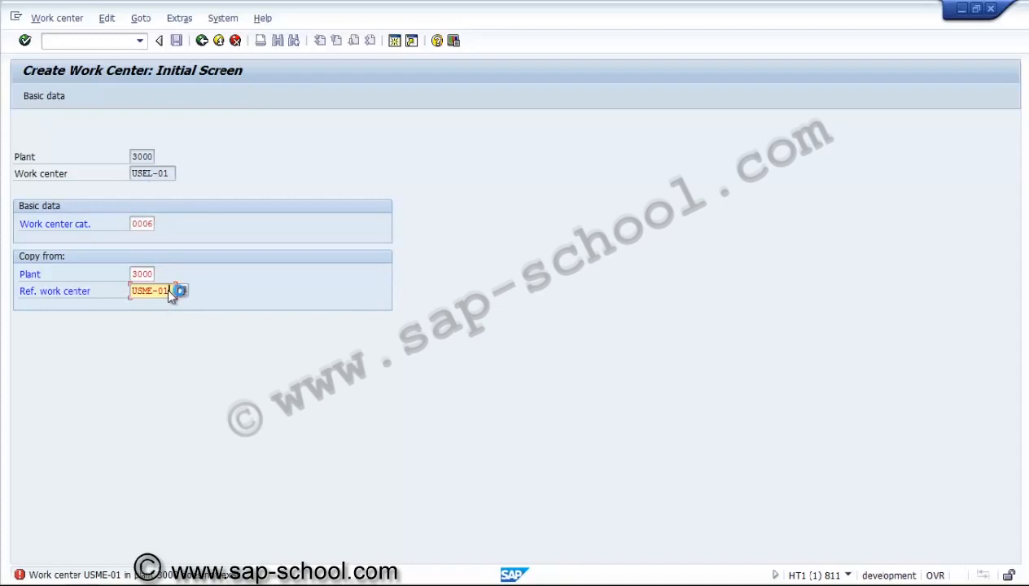
key("Return")
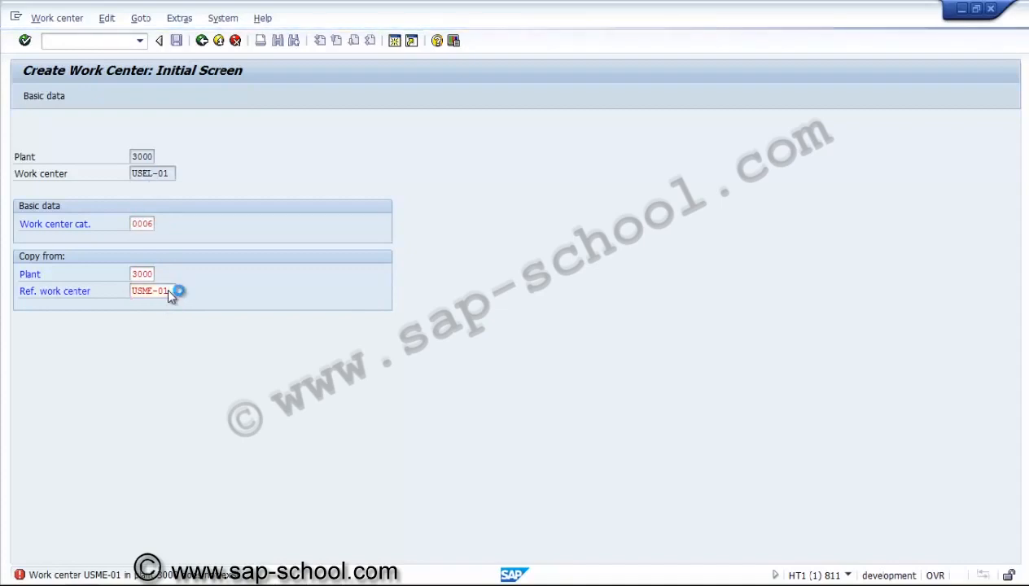
left_click(160, 175)
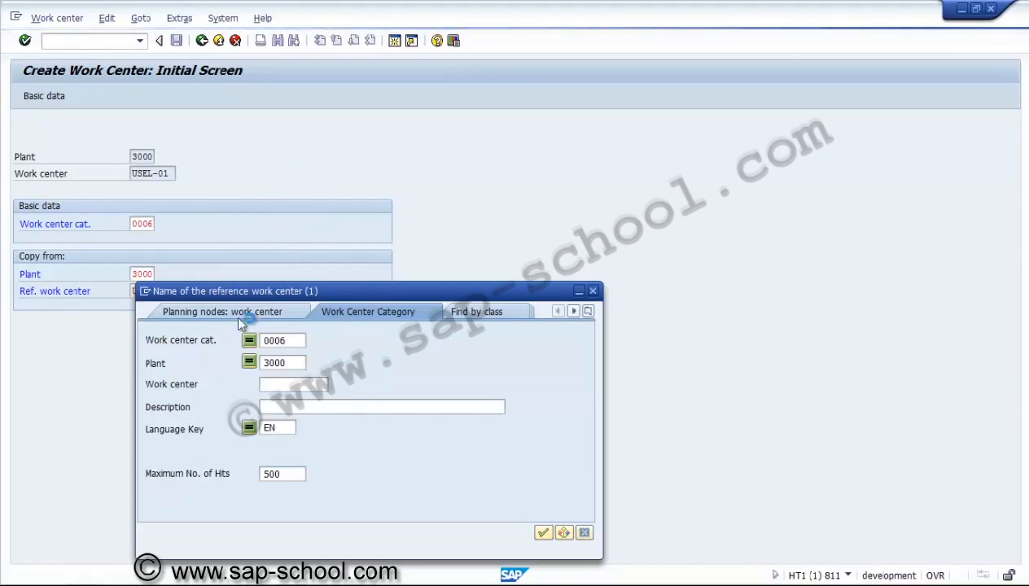
double_click(272, 342)
key("Return")
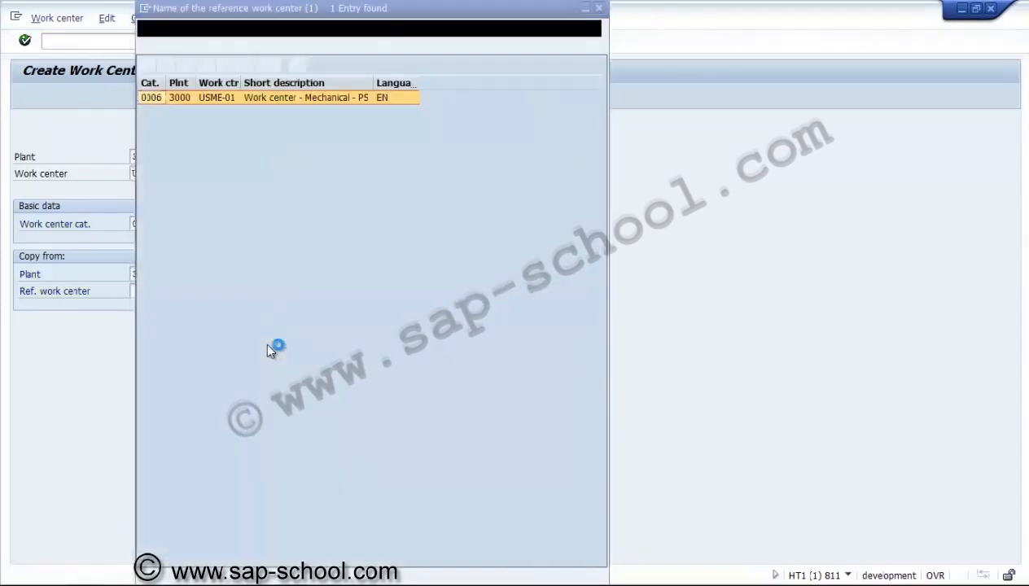
key("Return")
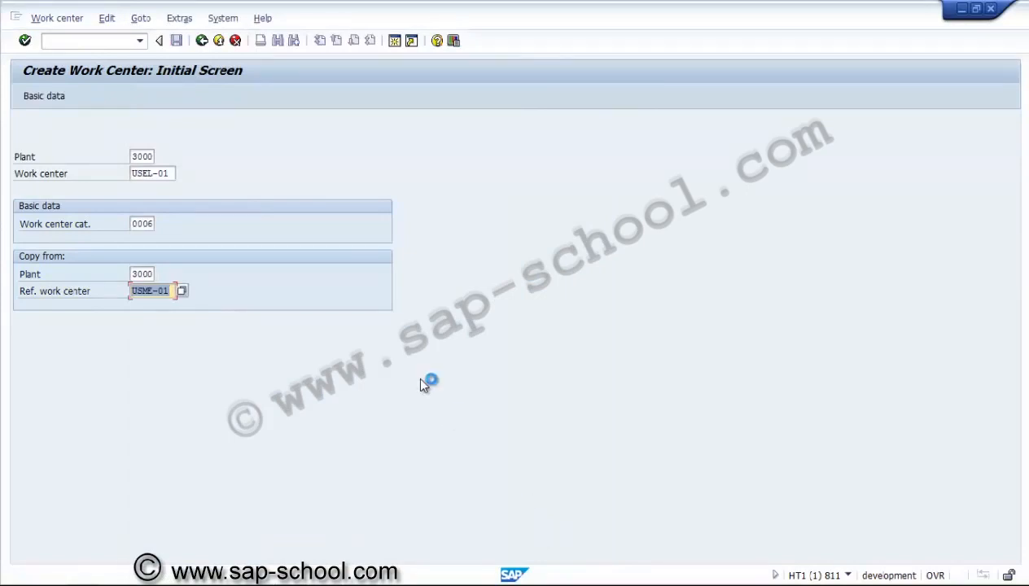
key("Return")
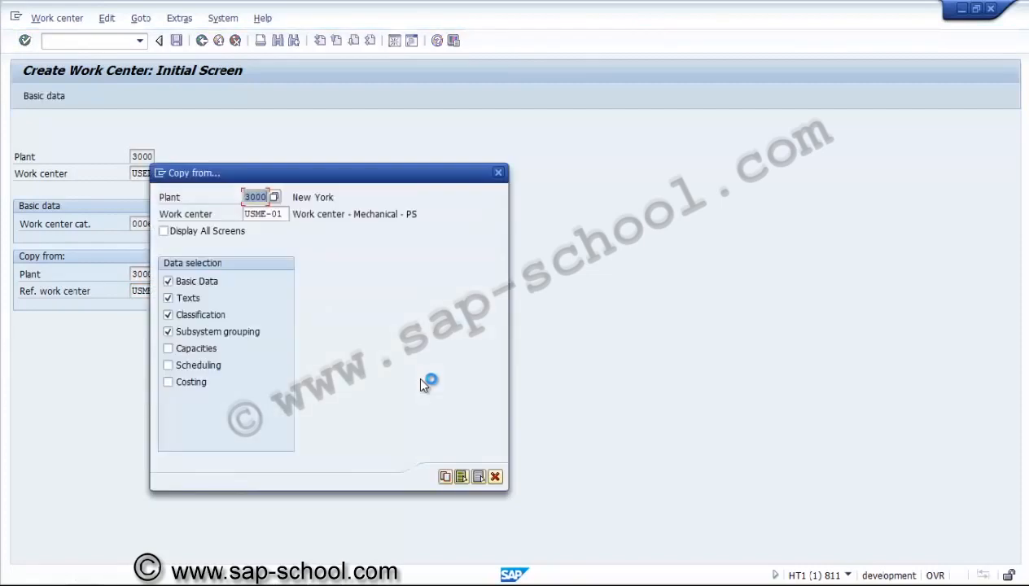
key("Return")
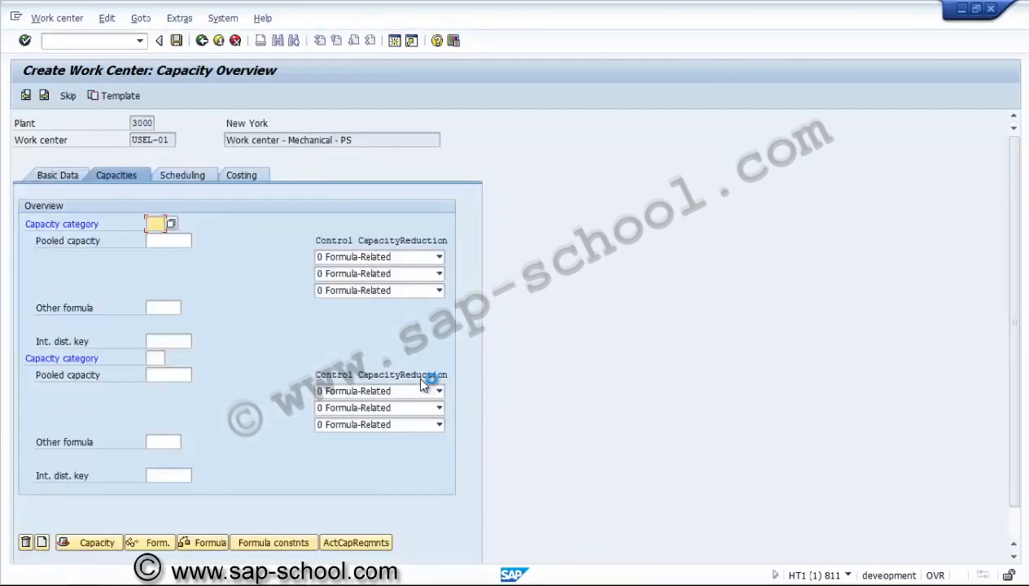
Set the first capacity category of USEL-01 to 002 with other formula SAP008.
type("002")
key("Return")
type("S")
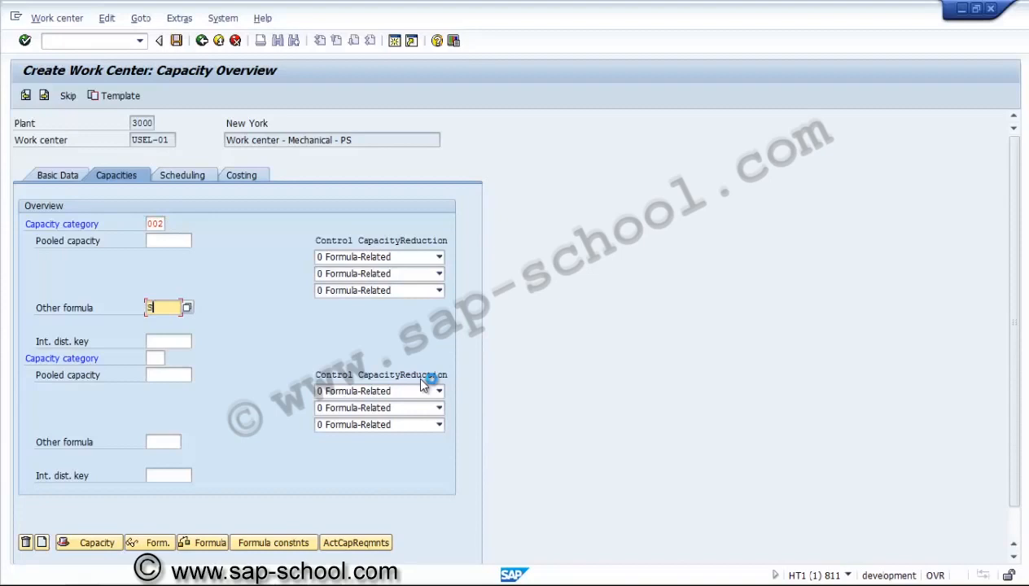
type("AP008")
key("Return")
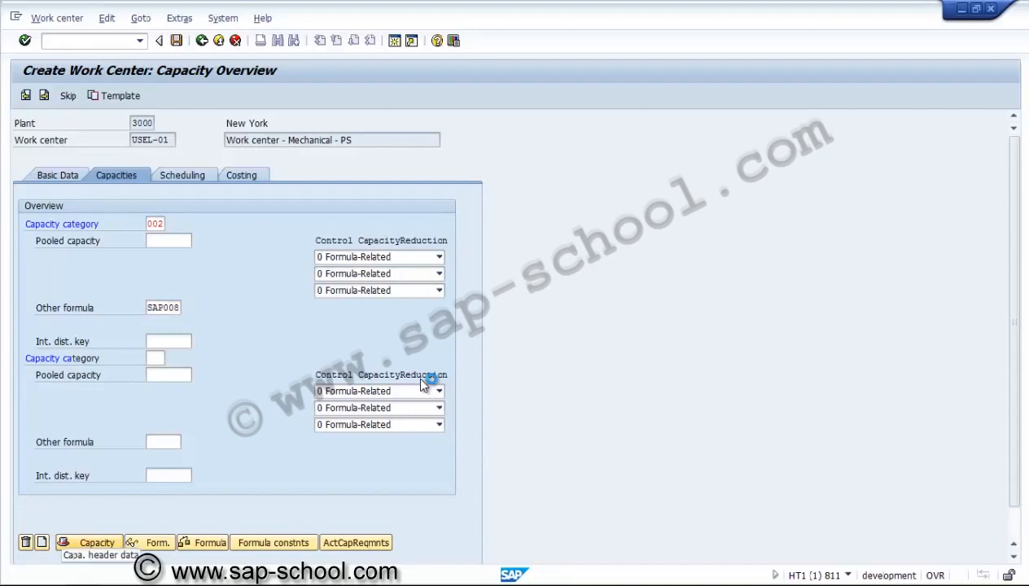
In the capacity header of category 002, enter factory calendar US, active version 01 and base unit of measure HR.
left_click(97, 542)
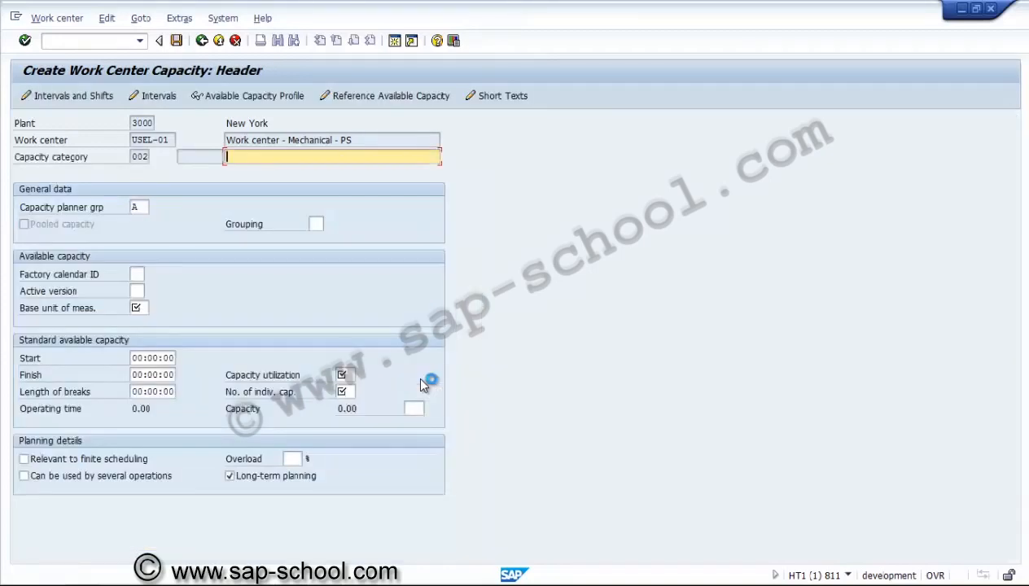
key("Tab")
key("Tab")
key("Tab")
type("US")
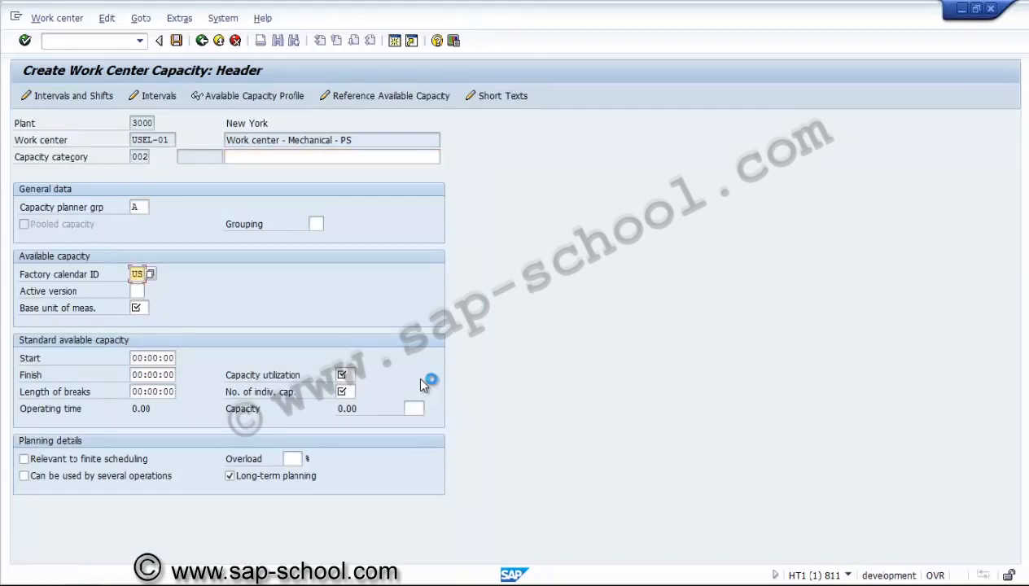
key("Tab")
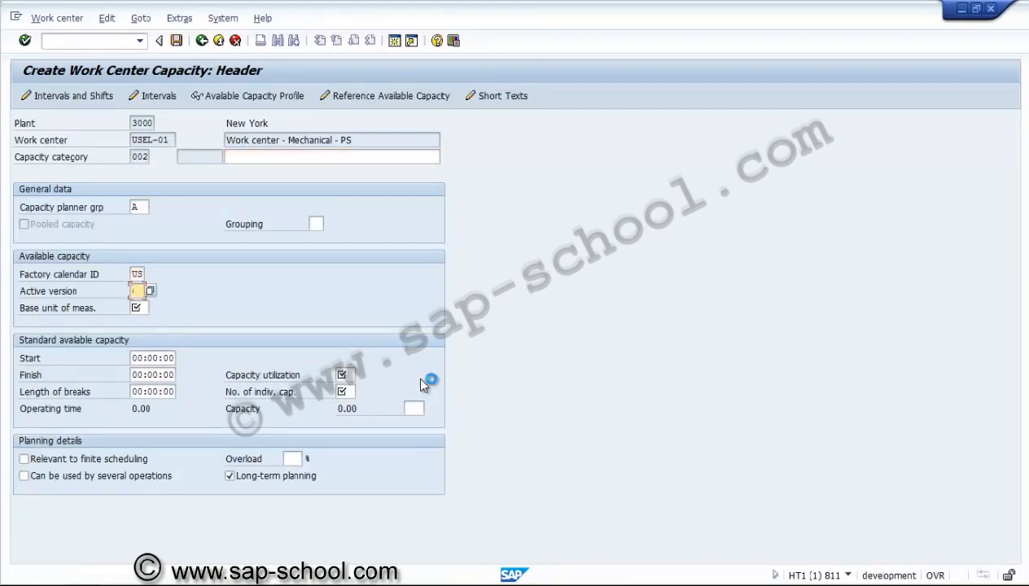
type("01")
key("Tab")
type("HR")
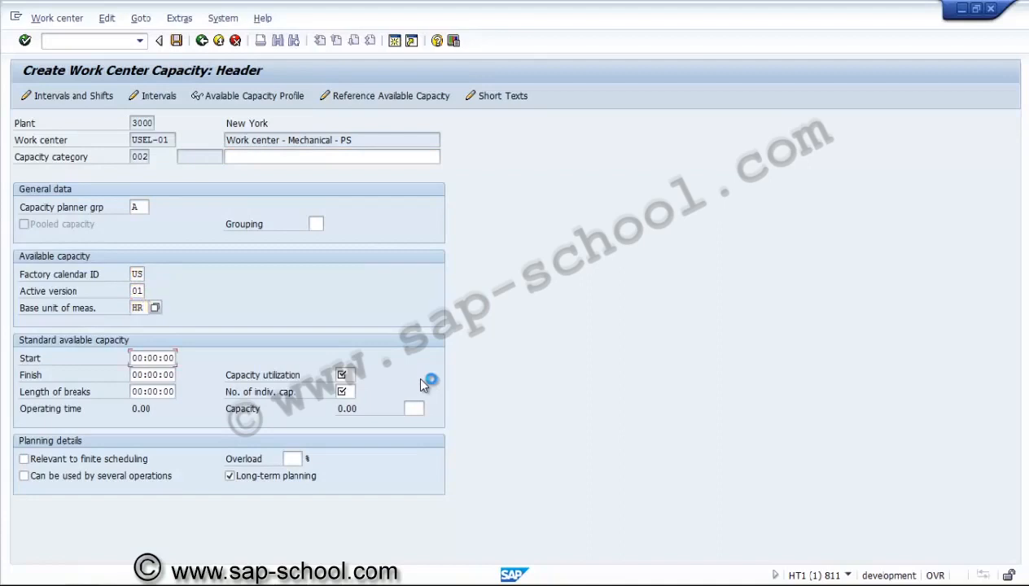
Set the standard available capacity to 09:00:00 through 17:00:00 with 00:30:00 breaks, 85 percent utilization and 3 individual capacities.
key("Tab")
type("09:00:00")
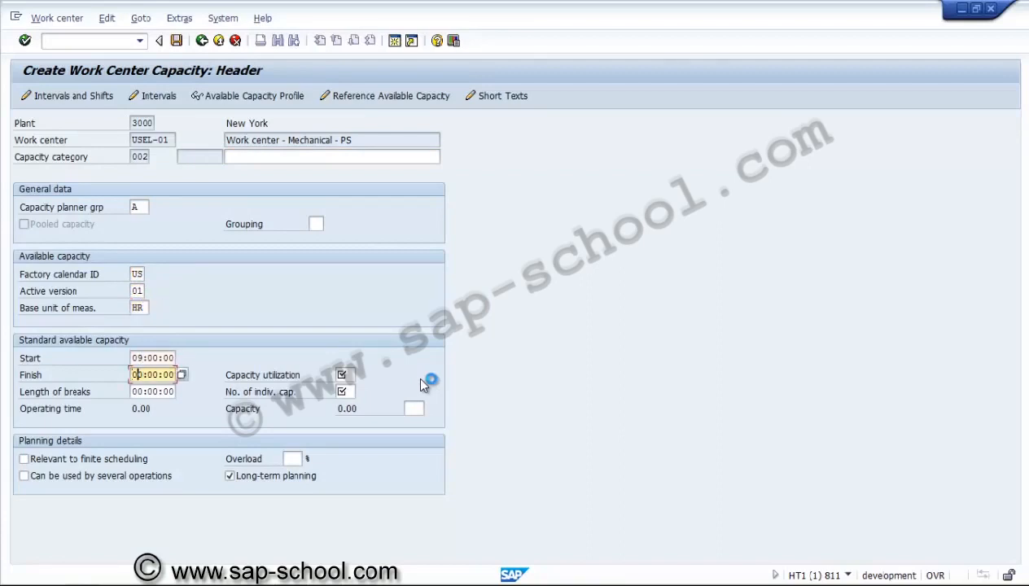
type("17")
key("Tab")
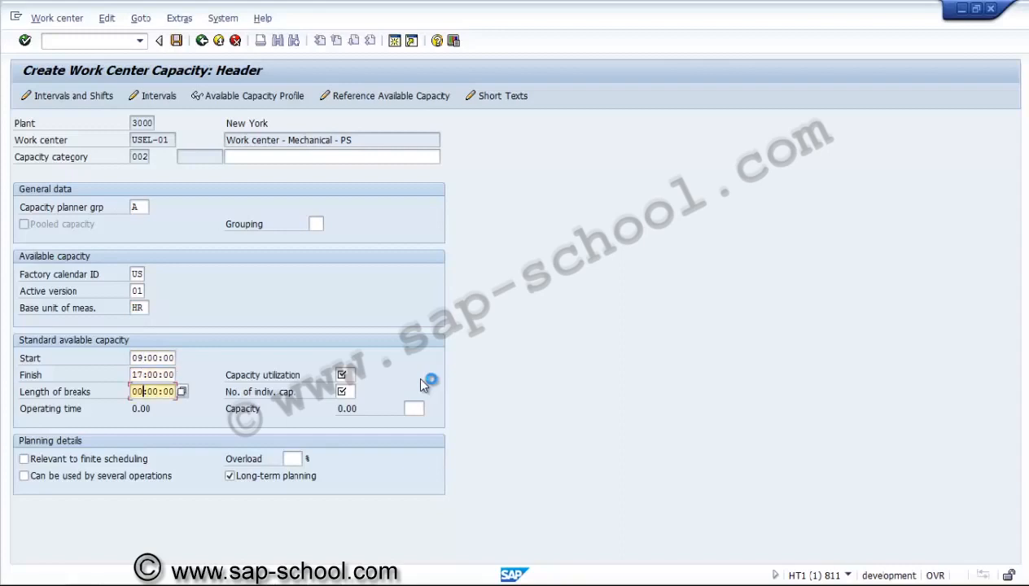
type("00:3")
key("Tab")
type("8")
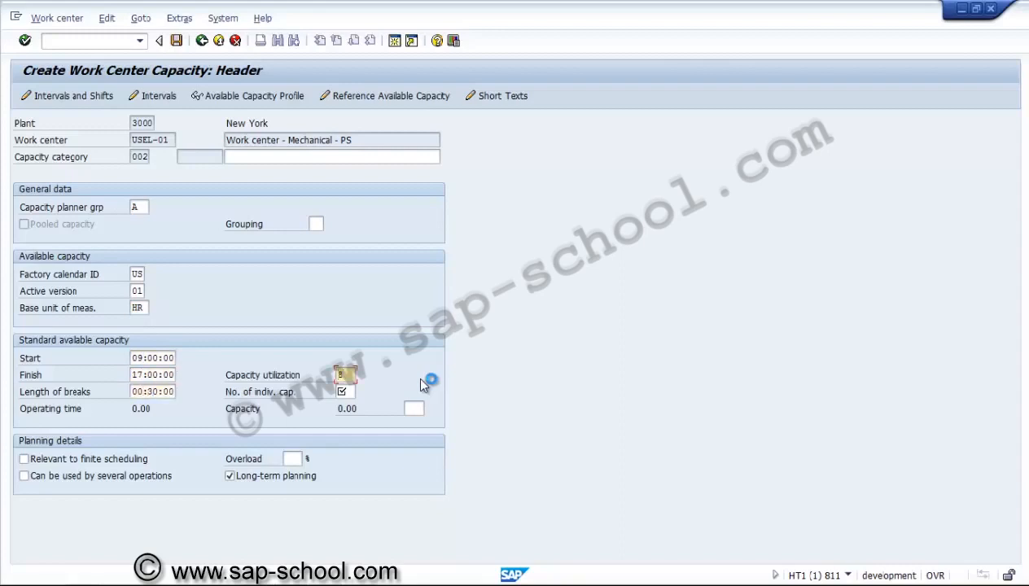
type("5")
key("Tab")
type("3")
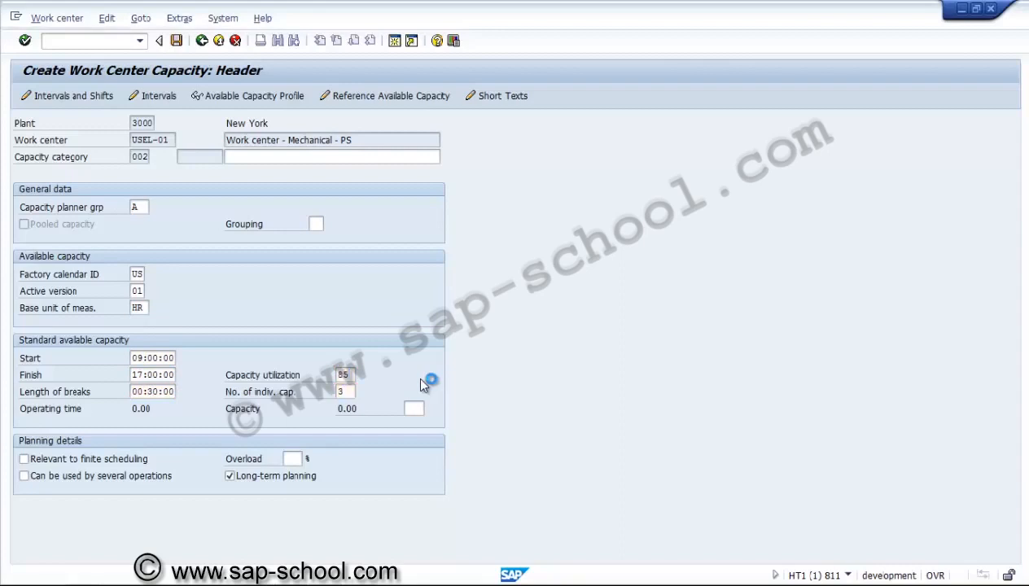
Insert an available capacity interval valid from 01.01.2014 to 31.12.2014.
key("F7")
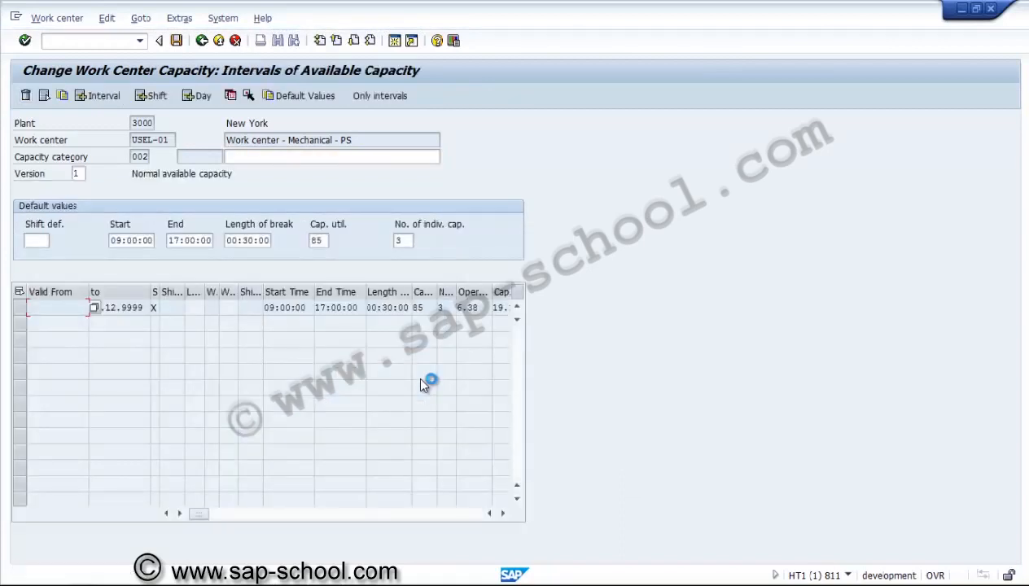
key("F5")
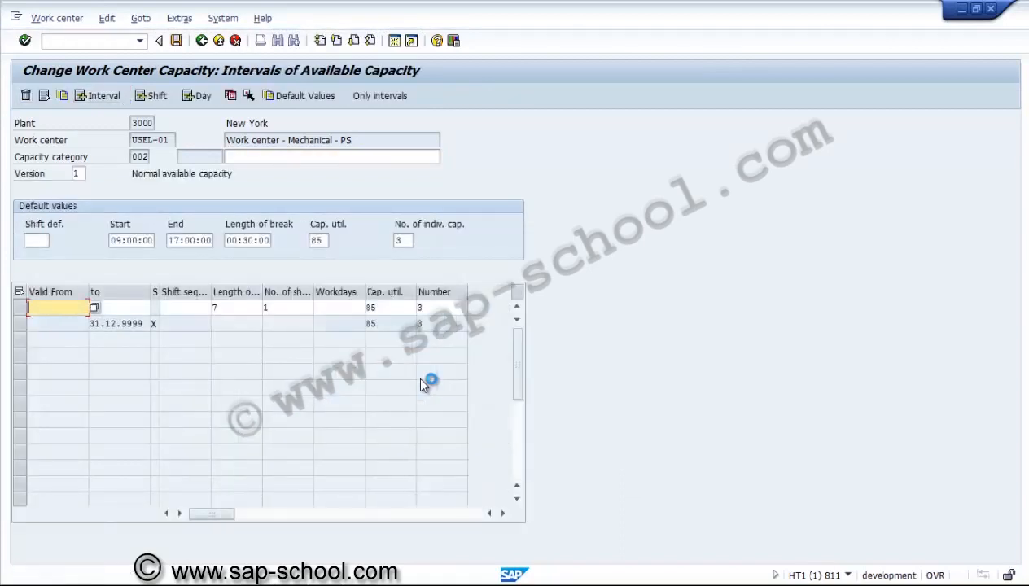
type("01012014")
key("Tab")
type("31")
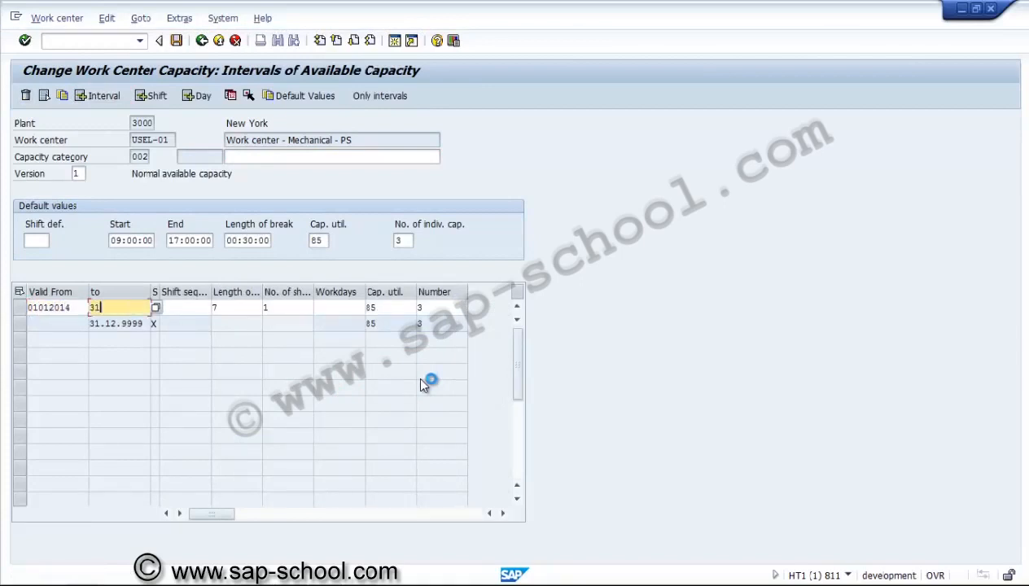
type("122014")
key("Return")
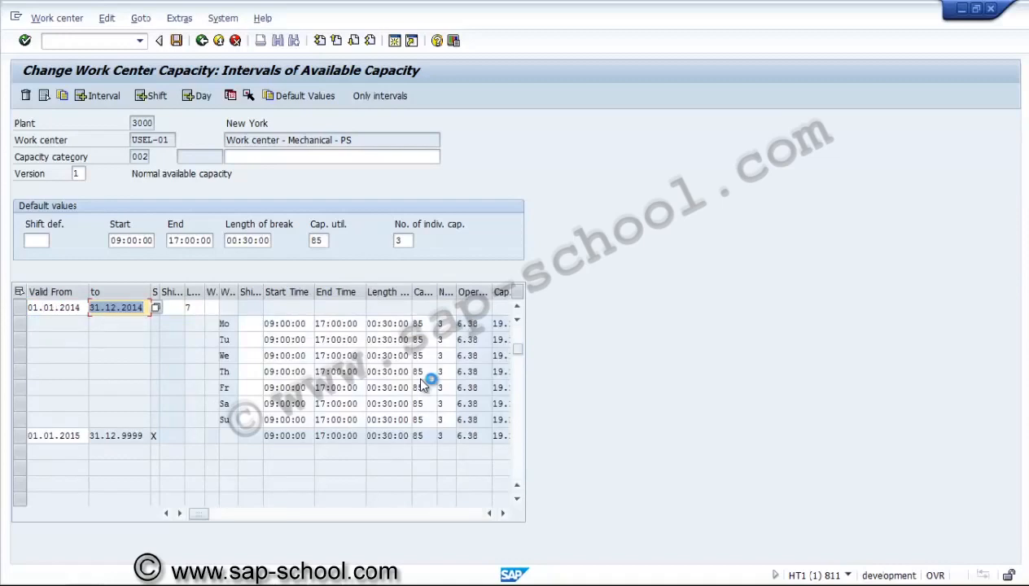
Leave the capacity intervals and header, go on to the scheduling data and enter capacity category 002 as the scheduling basis.
key("F3")
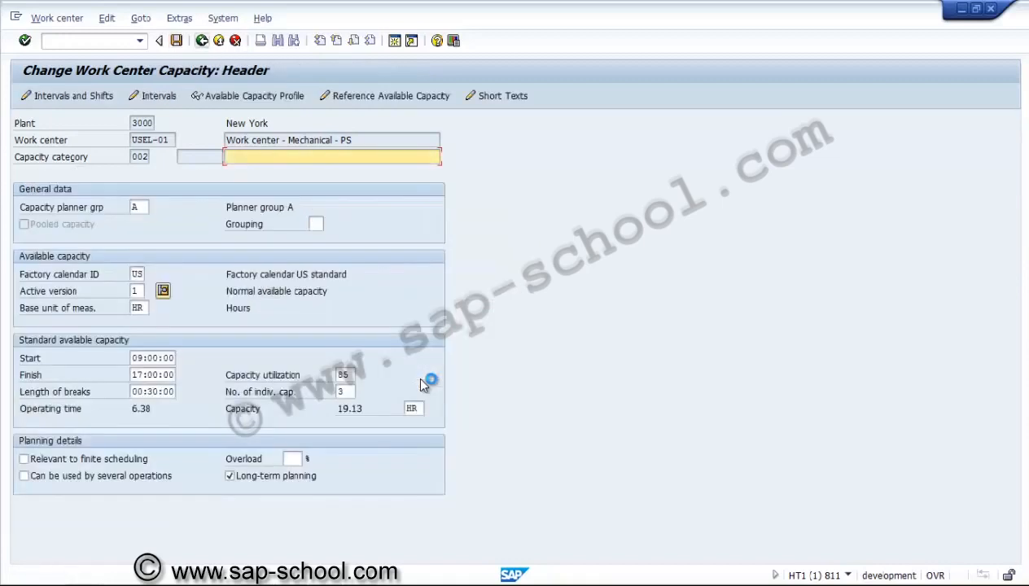
key("F3")
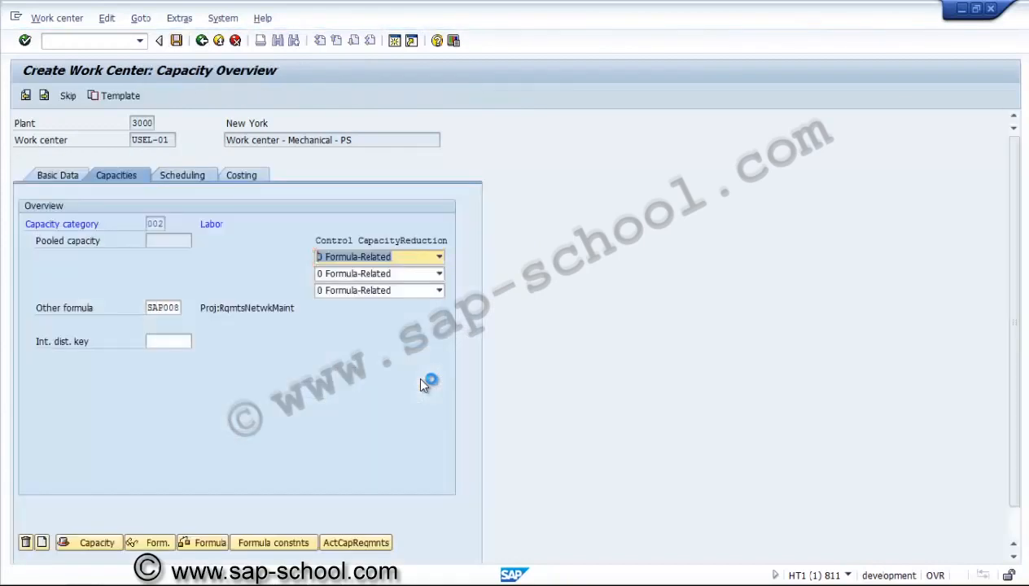
key("Return")
type("002")
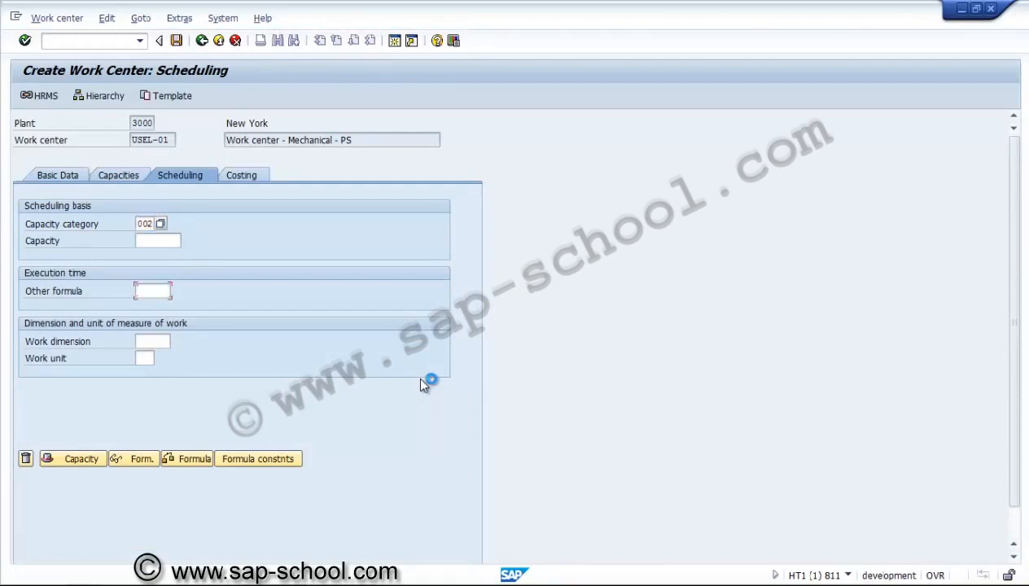
Enter SAP004 as the other formula for the execution time of work center USEL-01 and return to the basic data.
key("Return")
type("SAP004")
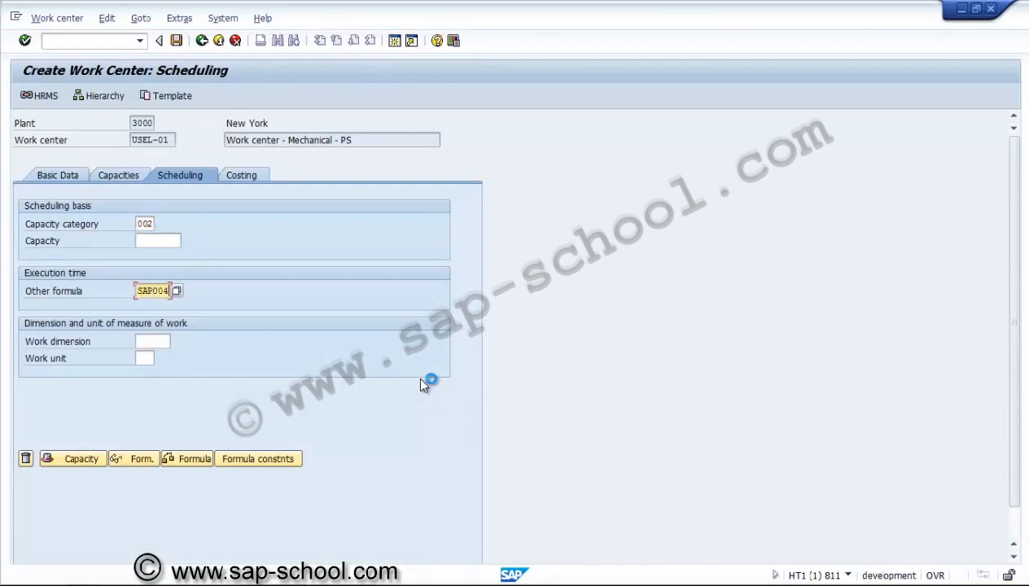
key("Return")
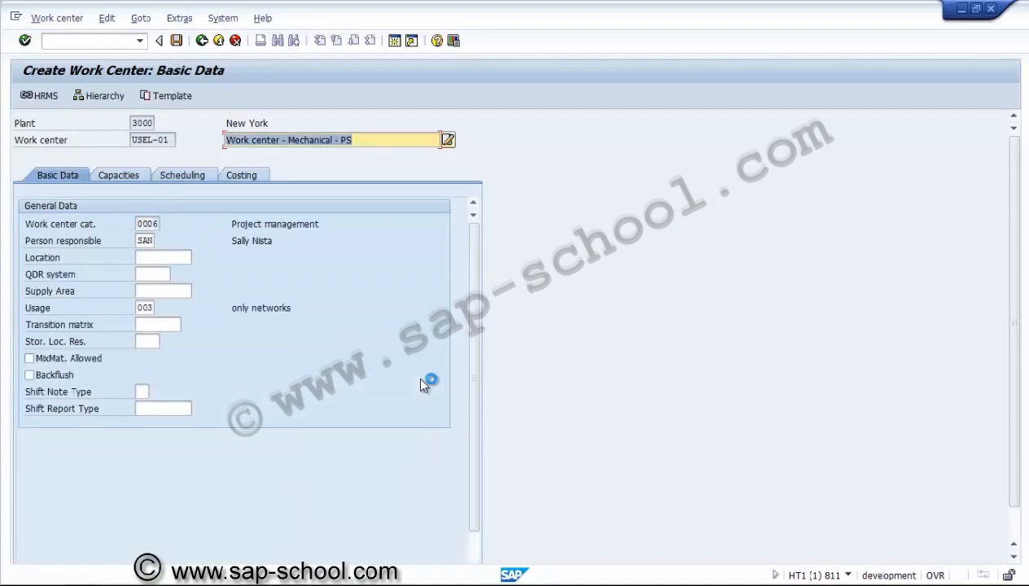
Change Mechanical to Electrical in the work center's description, save the work center and leave the creation transaction.
key("Delete")
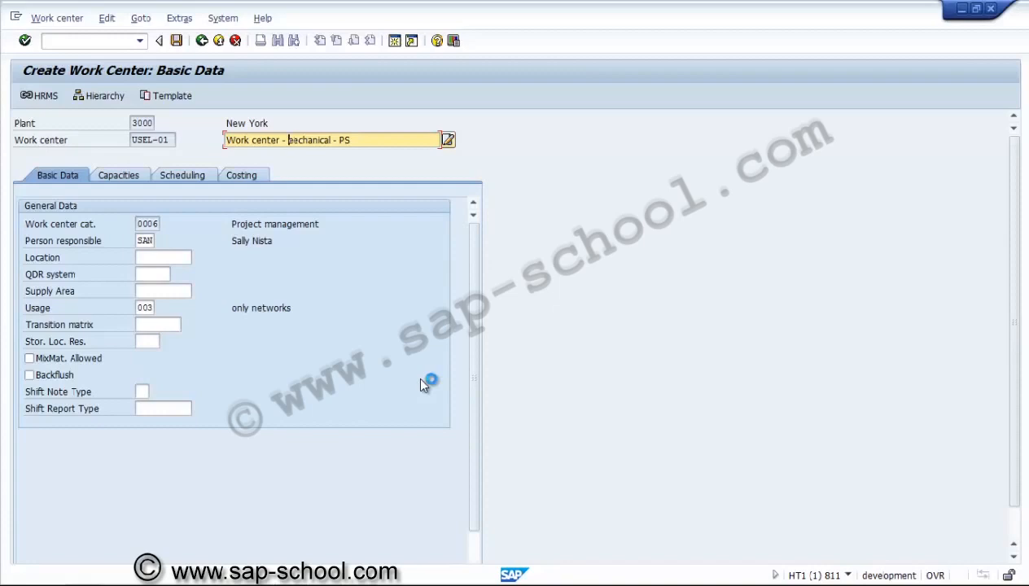
type("Electr")
key("ctrl+a")
key("ctrl+s")
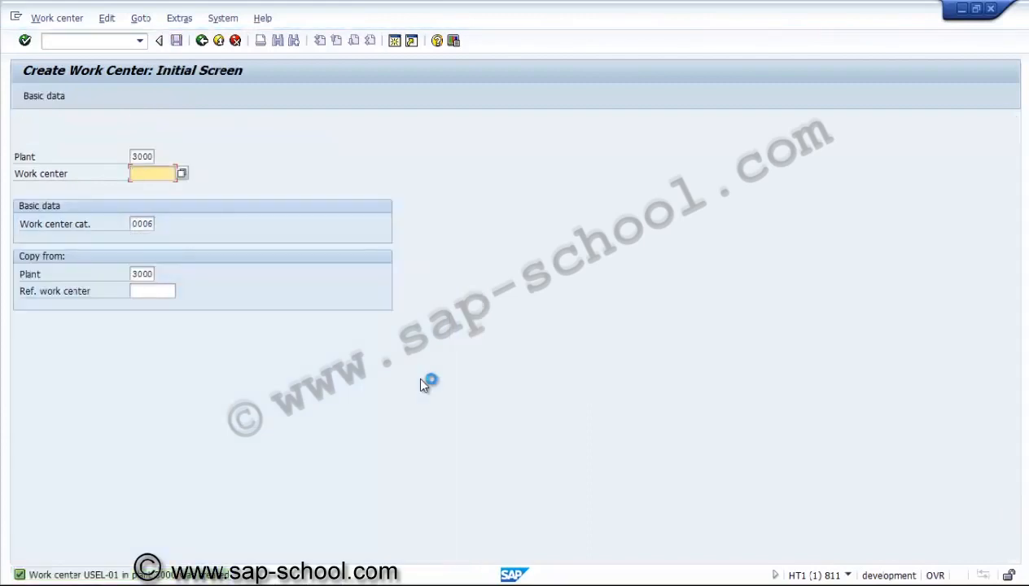
key("F3")
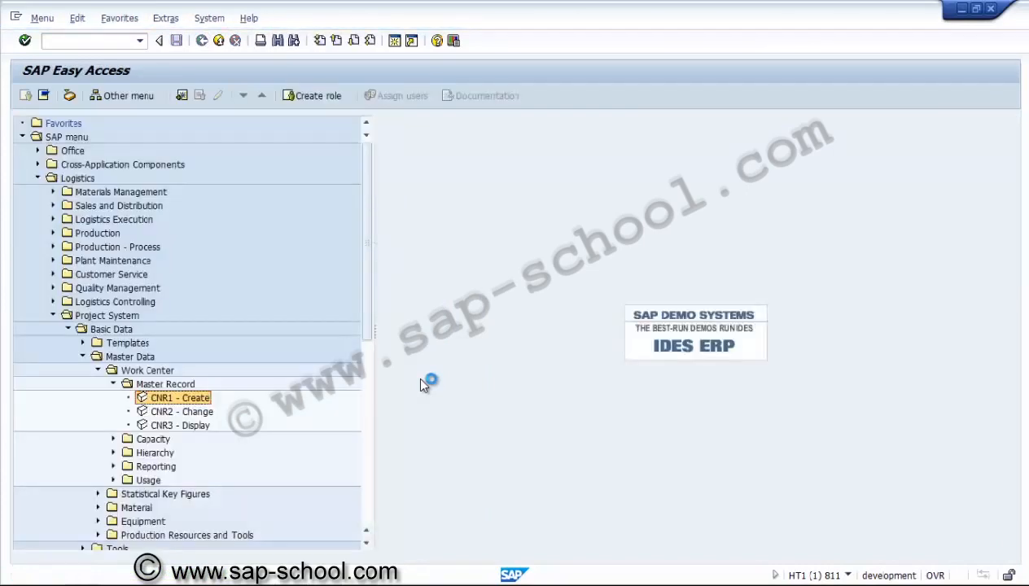
Collapse the Master Record, Work Center, Master Data and Basic Data folders under Project System.
key("Left")
key("Left")
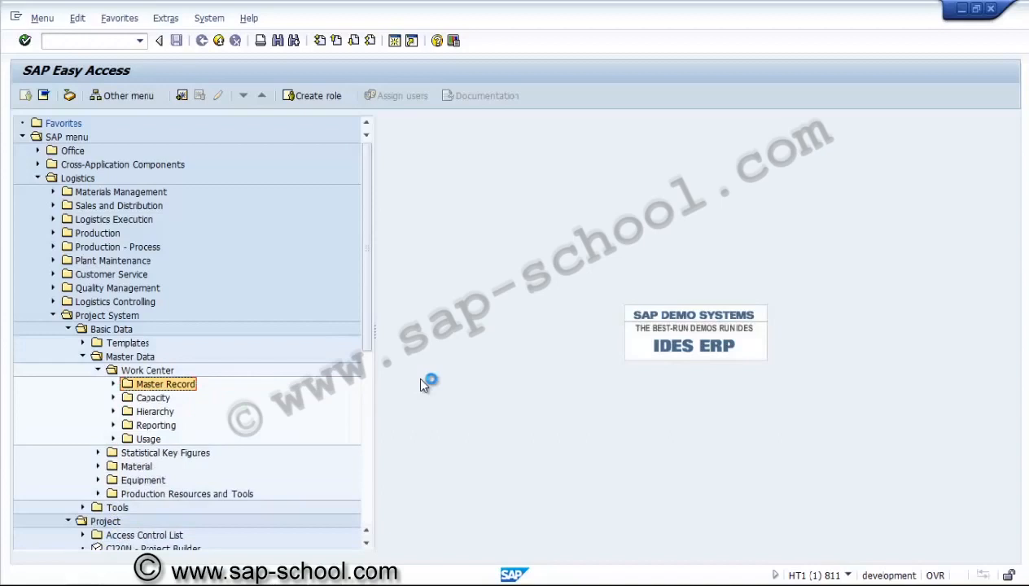
key("Left")
key("Left")
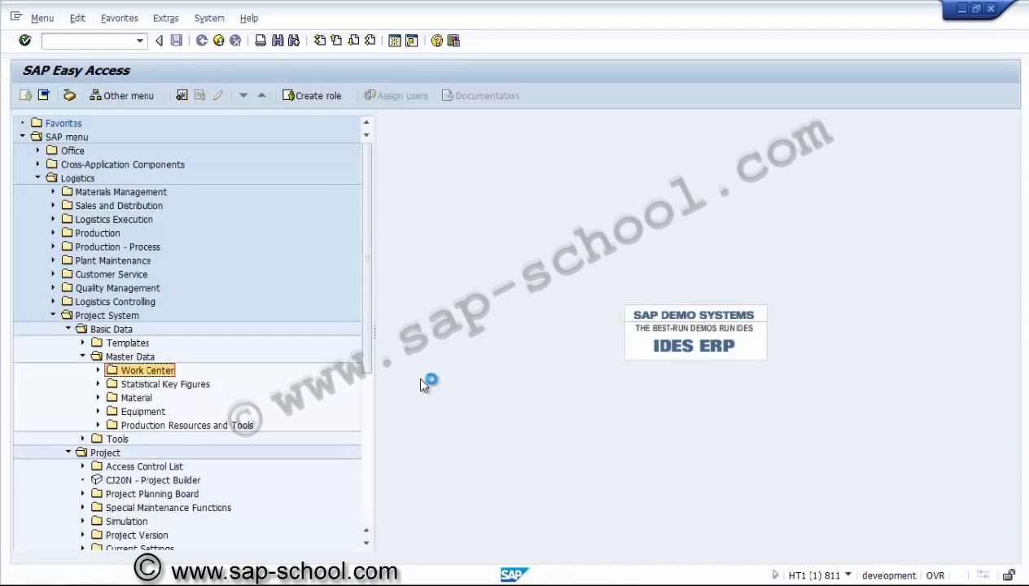
key("Left")
key("Left")
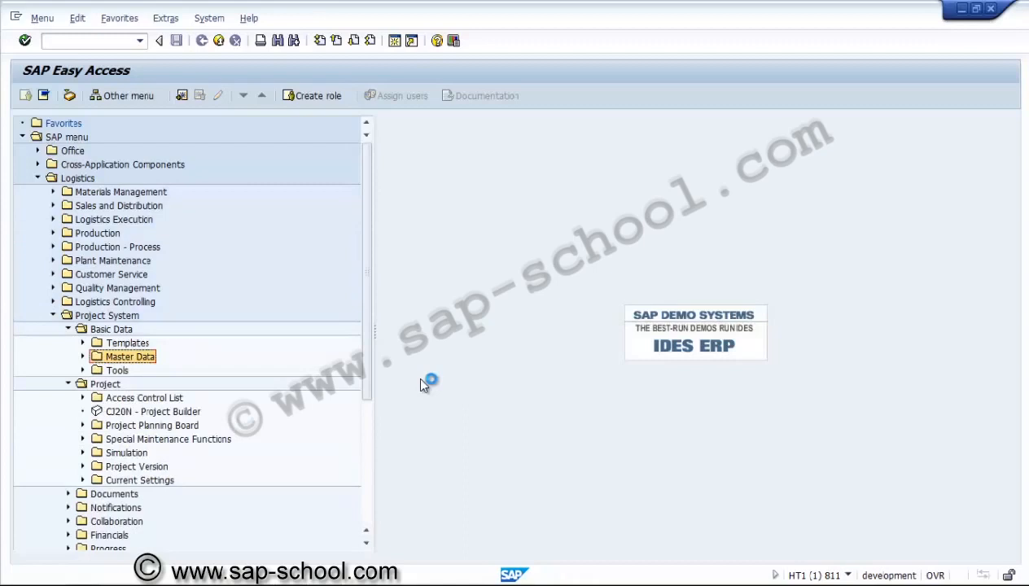
key("Left")
key("Left")
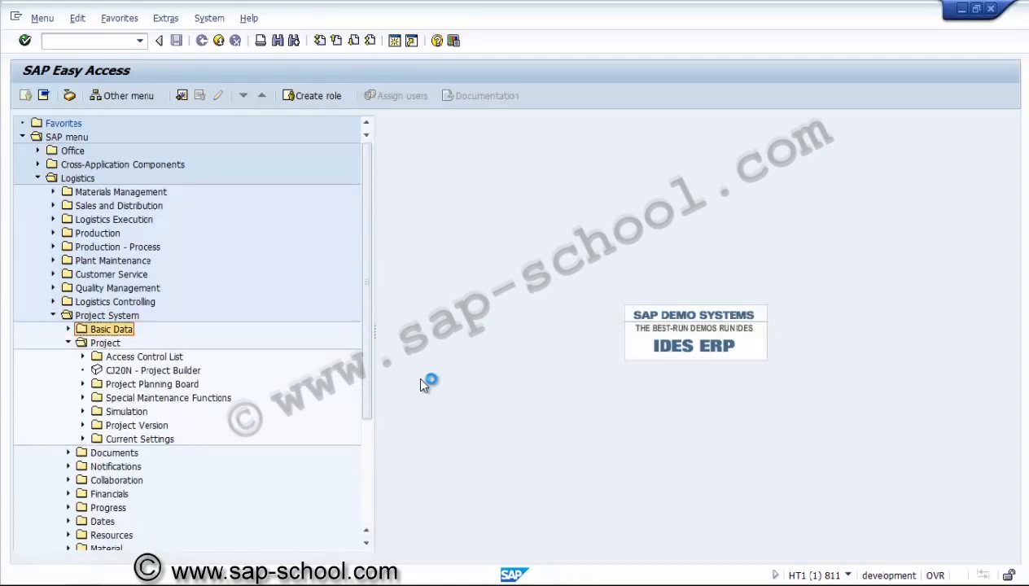
Expand Special Maintenance Functions and Network under Project, and start the CN21 network creation transaction.
key("Down")
key("Down")
key("Down")
key("Down")
key("Down")
key("Right")
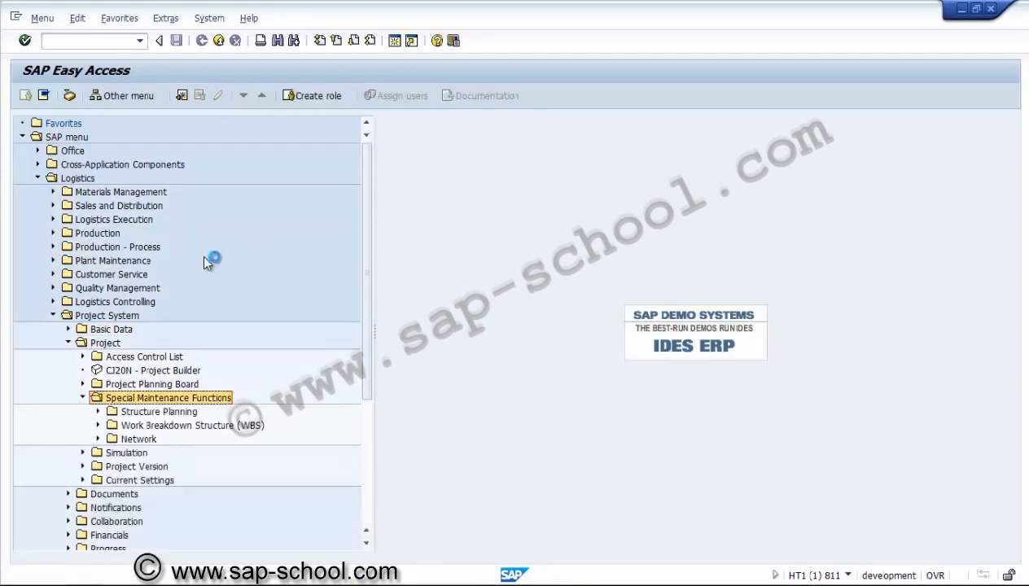
key("Down")
key("Down")
key("Down")
key("Right")
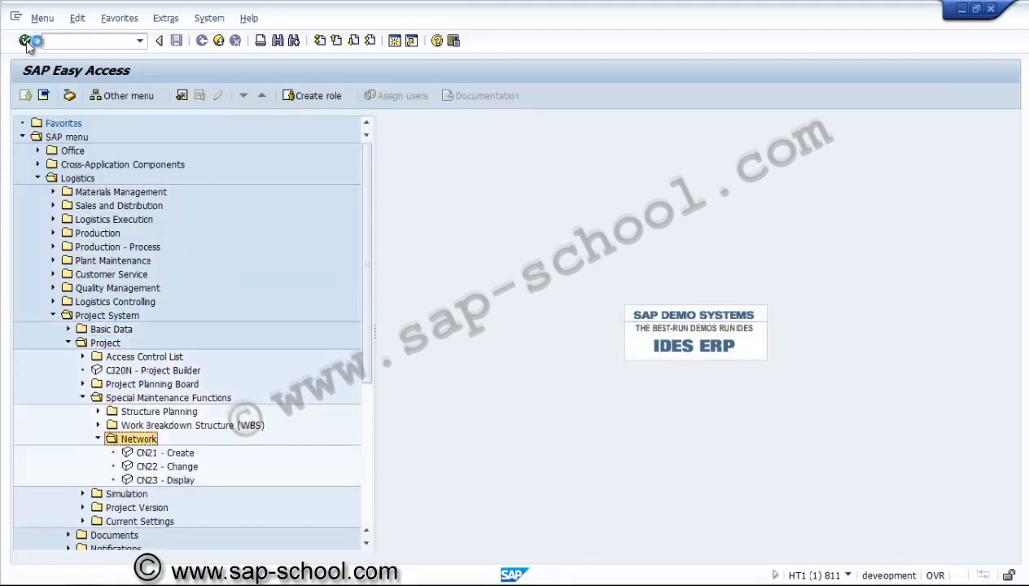
key("Down")
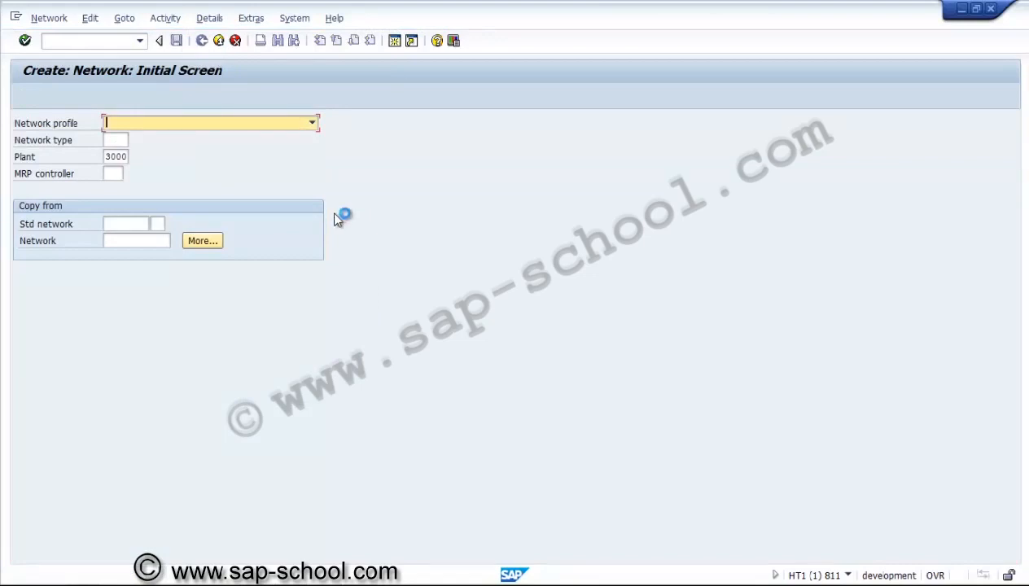
Choose network profile 3000PS1 and enter PS01 as the network type for plant 3000.
key("Tab")
key("Tab")
key("Tab")
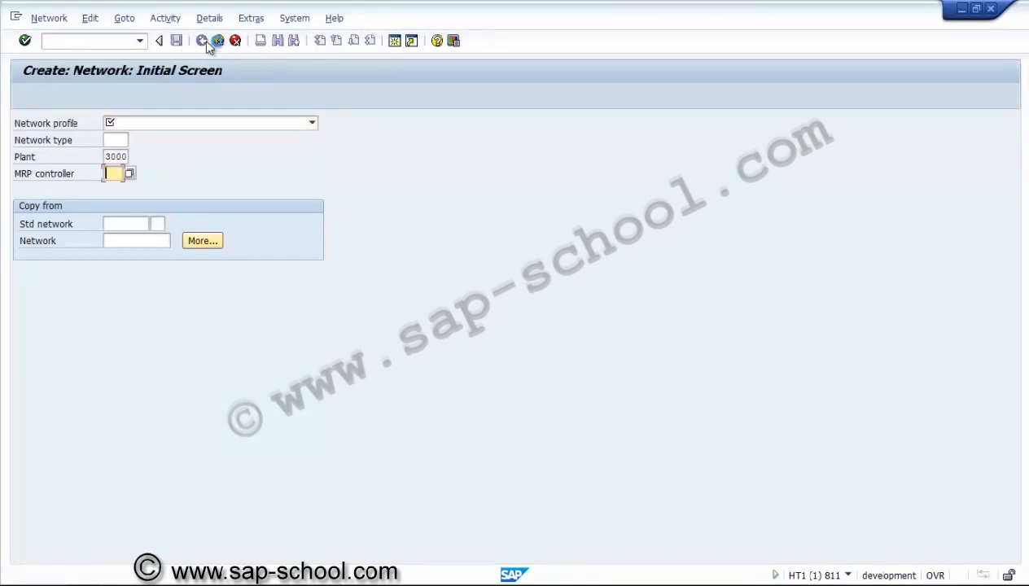
left_click(312, 123)
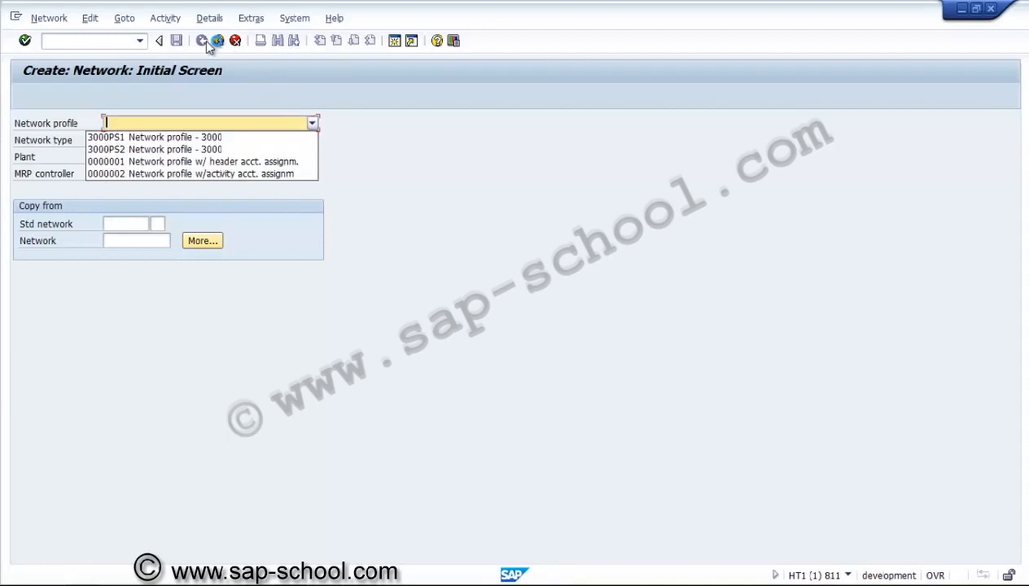
key("Down")
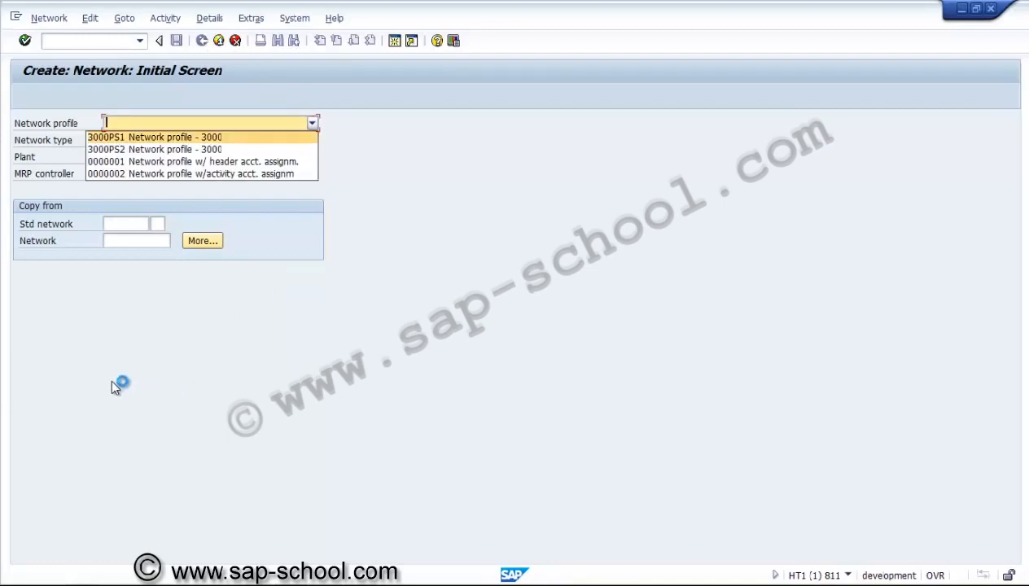
key("Return")
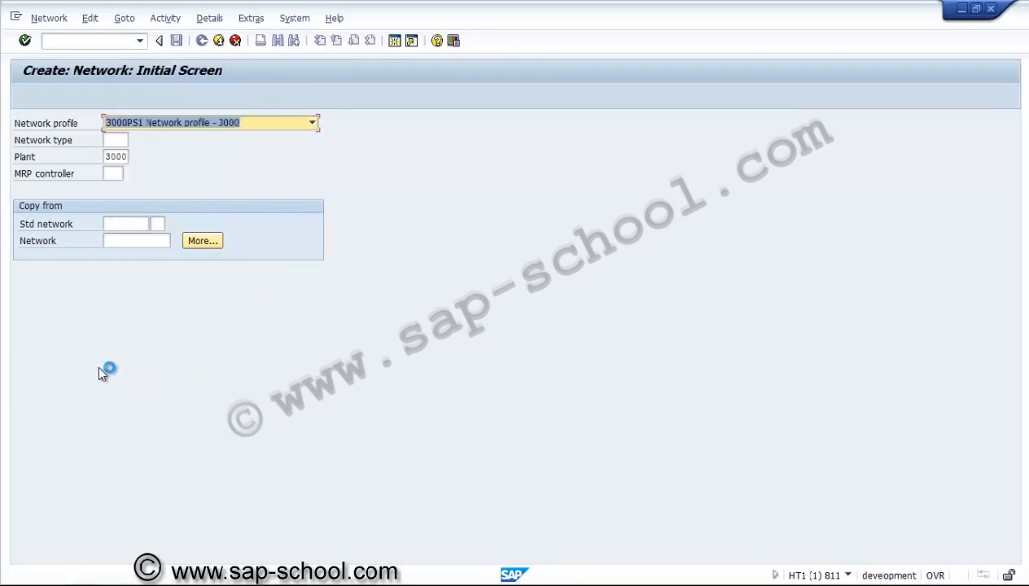
key("Tab")
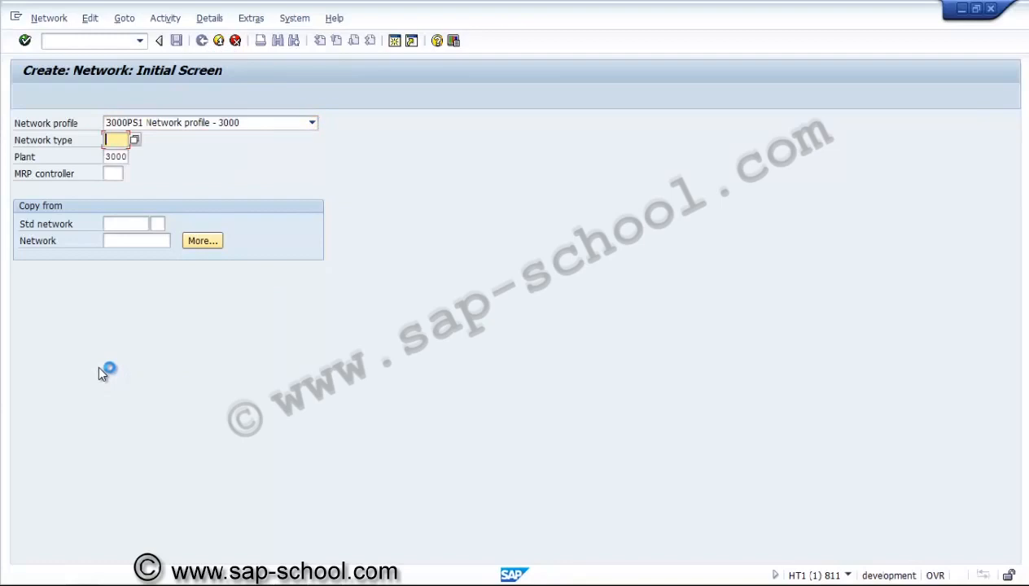
type("ps01")
key("Tab")
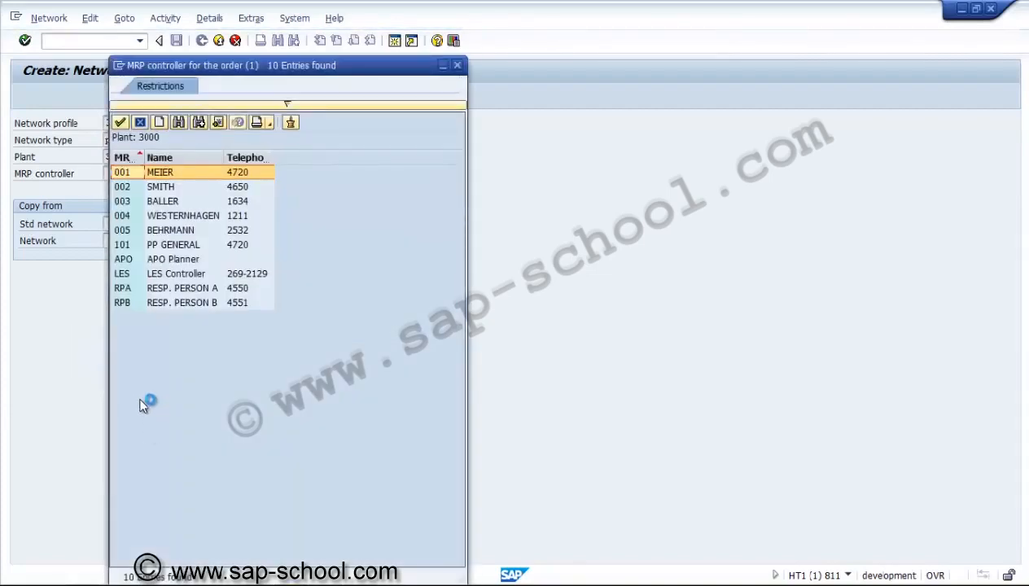
Choose LES as the MRP controller and continue to the external number assignment.
key("Down")
key("Down")
key("Down")
key("Down")
key("Down")
key("Down")
key("Down")
key("Return")
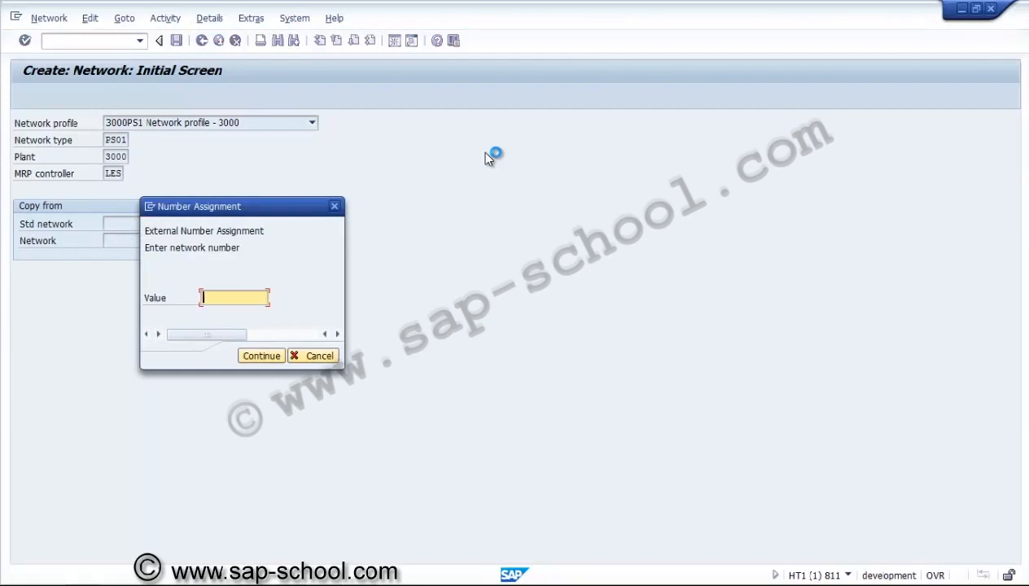
Enter NU3000 as the network number, then switch to the Project Builder session and open project U3000.1401.
type("NU3000")
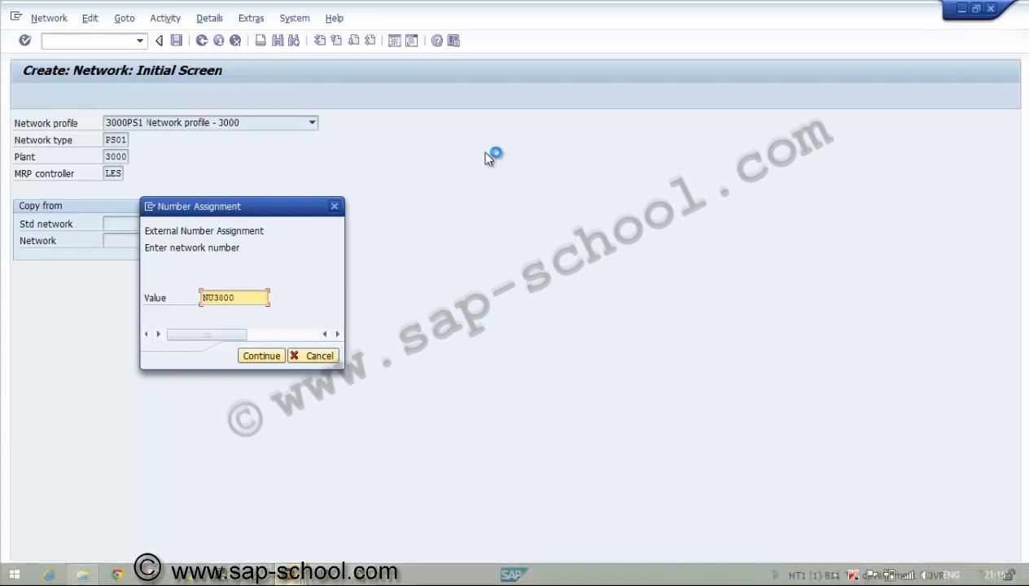
mouse_move(325, 574)
left_click(425, 497)
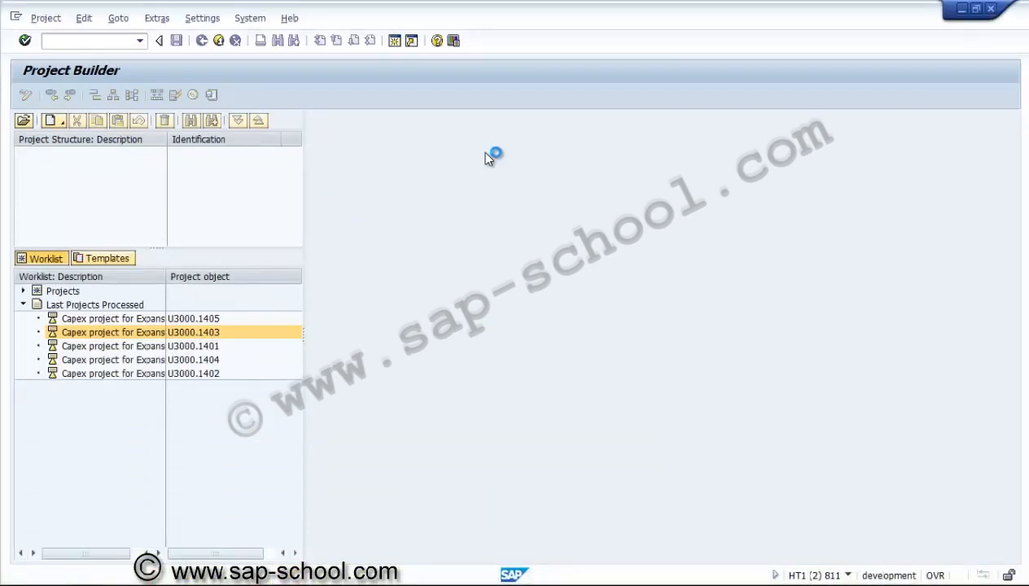
left_click(113, 346)
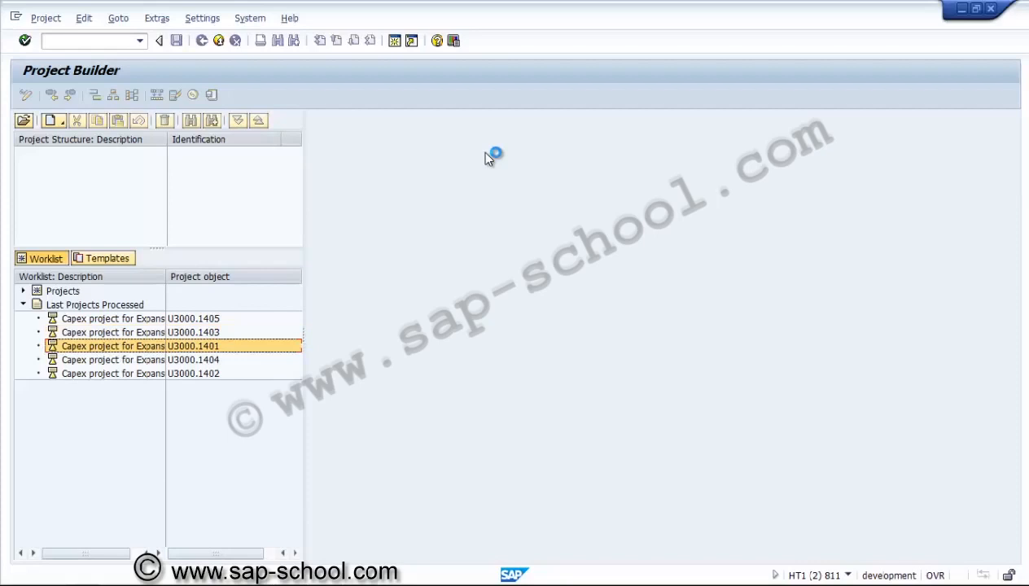
double_click(112, 347)
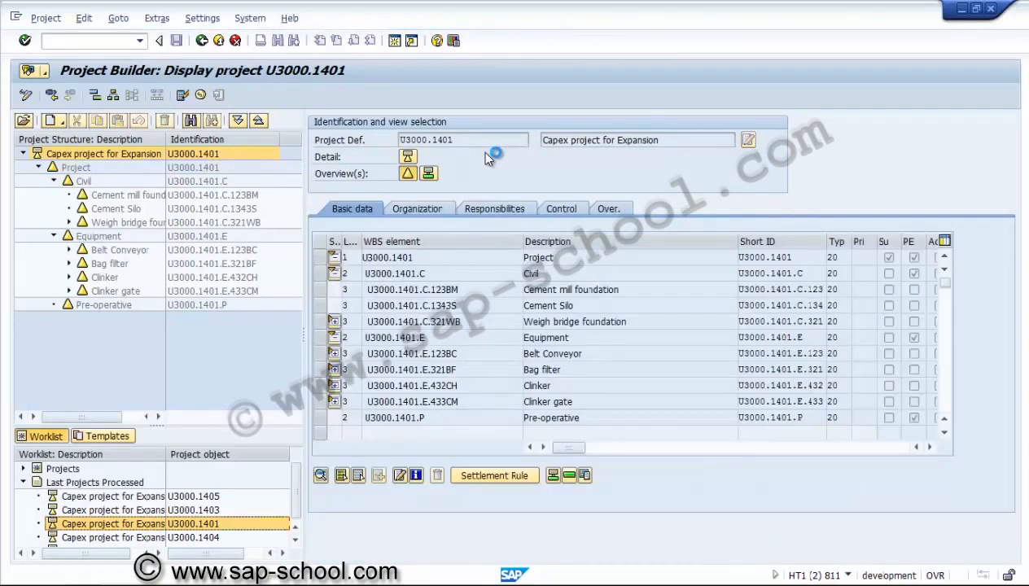
Collapse the Civil and Equipment branches of the project's WBS element overview.
left_click(412, 338)
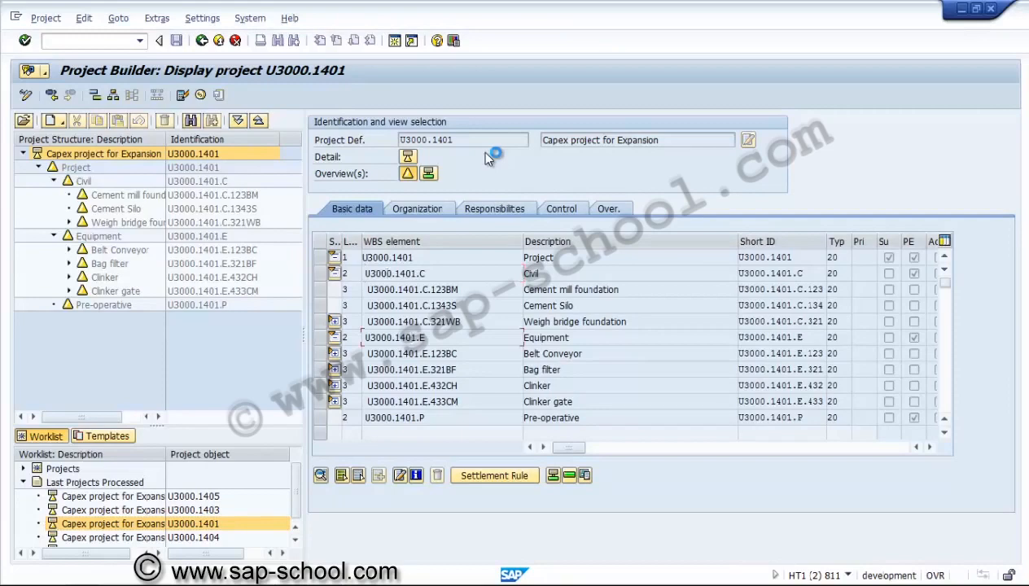
left_click(417, 418)
left_click(334, 273)
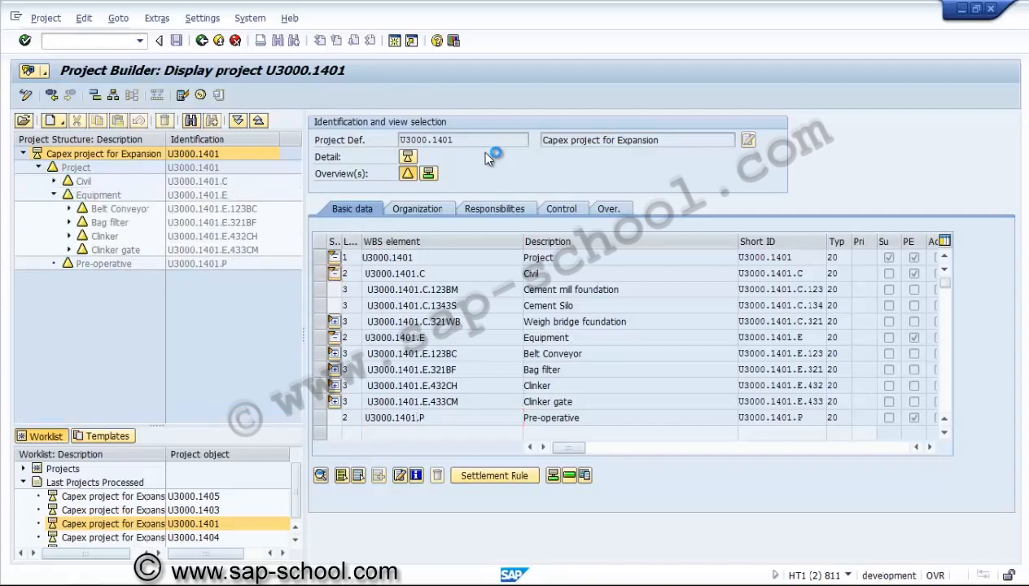
left_click(335, 289)
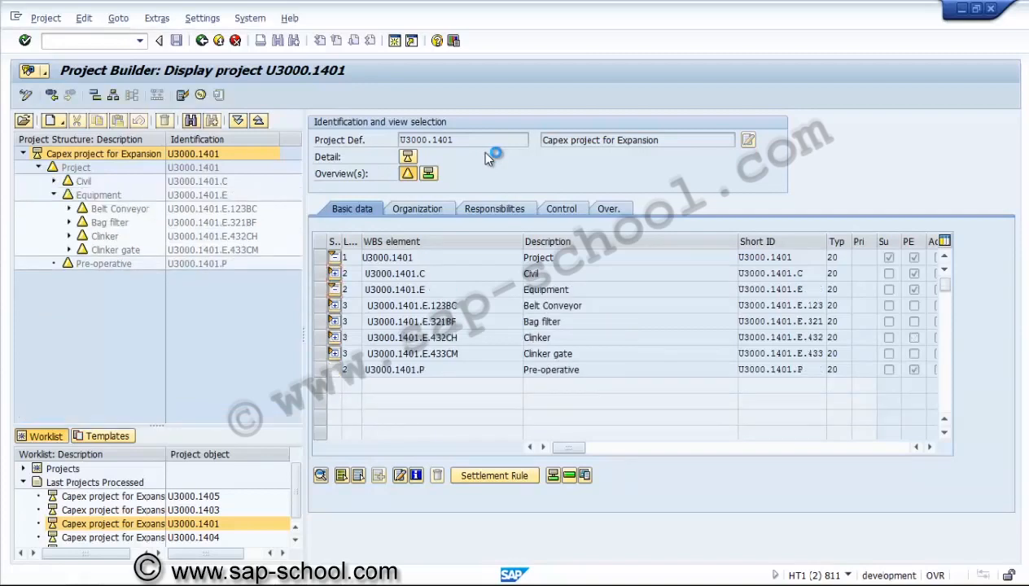
left_click(423, 290)
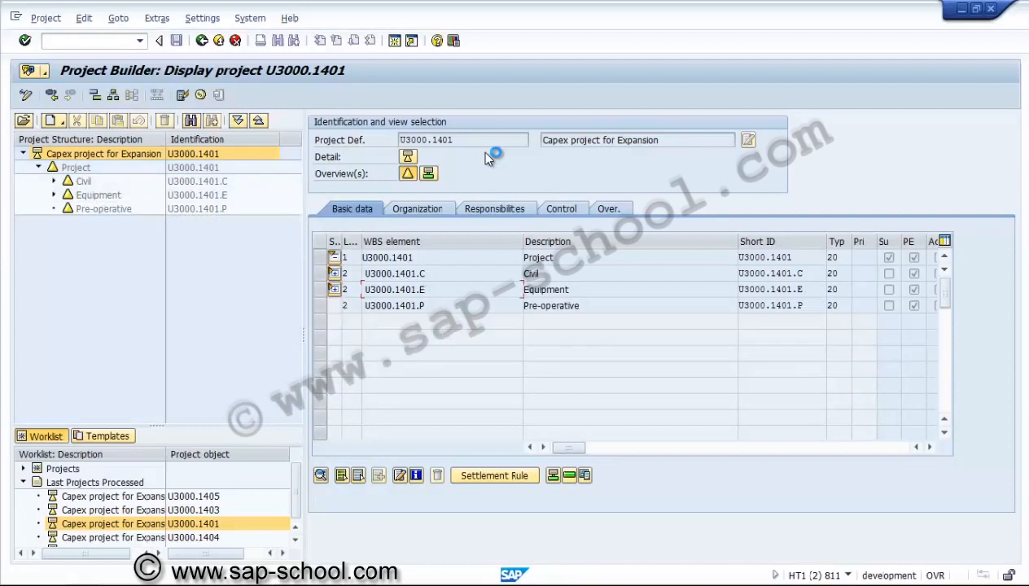
Examine the planning element and account assignment indicators of the level 1 and level 2 WBS elements.
left_click(423, 273)
key("End")
key("Down")
key("Up")
key("Up")
scroll(632, 343, "right", 1)
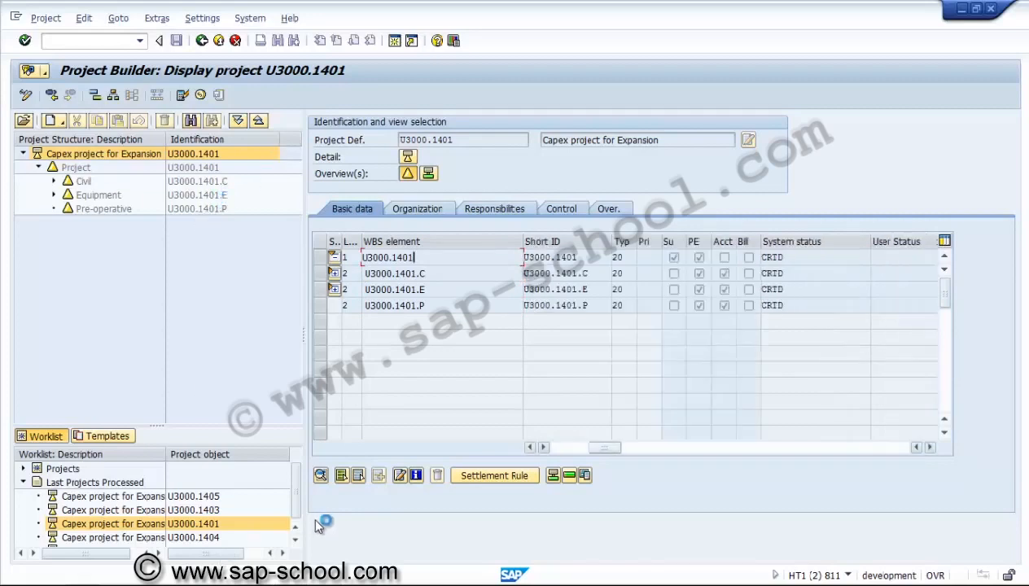
key("Down")
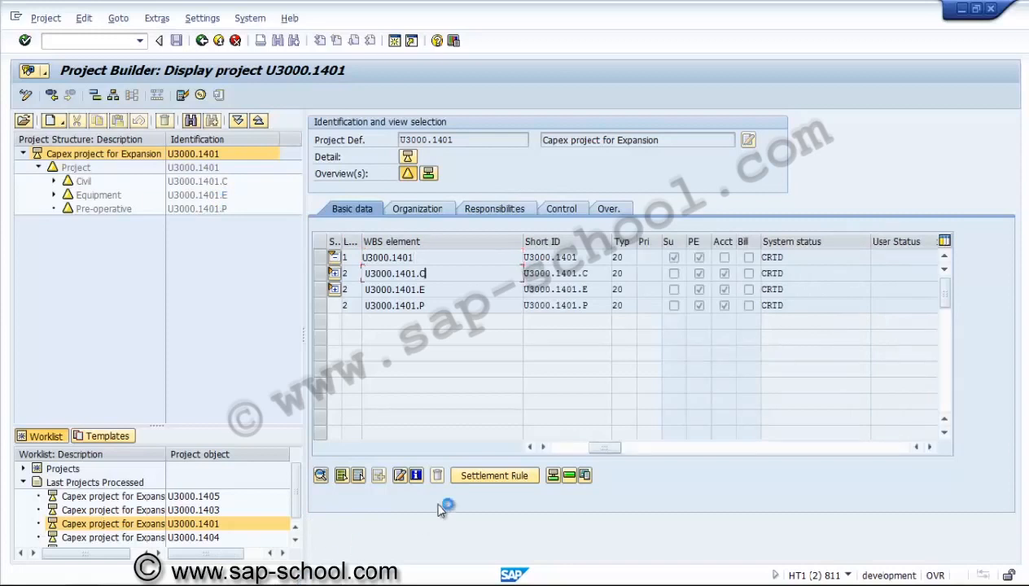
key("Tab")
key("Tab")
key("Tab")
key("Tab")
key("Tab")
key("Tab")
key("Down")
key("Up")
Copy the identifier of the Civil WBS element U3000.1401.C and switch back to the network creation session.
key("shift+Tab")
key("shift+Tab")
key("shift+Tab")
key("shift+Tab")
key("shift+Tab")
key("shift+Tab")
key("shift+Home")
key("ctrl+c")
key("Right")
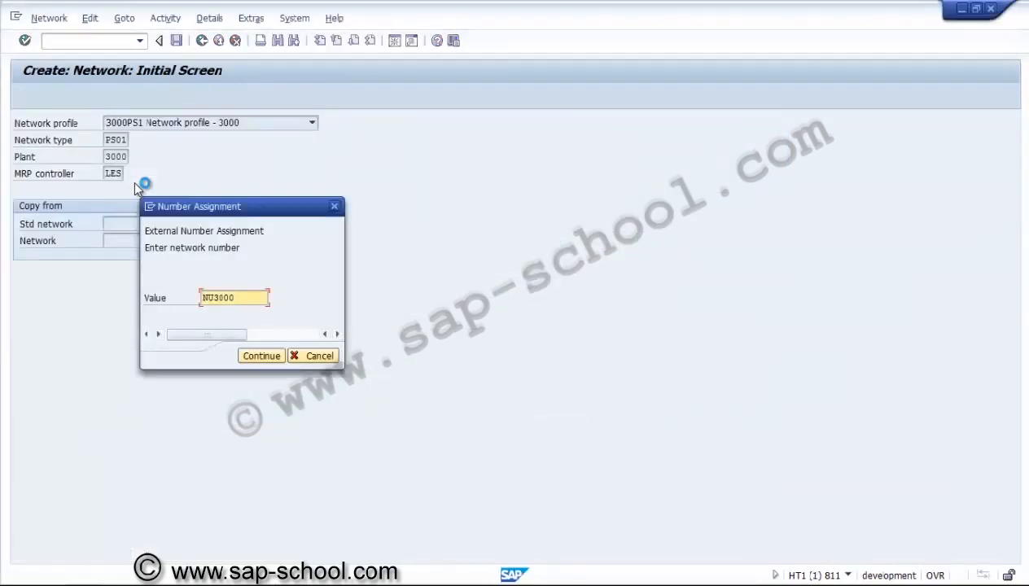
Remove 3000 from the entered network number and paste the copied WBS element identifier after NU.
key("BackSpace")
key("BackSpace")
key("BackSpace")
key("BackSpace")
key("ctrl+v")
Edit the pasted network number to read NU3000.1401C and confirm the number assignment.
key("Left")
key("Left")
key("Left")
key("Left")
key("Left")
key("Left")
key("Delete")
key("Right")
key("Right")
key("Right")
key("Right")
type("C")
key("Left")
key("Left")
key("Left")
key("Left")
key("Left")
key("Insert")
type(".")
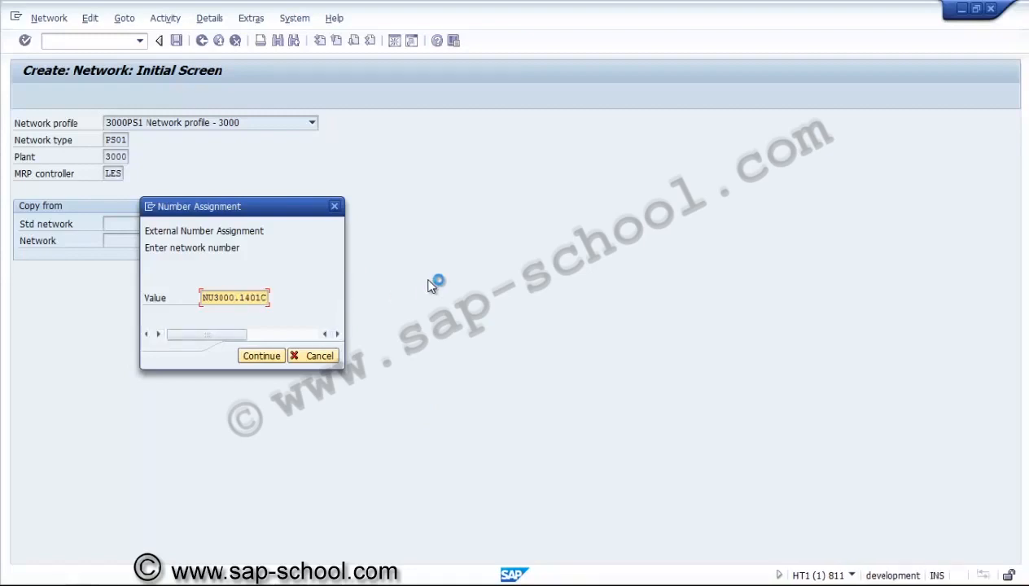
key("Return")
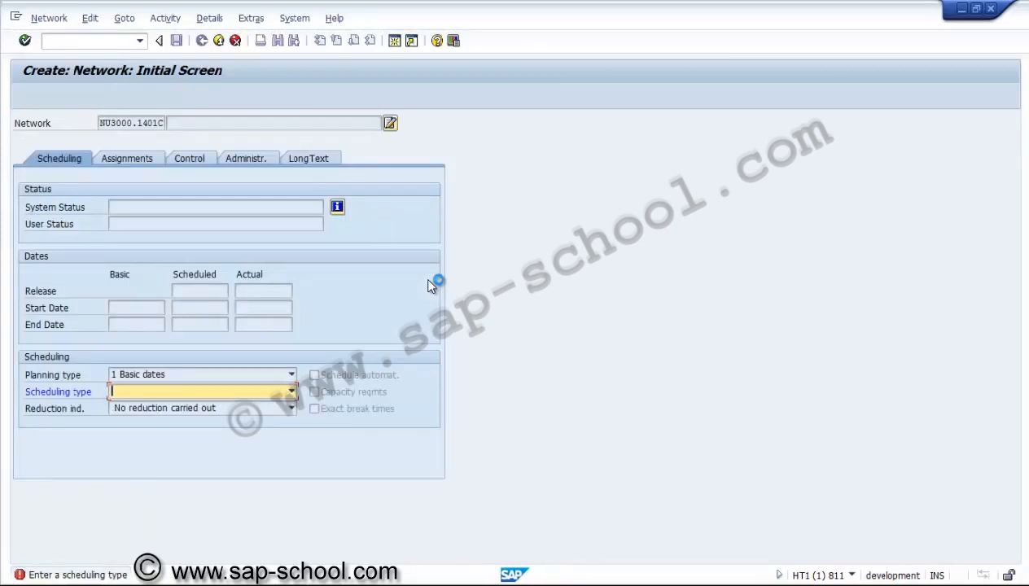
Set the scheduling type of network NU3000.1401C to 1 Forward and confirm it.
key("F4")
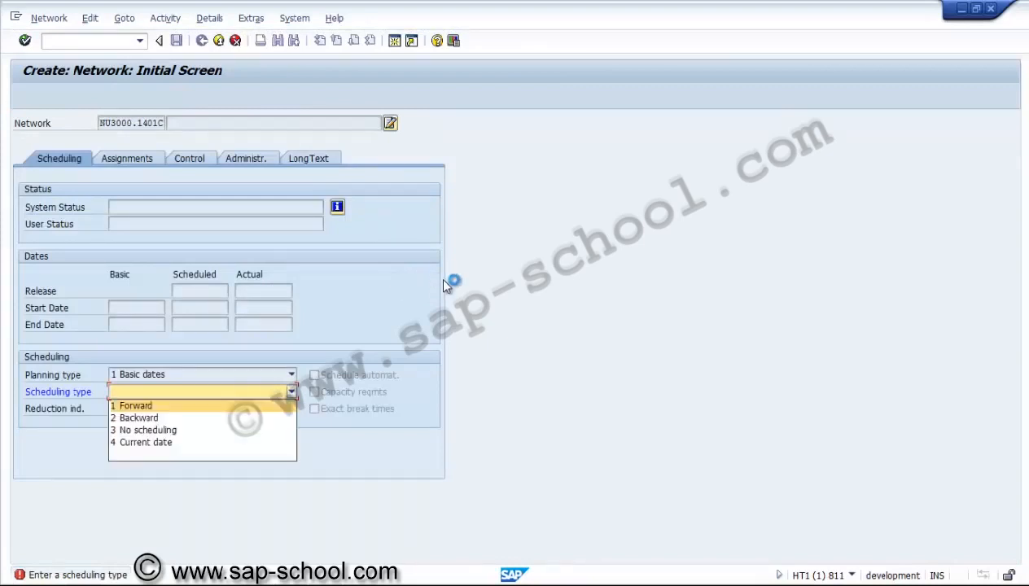
key("Return")
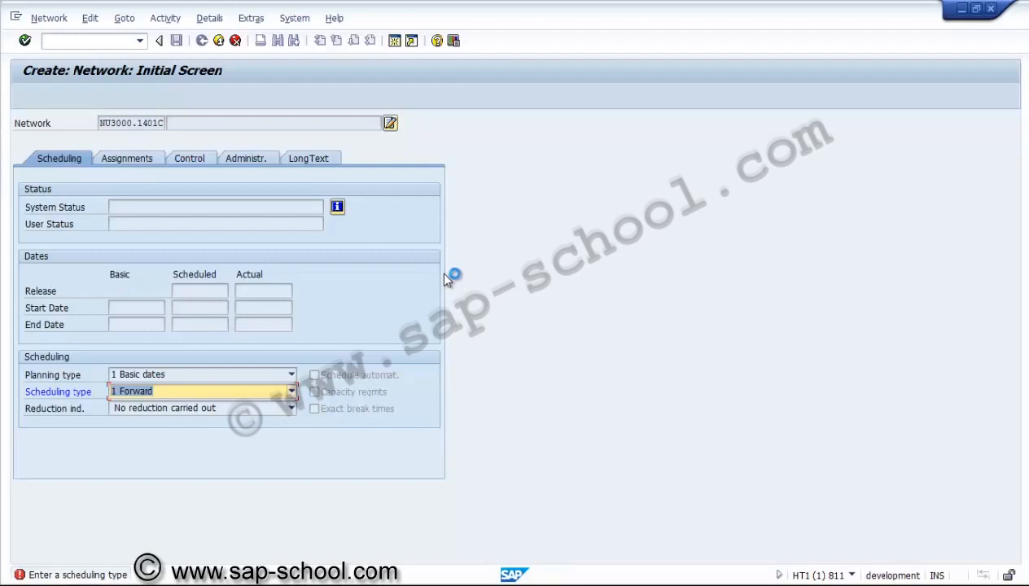
key("Return")
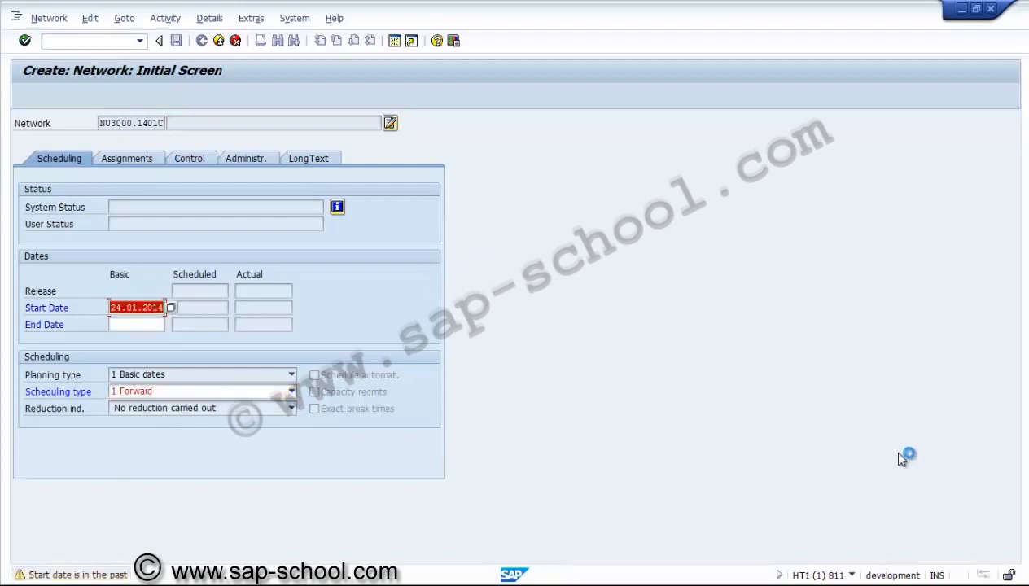
Set the basic start date of network NU3000.1401C to 24.01.2014 from the calendar.
key("Return")
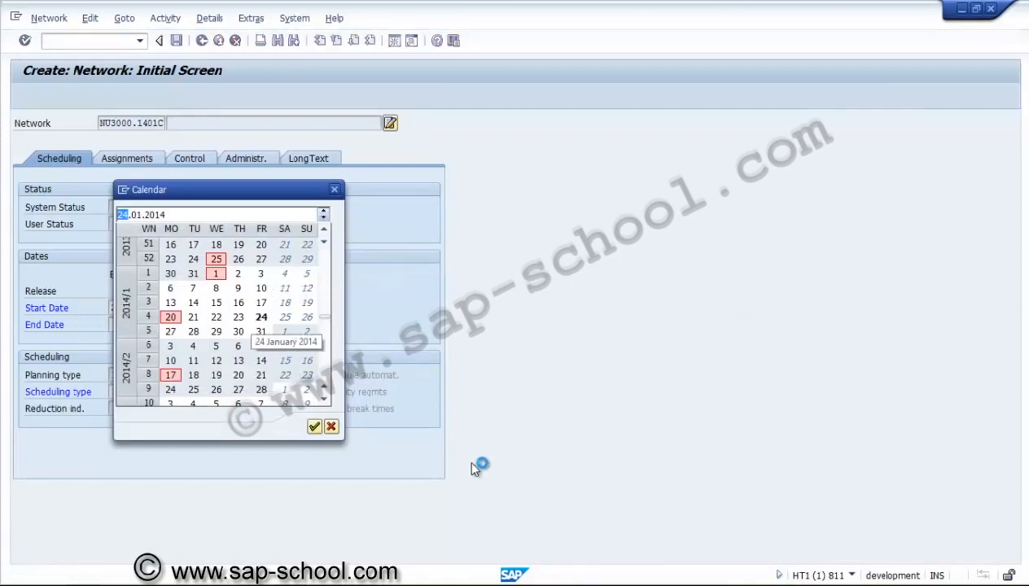
double_click(261, 315)
key("Tab")
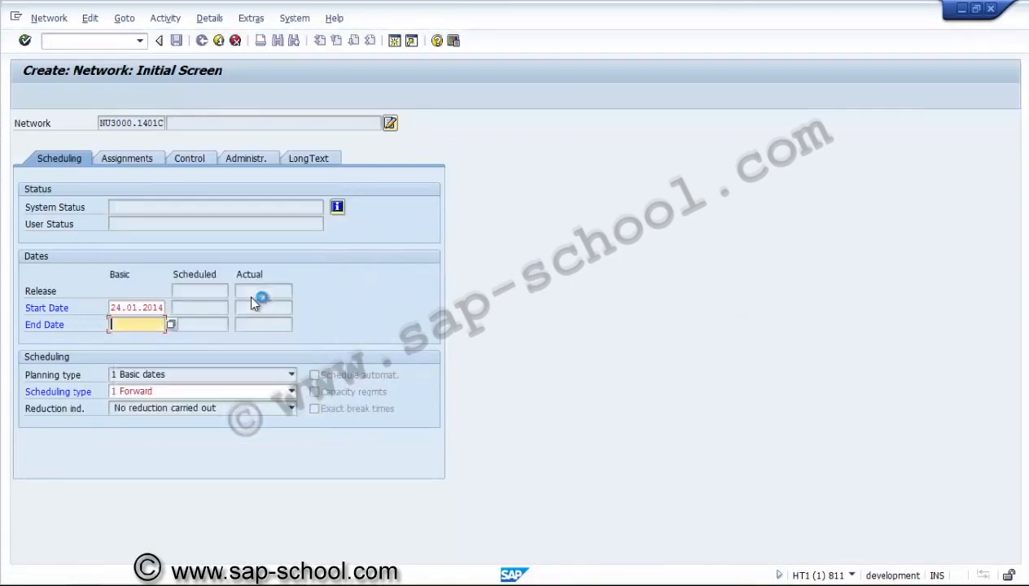
Set the network's basic end date to 31.07.2014 from the calendar and confirm the dates to reach the header data.
key("F4")
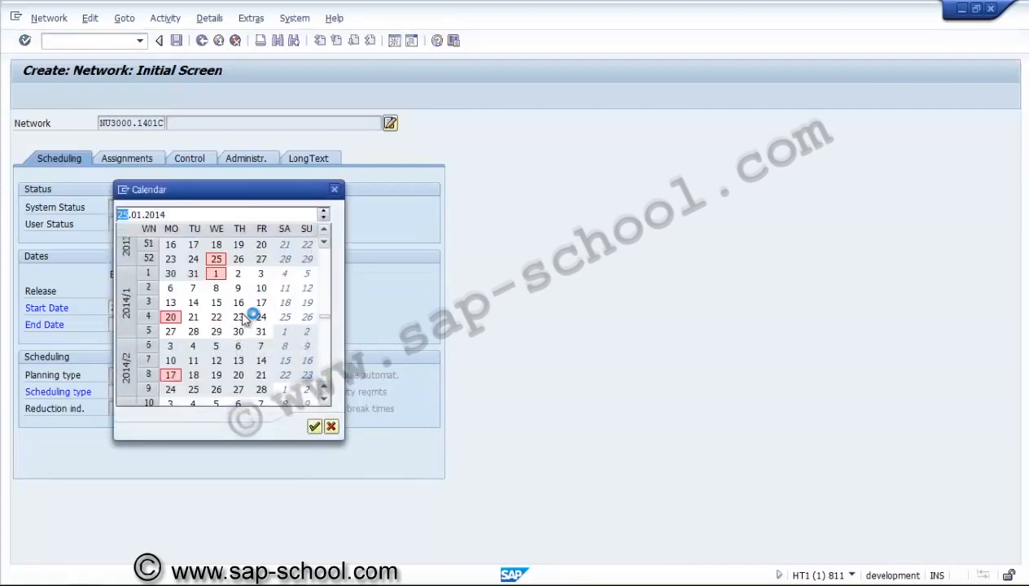
scroll(245, 319, "down", 4)
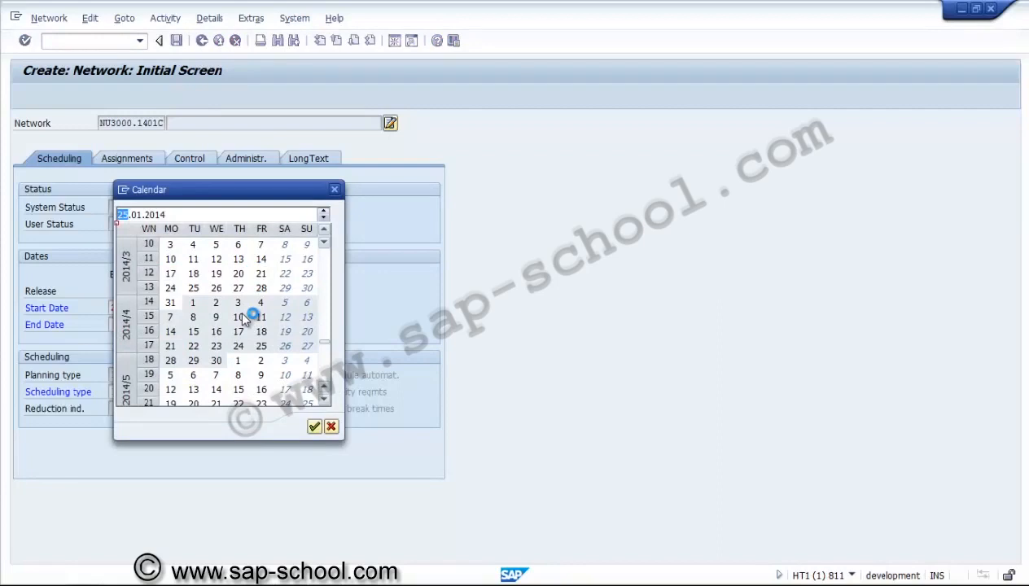
scroll(245, 319, "down", 4)
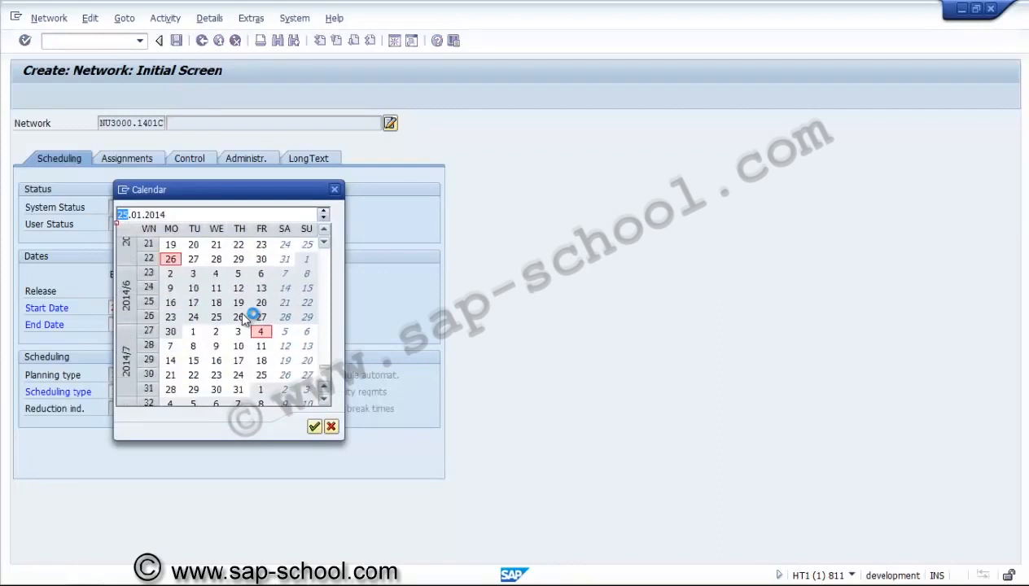
double_click(238, 389)
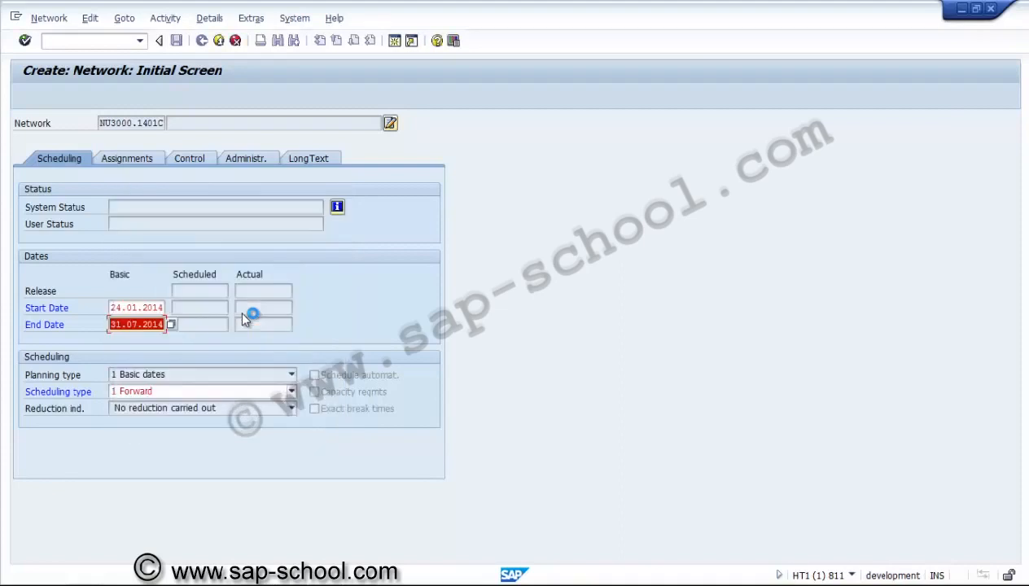
key("Return")
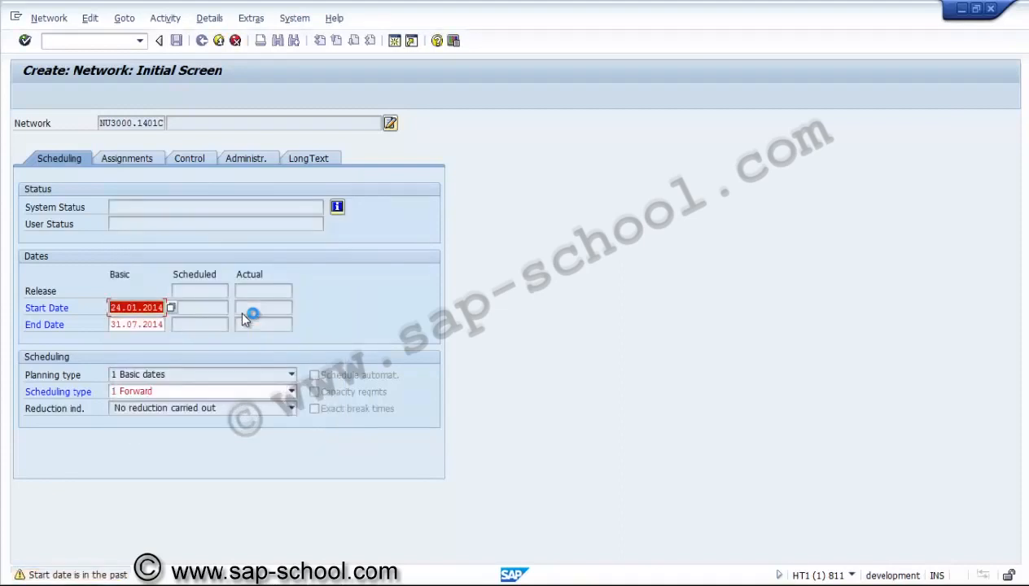
key("Return")
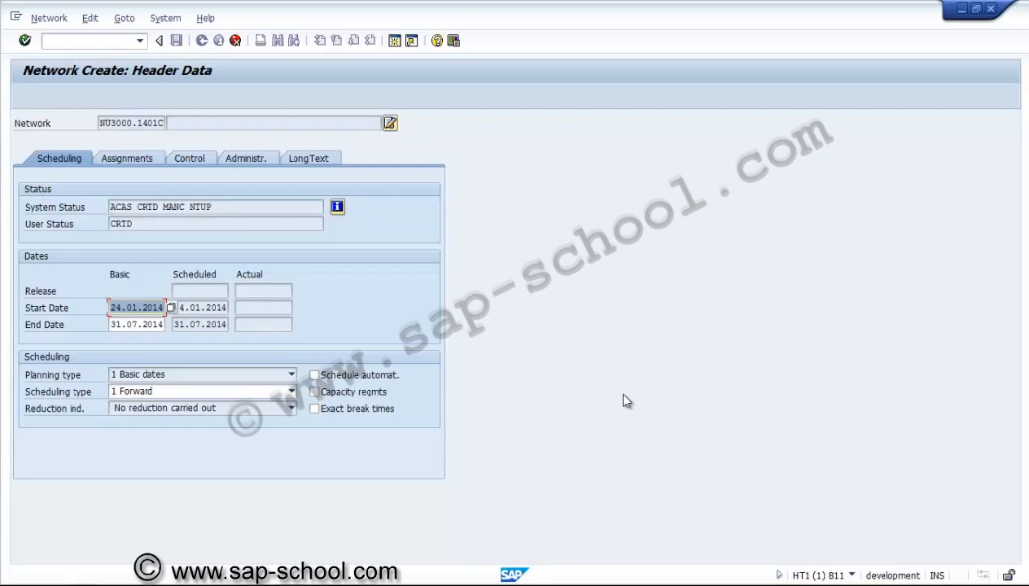
Enter Network for Civil as the description of network NU3000.1401C.
left_click(194, 207)
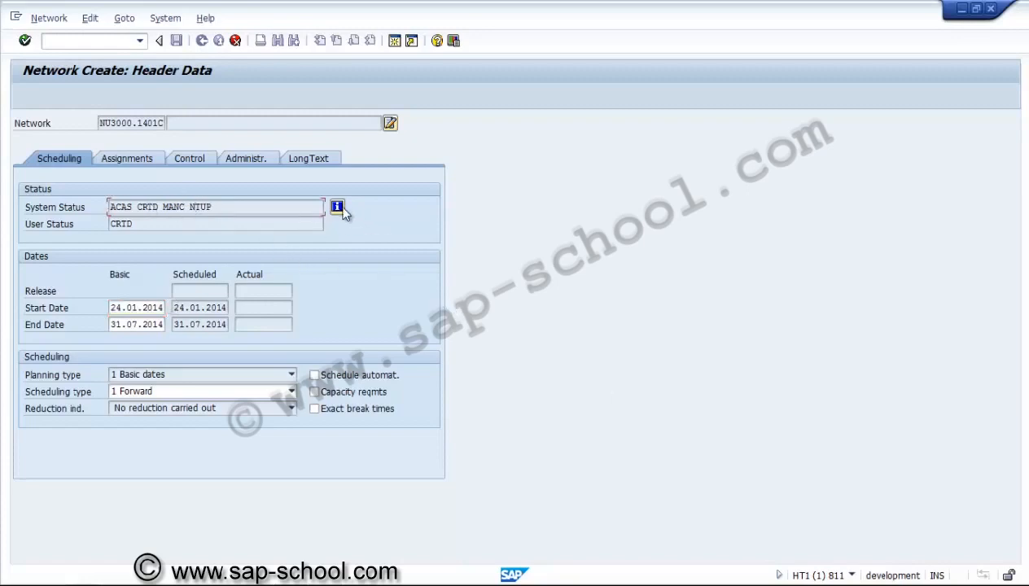
left_click(337, 207)
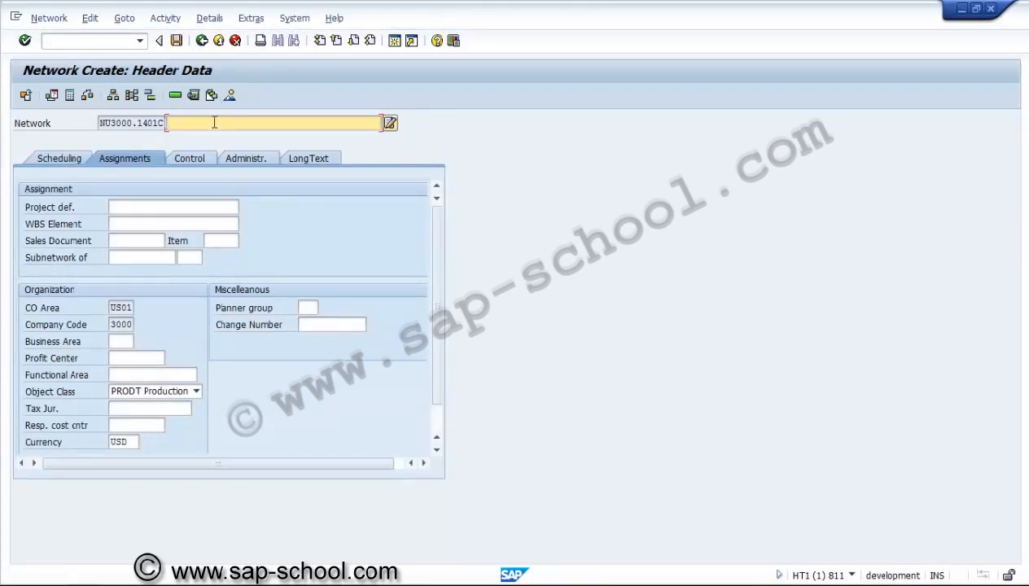
type("Network for Civil")
Set the object class in the network's organization assignments to INVST Investment.
left_click(191, 223)
left_click(124, 240)
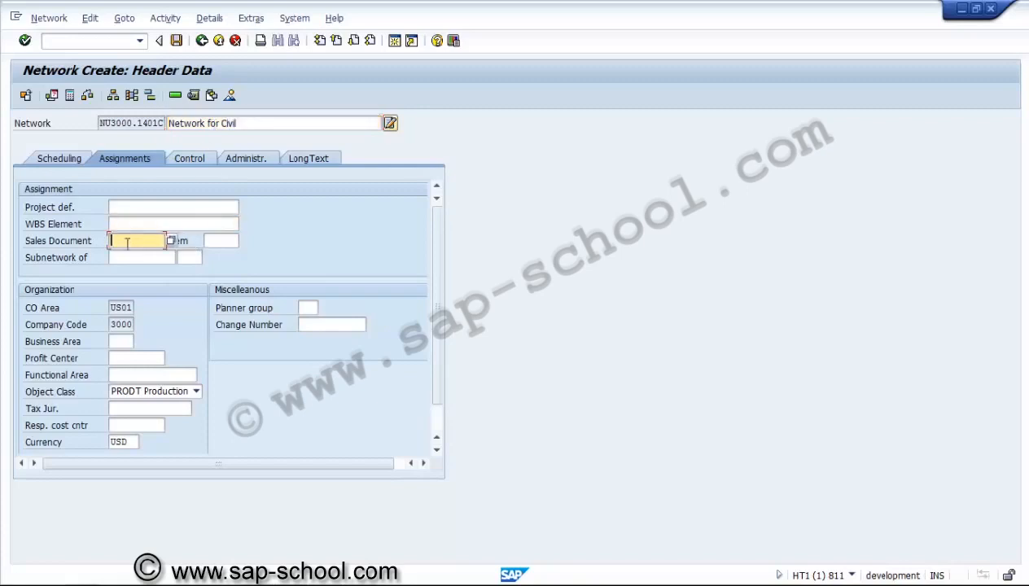
left_click(120, 258)
left_click(118, 341)
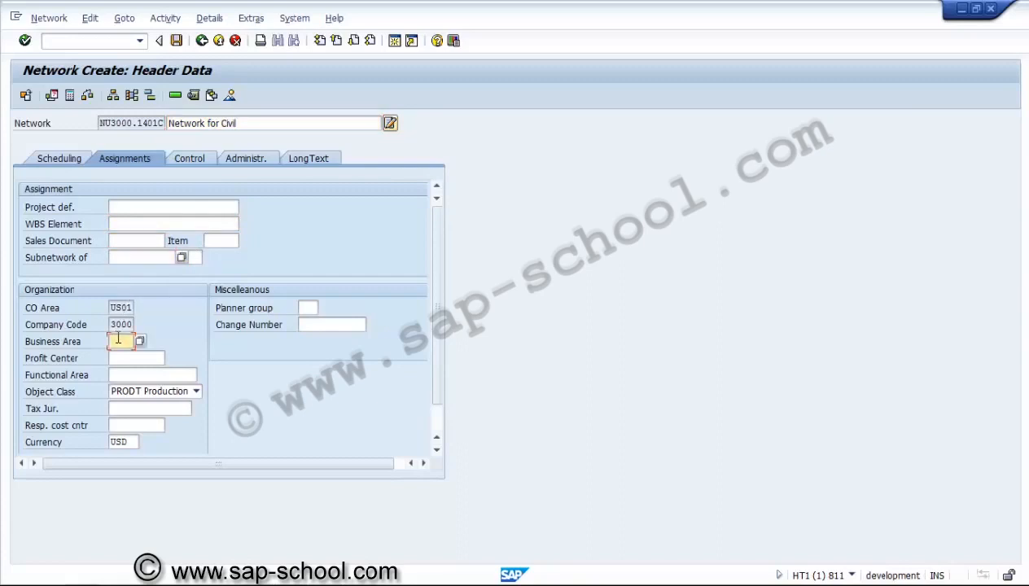
left_click(152, 392)
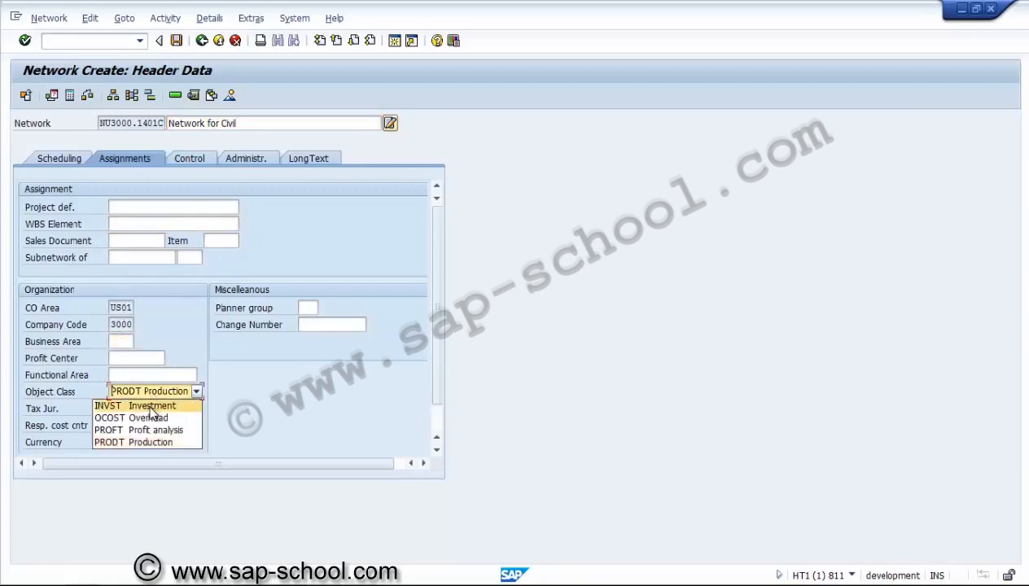
left_click(150, 407)
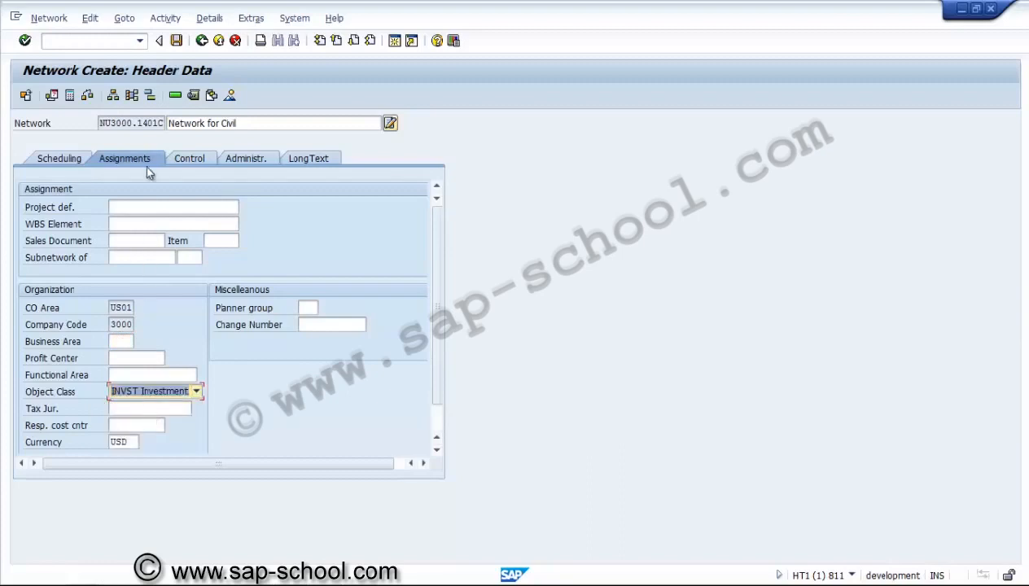
Review the network's control, administration and scheduling data and its system and user status details, then return to the header.
left_click(200, 161)
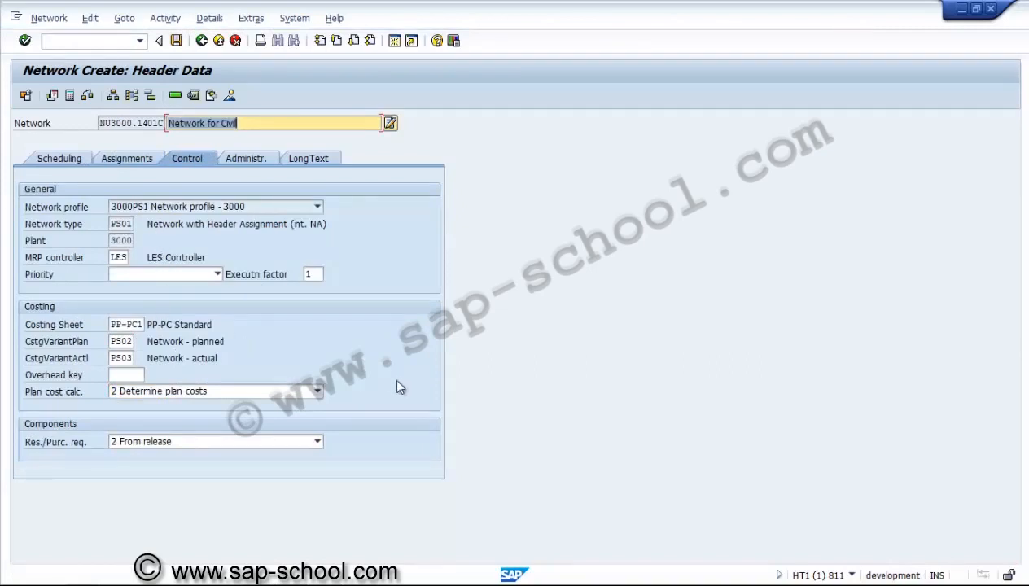
left_click(269, 163)
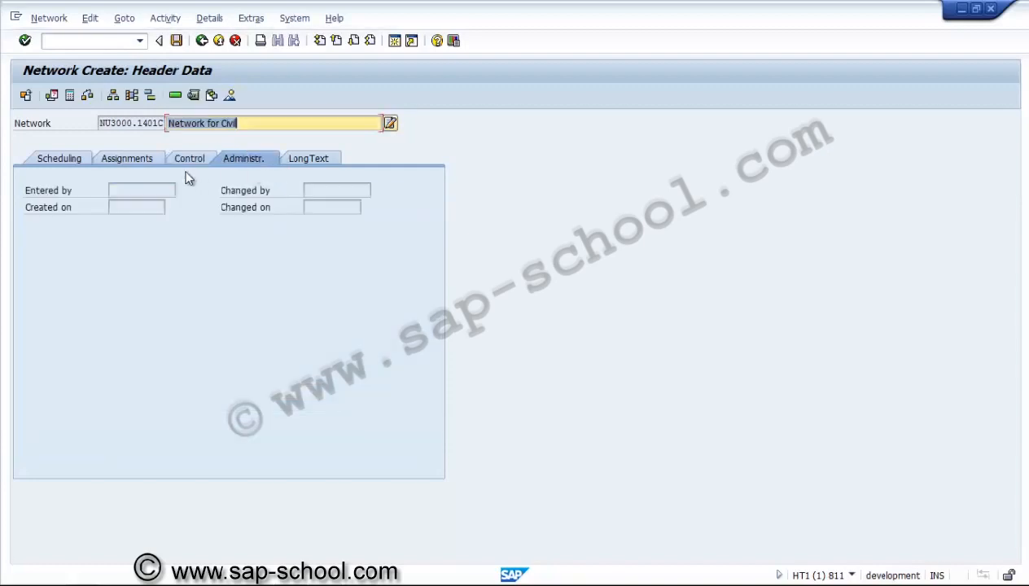
left_click(71, 158)
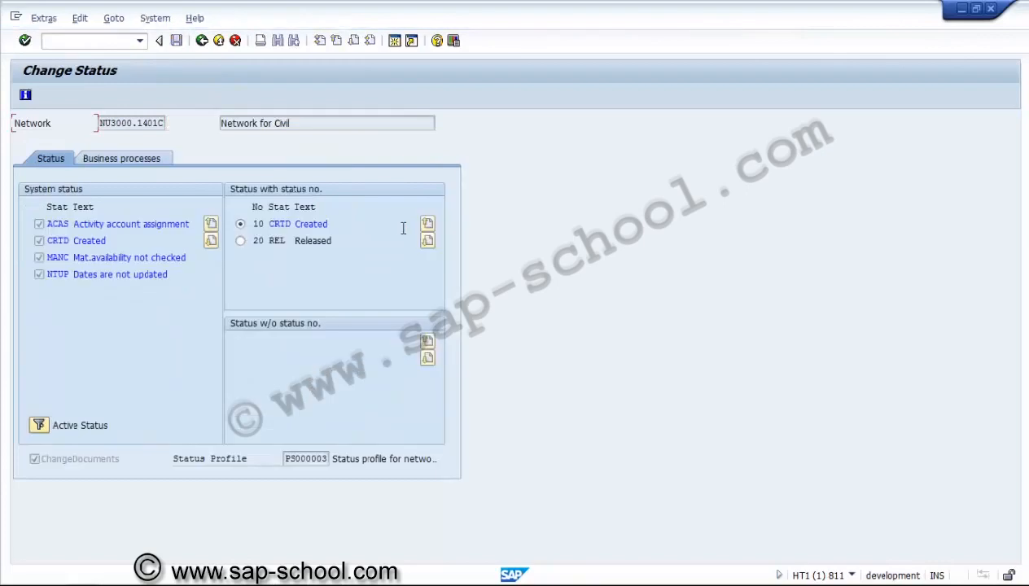
left_click(93, 226)
left_click(85, 257)
left_click(295, 220)
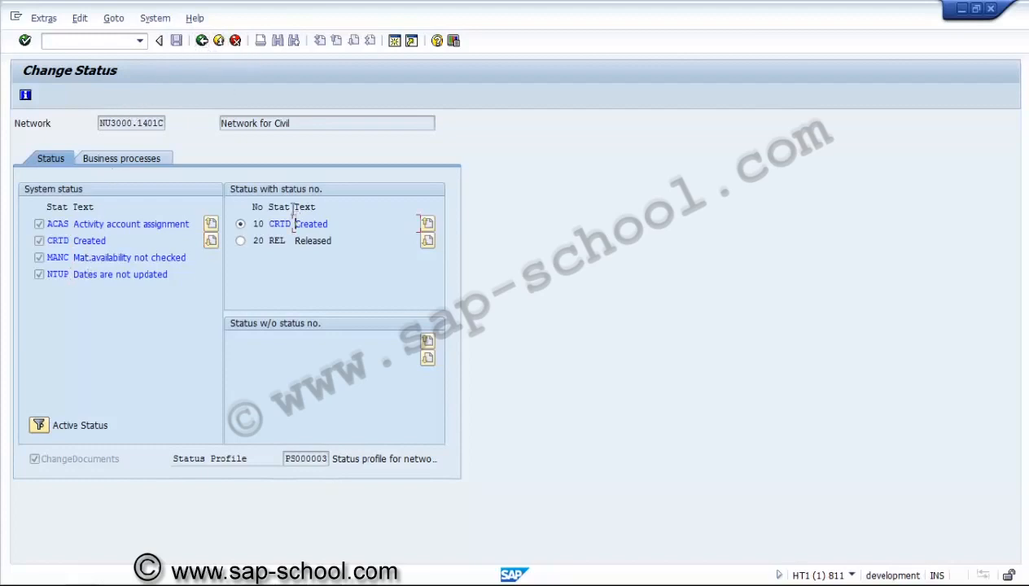
left_click(202, 41)
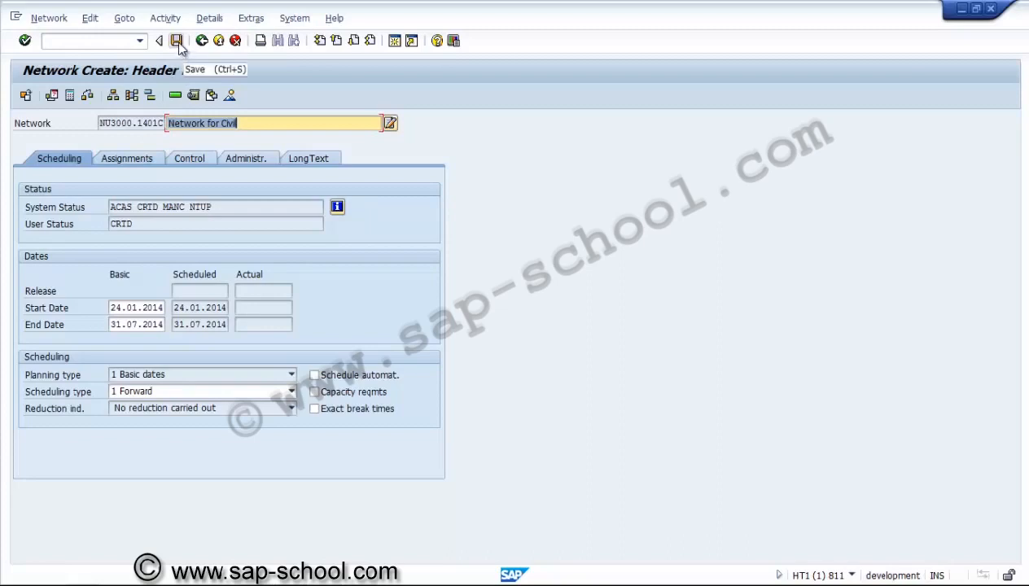
Open the network's activity overview and describe internal activities 0010 as Foundation and 0020 as Piling.
left_click(139, 122)
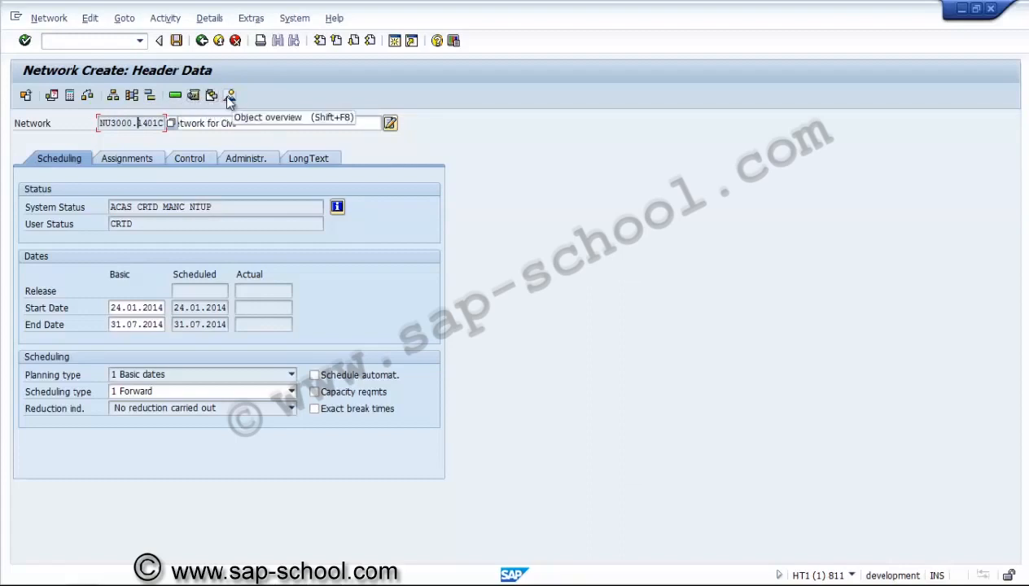
left_click(174, 96)
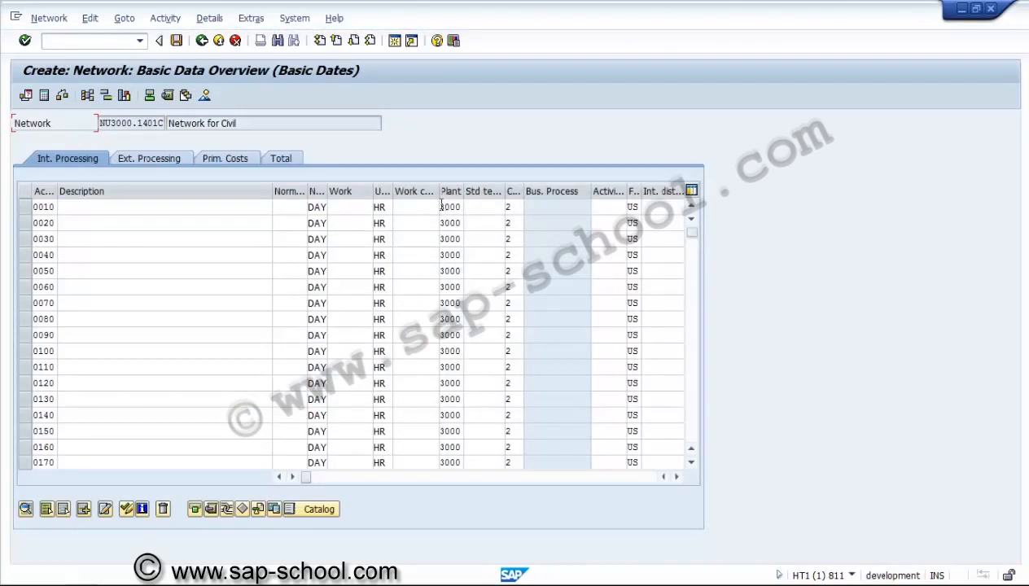
left_click(191, 205)
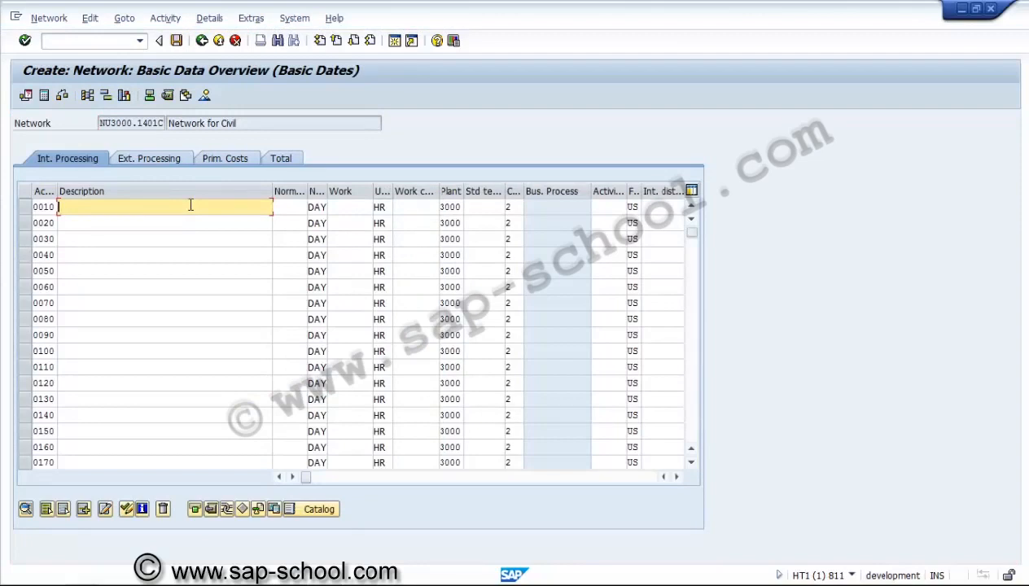
type("Foundation")
left_click(179, 223)
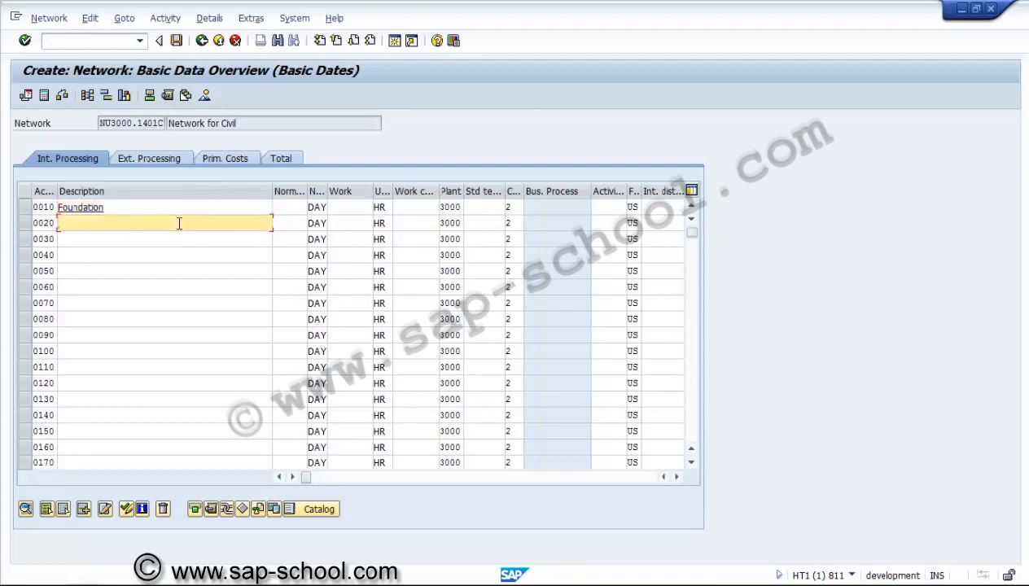
type("Pile")
key("BackSpace")
type("ing")
Describe internal activities 0030 as Bricking, 0040 as Plastering and 0050 as Cleaning.
left_click(171, 237)
type("Bri")
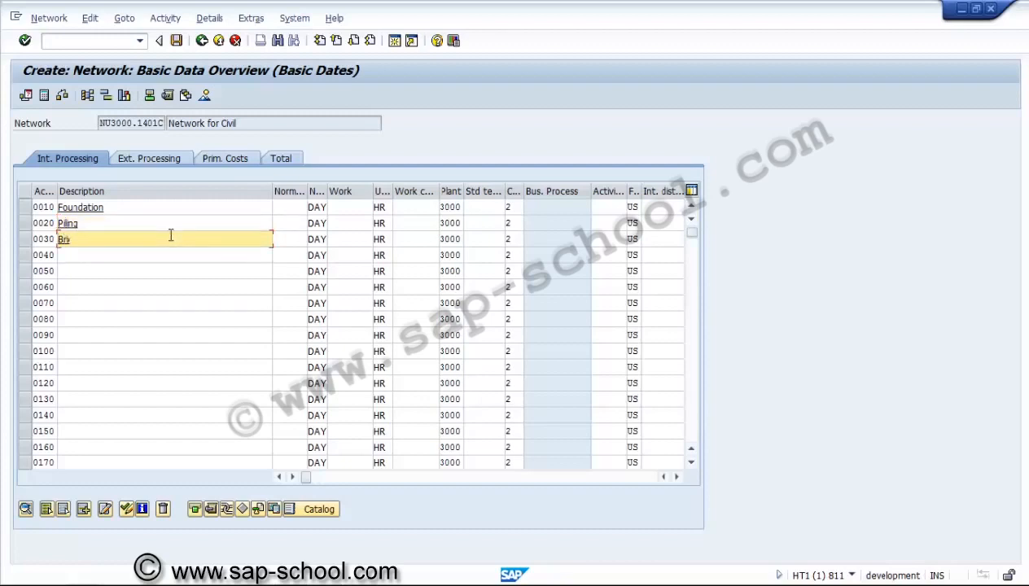
type("cking")
key("Down")
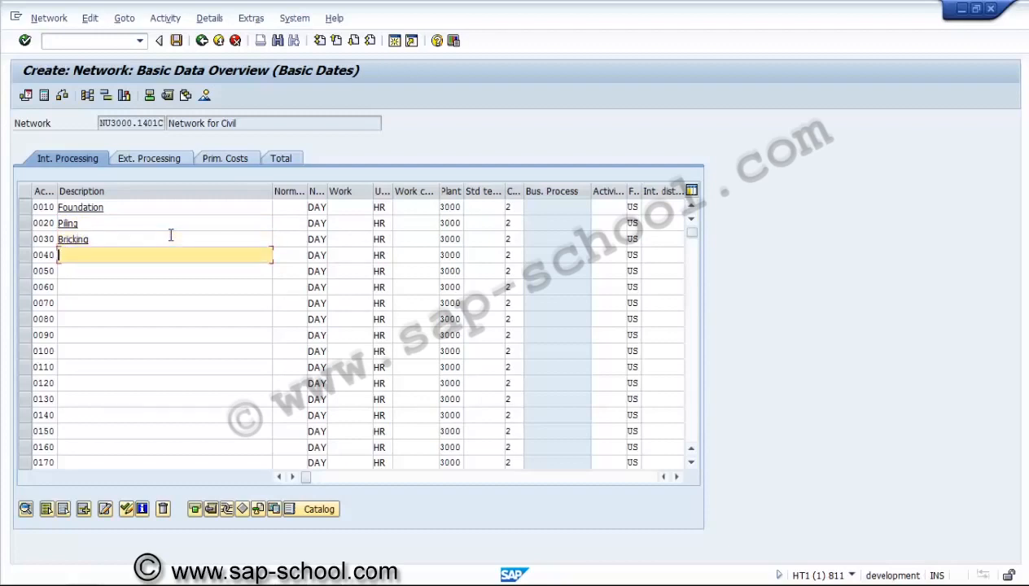
type("Plastering")
left_click(155, 271)
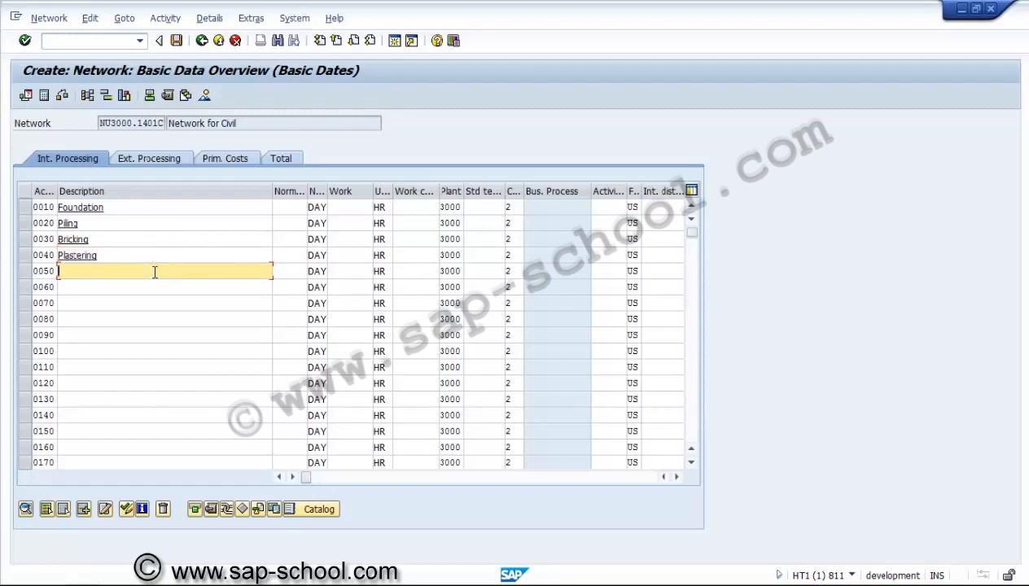
type("Cleaning")
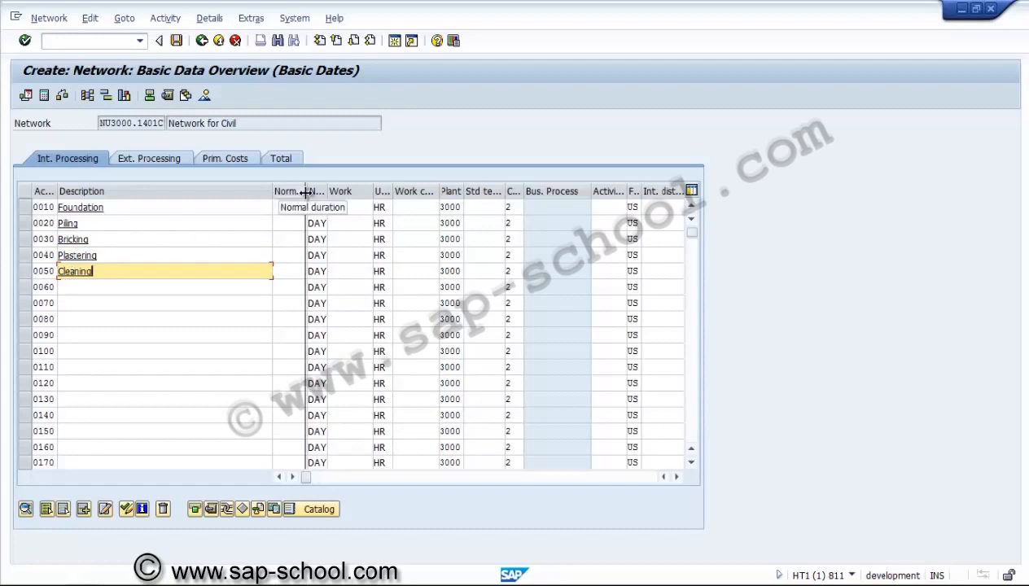
Set normal durations in days: Foundation 90, Piling 45, Bricking 30, Plastering 45 and Cleaning 15.
left_click_drag(306, 192, 328, 196)
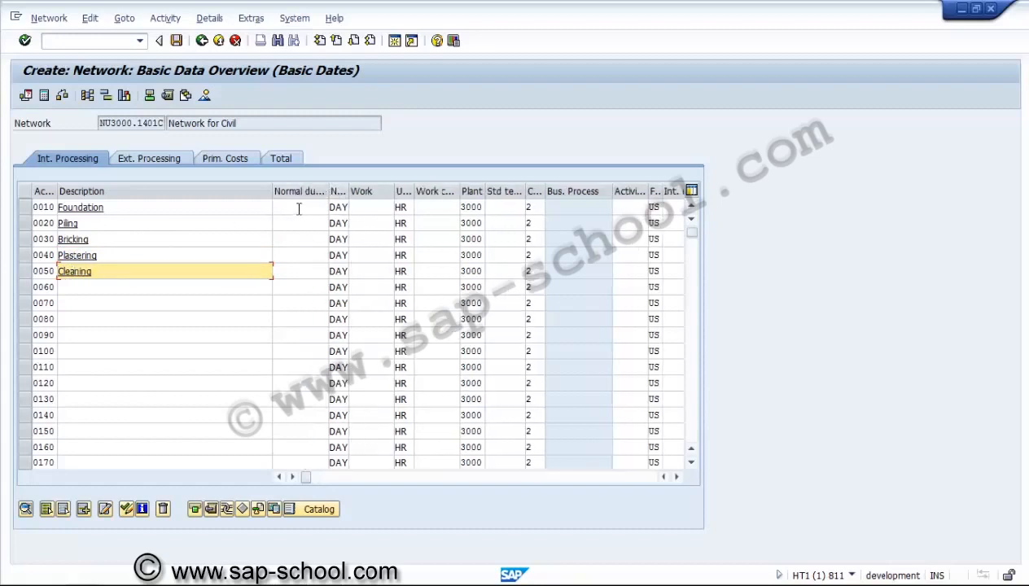
left_click(298, 209)
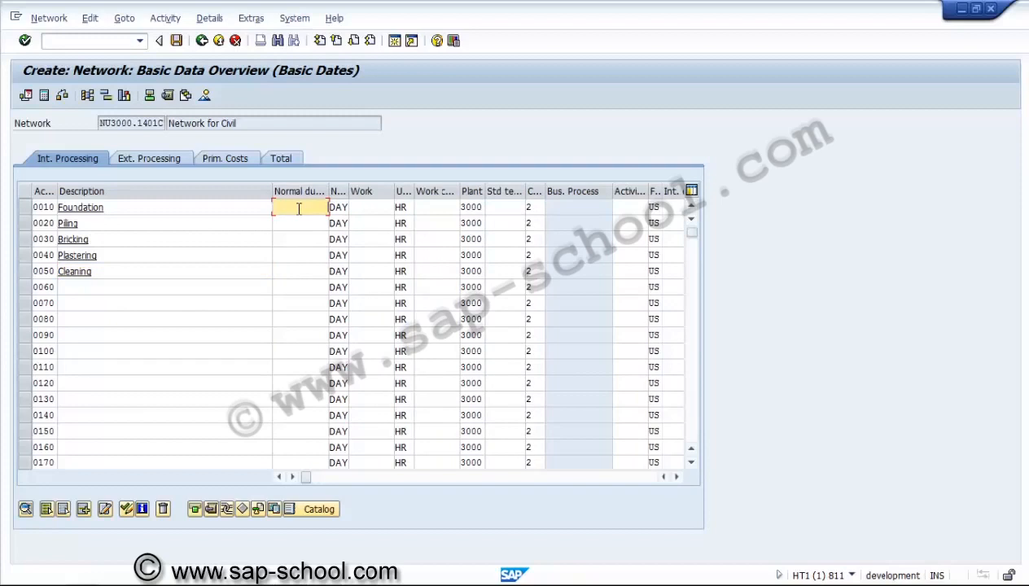
type("90")
key("Down")
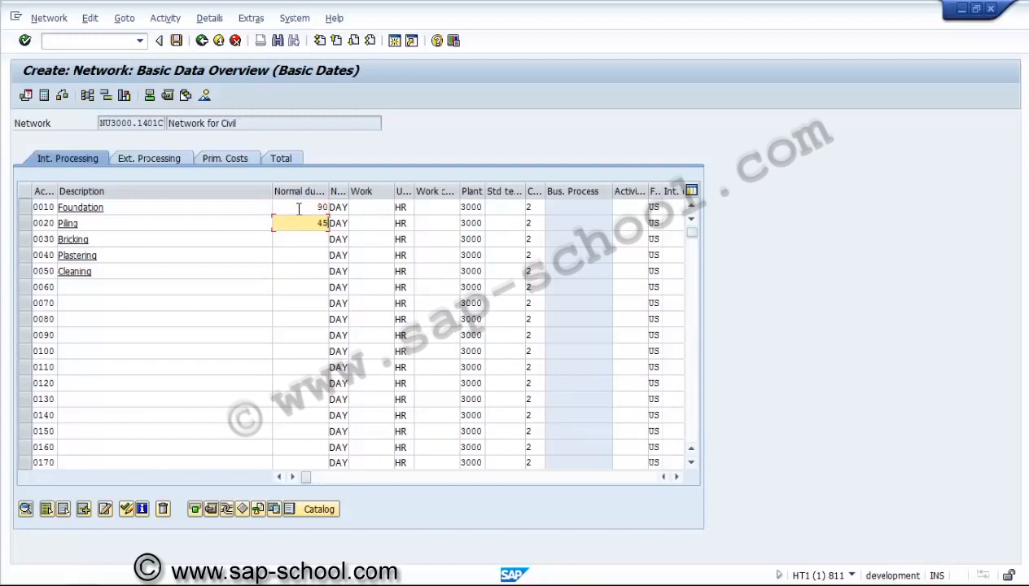
key("Down")
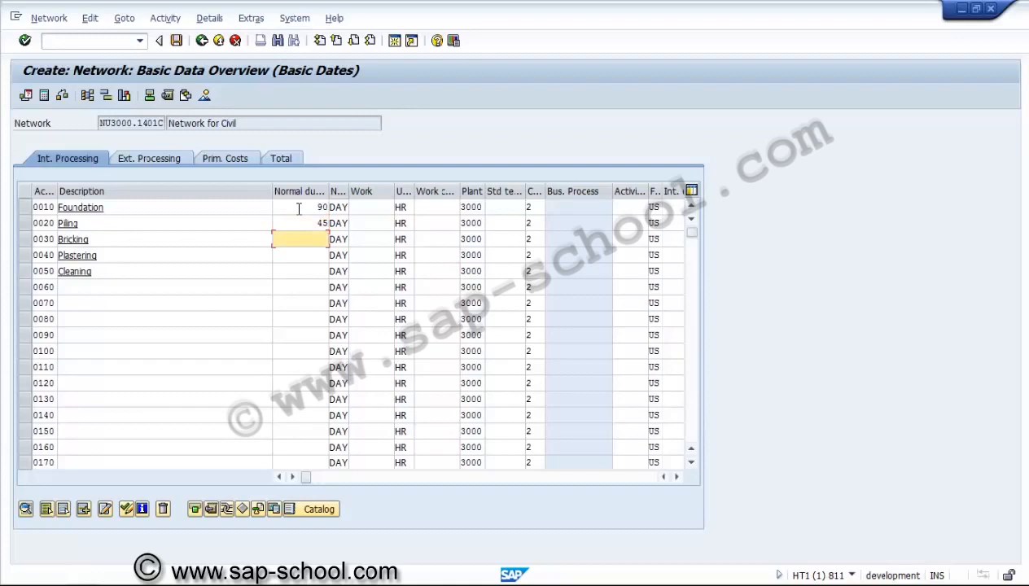
key("Down")
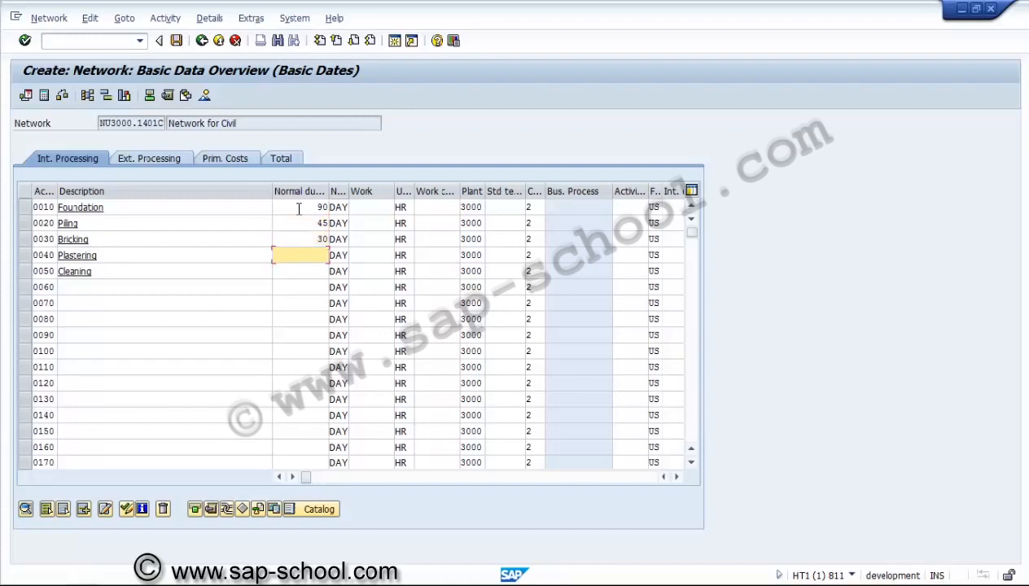
type("45")
key("Down")
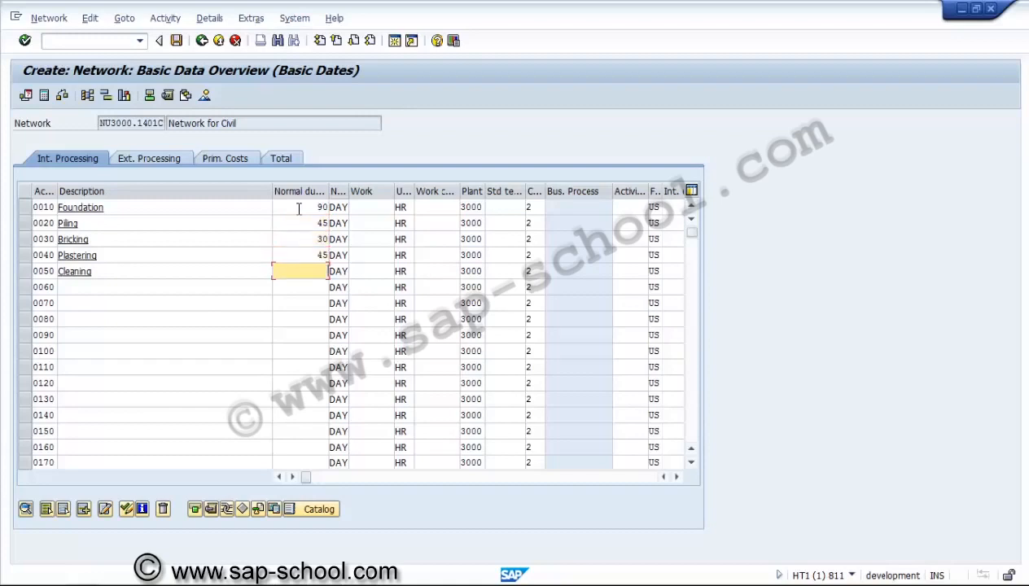
type("15")
Assign work center USME-01 to the Foundation activity by looking it up among plant 3000's category 0006 work centers.
left_click(380, 207)
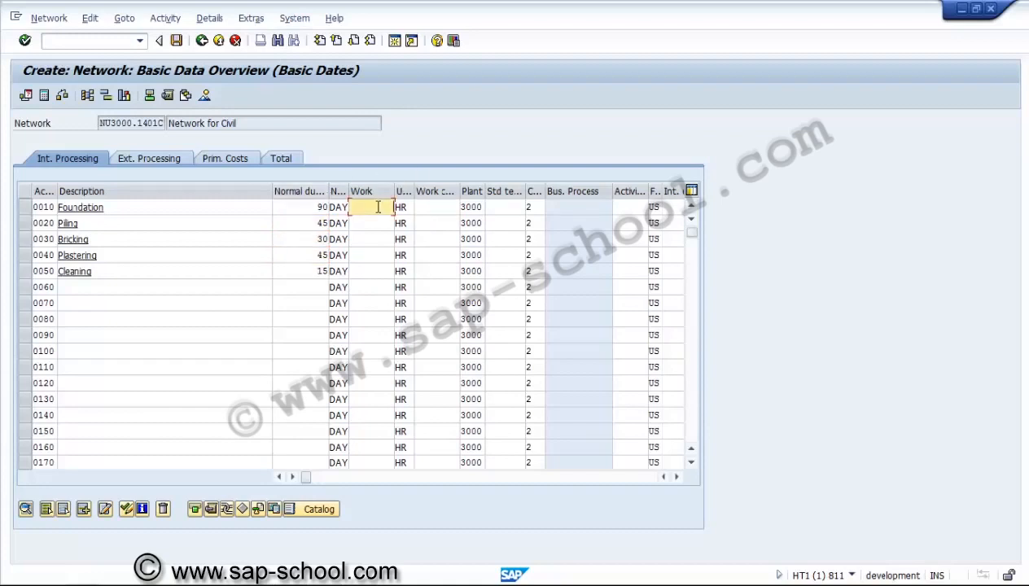
left_click(428, 206)
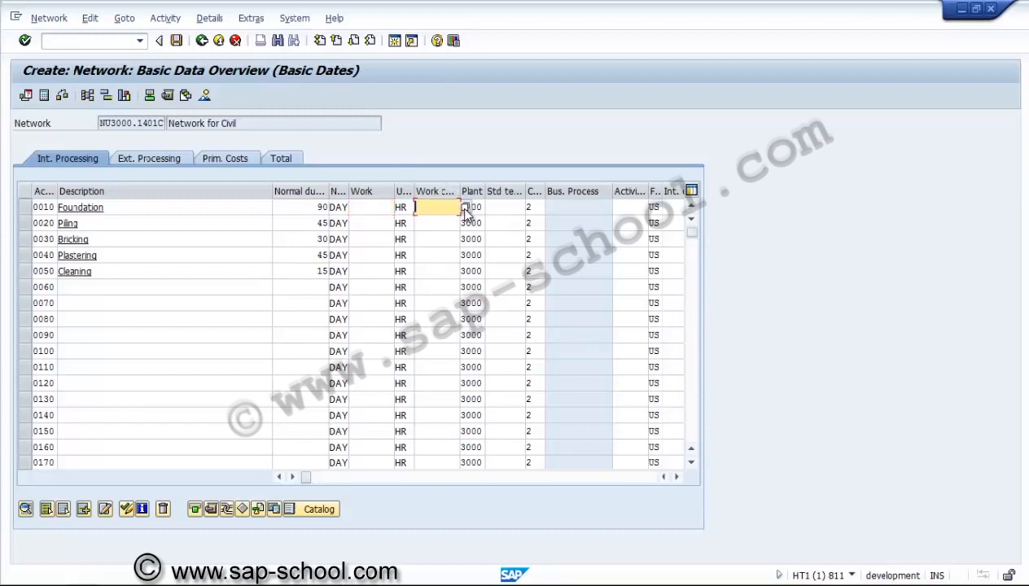
left_click(467, 209)
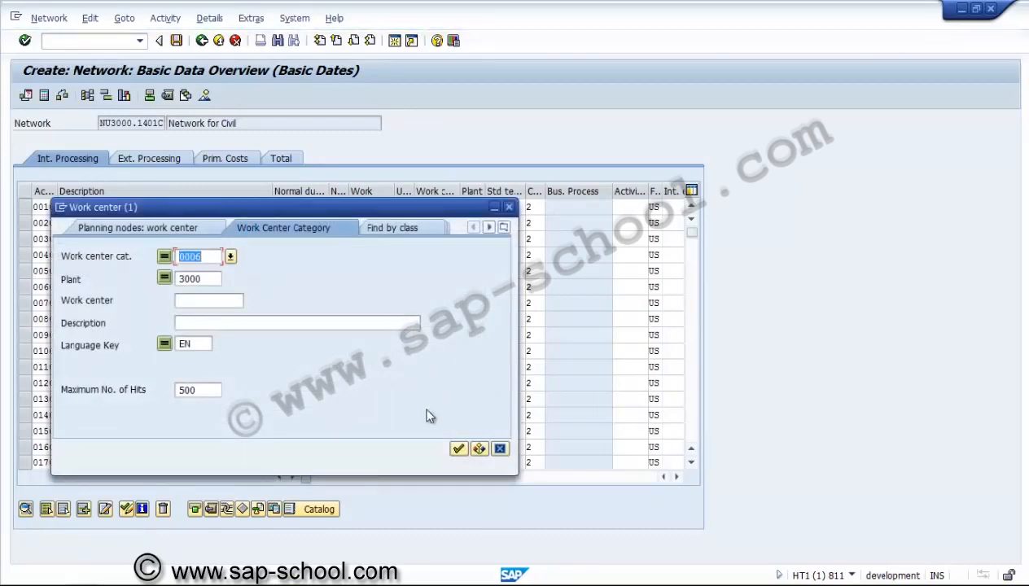
left_click(458, 447)
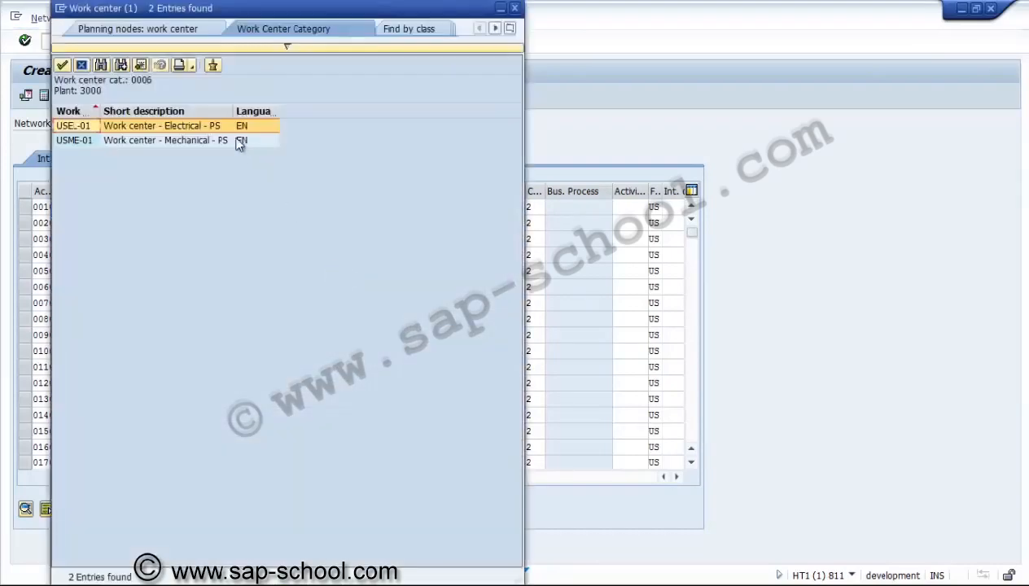
double_click(206, 140)
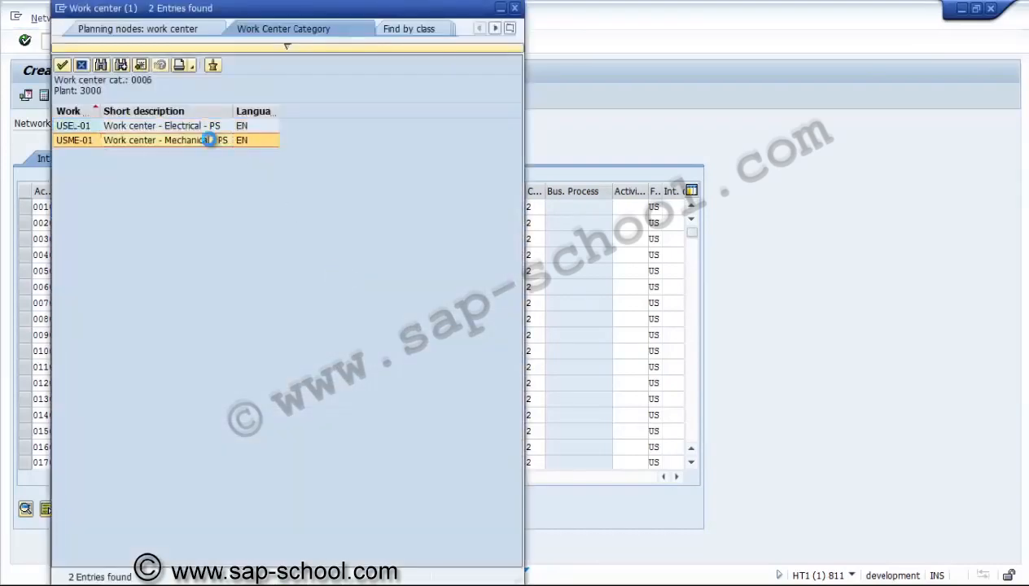
Copy Foundation's work center USME-01 to Piling, Bricking, Plastering and Cleaning, and have the work calculated.
left_click_drag(451, 204, 413, 203)
key("ctrl+c")
left_click(424, 224)
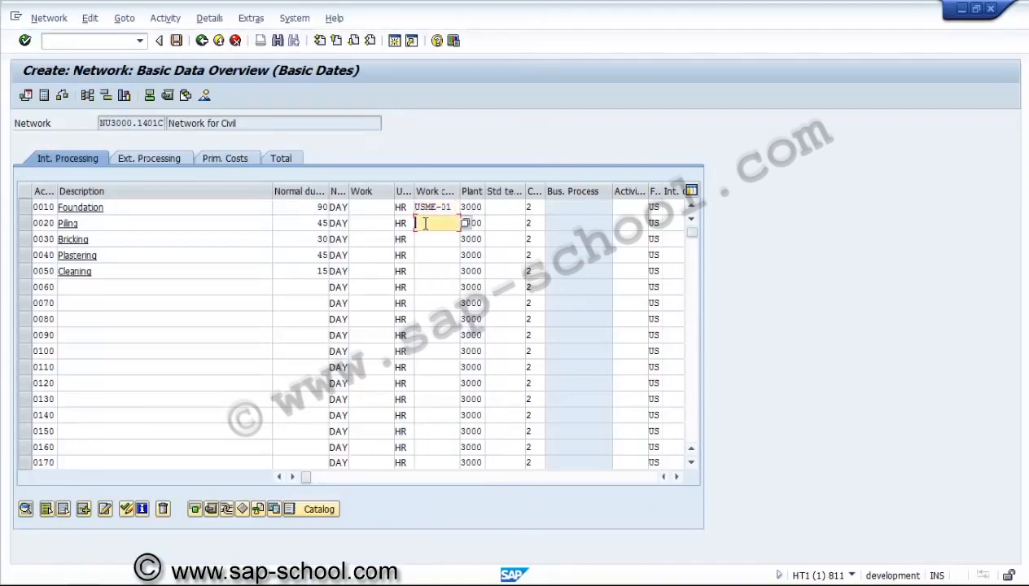
key("ctrl+v")
key("Down")
key("ctrl+v")
key("Down")
key("ctrl+v")
key("Down")
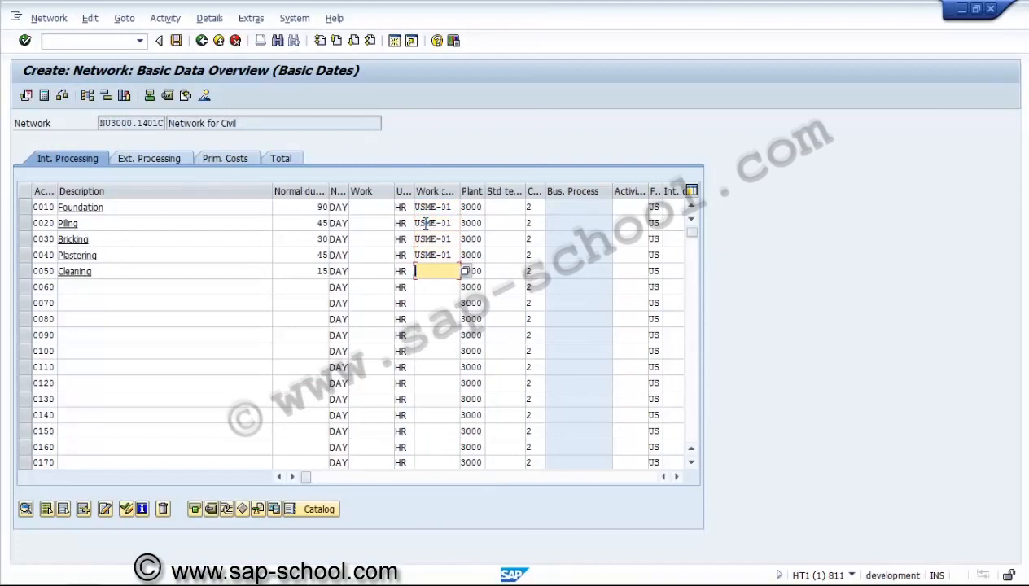
key("ctrl+v")
key("Return")
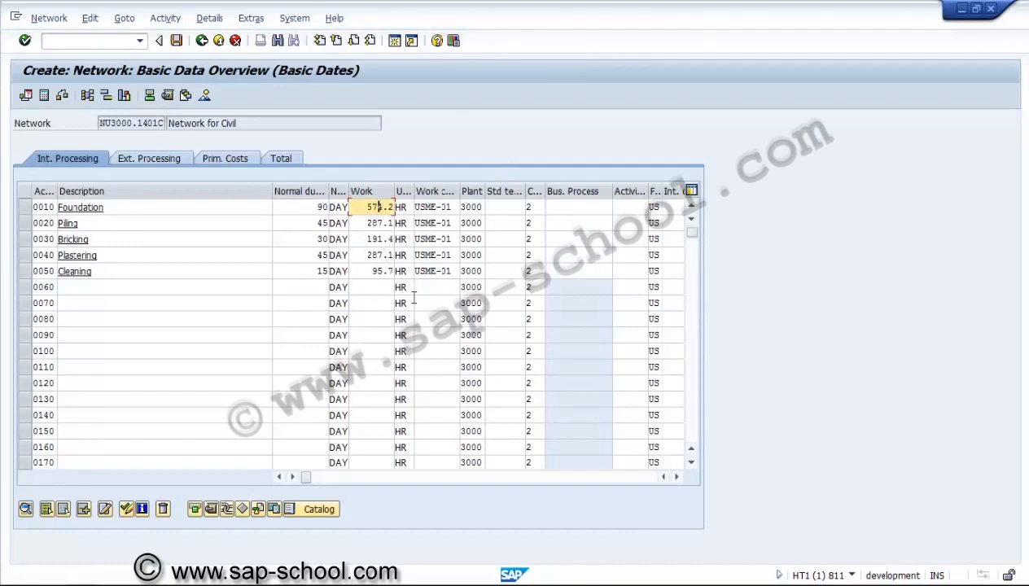
Widen the Number column and set the number of capacities to 3 for Foundation and 4 for Piling.
left_click(676, 477)
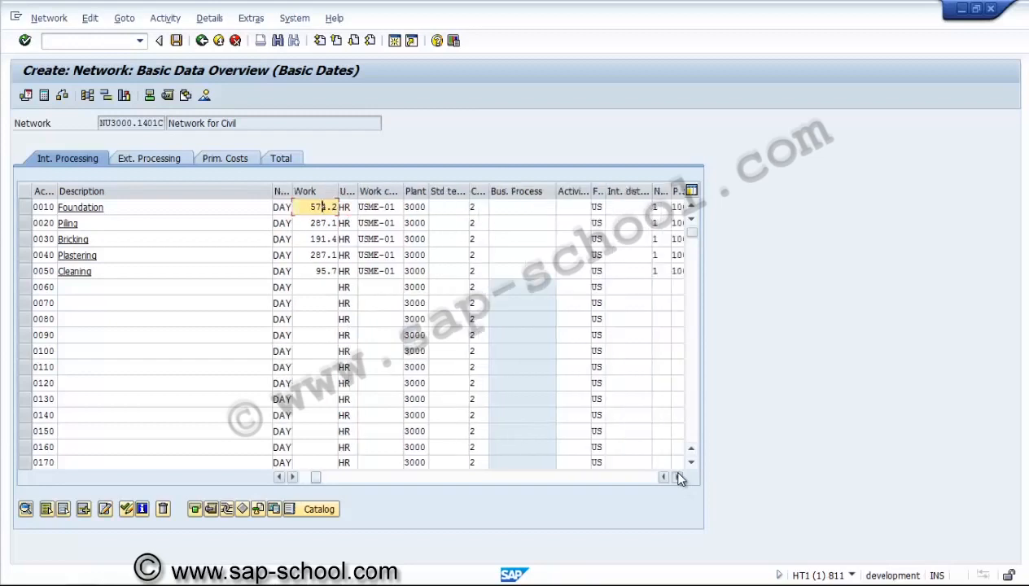
left_click(675, 477)
left_click(580, 207)
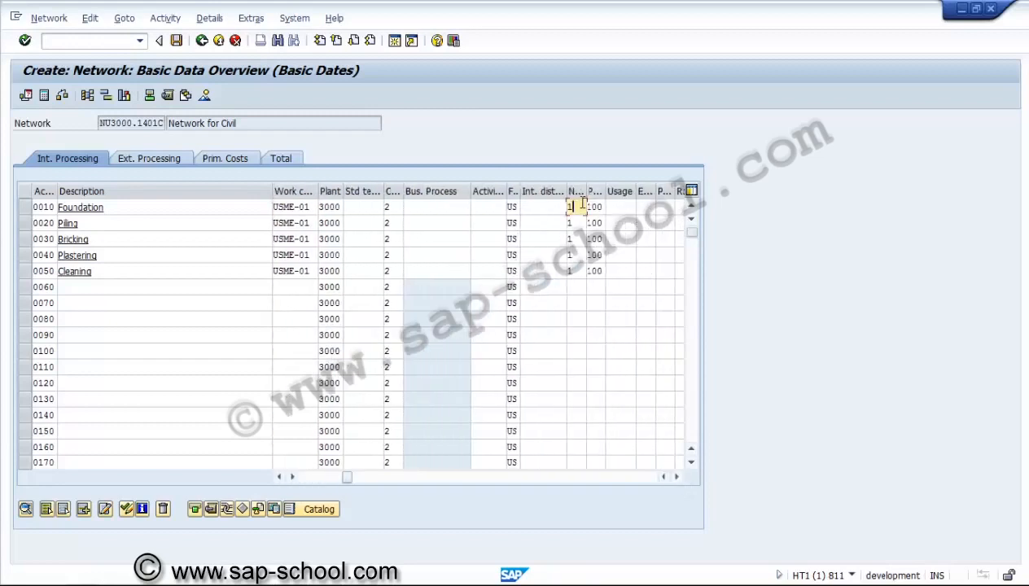
left_click_drag(586, 190, 617, 190)
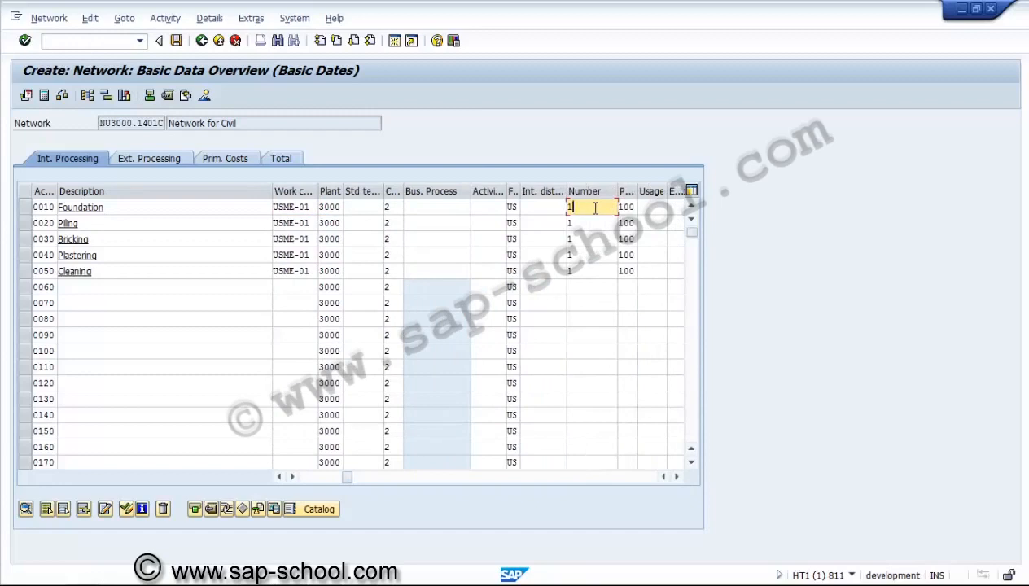
key("BackSpace")
type("3")
key("Down")
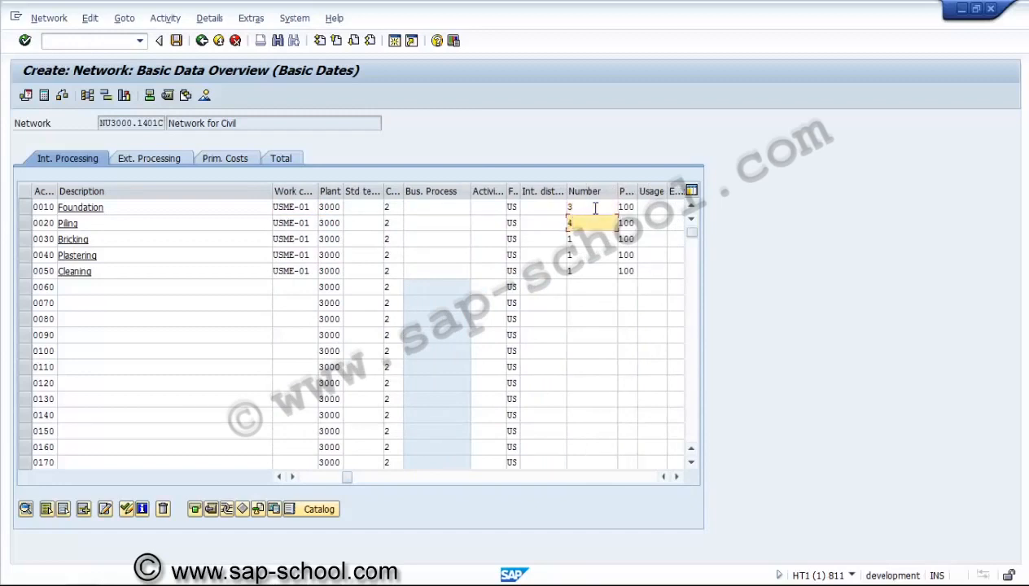
type("4")
key("Down")
Set the number of capacities to 2 for Bricking, 3 for Plastering and 2 for Cleaning, and recalculate the work.
key("BackSpace")
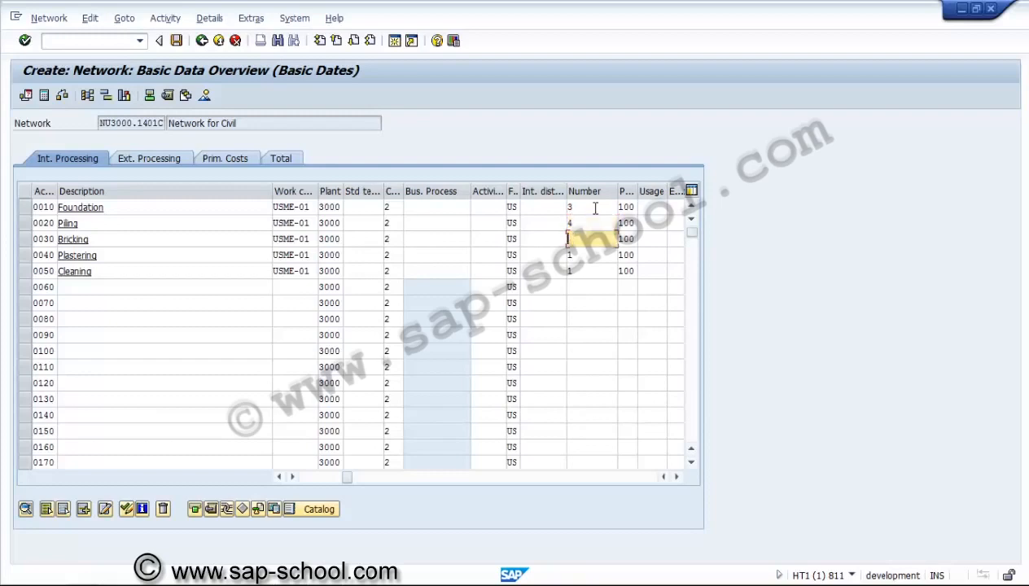
type("2")
key("Down")
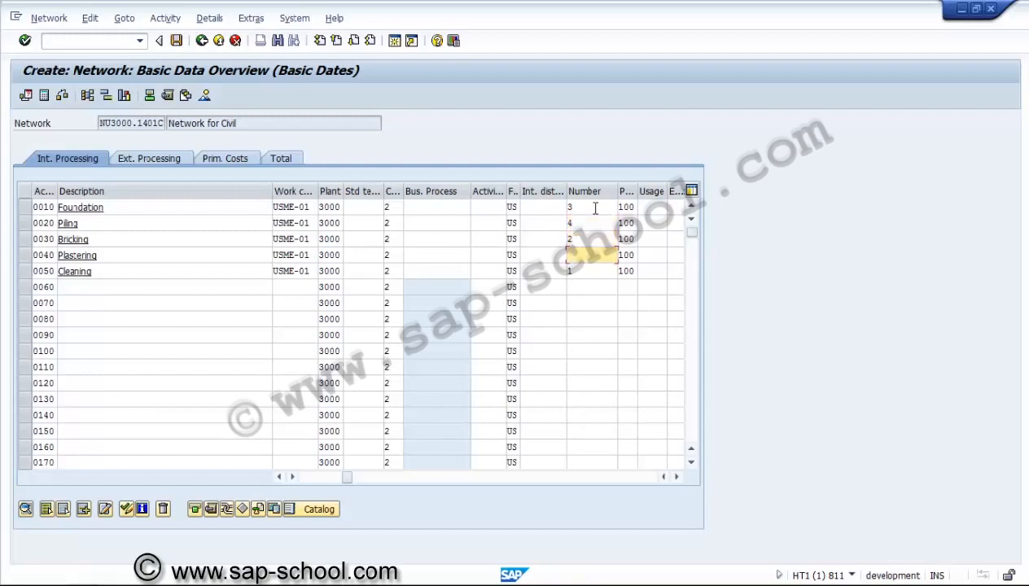
key("BackSpace")
type("3")
key("Down")
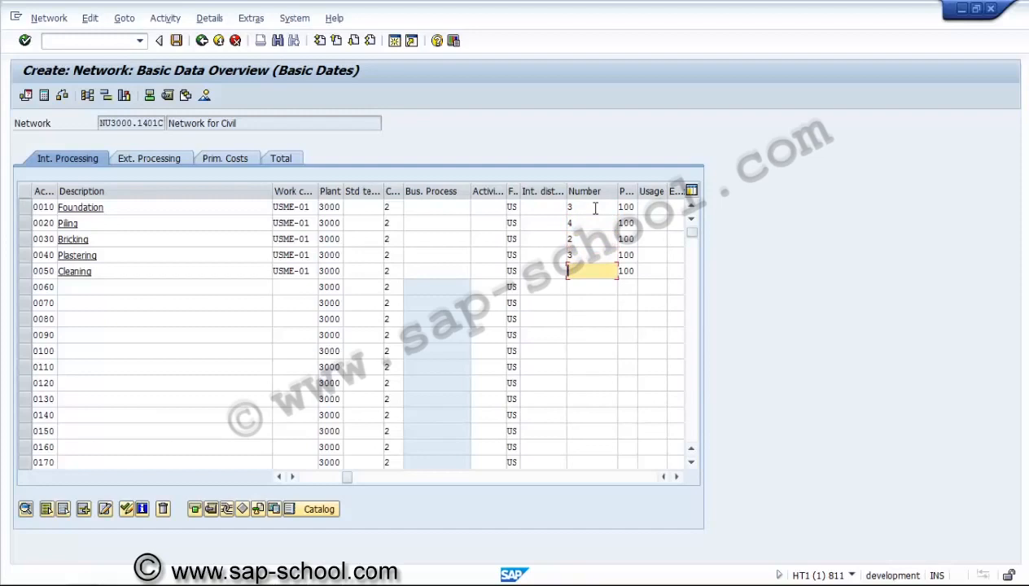
type("2")
key("Return")
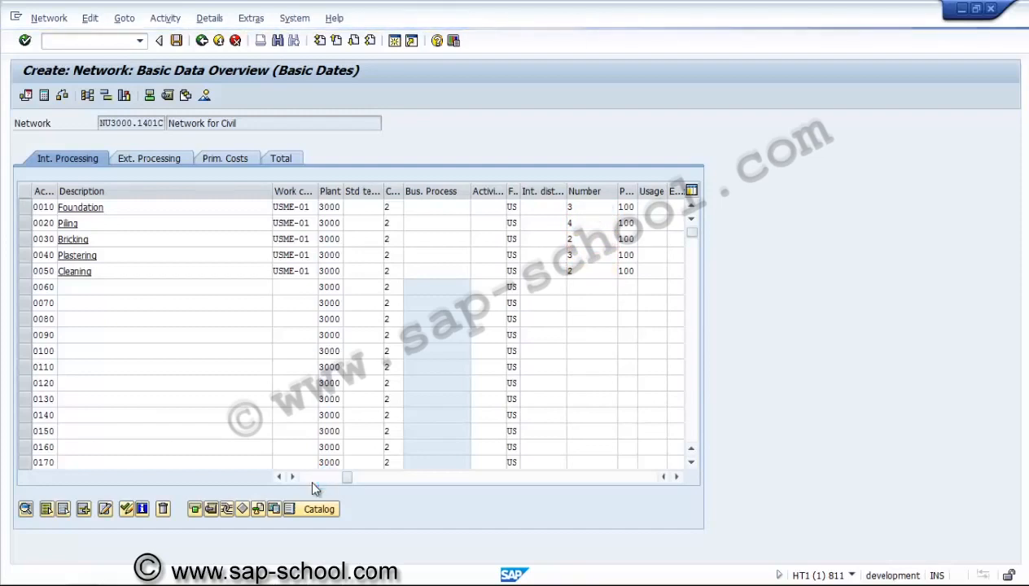
Review the recalculated work against the duration of each of the five activities, and save the network.
left_click(312, 482)
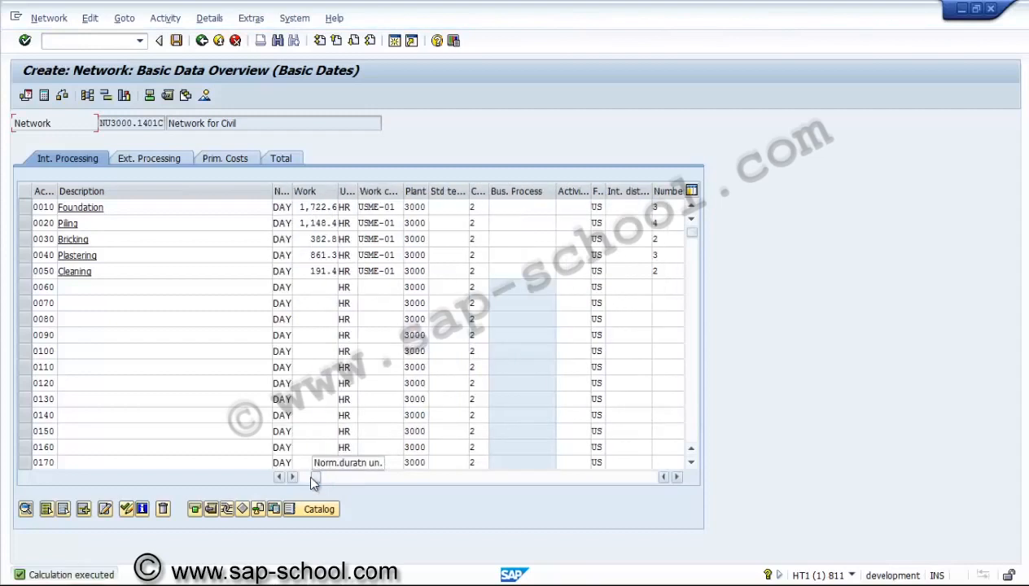
left_click(309, 478)
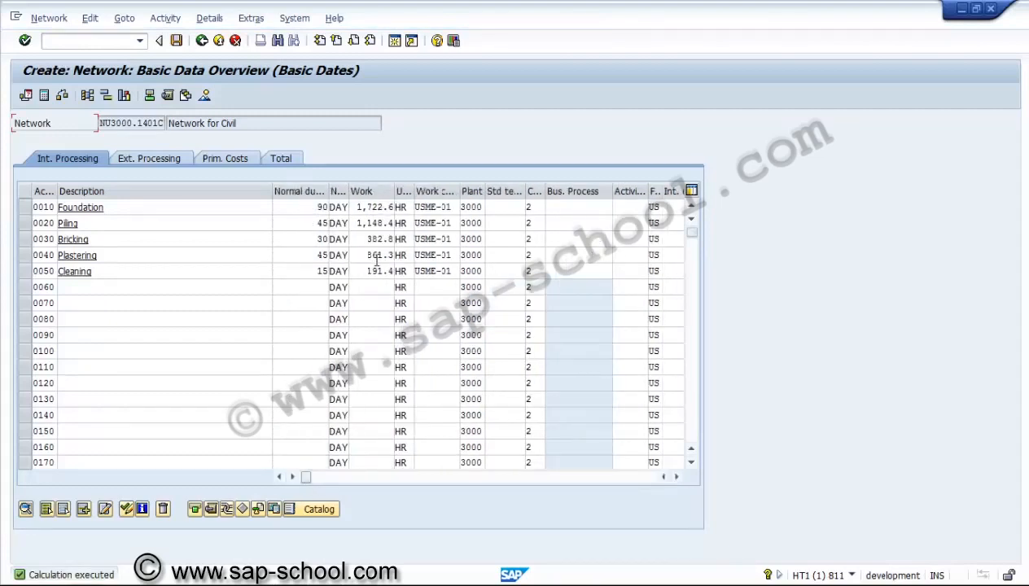
left_click(117, 207)
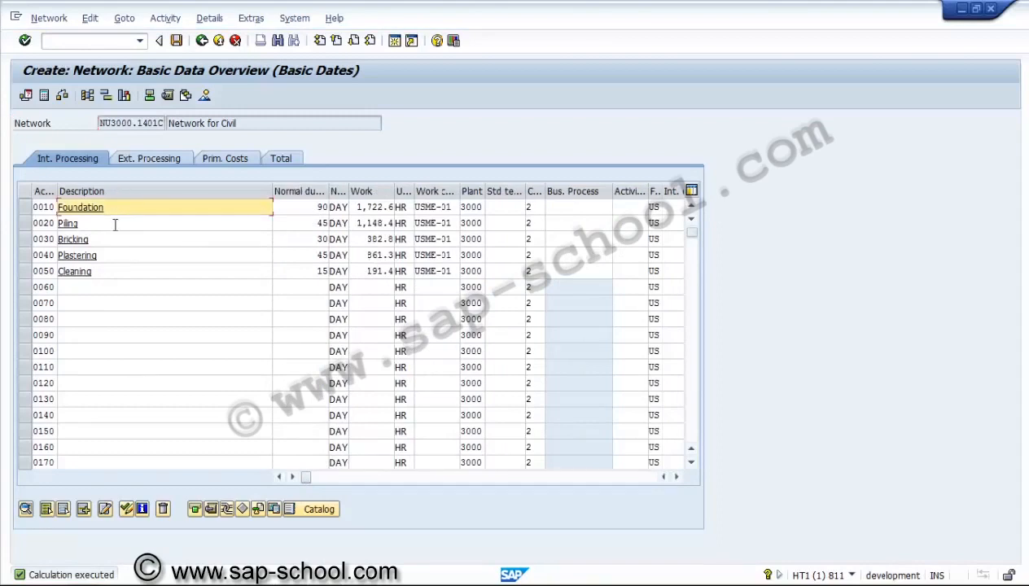
left_click(115, 224)
left_click(112, 240)
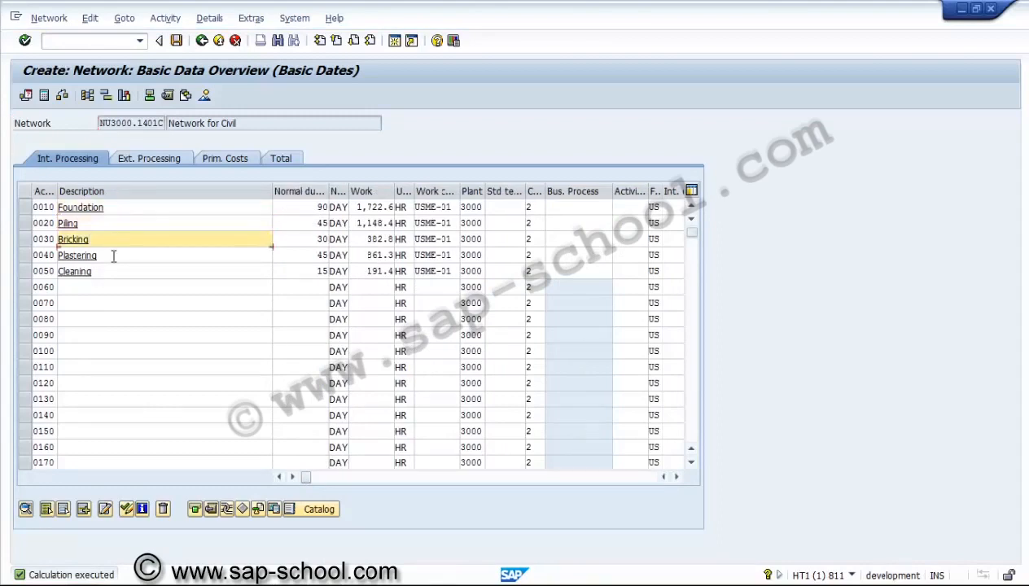
left_click(112, 255)
left_click(113, 271)
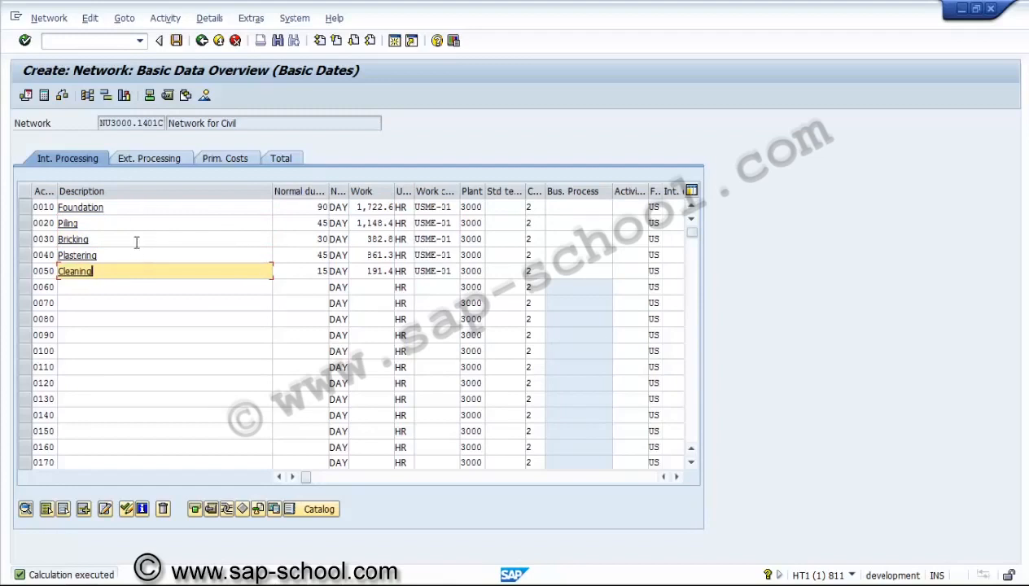
left_click(177, 41)
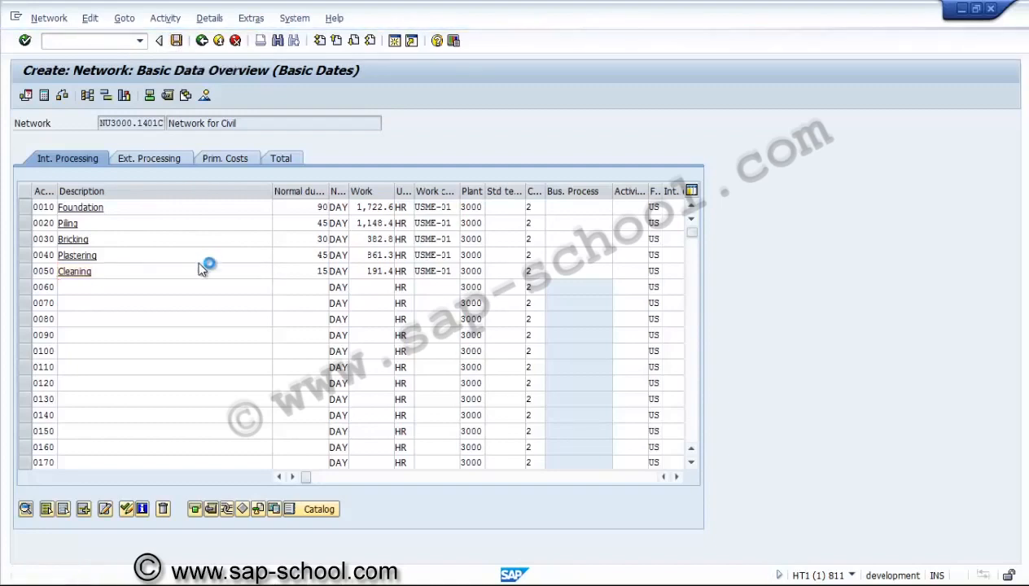
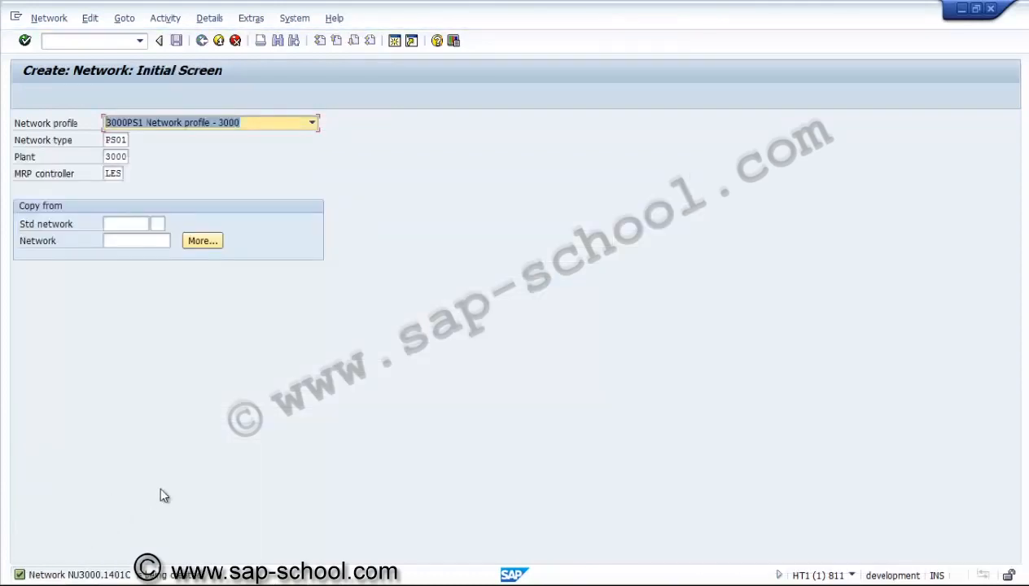
Open the header data of network NU3000.1401C in change mode.
left_click(63, 18)
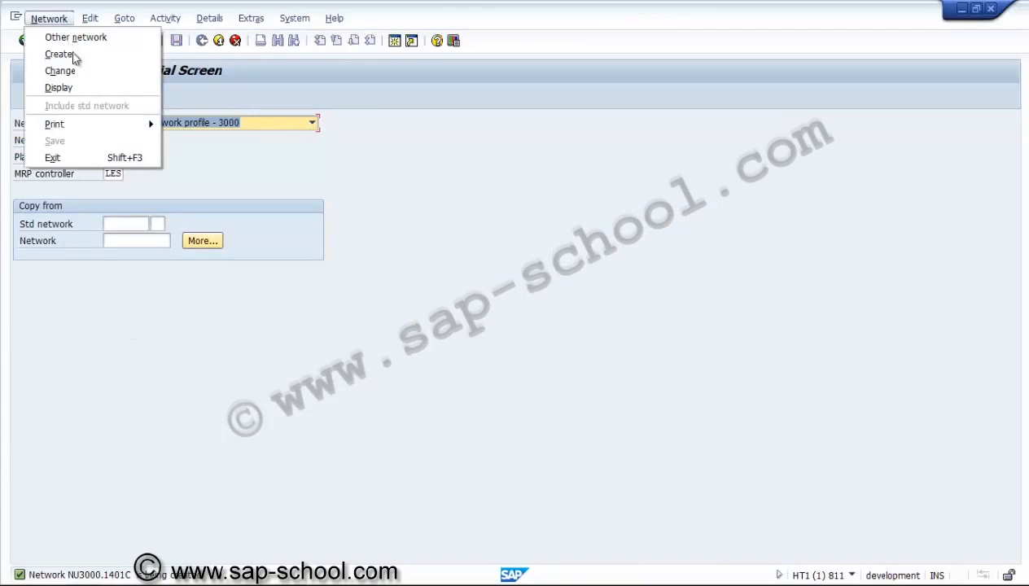
left_click(79, 72)
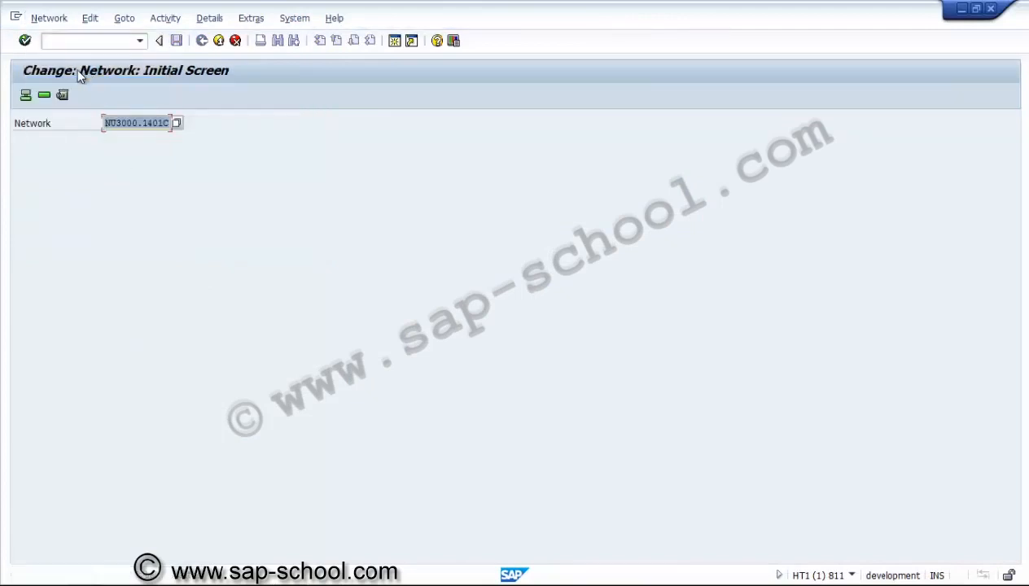
left_click(28, 96)
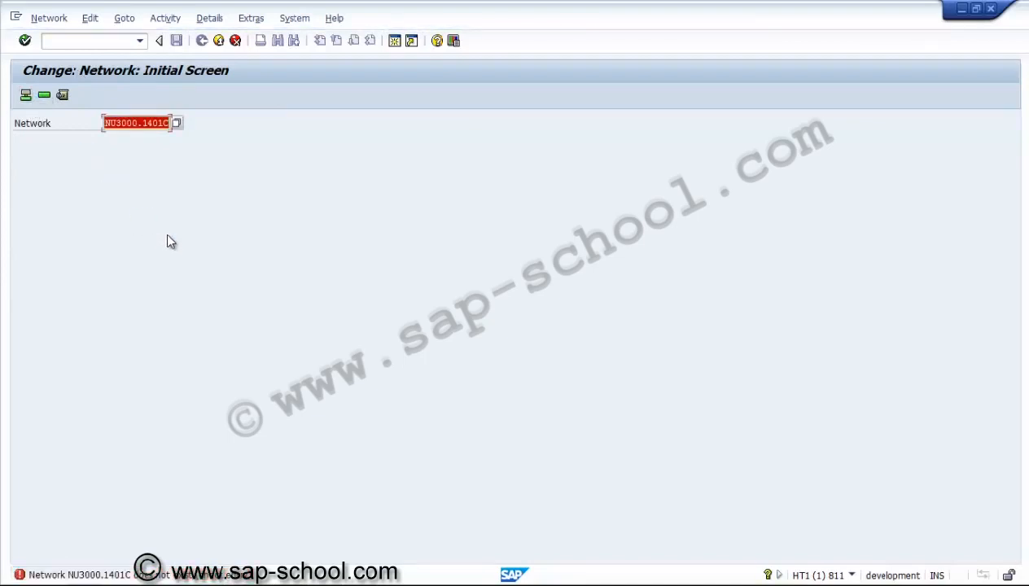
left_click(27, 97)
key("Return")
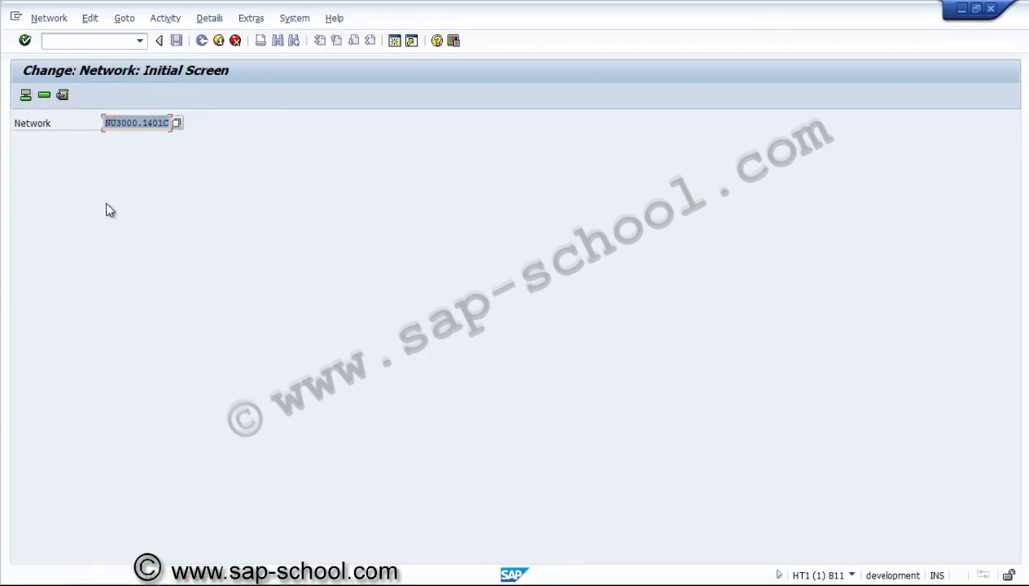
key("Tab")
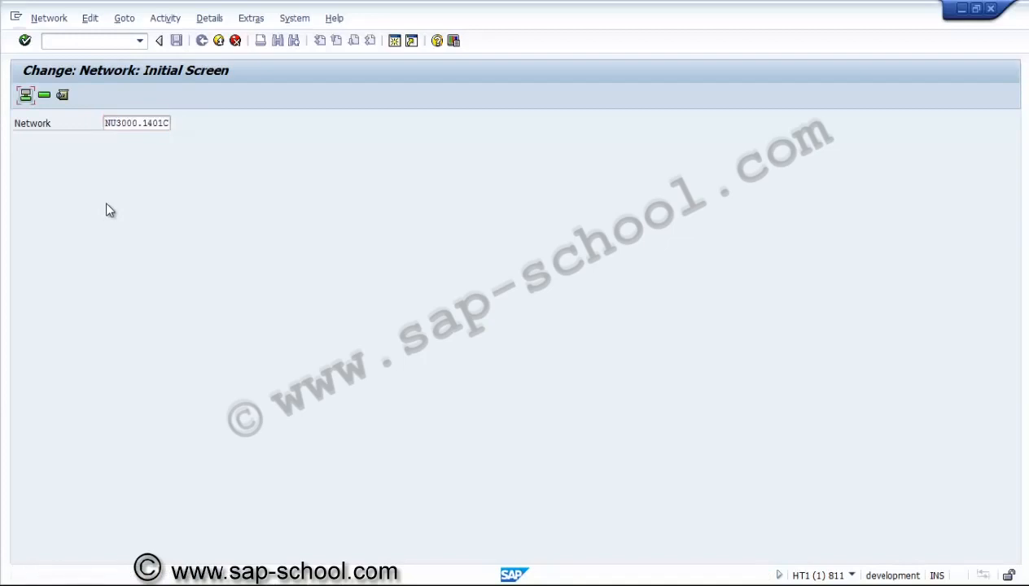
key("Return")
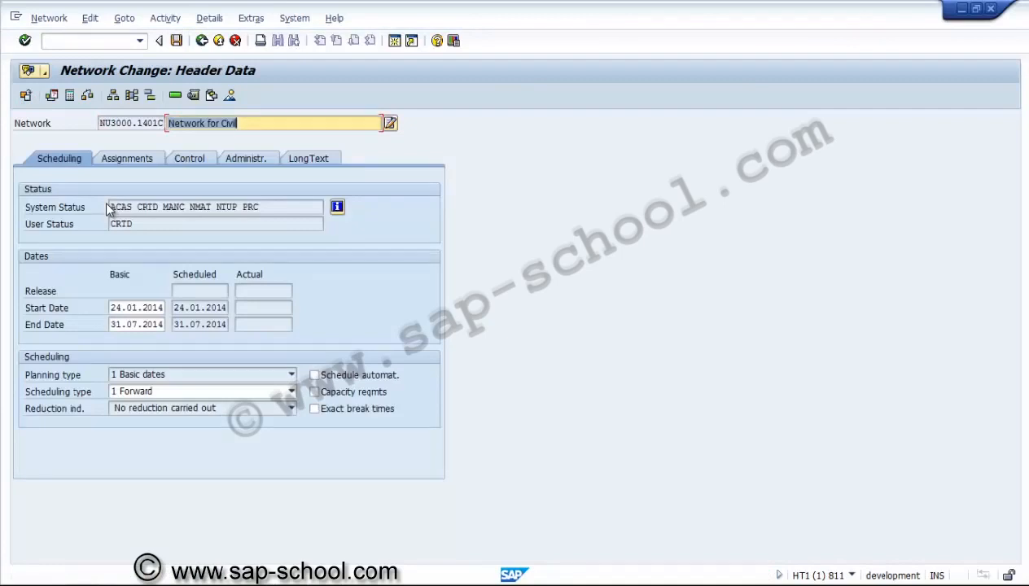
Enter WBS element NU3000.1401.C in the network's assignment data and try to save.
key("ctrl+Page_Down")
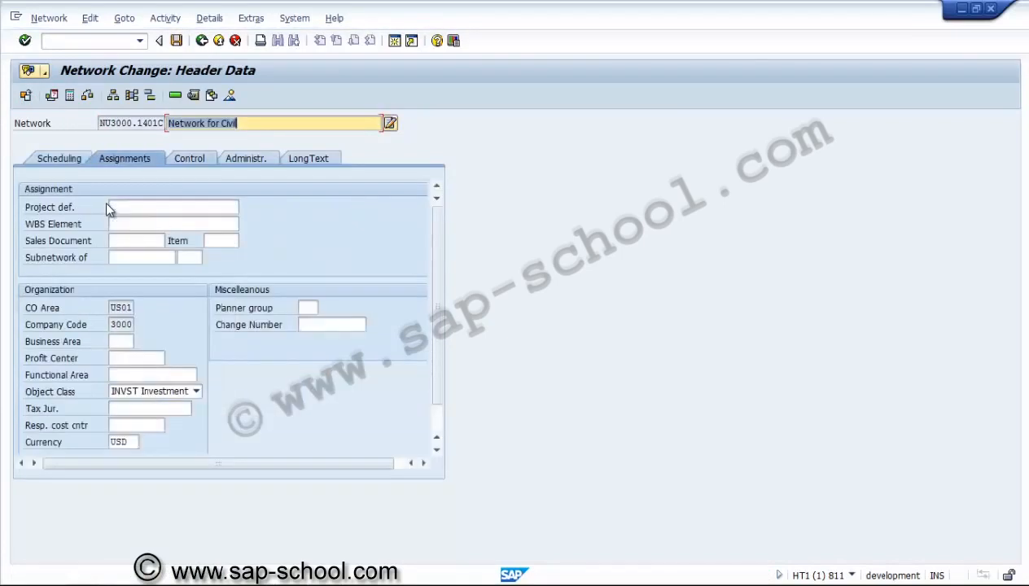
key("Tab")
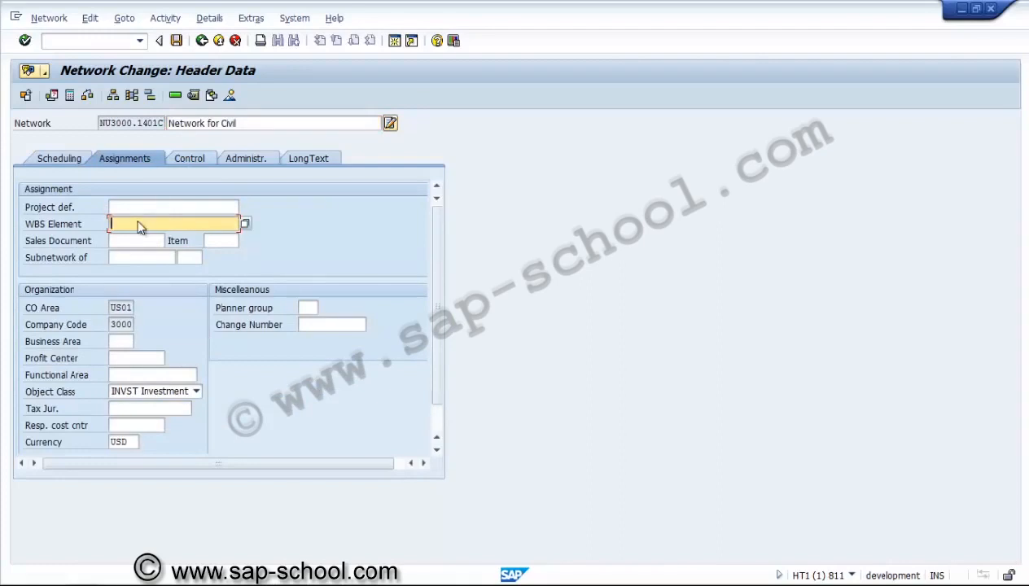
type("NU3000.1401.C")
left_click(177, 41)
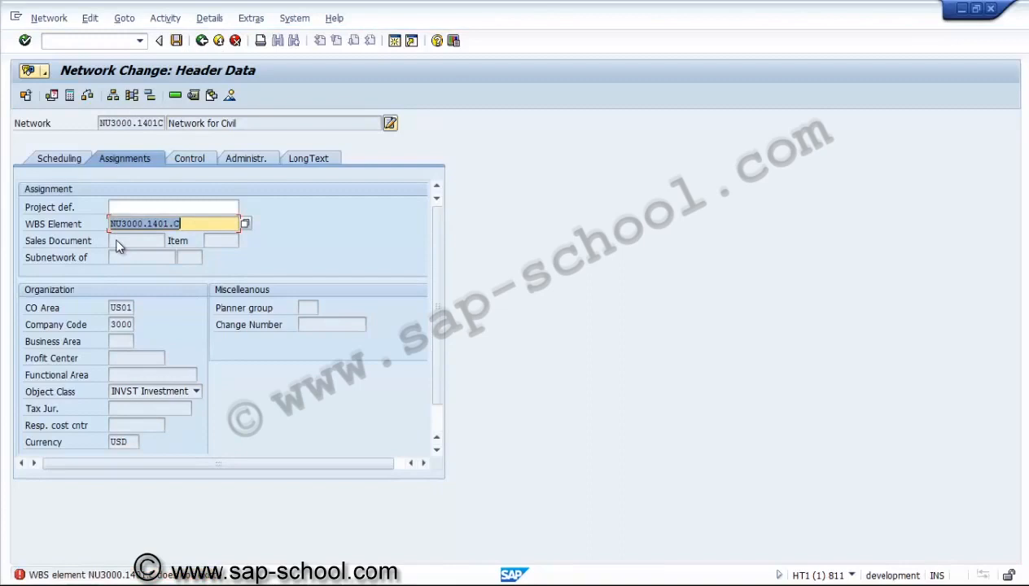
Correct the network's WBS element to U3000.1401.C and agree to copy the dates from it.
left_click(223, 222)
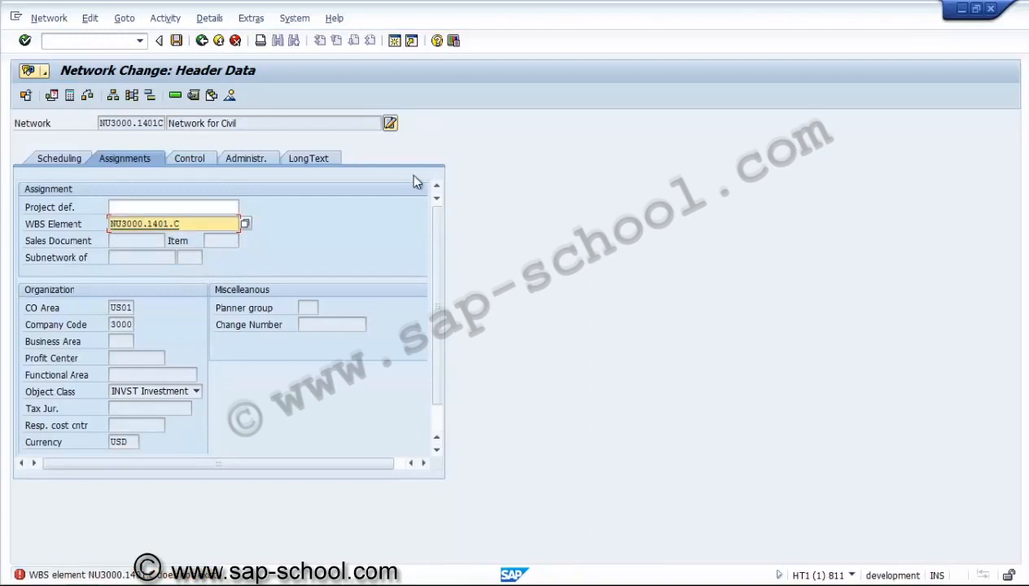
key("Left")
key("Left")
key("Left")
key("Left")
key("Left")
key("Left")
key("Left")
key("Left")
key("Left")
key("Left")
key("Left")
key("Left")
key("BackSpace")
key("Return")
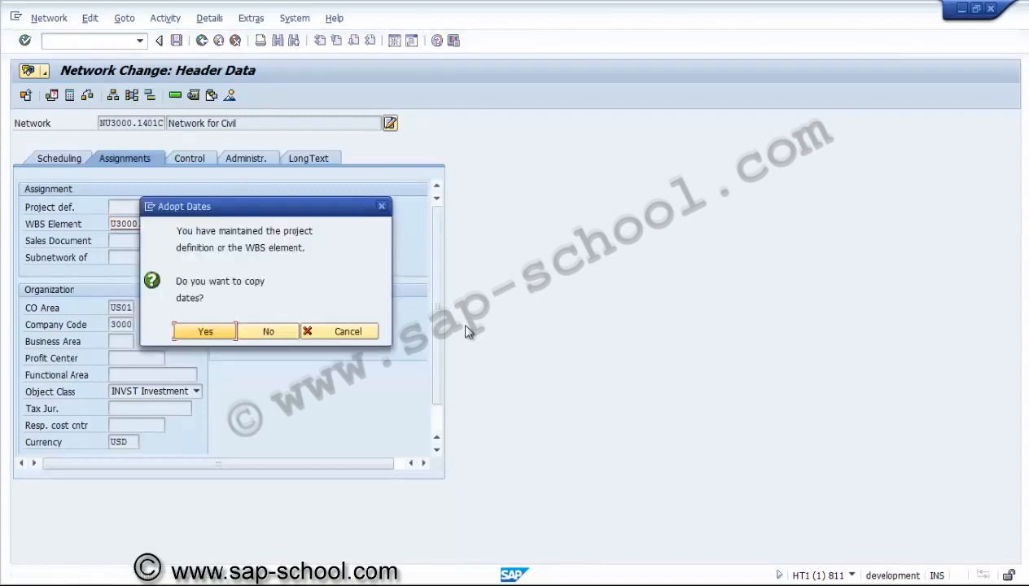
key("Return")
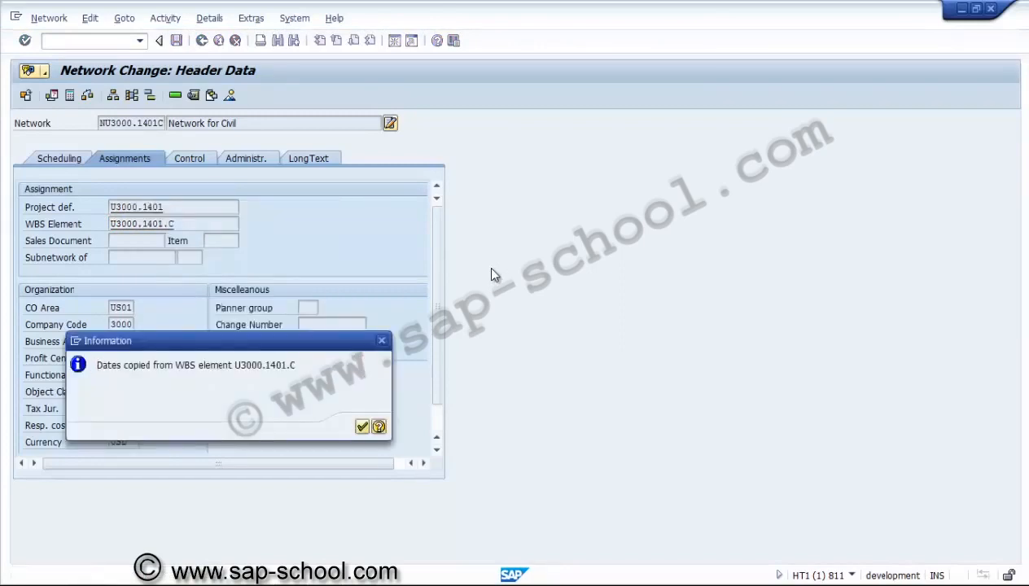
Acknowledge the dates copied from the WBS element, review the network's header data and save network NU3000.1401C.
key("Return")
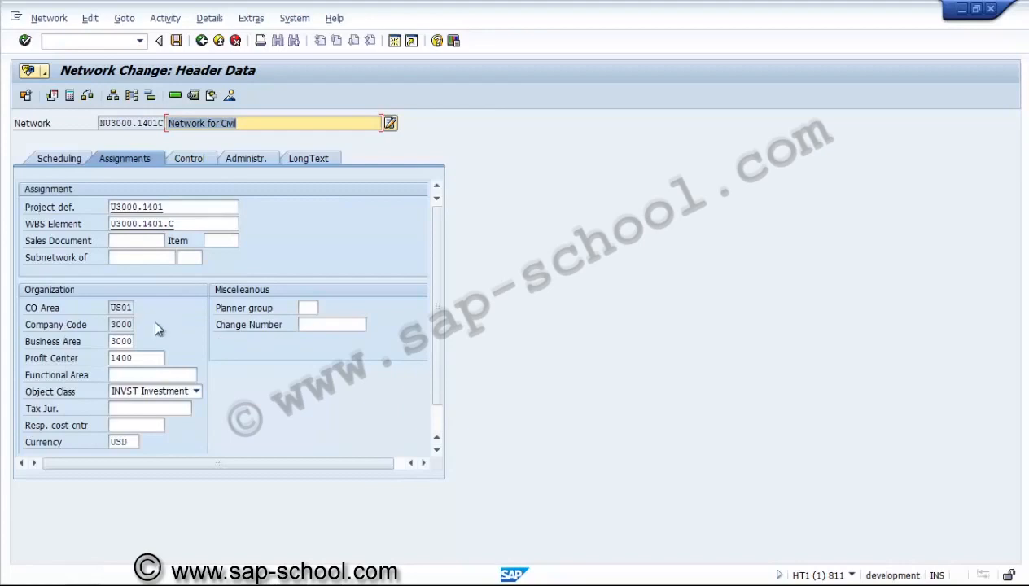
key("Tab")
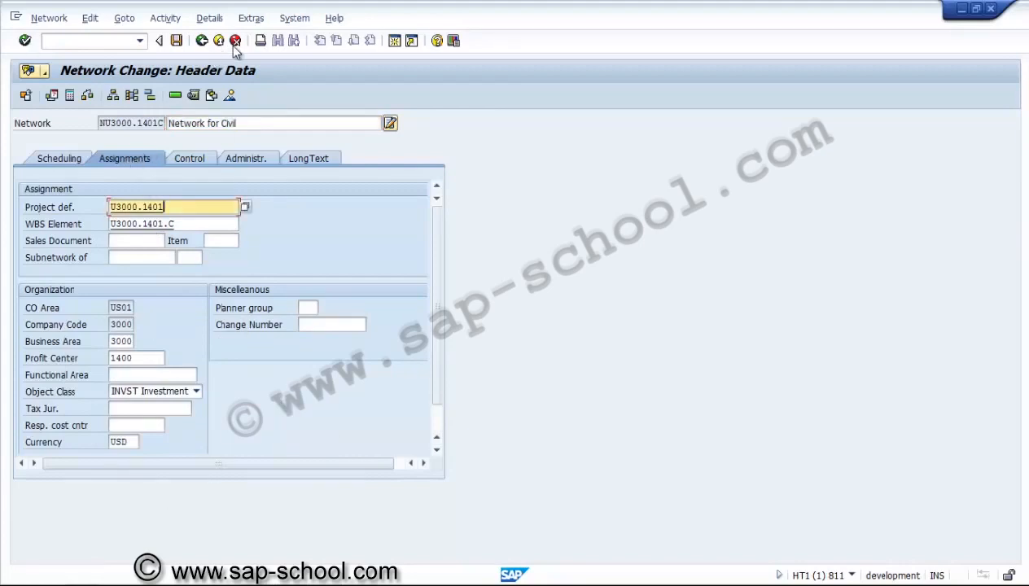
key("ctrl+Page_Down")
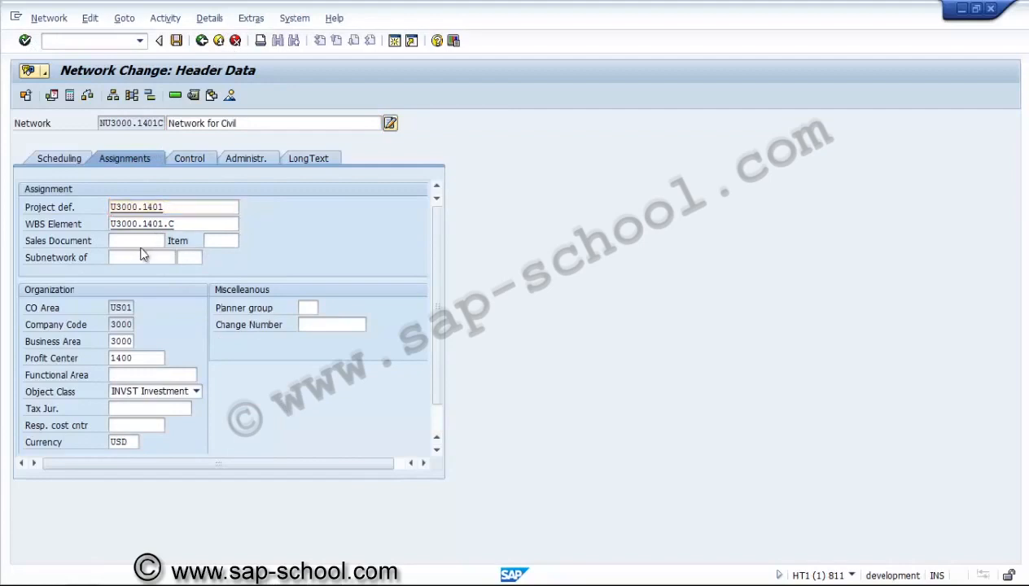
key("ctrl+Page_Down")
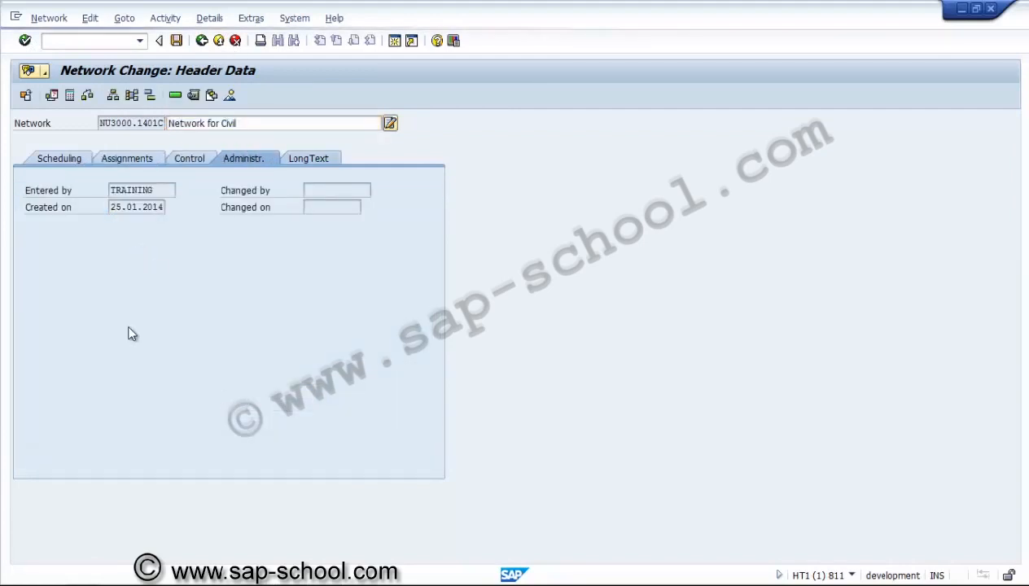
key("ctrl+Page_Down")
left_click(128, 159)
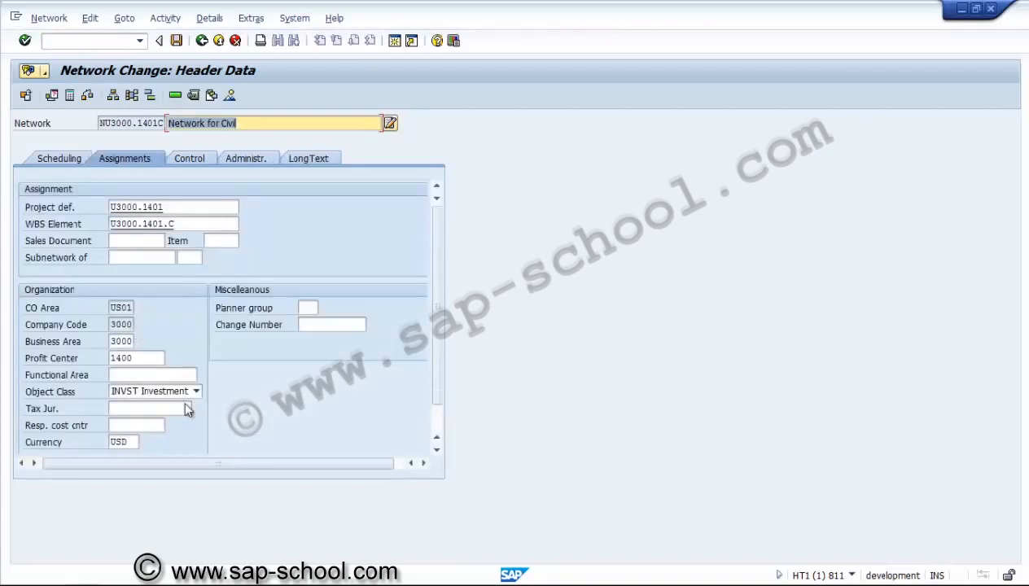
left_click(175, 95)
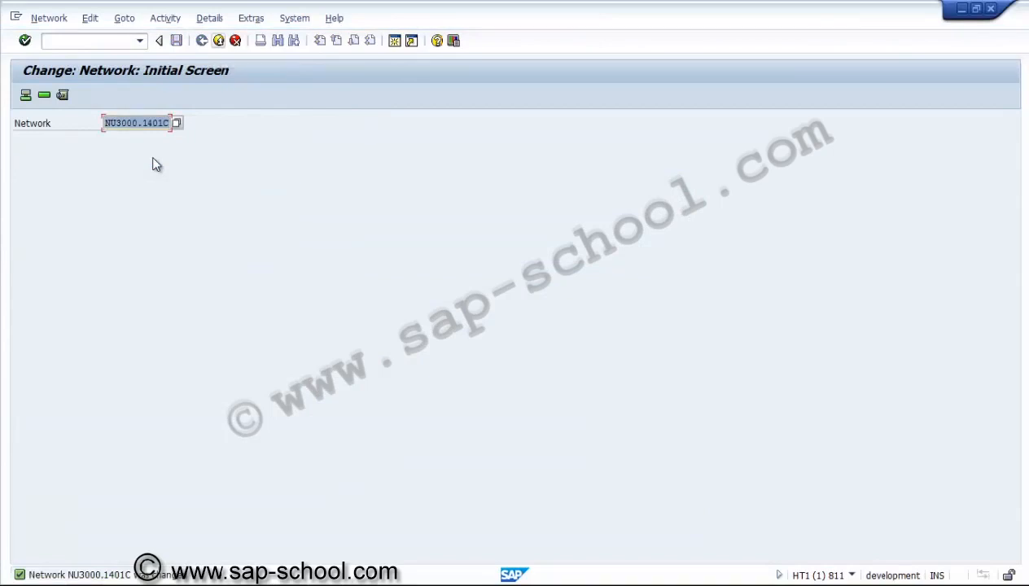
Leave the network change transaction and start creating a new network with CN21.
key("shift+F3")
key("Up")
key("Up")
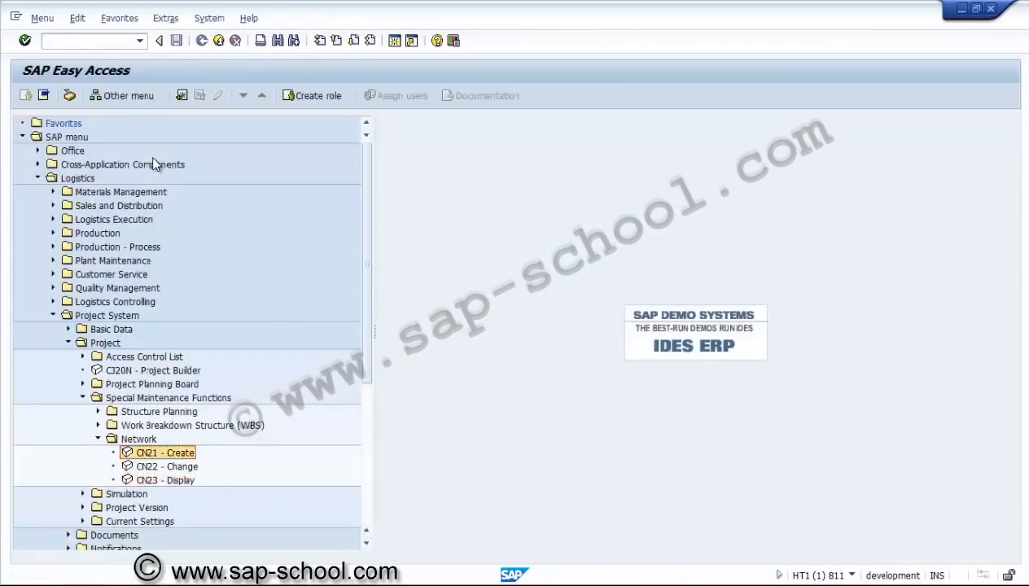
key("Return")
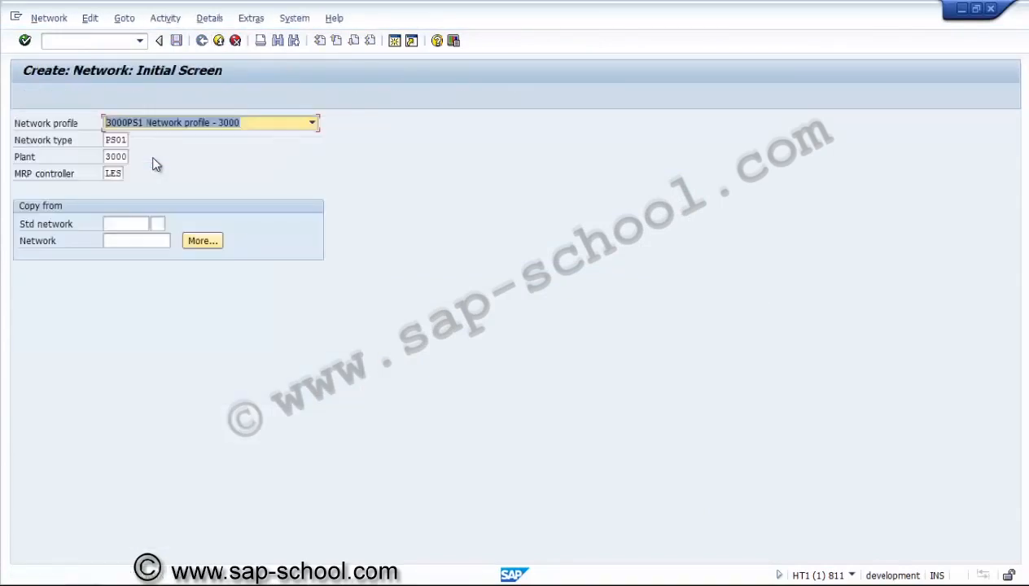
Enter NU3000.1401C as the network to copy from, keeping network profile 3000PS1 and plant 3000.
left_click(311, 123)
left_click(312, 123)
left_click(116, 156)
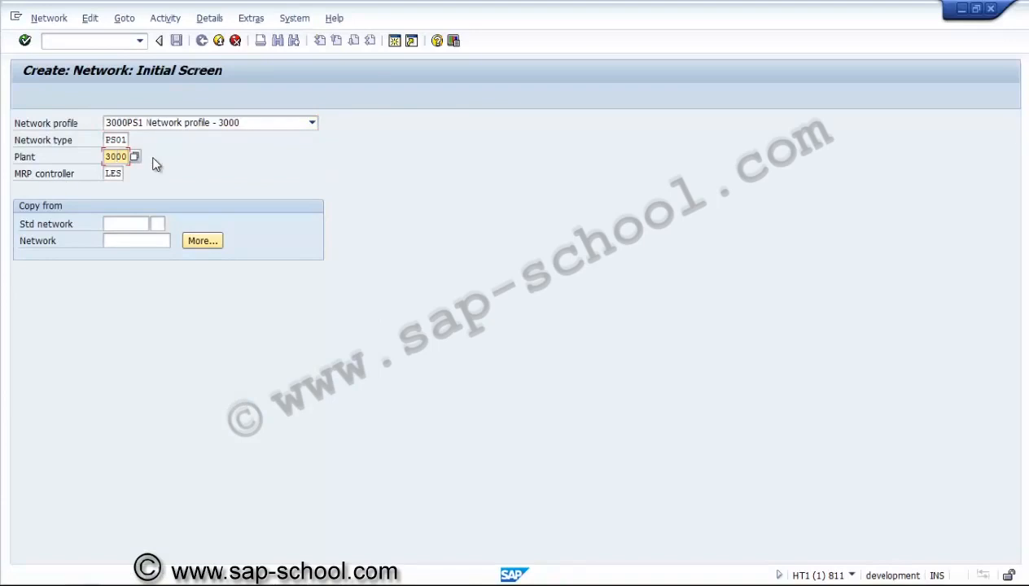
left_click(137, 241)
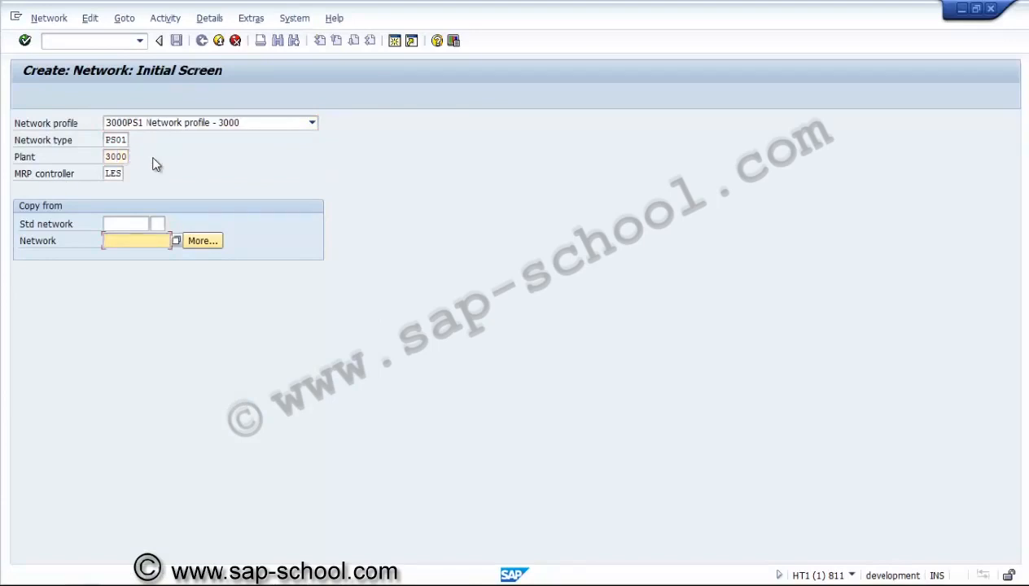
type("NU3000.14010")
key("Return")
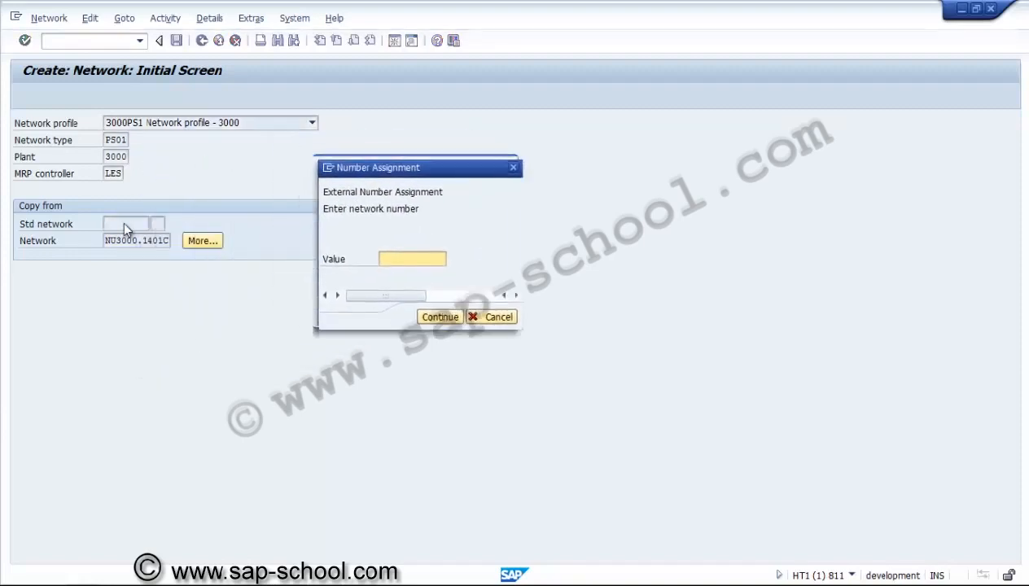
Assign the external number NU3000.1401E to the new network and continue to its header data.
type("N")
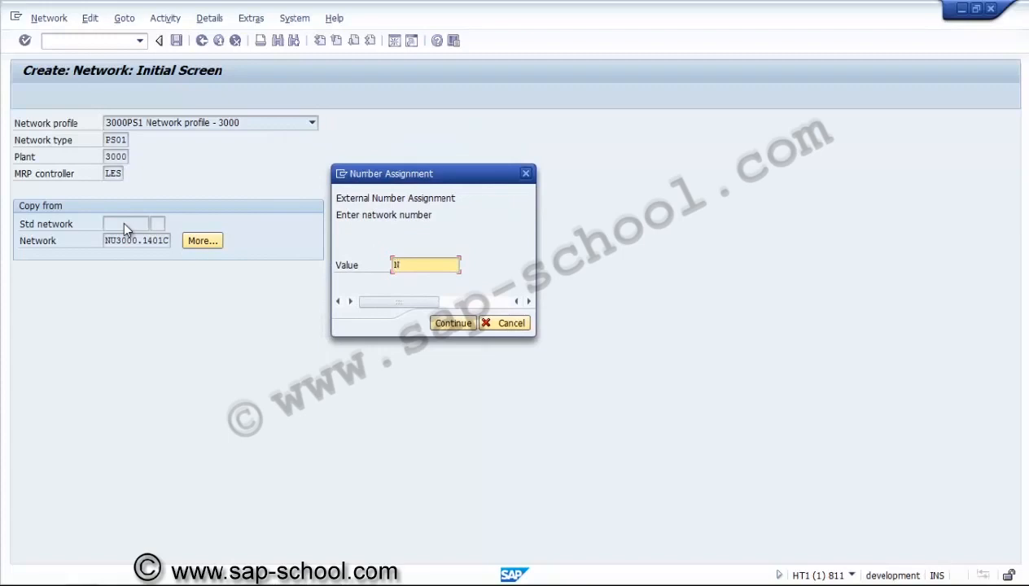
type("U3000.1401E")
key("Tab")
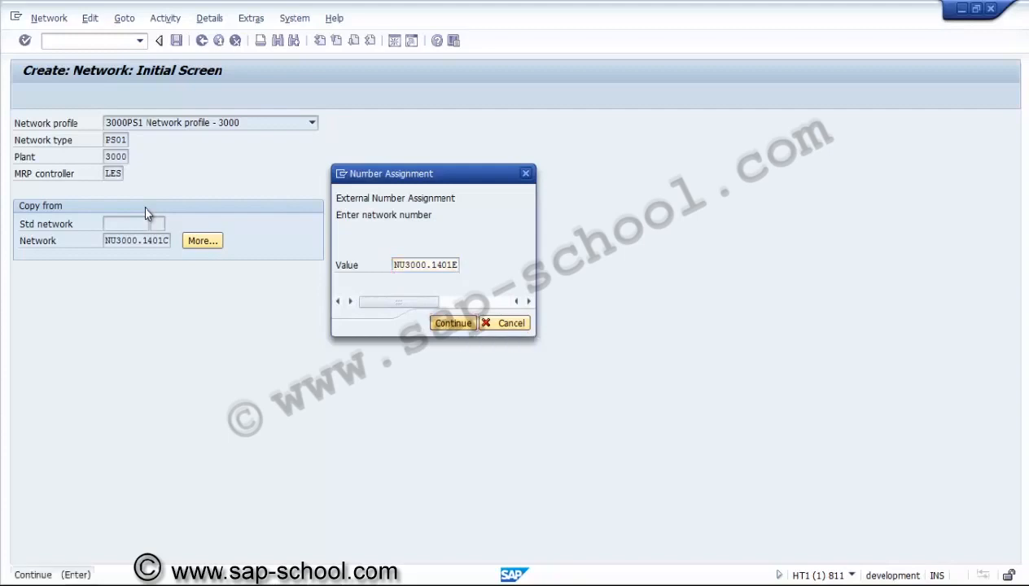
key("Return")
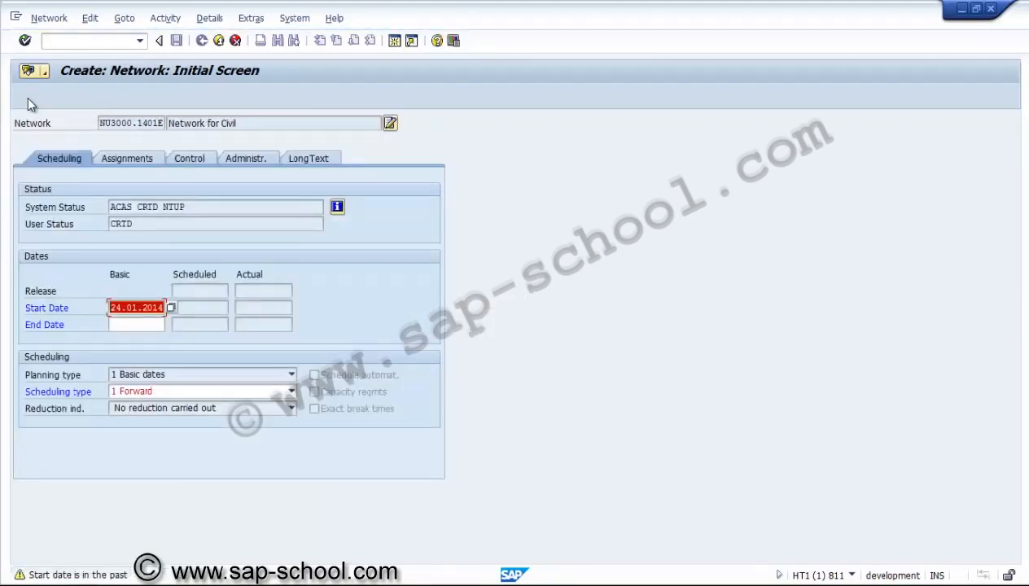
Accept the past start date and set the new network's basic end date to 30.09.2014.
key("Return")
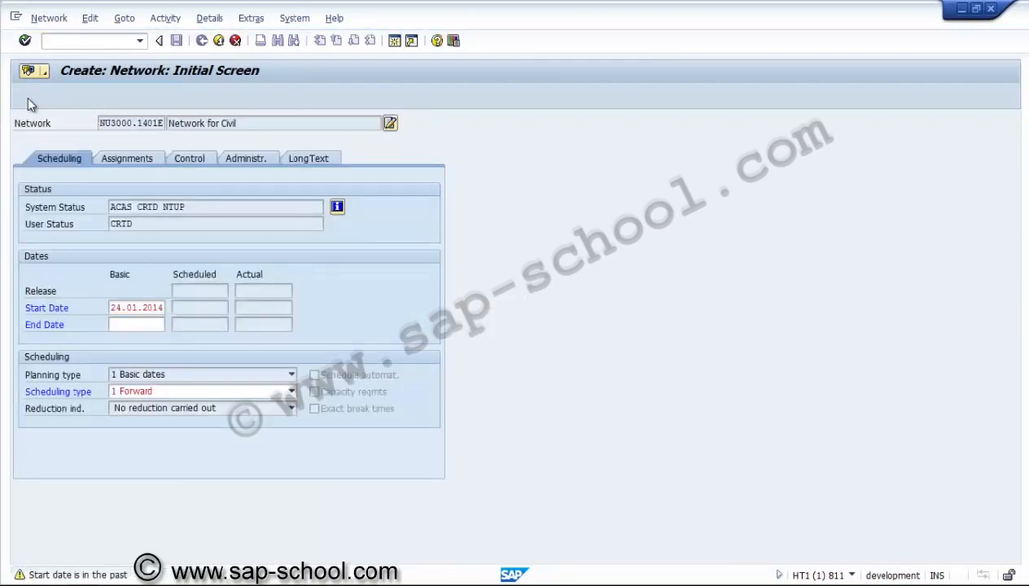
key("Tab")
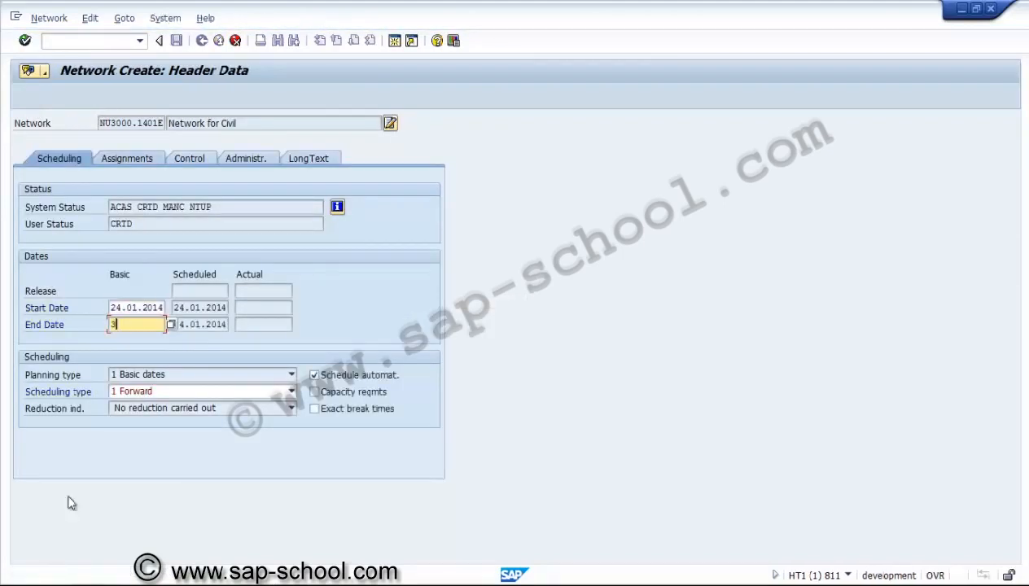
type("30.09.2014")
key("Return")
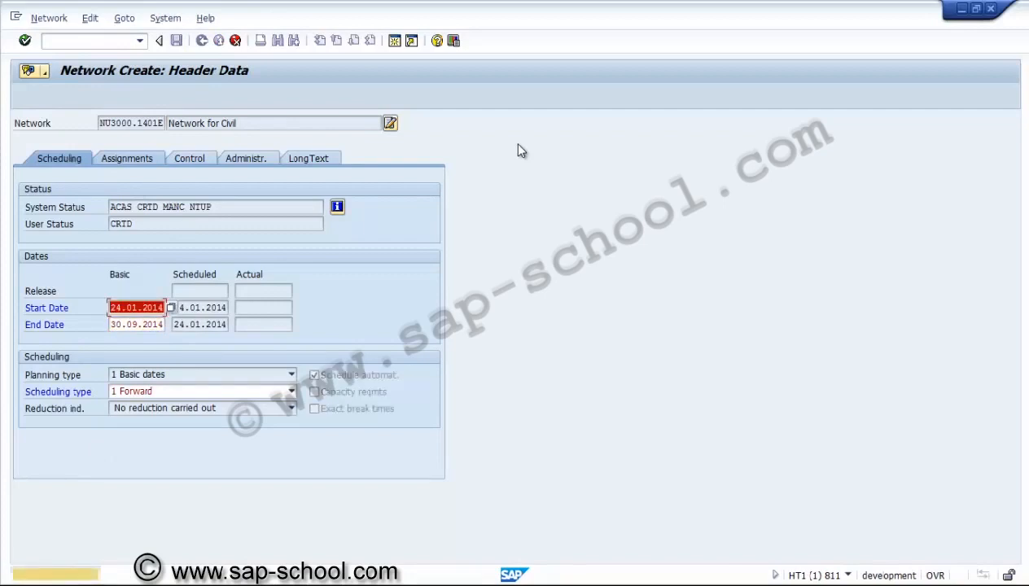
key("Return")
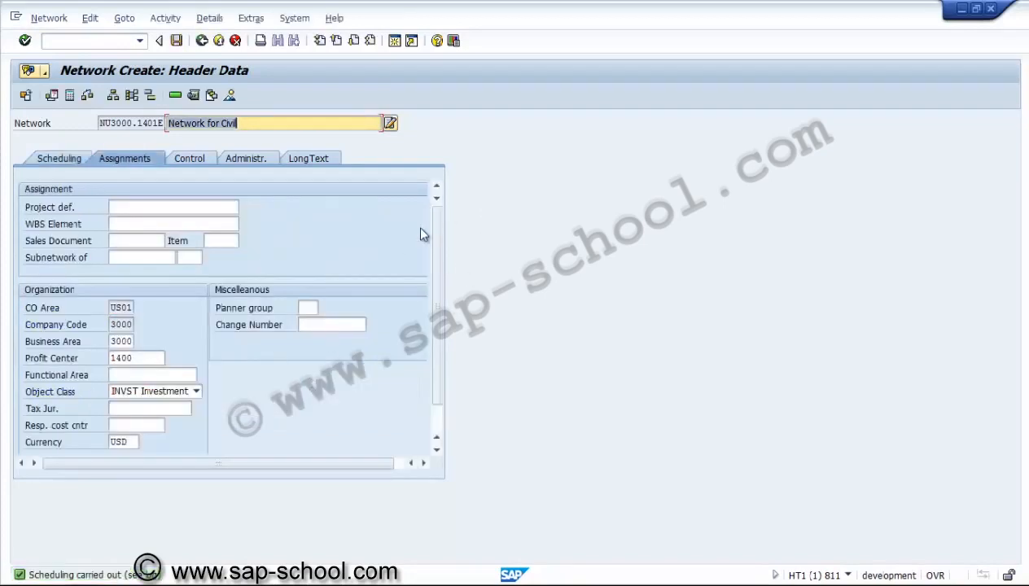
Assign the new network to WBS element U3000.1401.E and copy the dates from it.
key("Tab")
key("Tab")
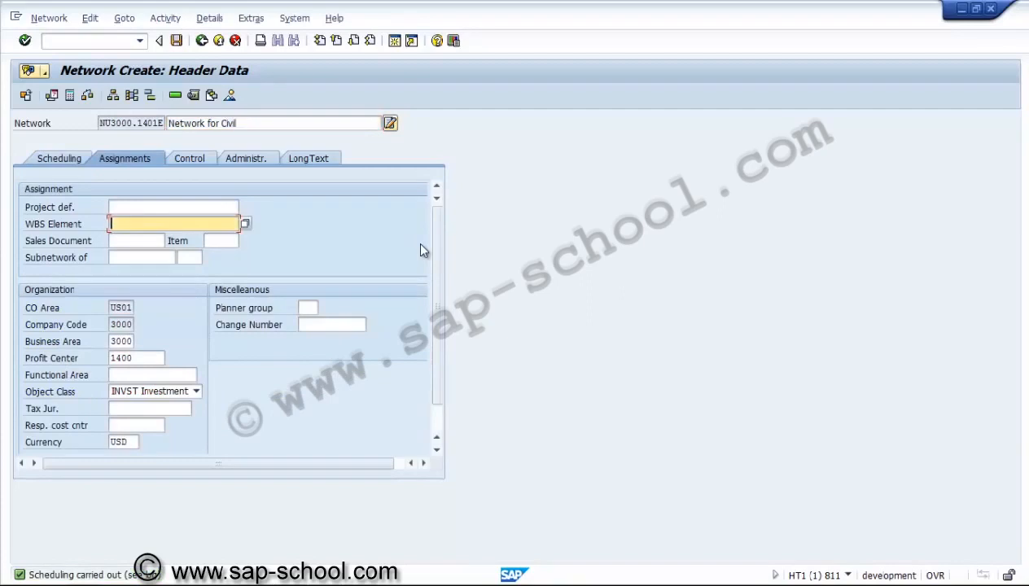
type("U3000.1401.E")
key("Return")
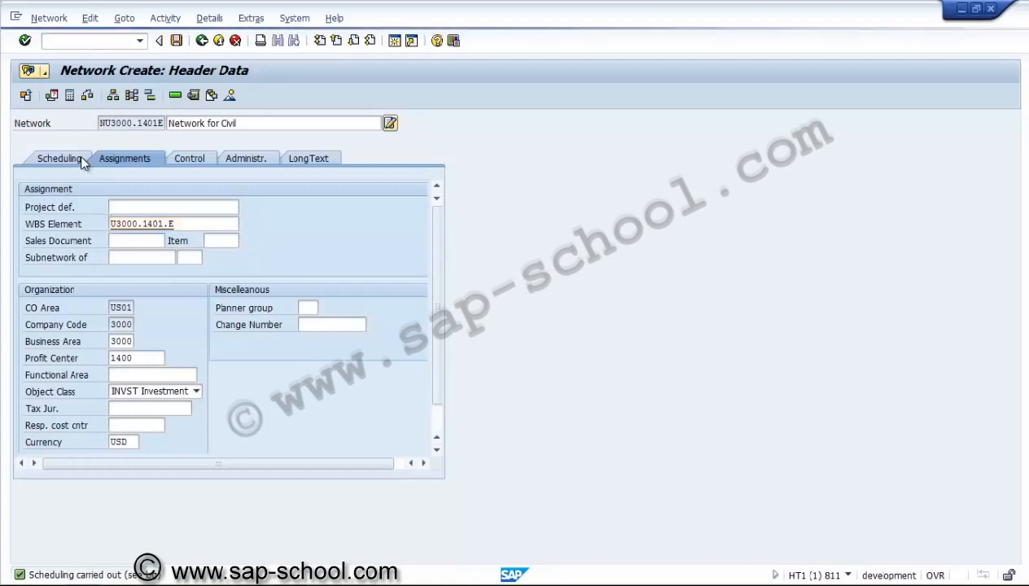
key("Return")
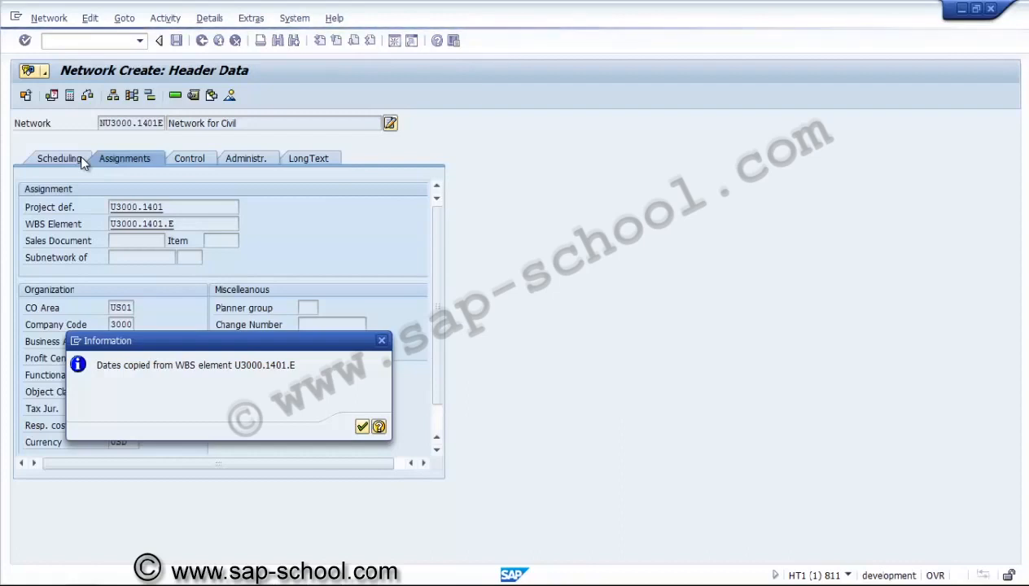
key("Return")
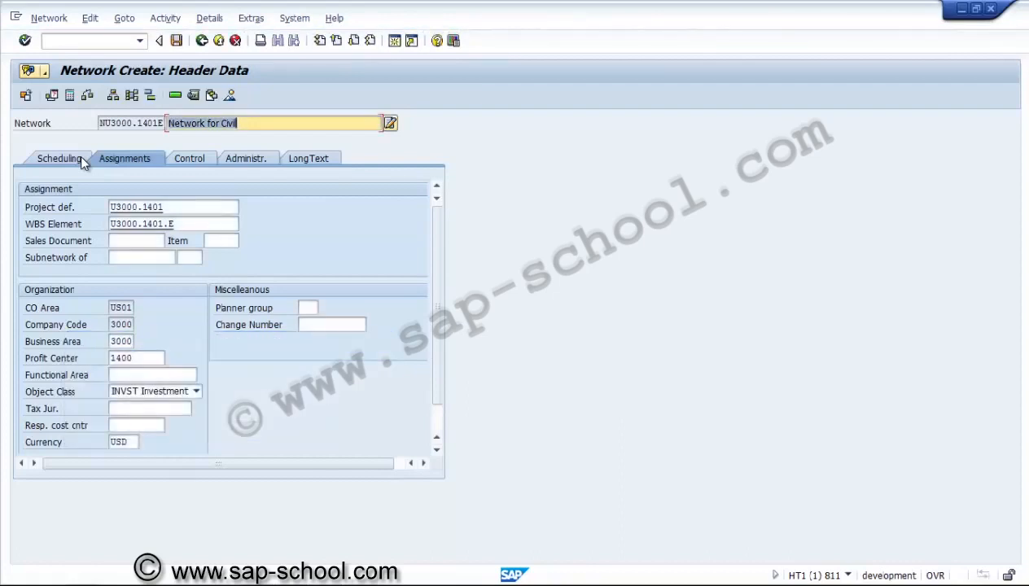
Open the network's internal activity overview and change the description of activity 0010 to Equipment shifting.
key("Return")
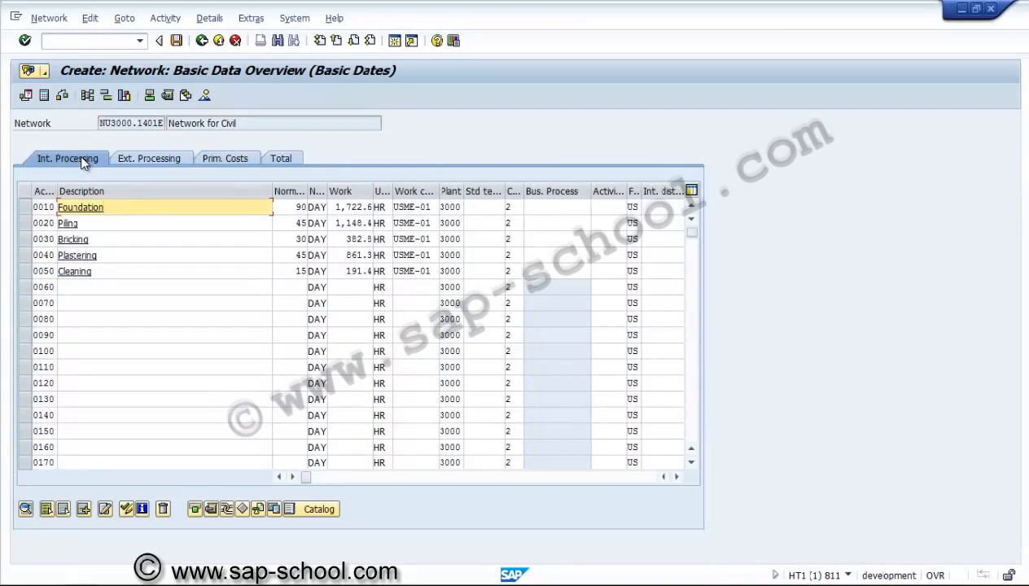
key("BackSpace")
key("BackSpace")
key("BackSpace")
key("BackSpace")
key("BackSpace")
key("BackSpace")
key("BackSpace")
key("BackSpace")
key("BackSpace")
key("BackSpace")
type("eQYU")
key("BackSpace")
key("BackSpace")
key("BackSpace")
key("BackSpace")
type("Equipment shifting")
key("Down")
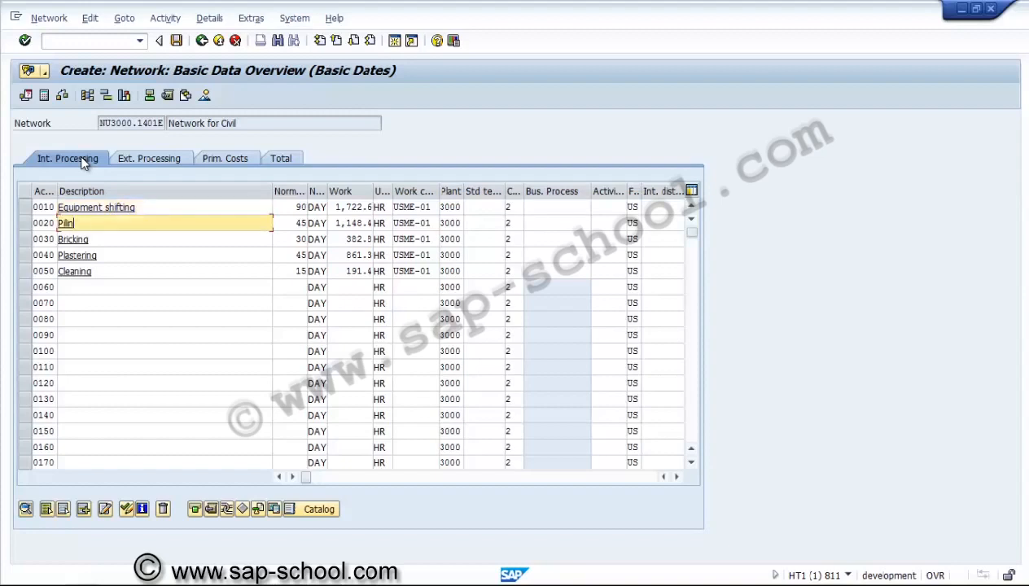
Replace the description of activity 0020 with one beginning with Equipment.
key("BackSpace")
key("BackSpace")
key("BackSpace")
key("BackSpace")
key("BackSpace")
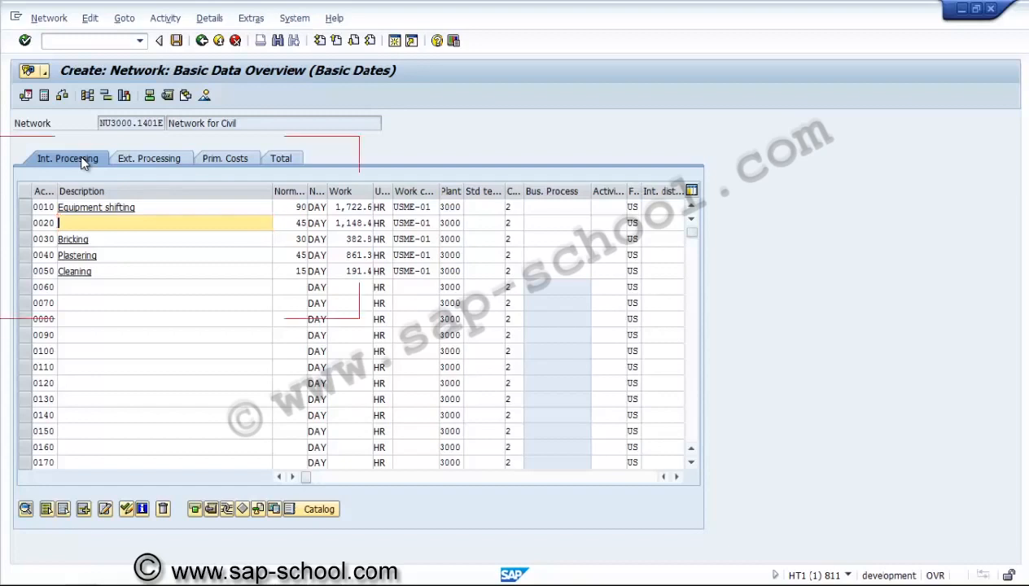
type("Equipment")
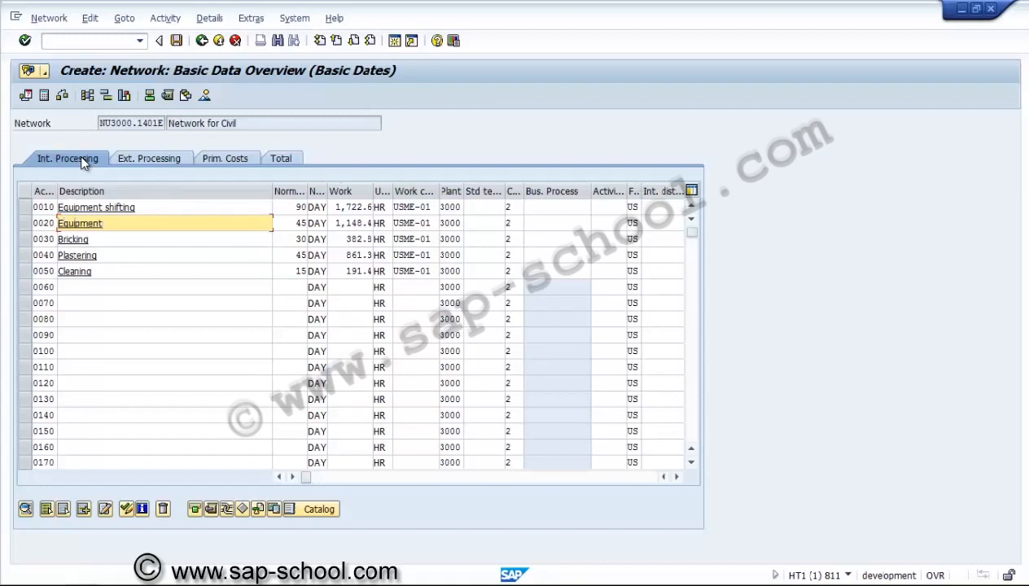
Change the descriptions of activities 0020 and 0030 to "Equipment assembling" and "Equipment erection".
type(" assembling")
key("Down")
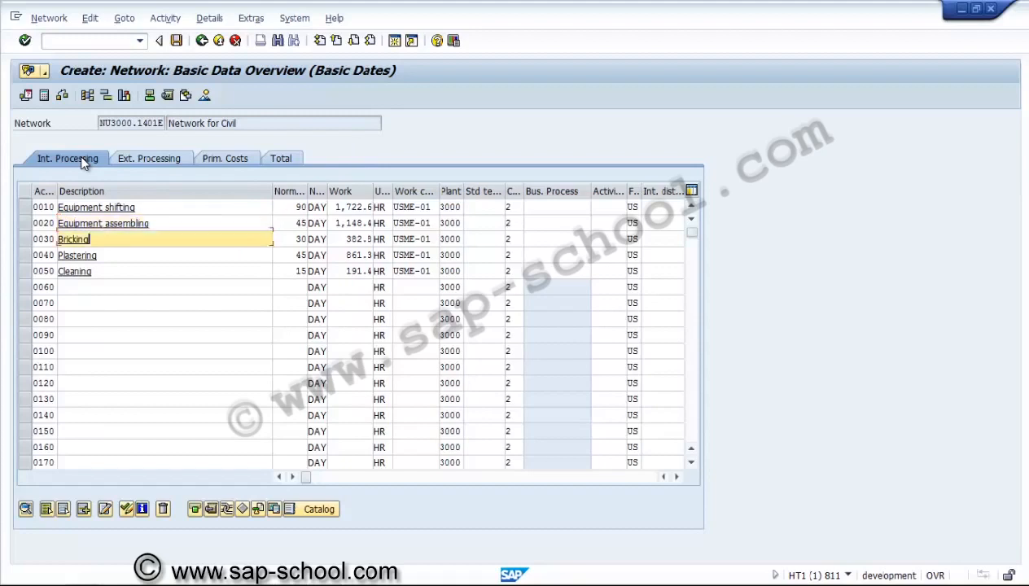
key("BackSpace")
key("BackSpace")
key("BackSpace")
key("BackSpace")
key("BackSpace")
key("BackSpace")
key("BackSpace")
key("BackSpace")
type("Equi")
type("pment")
type(" er")
type("ecftiom")
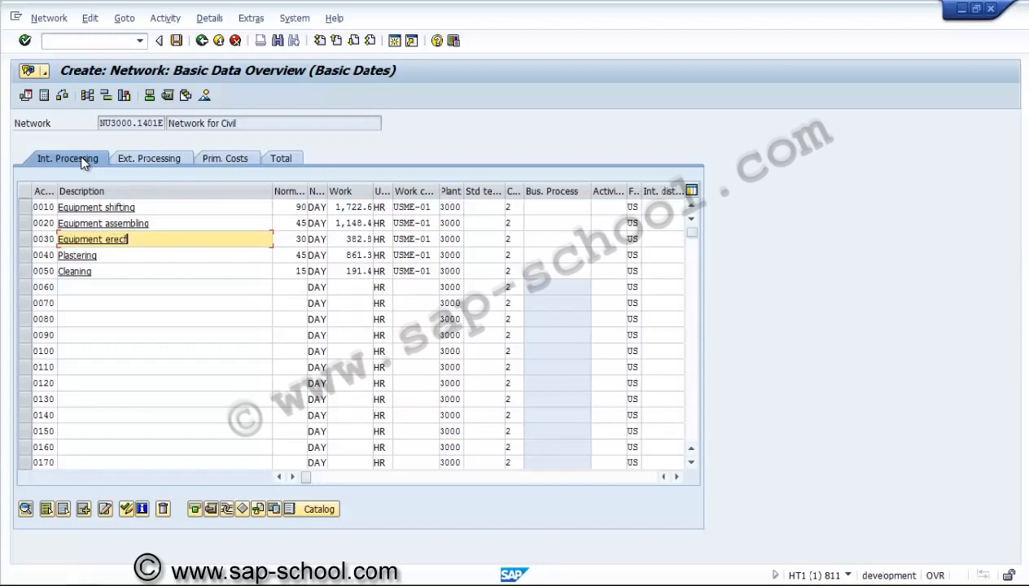
key("BackSpace")
key("BackSpace")
key("BackSpace")
key("BackSpace")
key("BackSpace")
type("tion")
Replace the description of activity 0040 with "Commissioning".
key("Down")
key("BackSpace")
key("BackSpace")
key("BackSpace")
key("BackSpace")
key("BackSpace")
key("BackSpace")
key("BackSpace")
key("BackSpace")
key("BackSpace")
key("BackSpace")
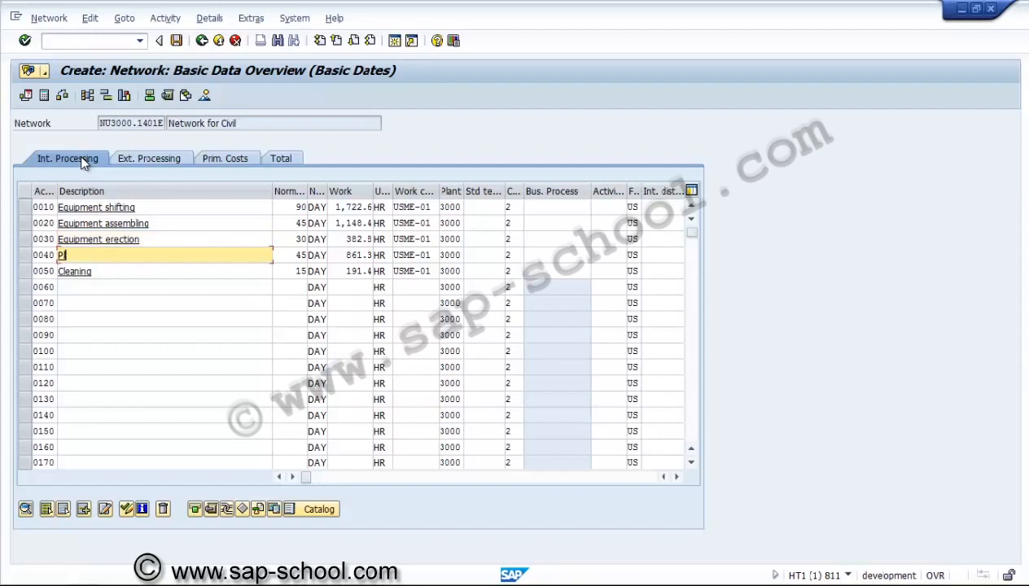
type("dommissioning")
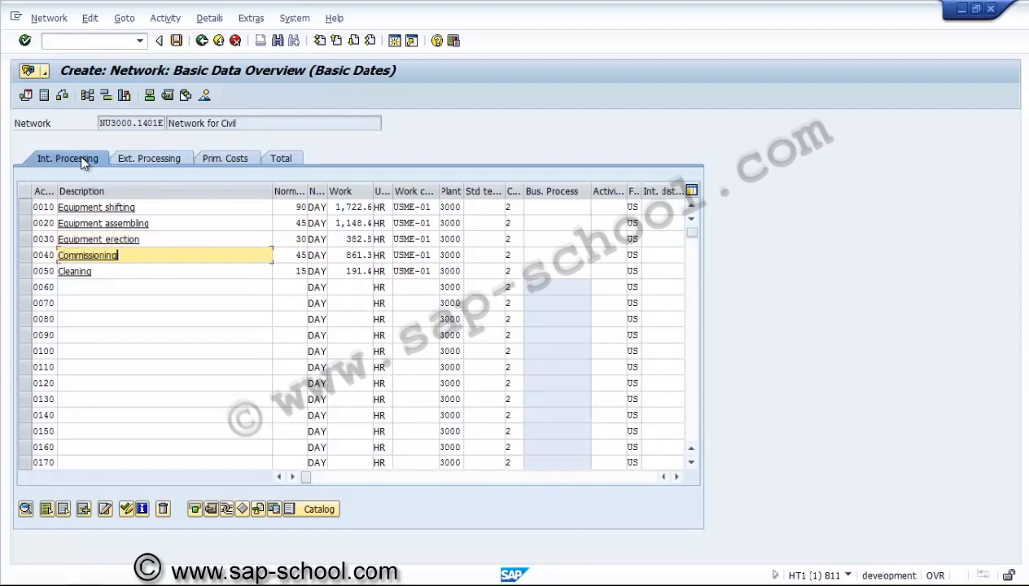
key("Down")
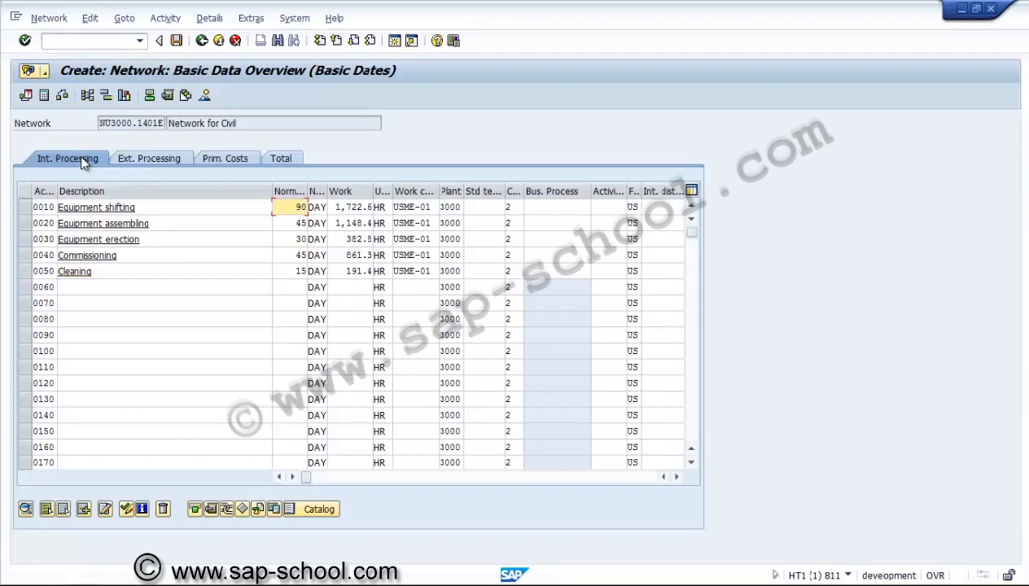
Set the normal duration of Equipment shifting to 10 days and of Equipment assembling to 15 days.
type("3")
key("Down")
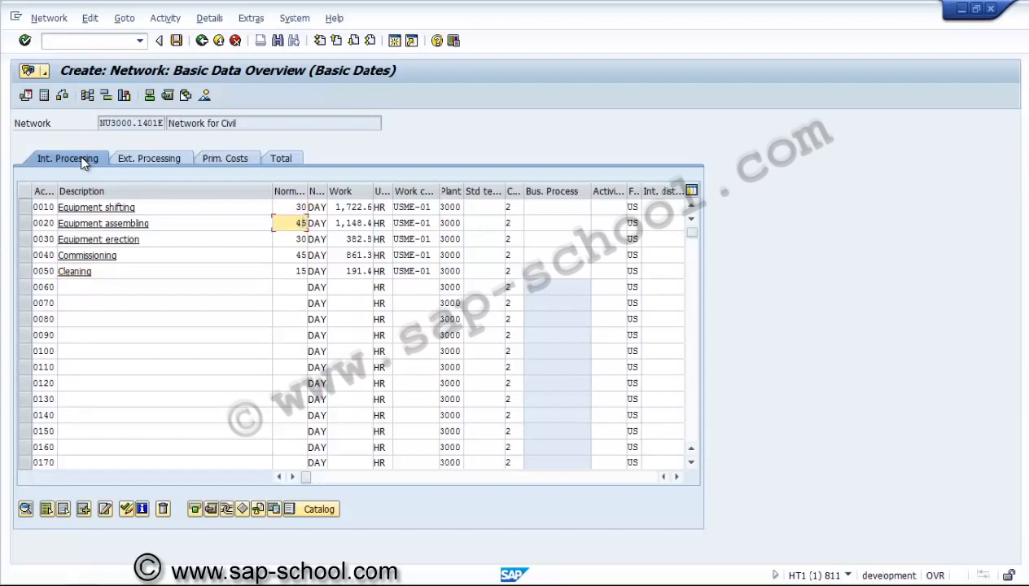
type("1")
key("Down")
key("Up")
key("Up")
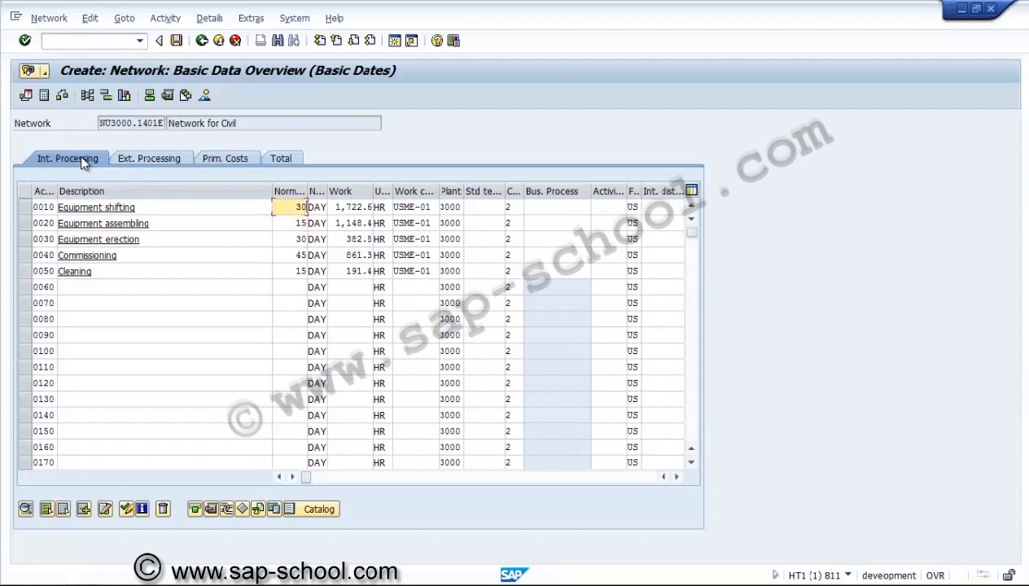
type("1")
key("Down")
Set the normal duration of Equipment erection to 45 days and of Commissioning to 30 days, and save the network.
key("Down")
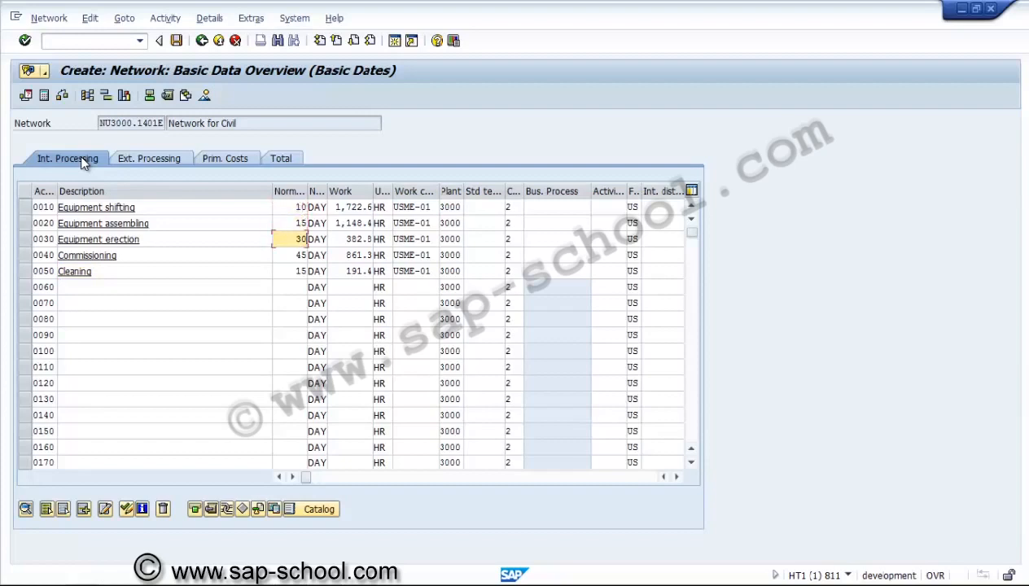
key("Left")
key("Left")
type("45")
key("Down")
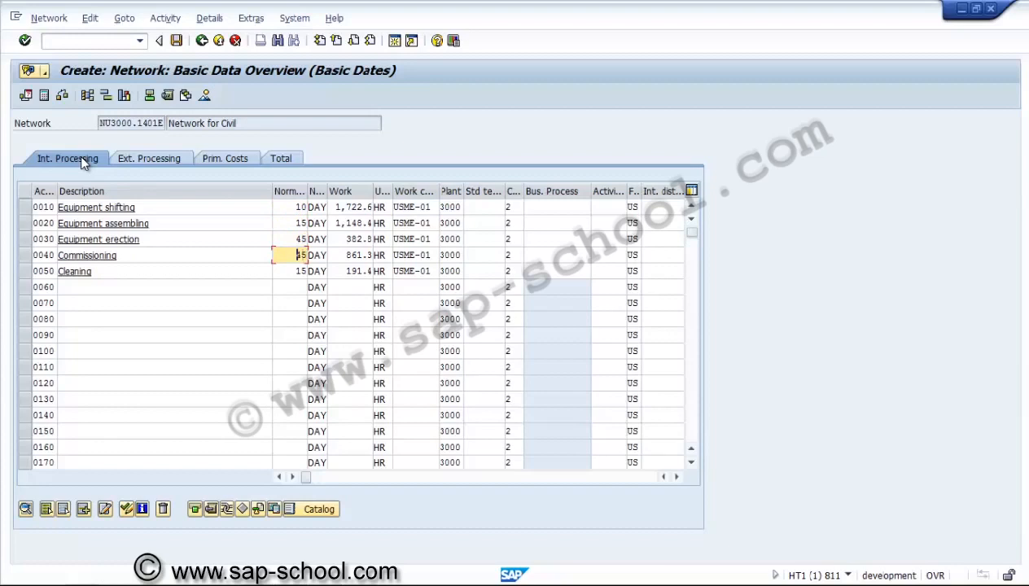
type("30")
key("Return")
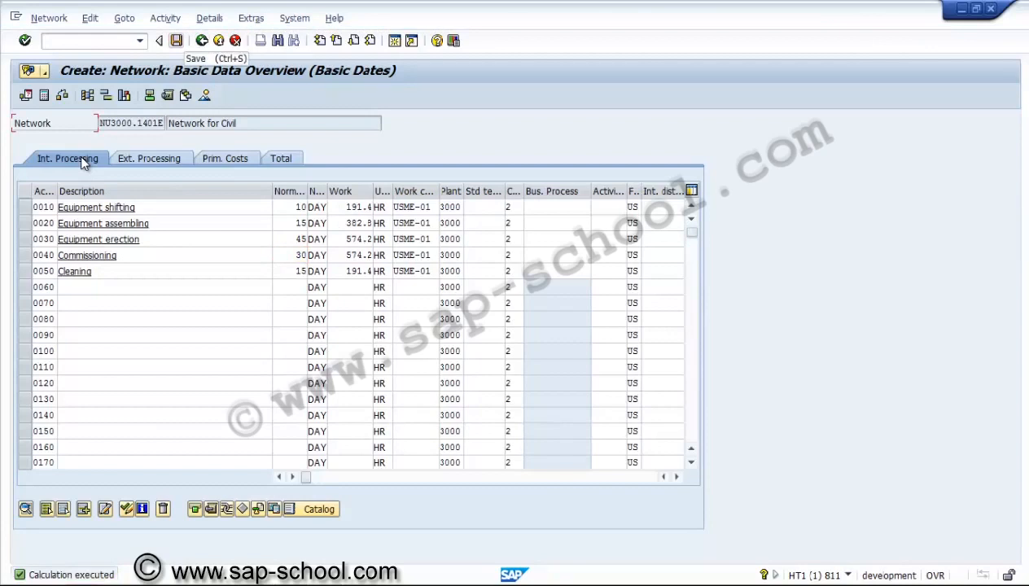
key("ctrl+s")
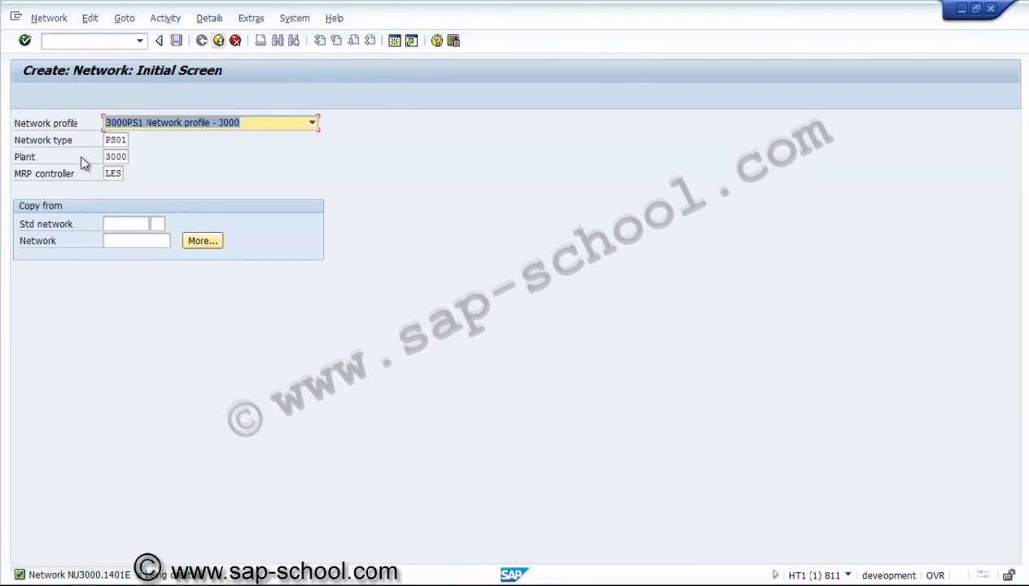
Leave network creation and open the Project Builder (CJ20N) from the SAP menu's Project folder.
key("shift+F3")
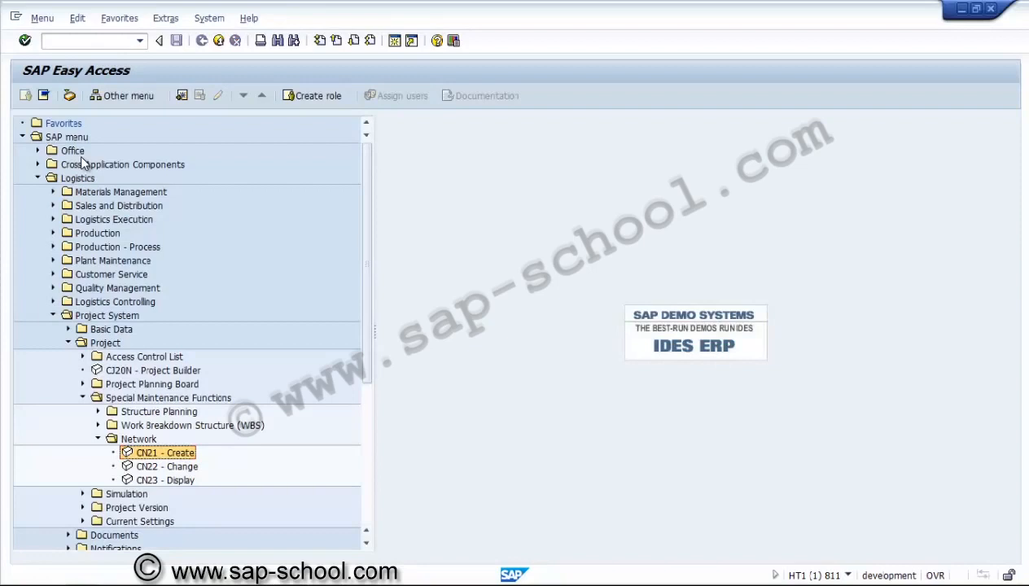
key("Left")
key("Left")
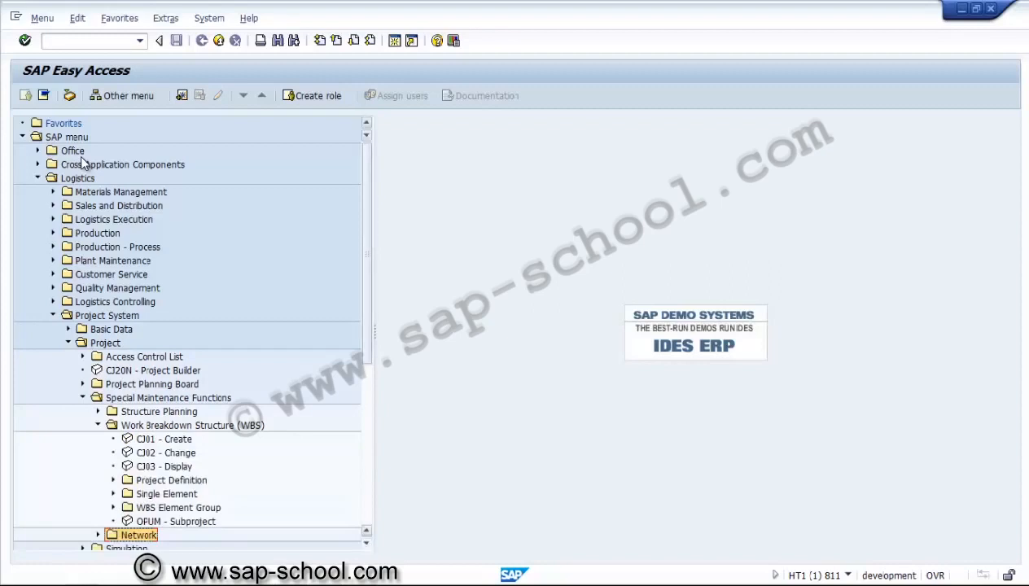
scroll(82, 162, "down", 2)
scroll(82, 163, "down", 2)
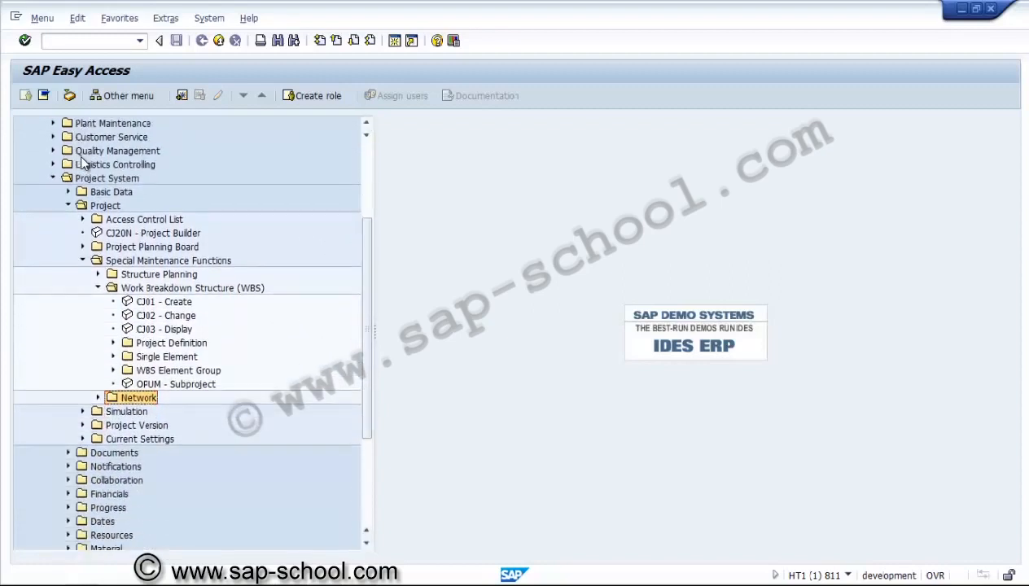
double_click(153, 233)
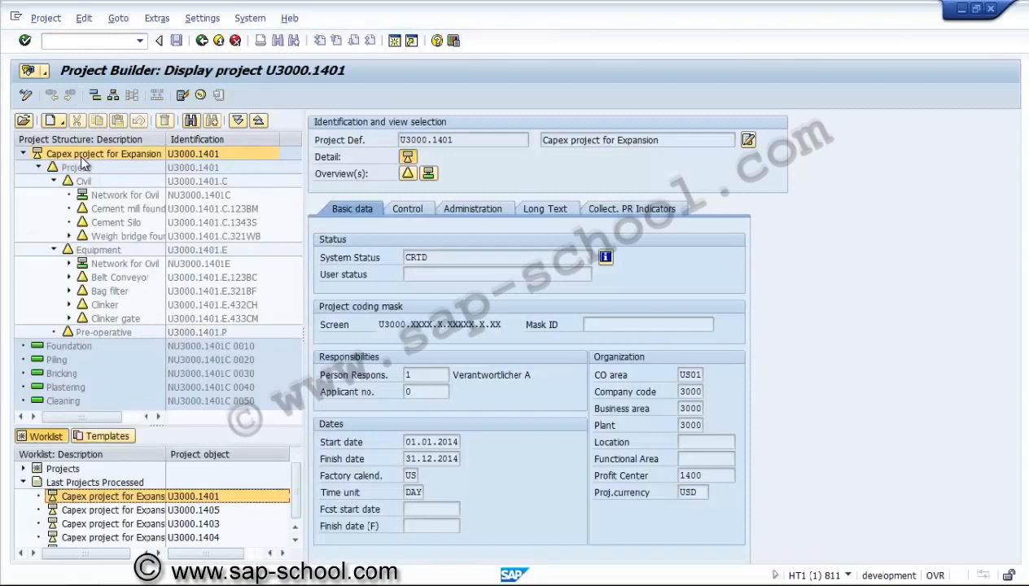
Examine the scheduling data of networks NU3000.1401C and NU3000.1401E and the details of the Foundation activity.
double_click(124, 195)
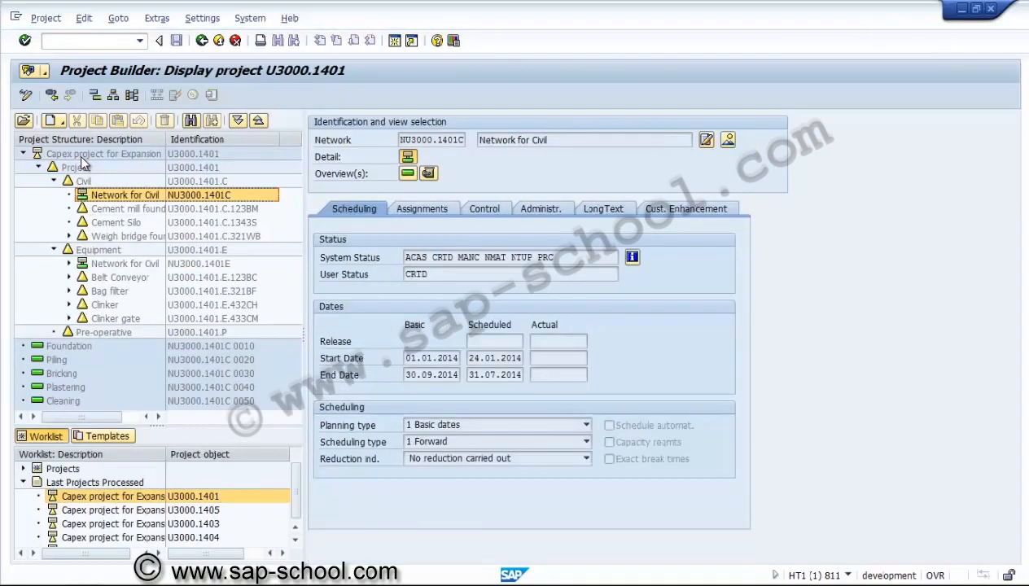
double_click(123, 264)
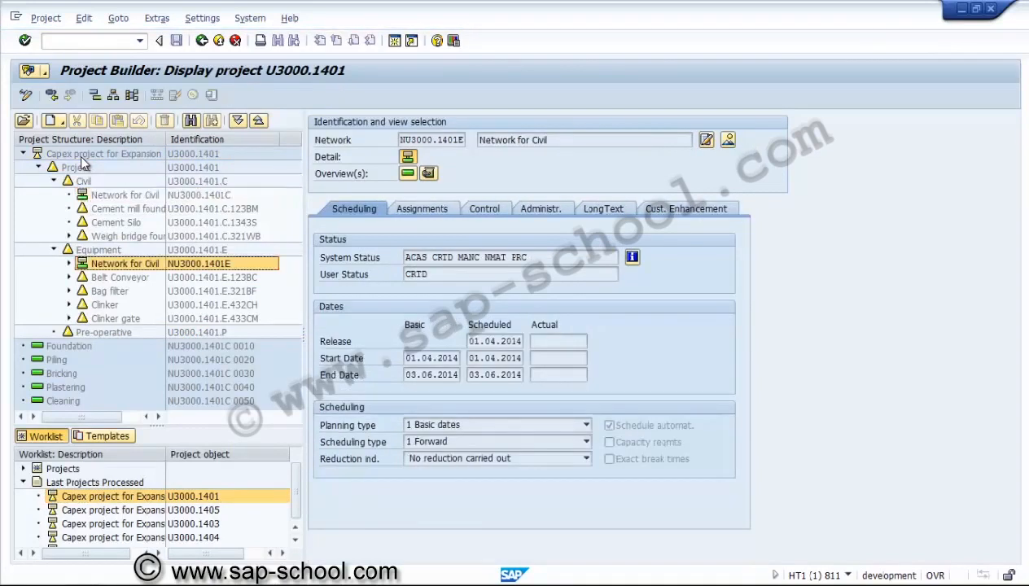
double_click(69, 346)
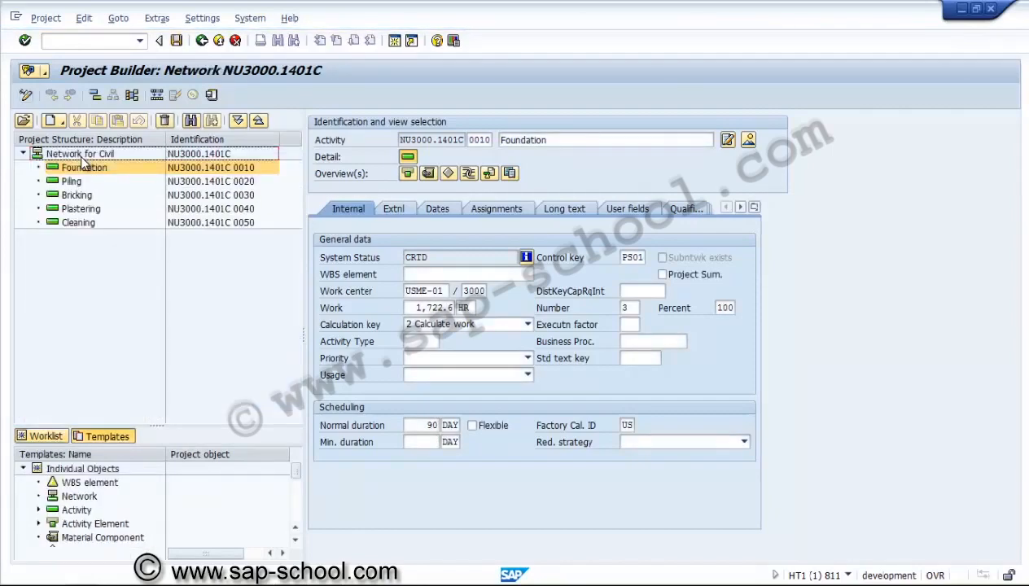
left_click(81, 155)
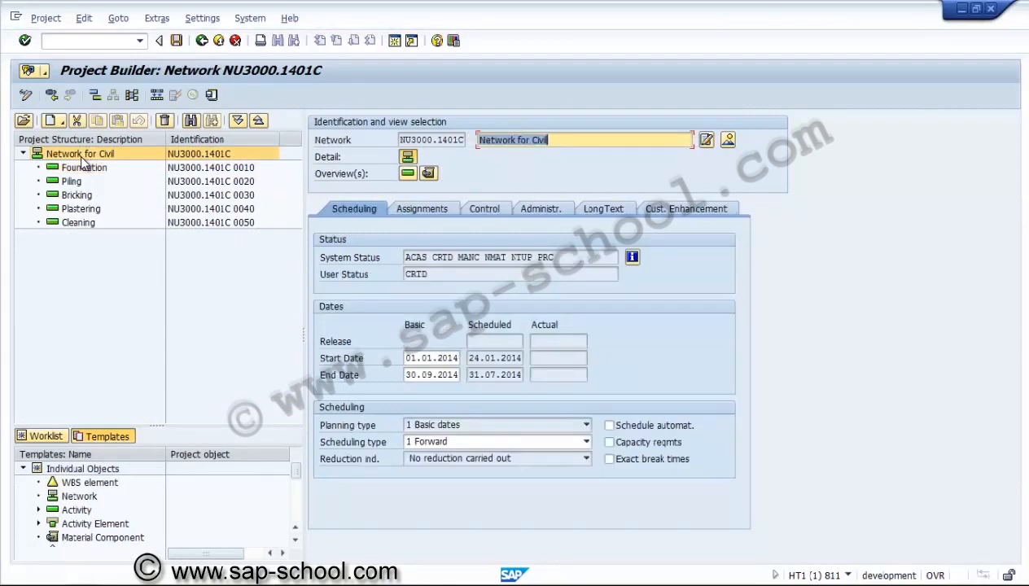
Reopen project U3000.1401 from the last processed projects in the worklist.
left_click(42, 436)
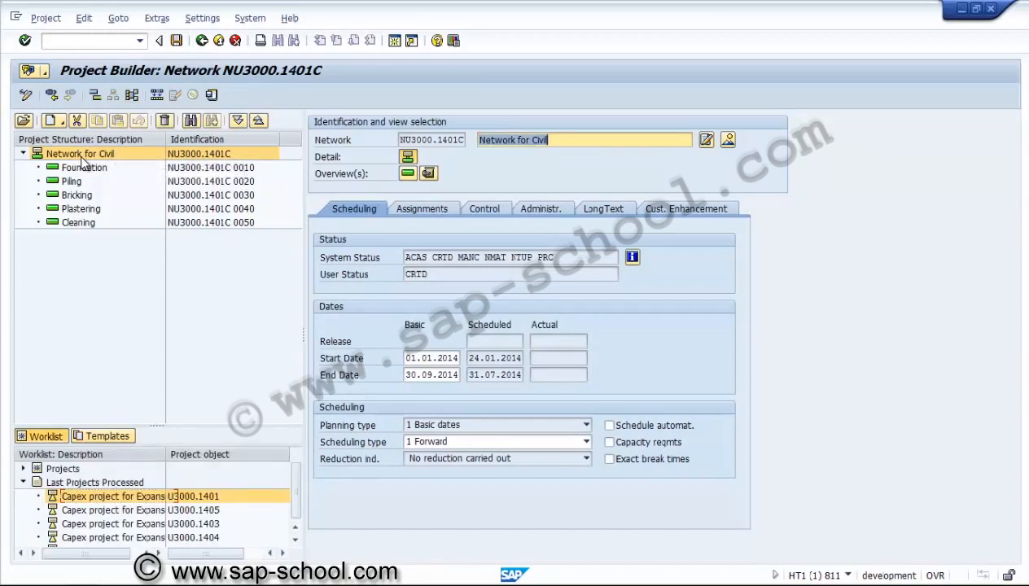
double_click(114, 497)
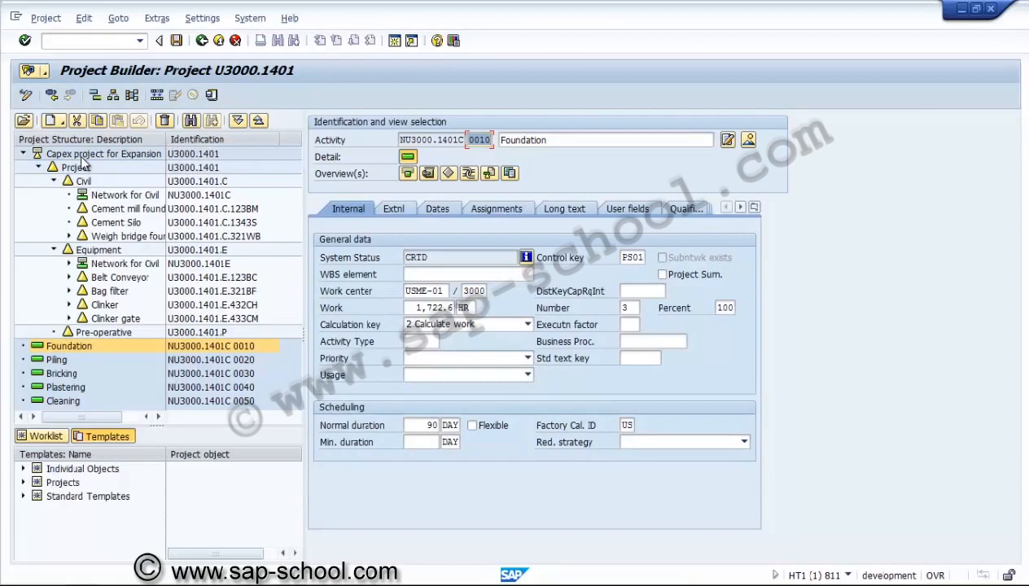
Try to assign the Foundation activity to the Cement mill foundation WBS element, and terminate the reassignment.
left_click_drag(69, 346, 118, 209)
left_click_drag(84, 164, 84, 164)
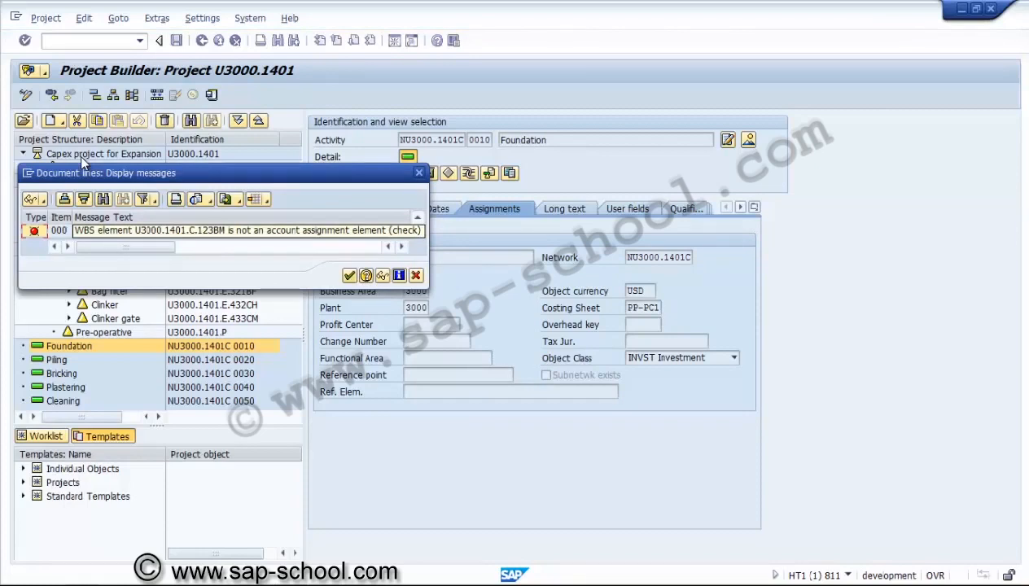
key("Escape")
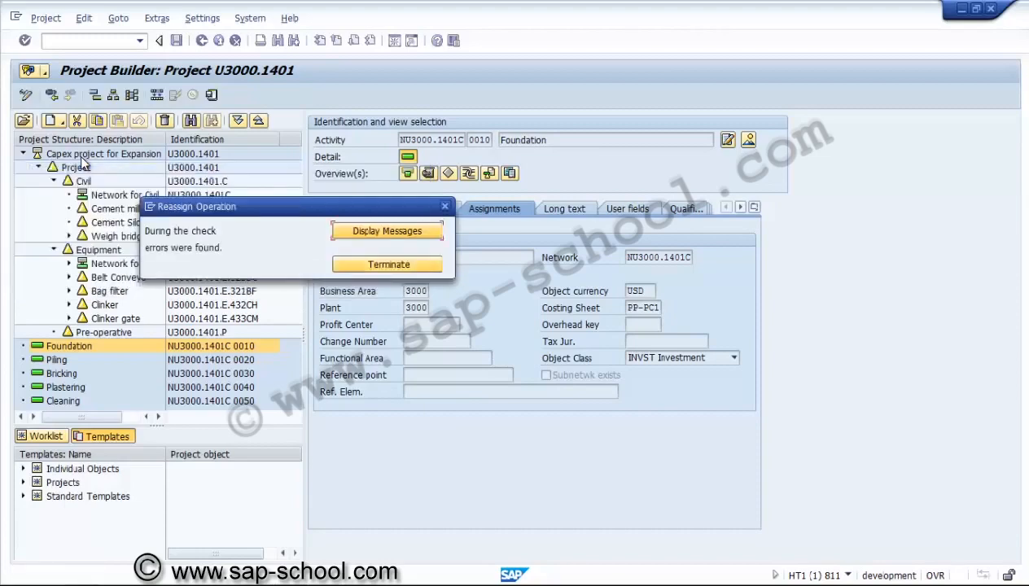
key("Tab")
key("Return")
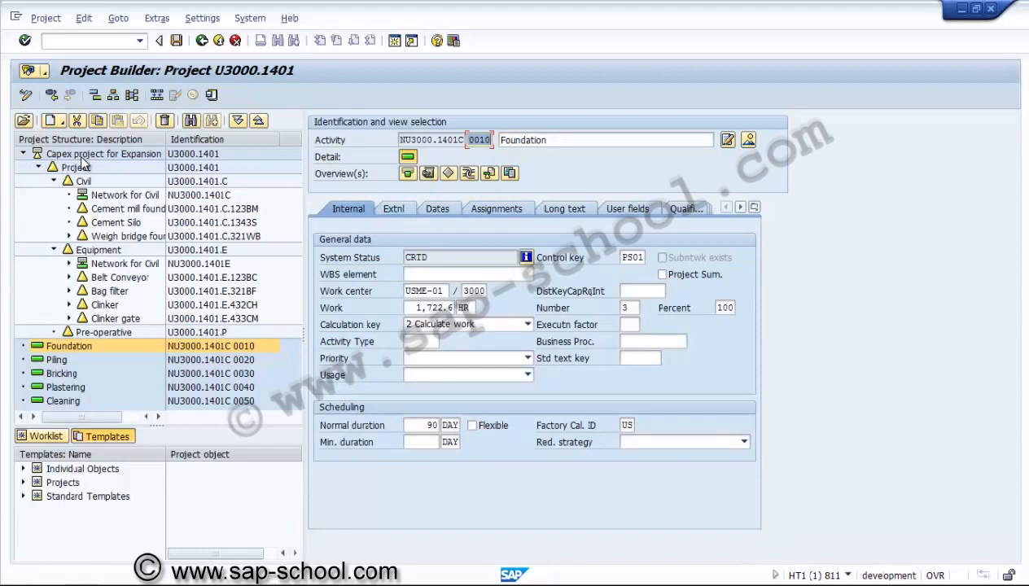
Check the account assignment indicators in the project's WBS overview, including the elements under Weigh bridge foundation.
left_click(82, 158)
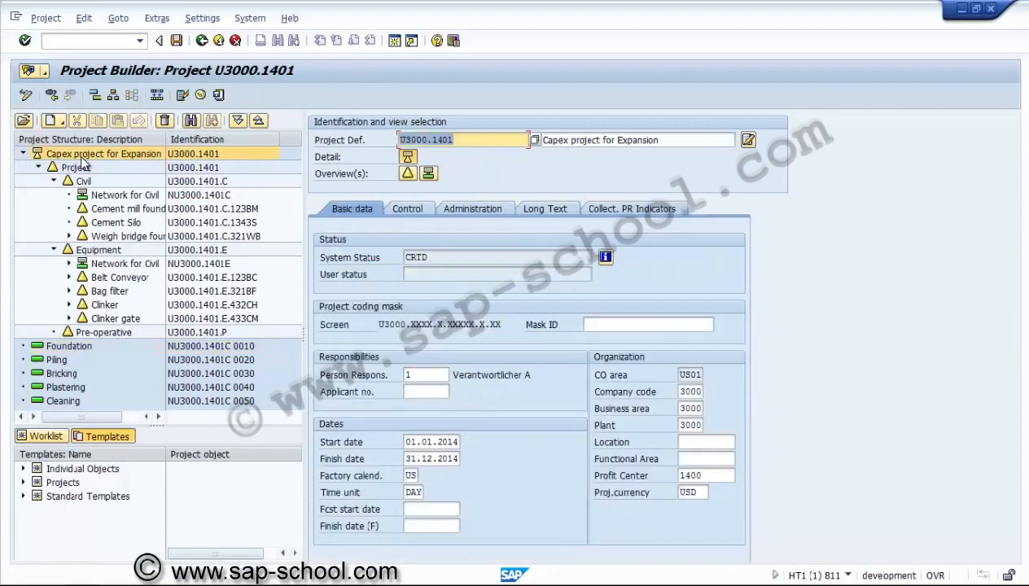
left_click(81, 158)
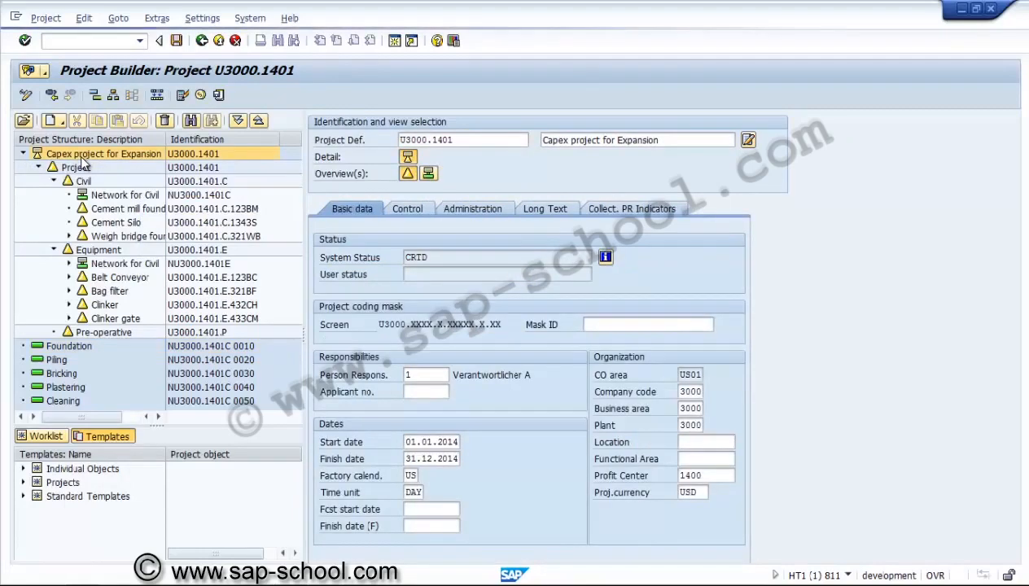
double_click(82, 158)
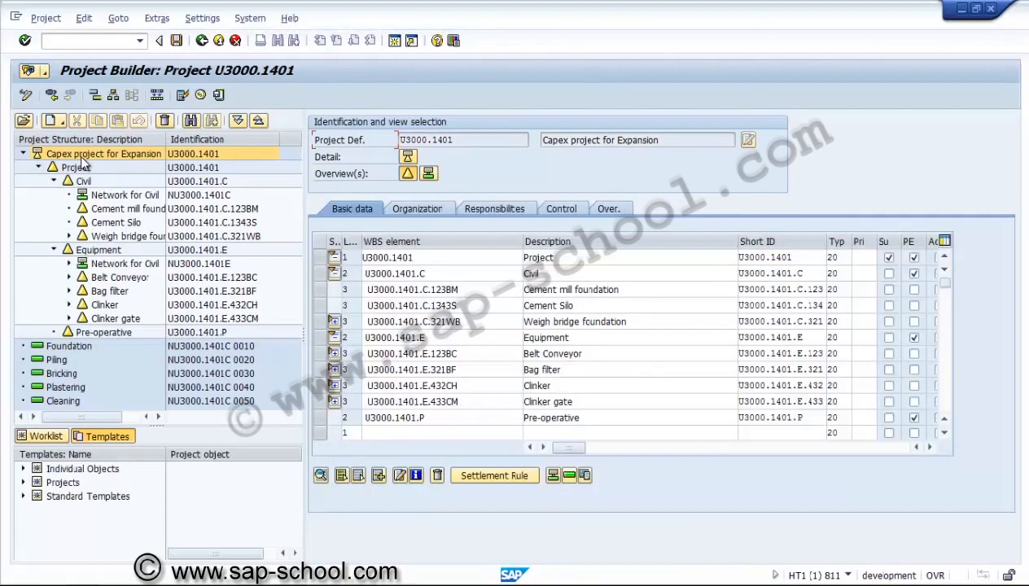
scroll(631, 338, "right", 2)
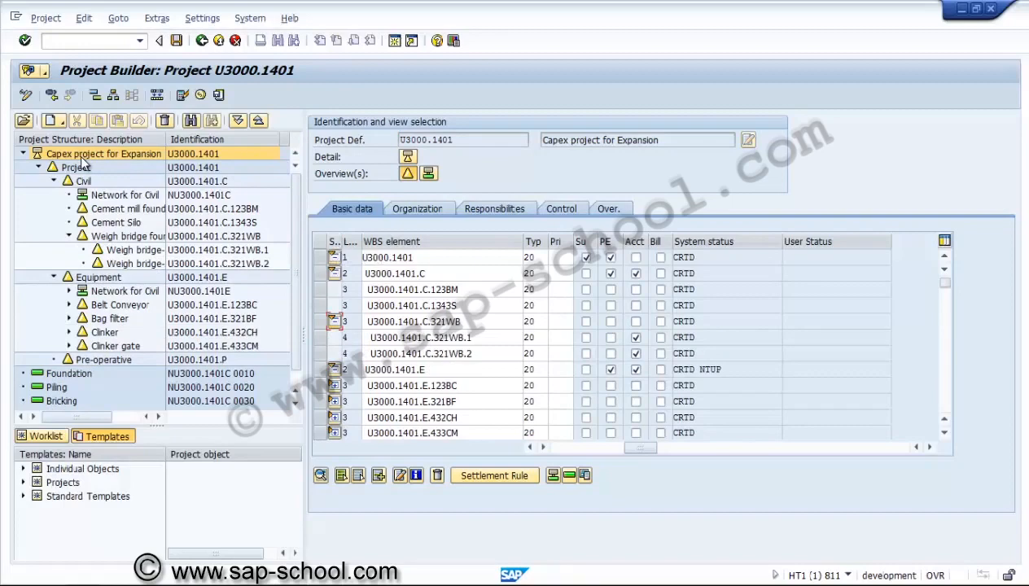
Assign the Foundation activity to WBS element U3000.1401.C.321WB.1 and the Piling activity to U3000.1401.C.321WB.2.
left_click(81, 159)
scroll(81, 163, "down", 1)
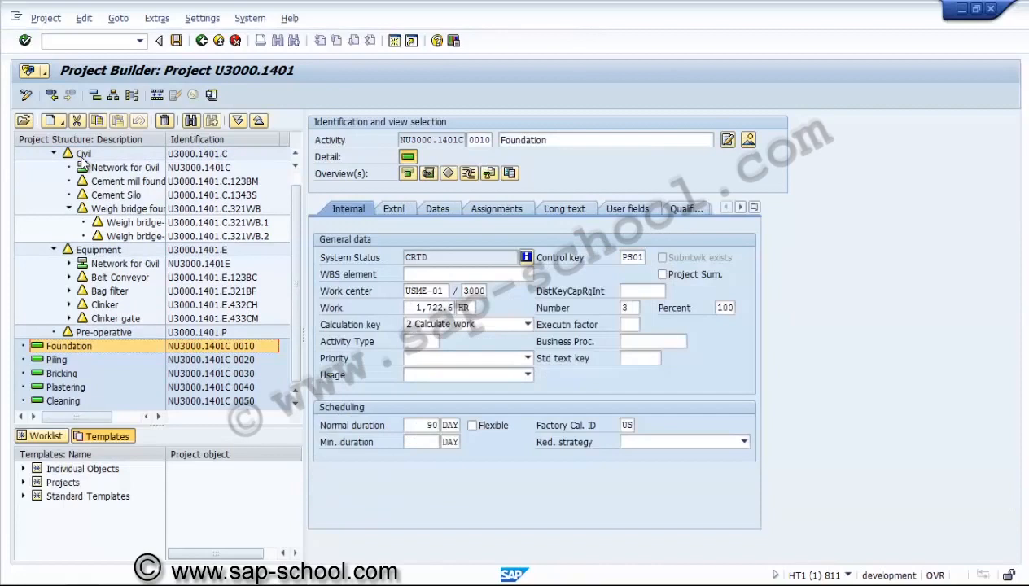
left_click_drag(165, 139, 226, 139)
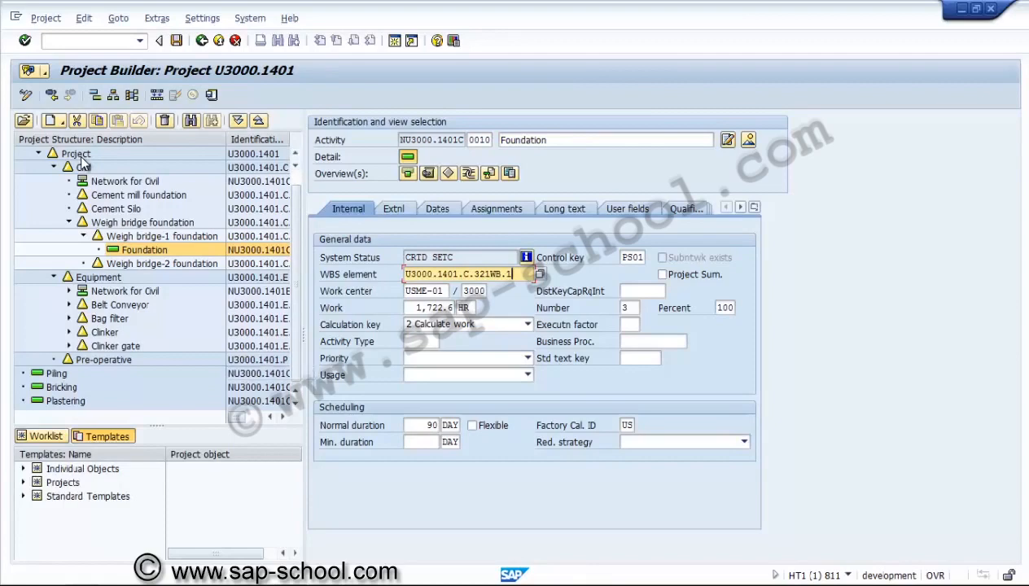
double_click(57, 374)
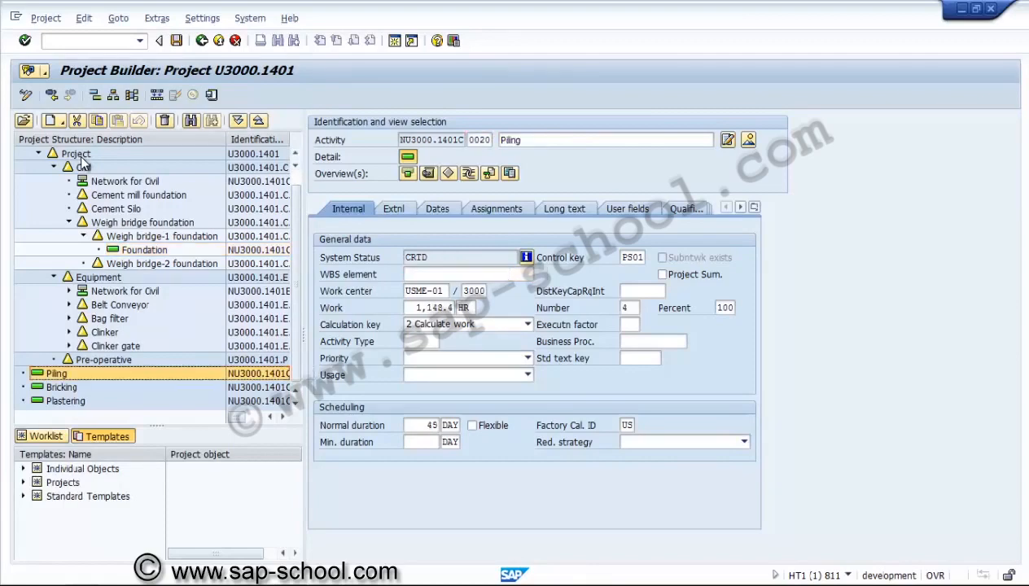
left_click_drag(57, 374, 162, 264)
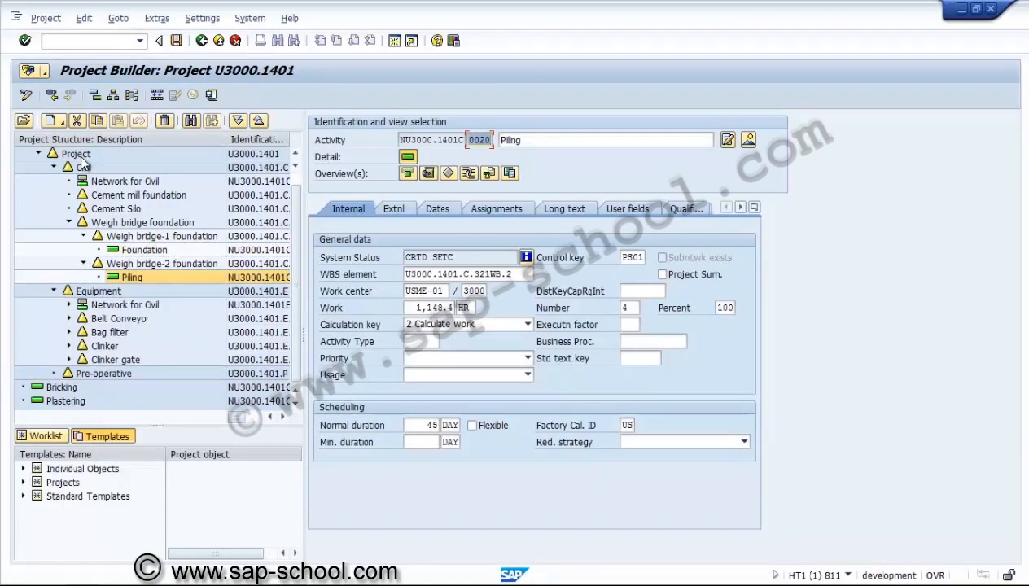
Assign the Bricking activity (0030) to the Weigh bridge-1 foundation and the Plastering activity (0040) to the Weigh bridge-2 foundation.
type("0030")
key("Return")
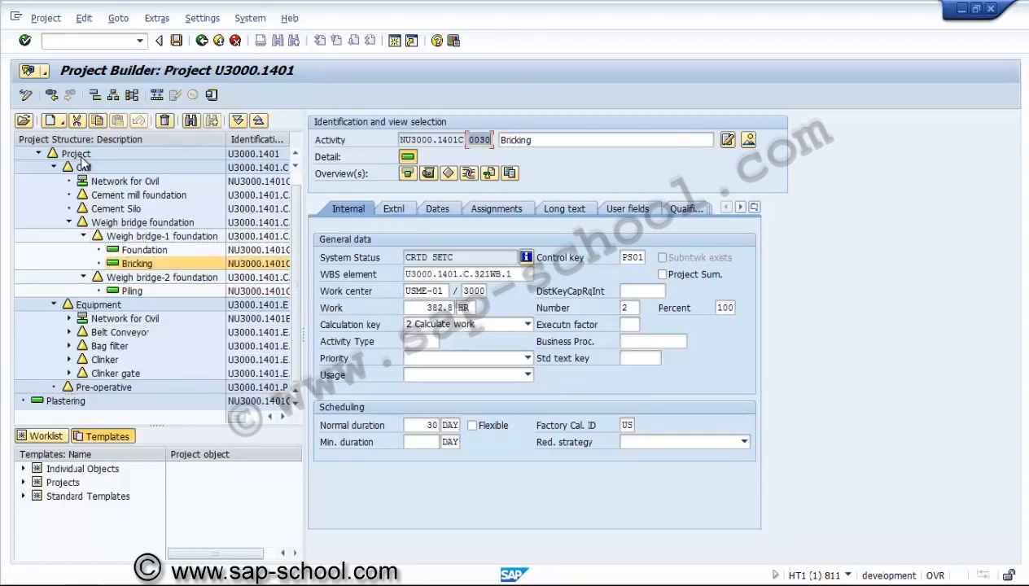
type("0040")
key("Return")
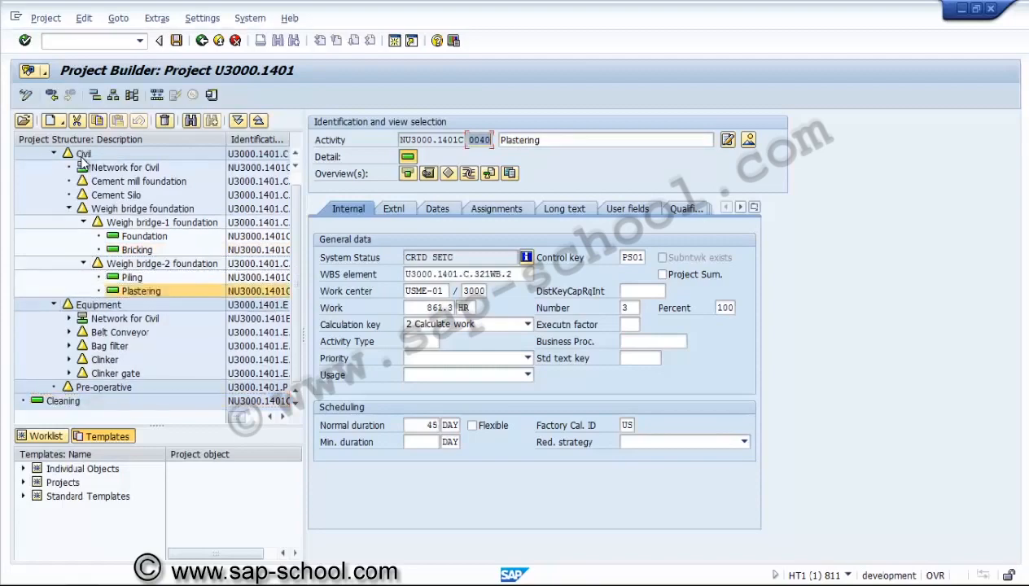
Assign the civil network's Cleaning activity (0050) to the Civil WBS element U3000.1401.C.
type("0050")
key("Return")
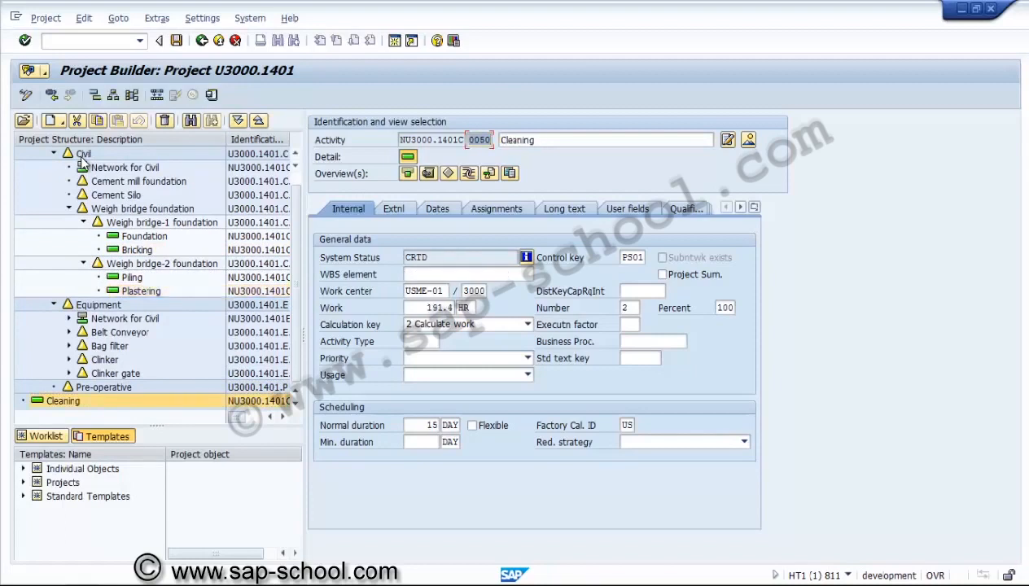
left_click(81, 158)
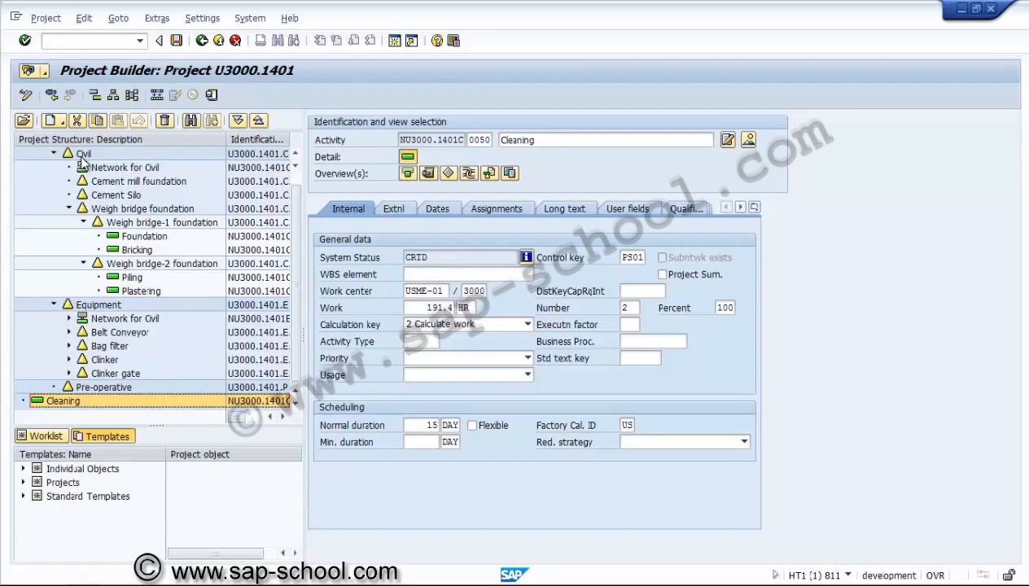
scroll(82, 162, "up", 1)
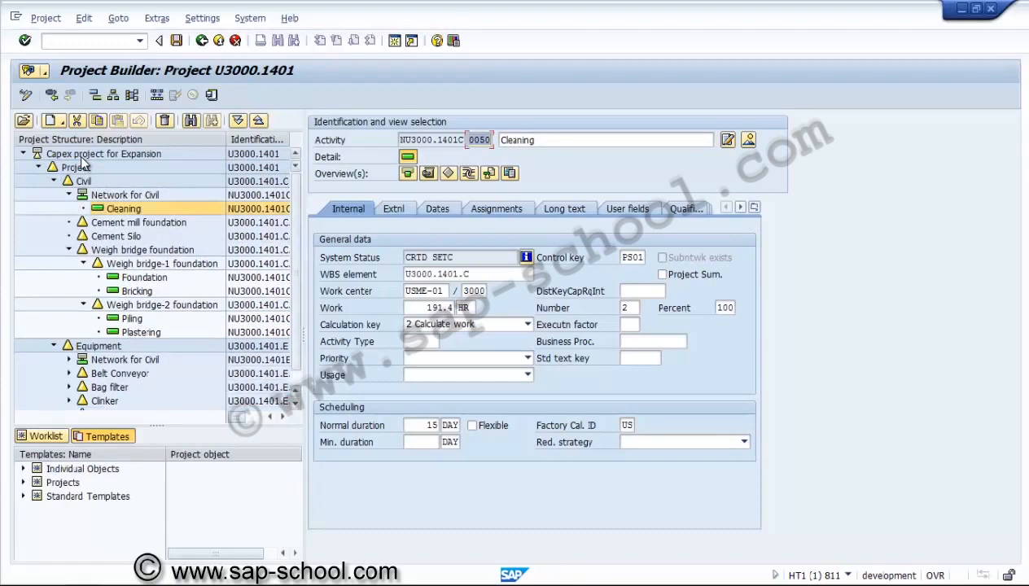
Try to assign the Equipment shifting activity (0010) to the Belt Conveyor-1 motor WBS element, and terminate the reassignment.
scroll(81, 163, "down", 2)
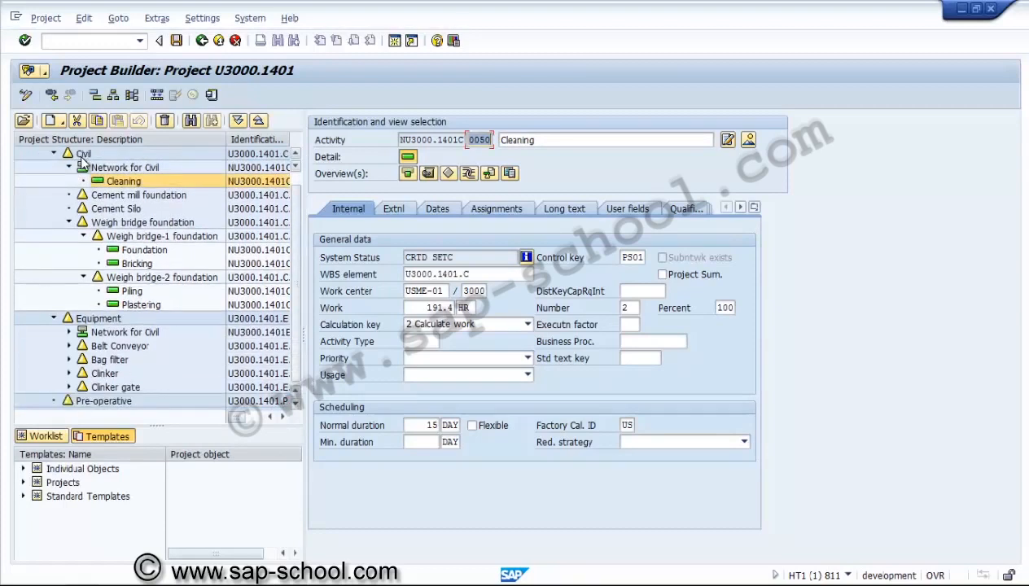
left_click(70, 332)
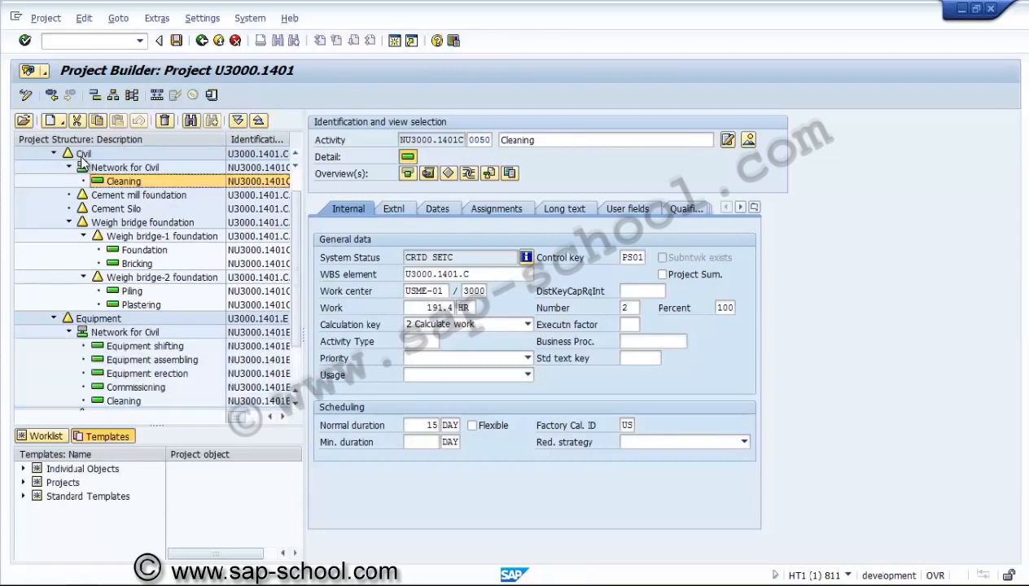
scroll(81, 163, "down", 5)
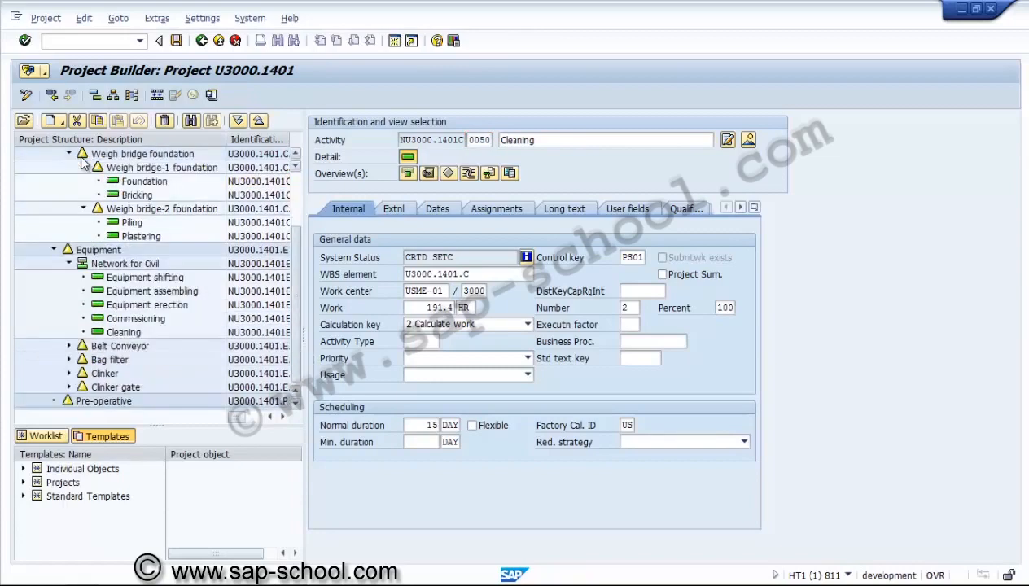
double_click(145, 278)
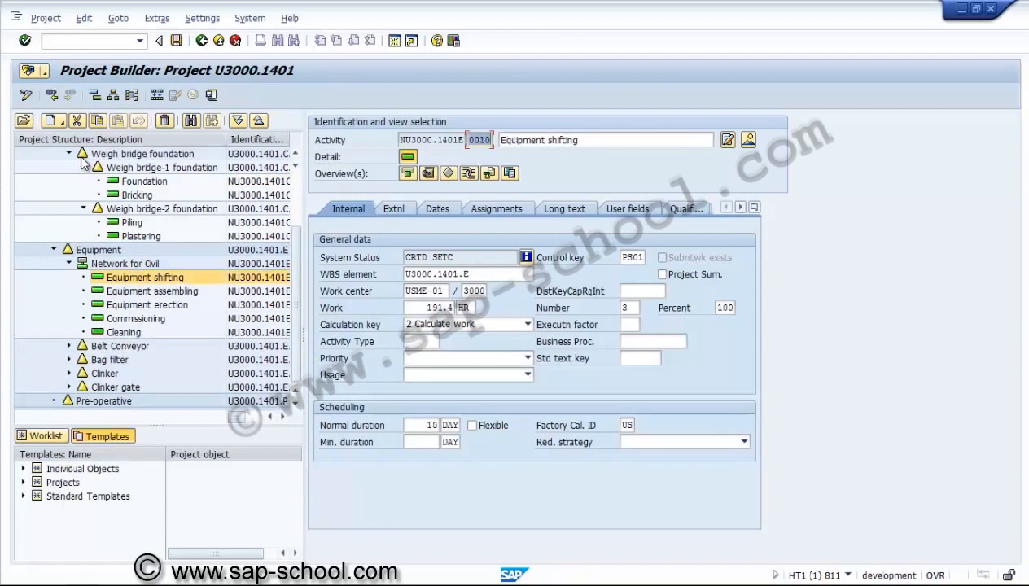
left_click(69, 346)
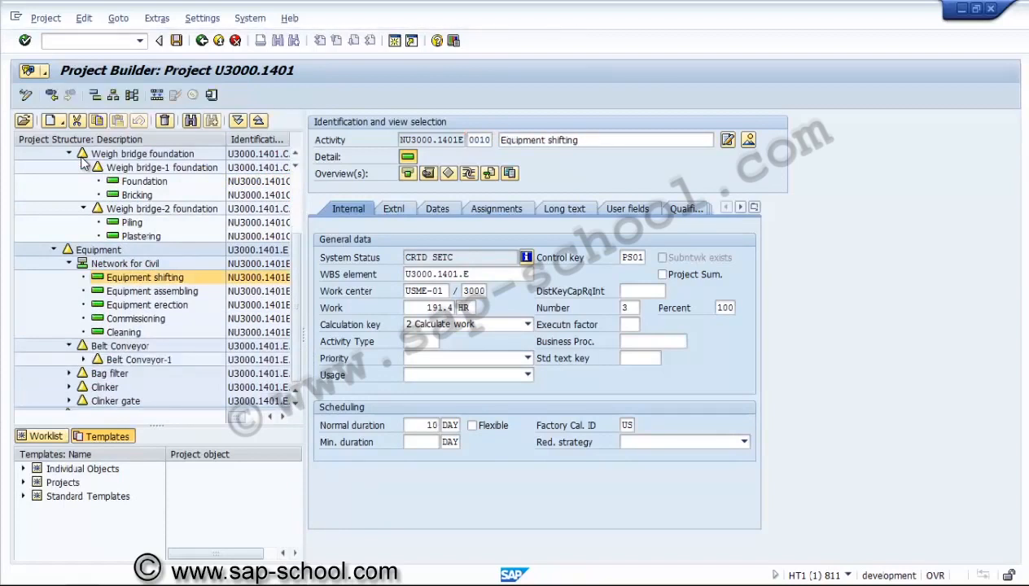
left_click(83, 360)
mouse_move(145, 278)
left_mouse_down()
mouse_move(151, 359)
mouse_move(163, 374)
left_mouse_up()
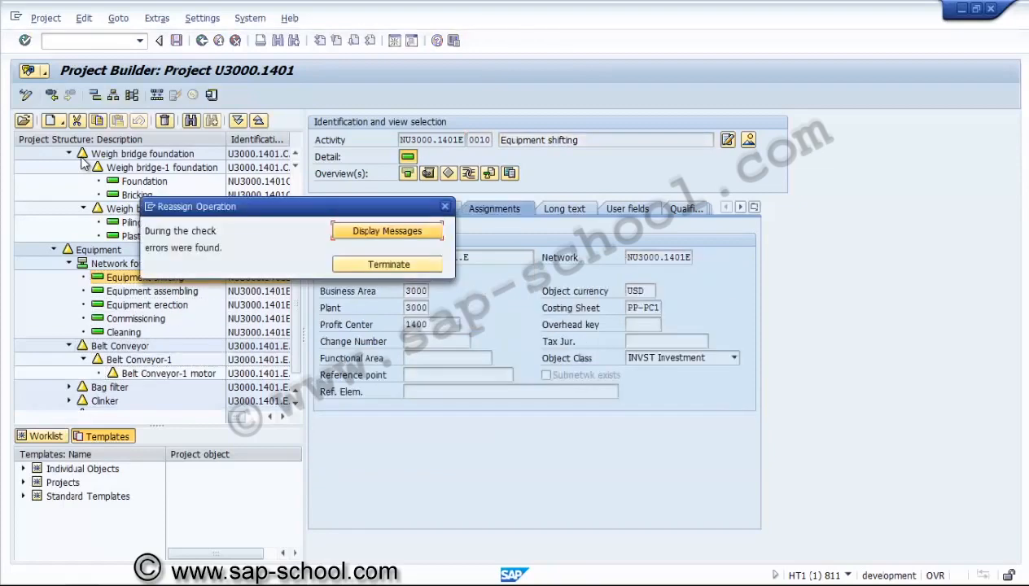
left_click(388, 265)
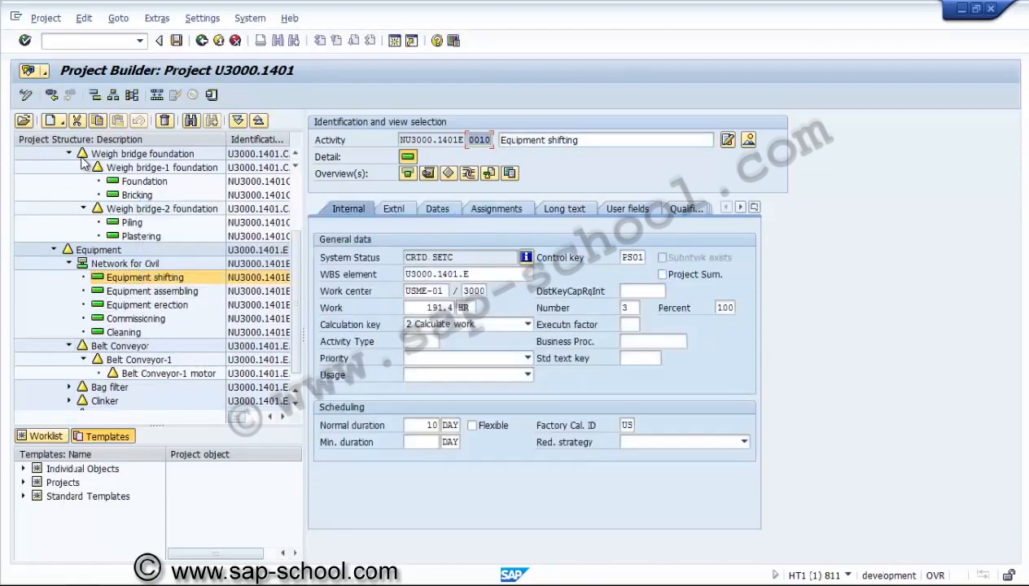
Open the project's WBS overview and expand the elements under U3000.1401.E.321BF, U3000.1401.E.432CH and U3000.1401.E.433CM.
scroll(81, 163, "down", 2)
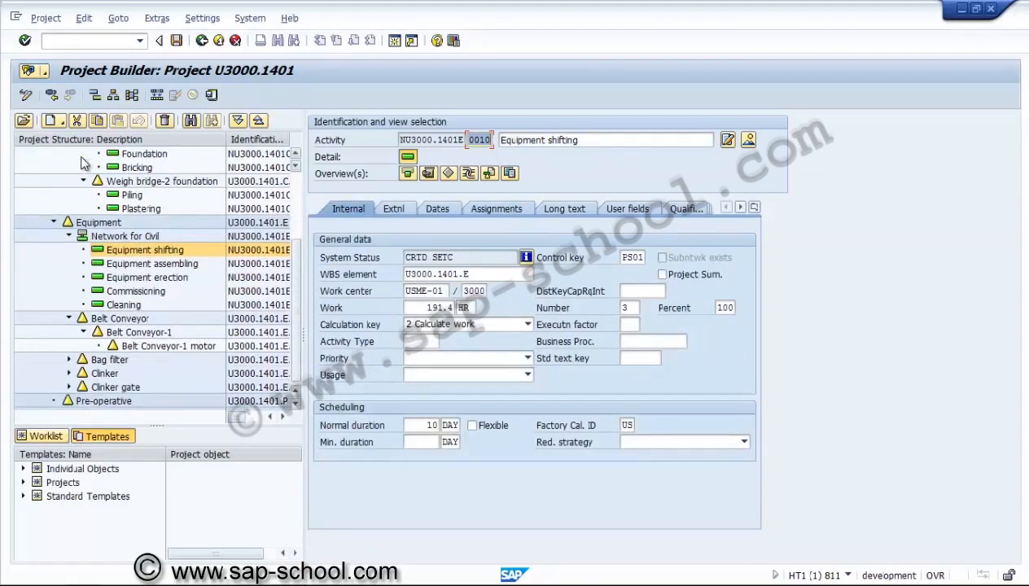
scroll(81, 163, "up", 3)
left_click(82, 155)
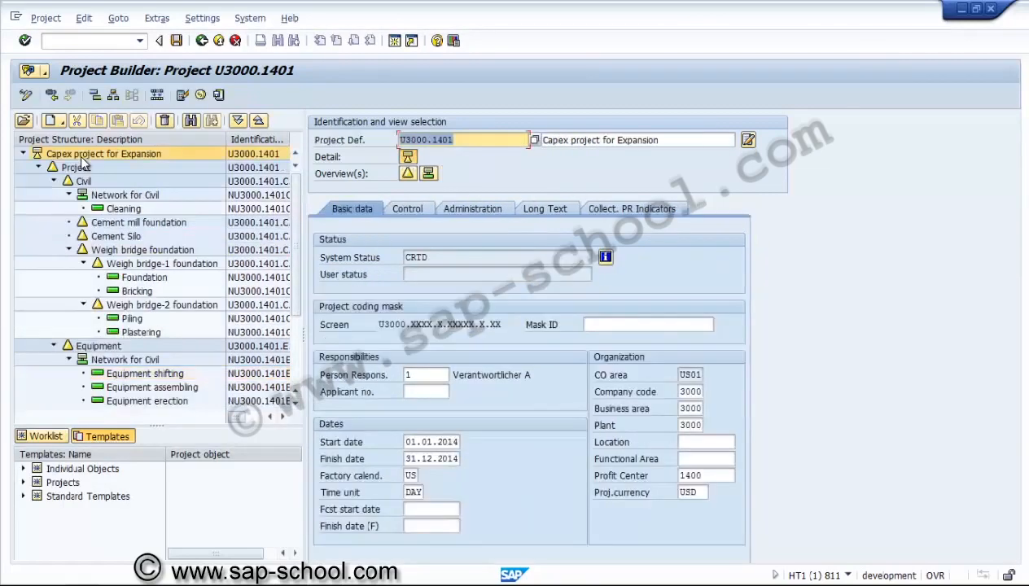
left_click(408, 174)
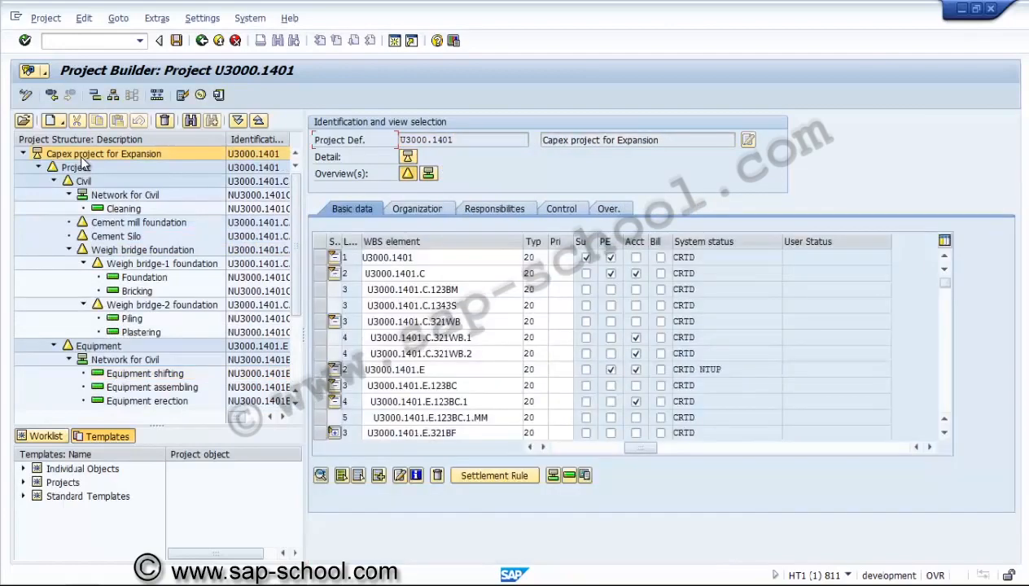
left_click(945, 433)
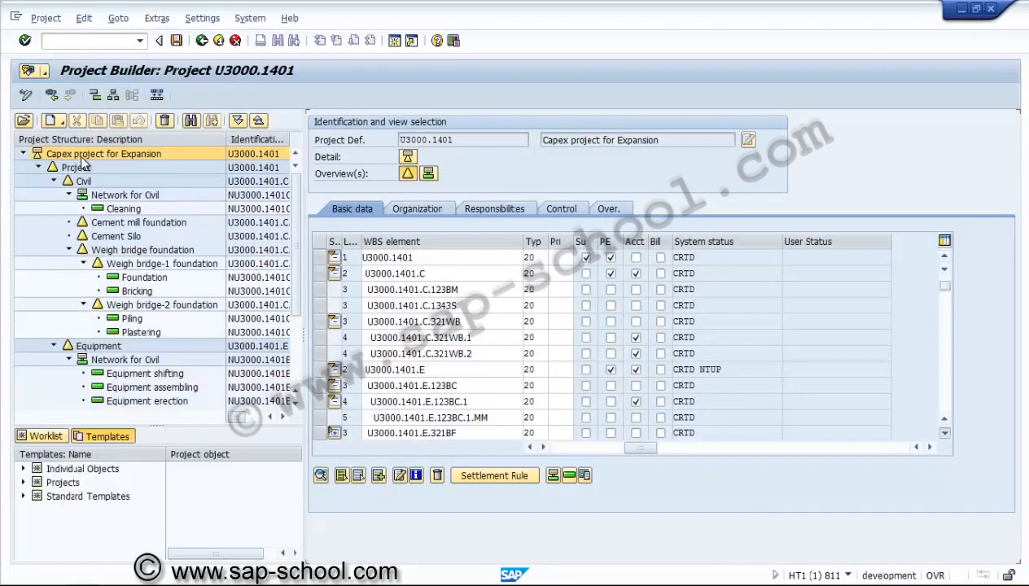
left_click(945, 433)
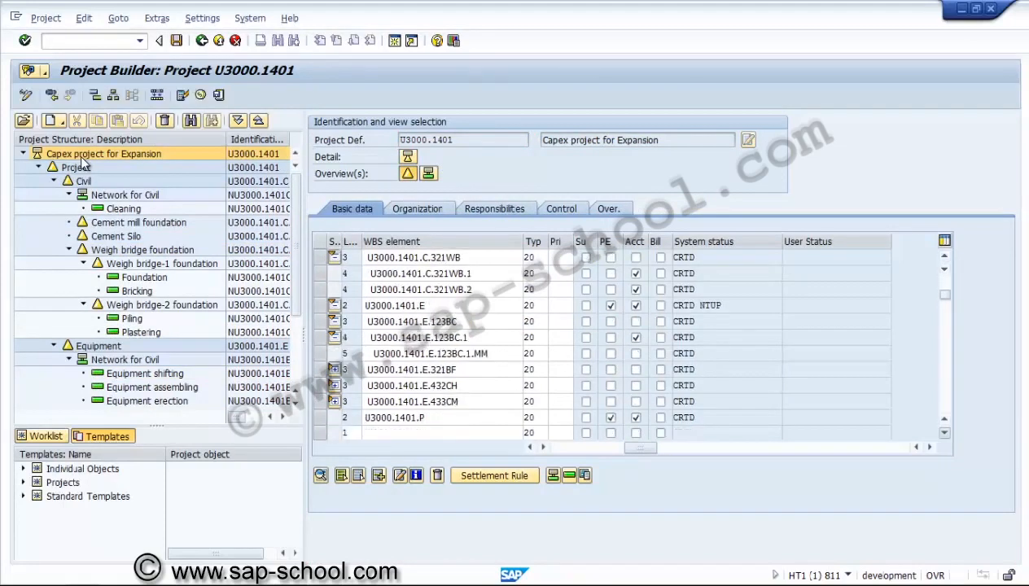
left_click(944, 433)
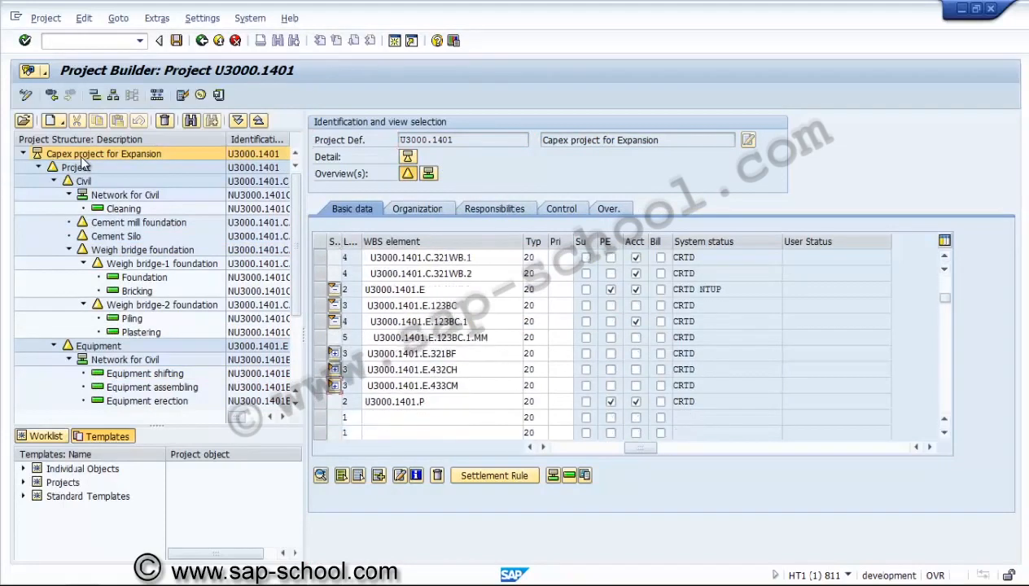
left_click(335, 386)
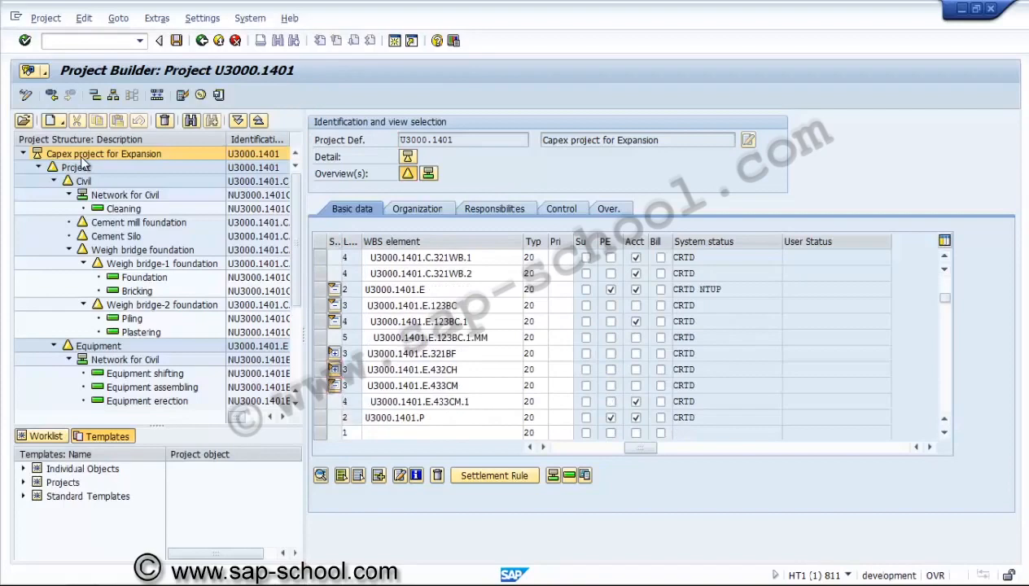
left_click(333, 369)
left_click(334, 353)
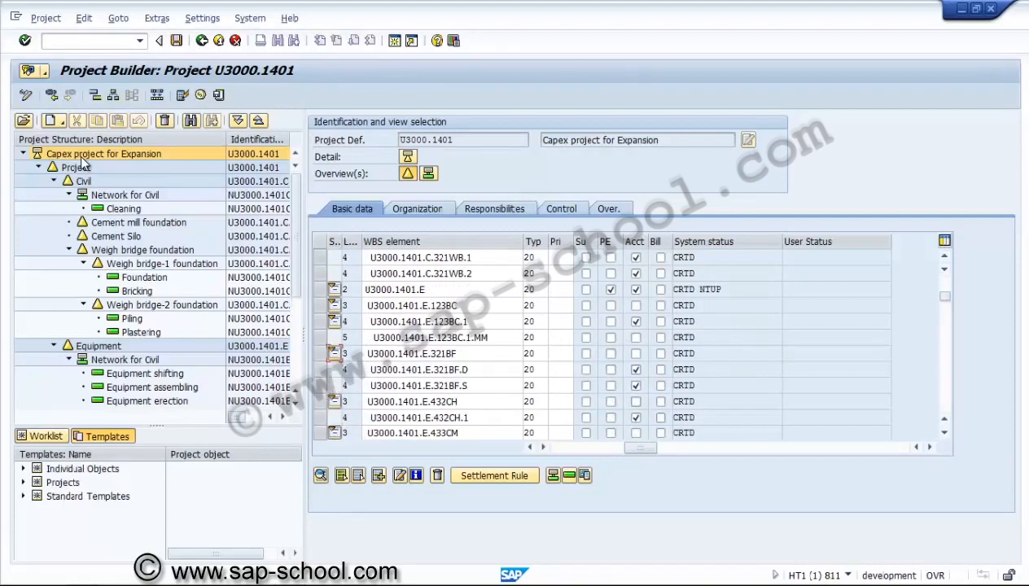
Set the account assignment indicator for U3000.1401.E.432CH, U3000.1401.E.321BF, U3000.1401.E.123BC.1.MM and U3000.1401.E.123BC.
left_click(636, 402)
left_click(636, 353)
left_click(636, 337)
left_click(636, 305)
Assign the Equipment shifting activity (0010) to the Belt Conveyor-1 motor element U3000.1401.E.123BC.1.MM.
left_click(145, 373)
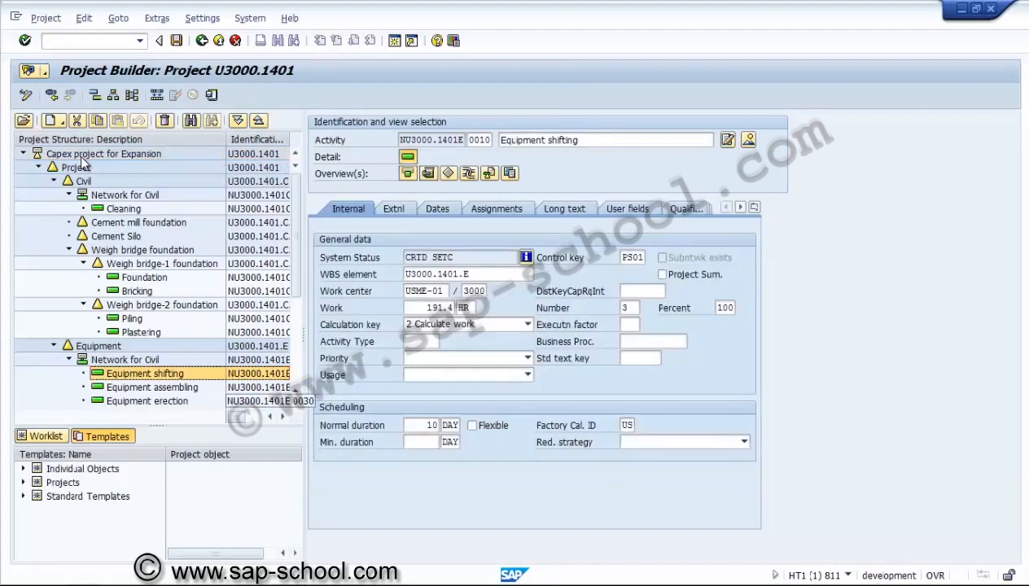
left_click(273, 401)
left_click(296, 403)
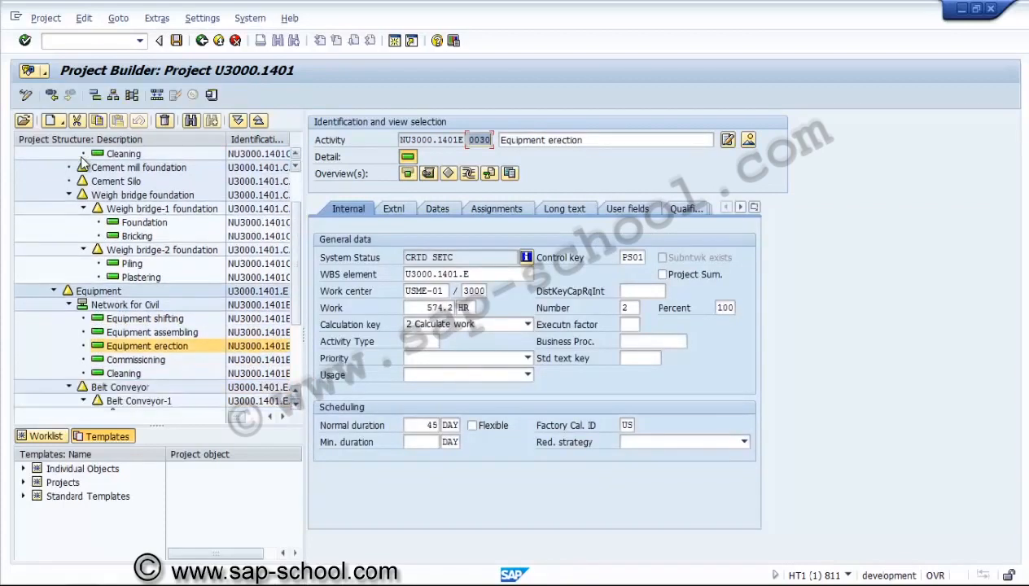
scroll(85, 163, "down", 4)
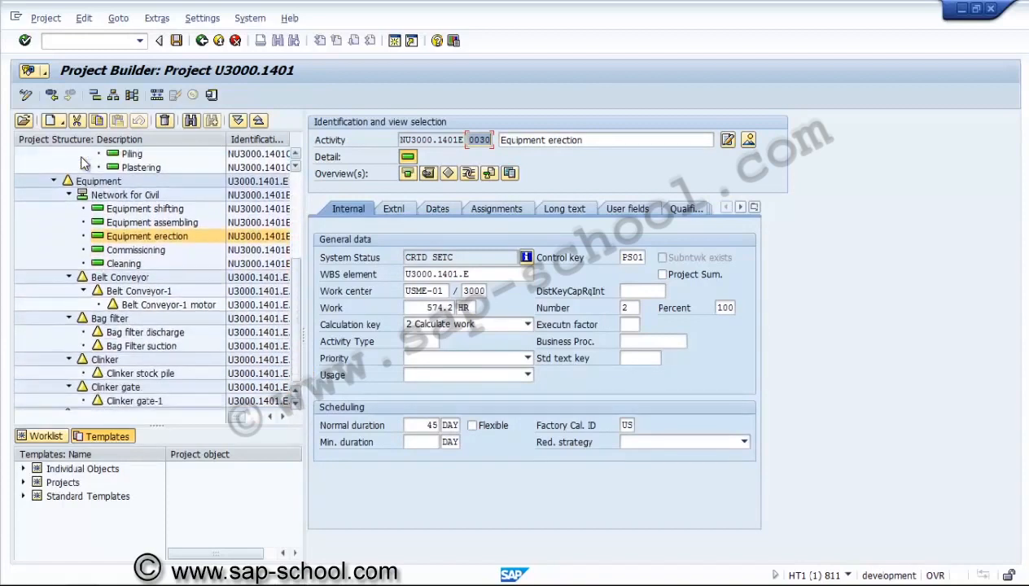
left_click(145, 210)
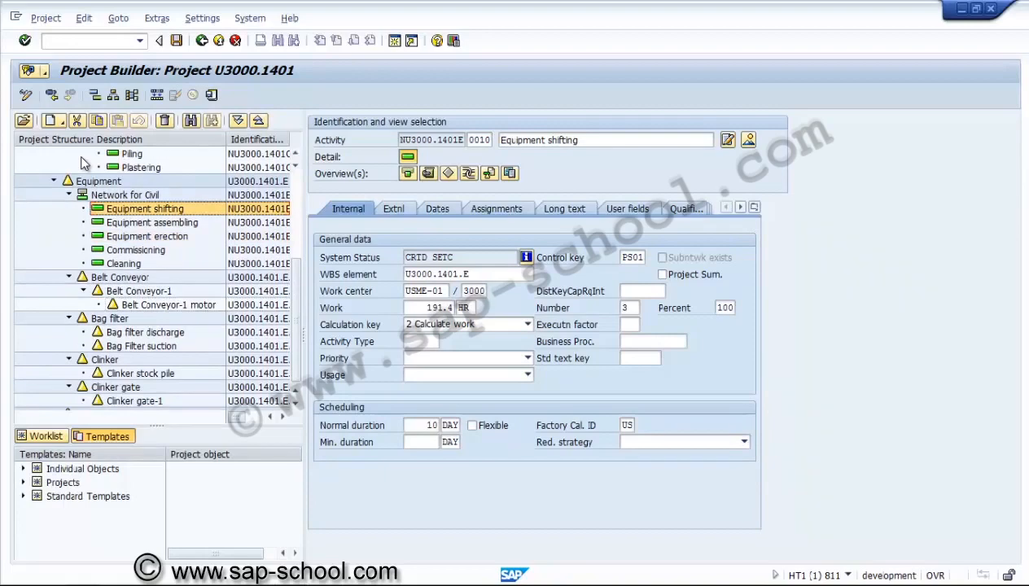
left_click_drag(145, 210, 169, 304)
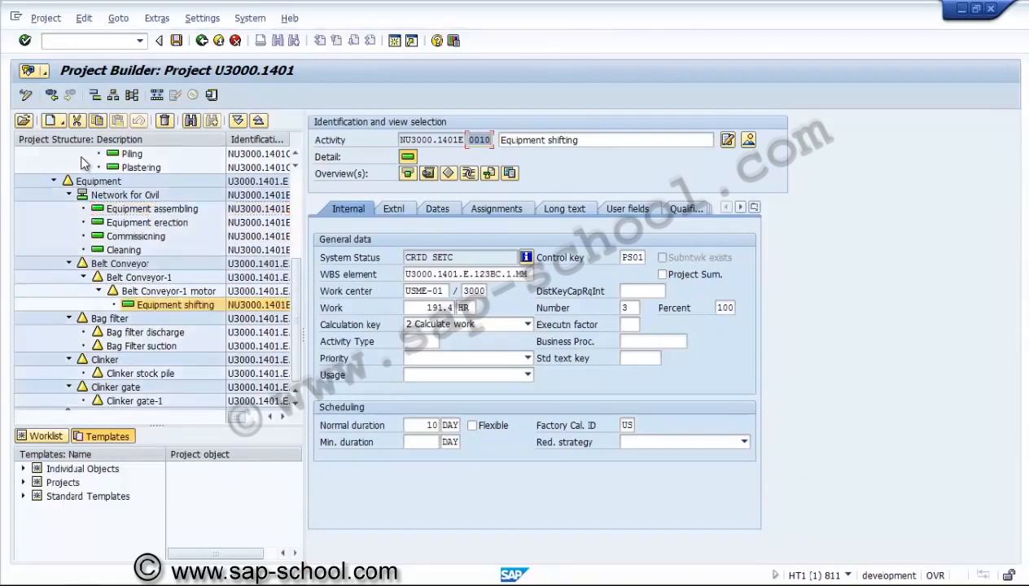
Assign the Equipment assembling activity to Bag filter discharge and the Equipment erection activity to Clinker gate-1.
left_click(152, 210)
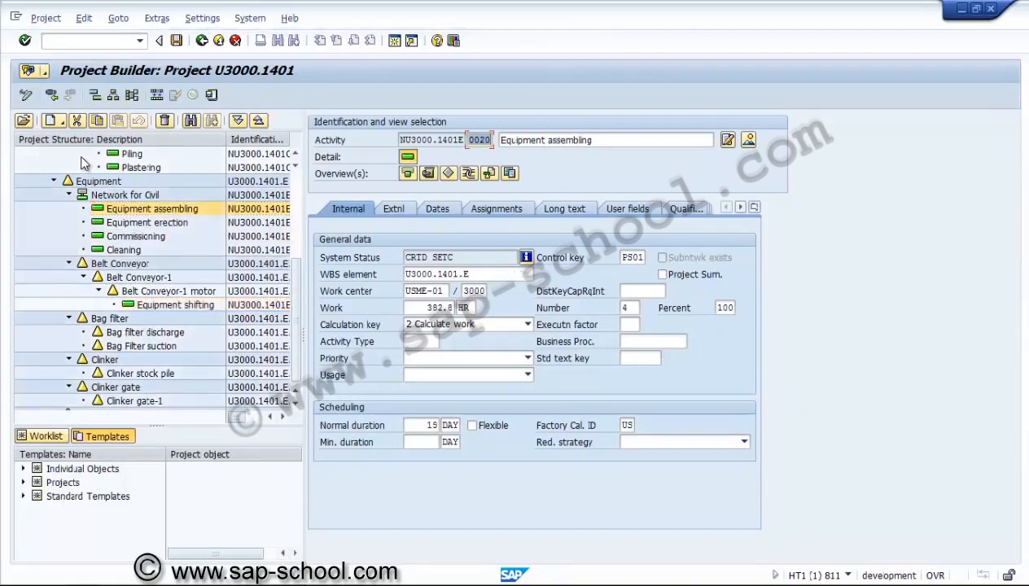
left_click_drag(152, 209, 144, 333)
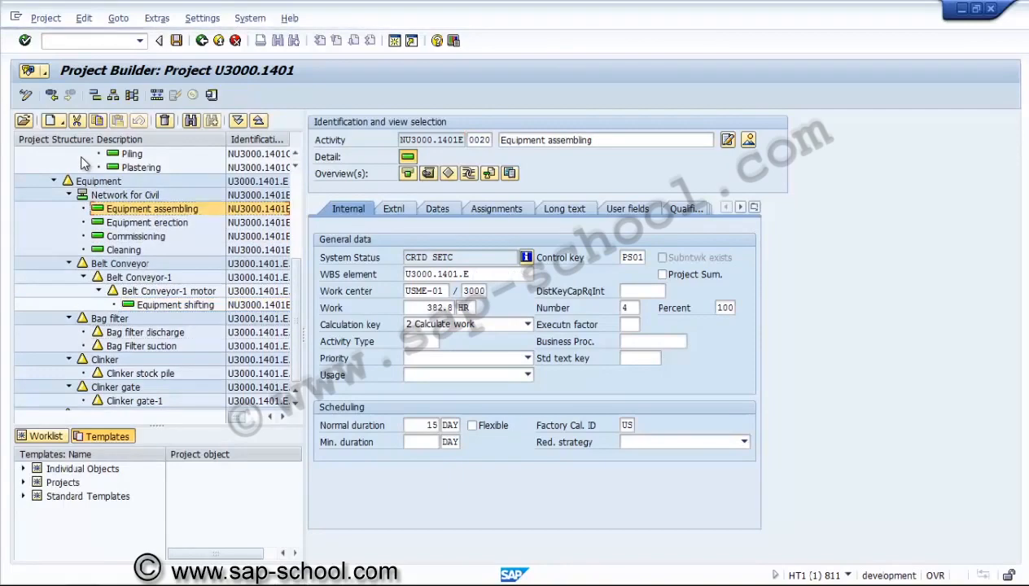
left_click(147, 209)
mouse_move(146, 209)
left_mouse_down()
mouse_move(122, 305)
mouse_move(135, 400)
mouse_move(134, 386)
left_mouse_up()
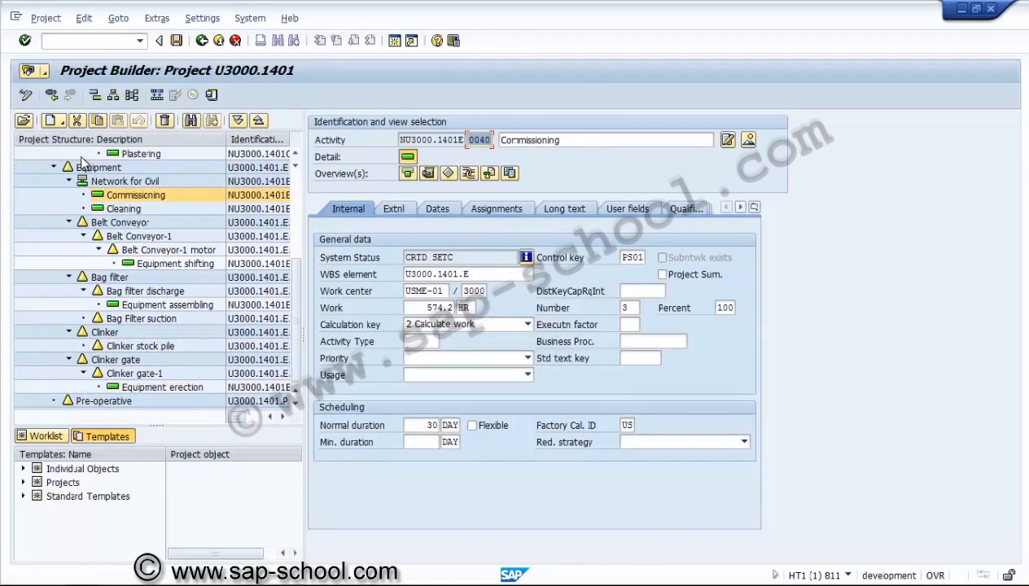
Assign the Commissioning activity (0040) to Belt Conveyor-1, U3000.1401.E.123BC.1, and save the project.
left_click_drag(136, 196, 139, 236)
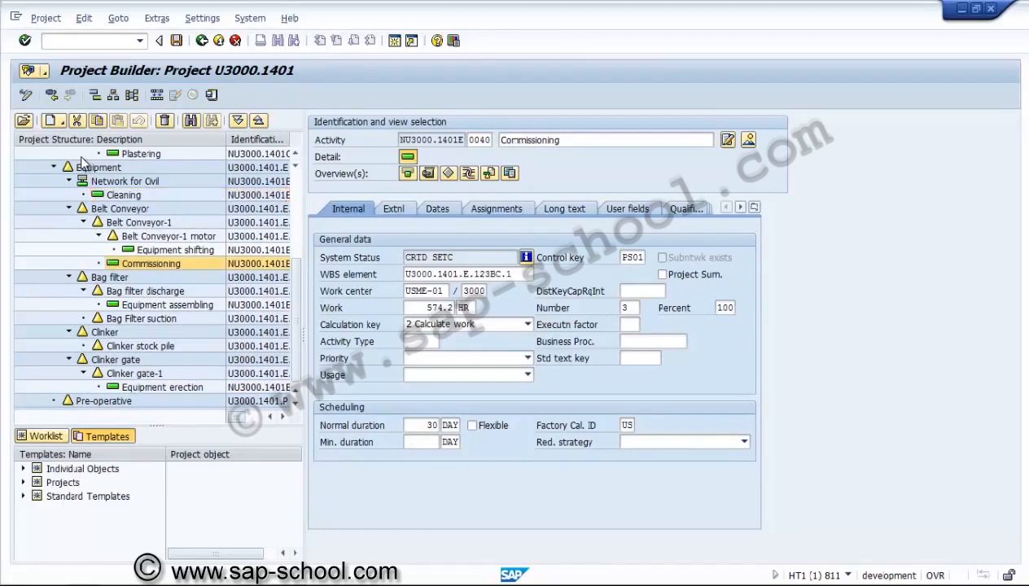
left_click(124, 194)
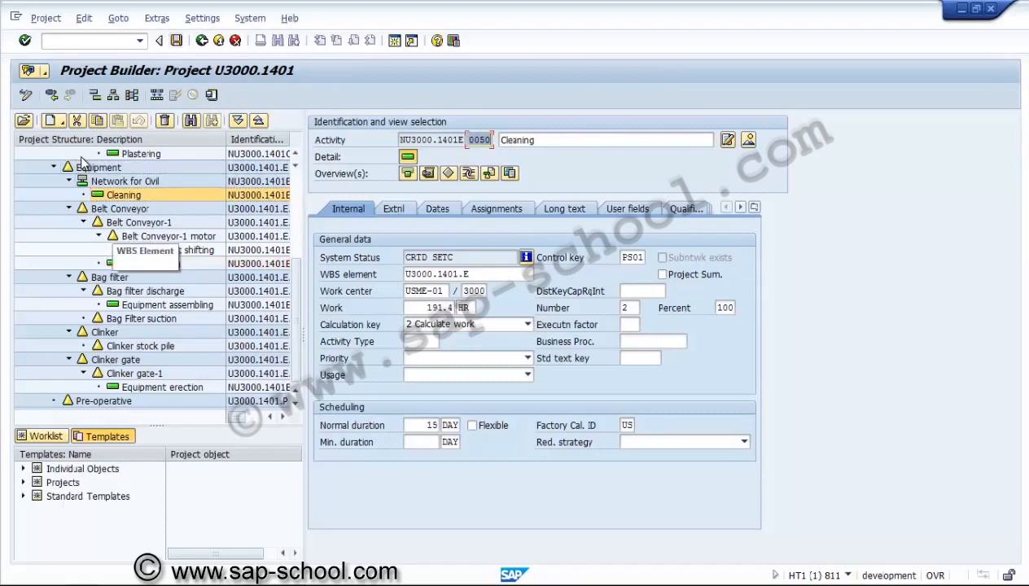
key("ctrl+s")
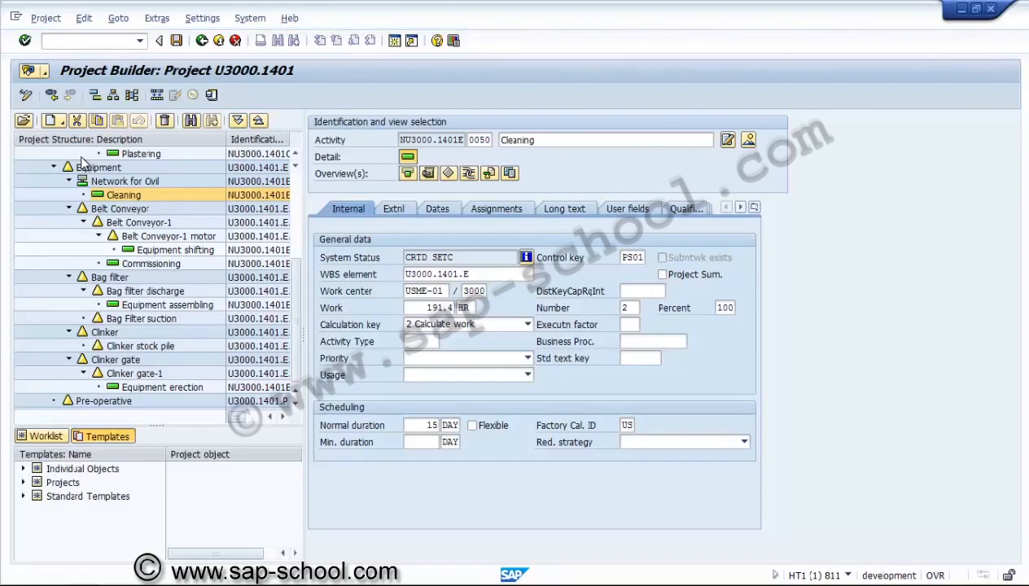
key("ctrl+s")
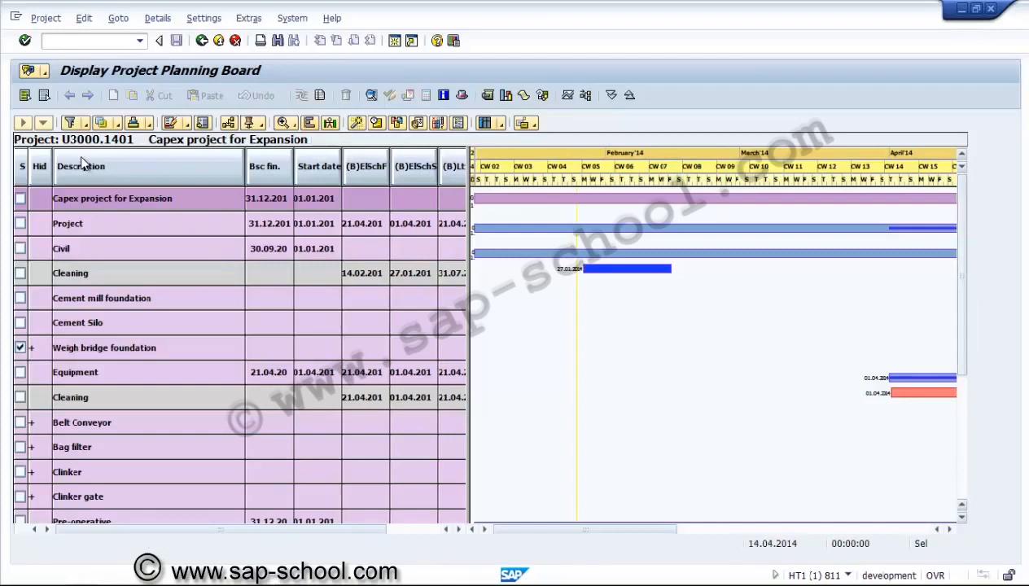
Leave the planning board, expand the whole structure of project U3000.1401, and reopen the planning board with all activities.
scroll(85, 164, "down", 3)
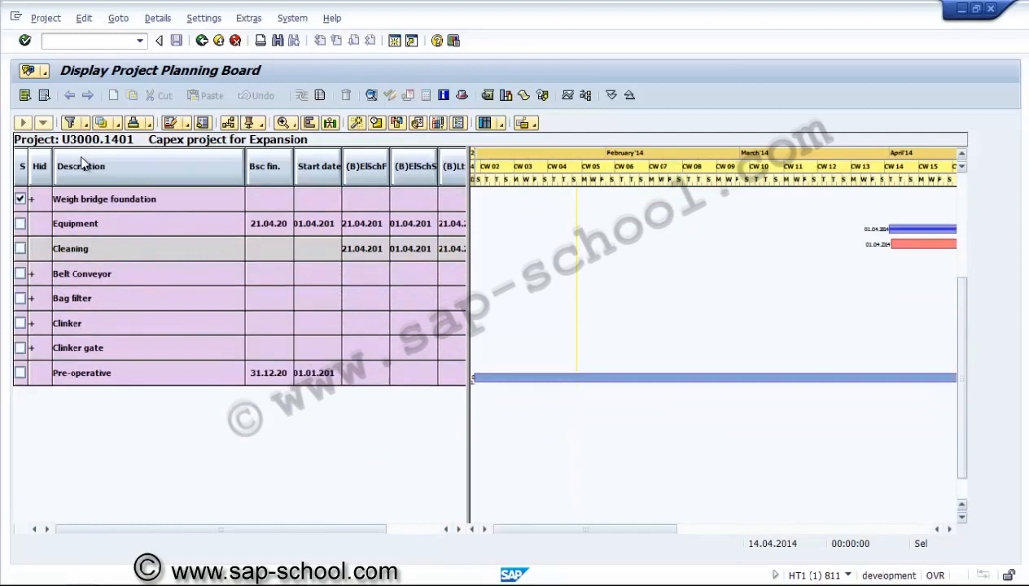
scroll(85, 164, "up", 3)
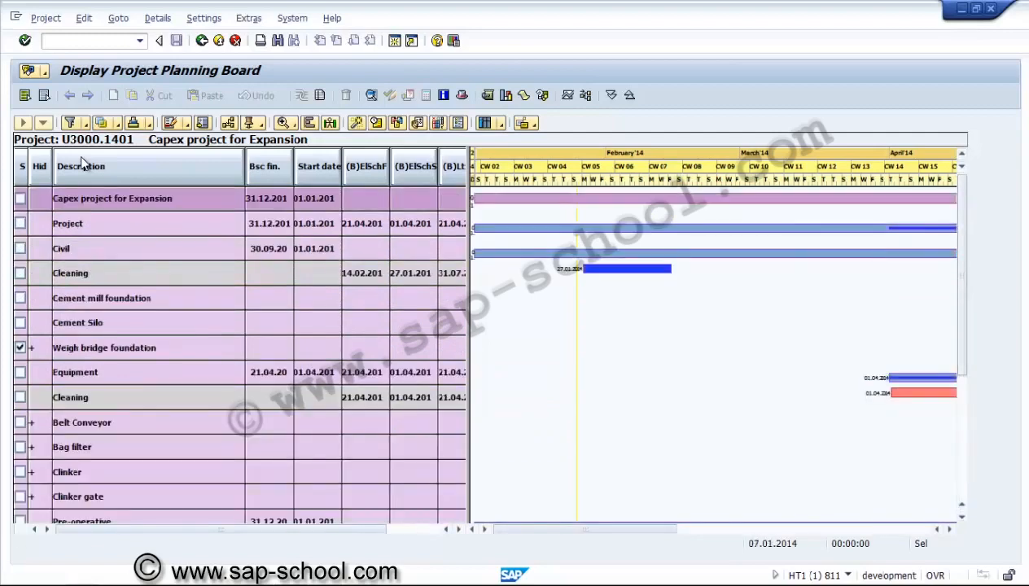
key("F3")
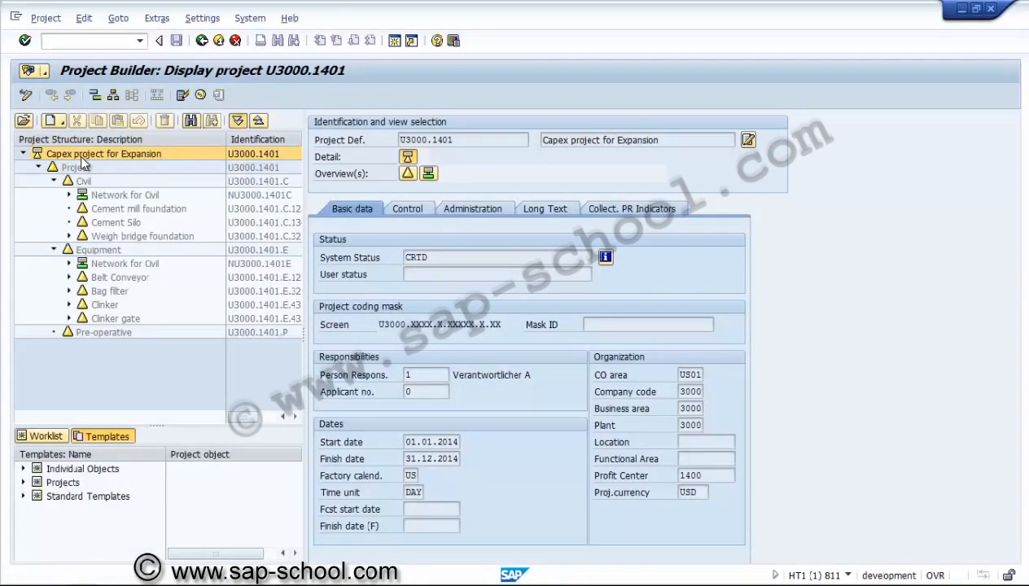
left_click(238, 121)
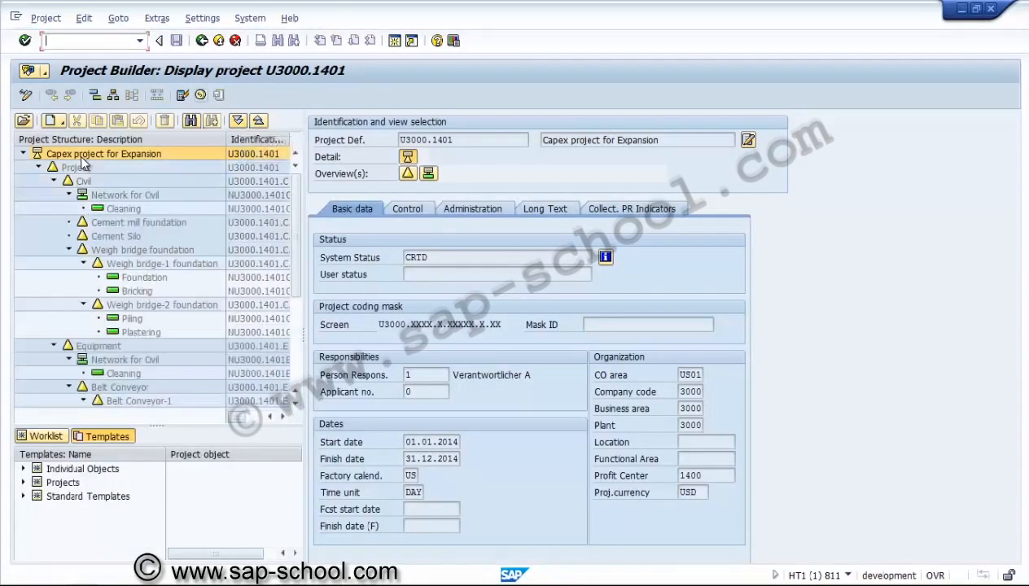
left_click(95, 95)
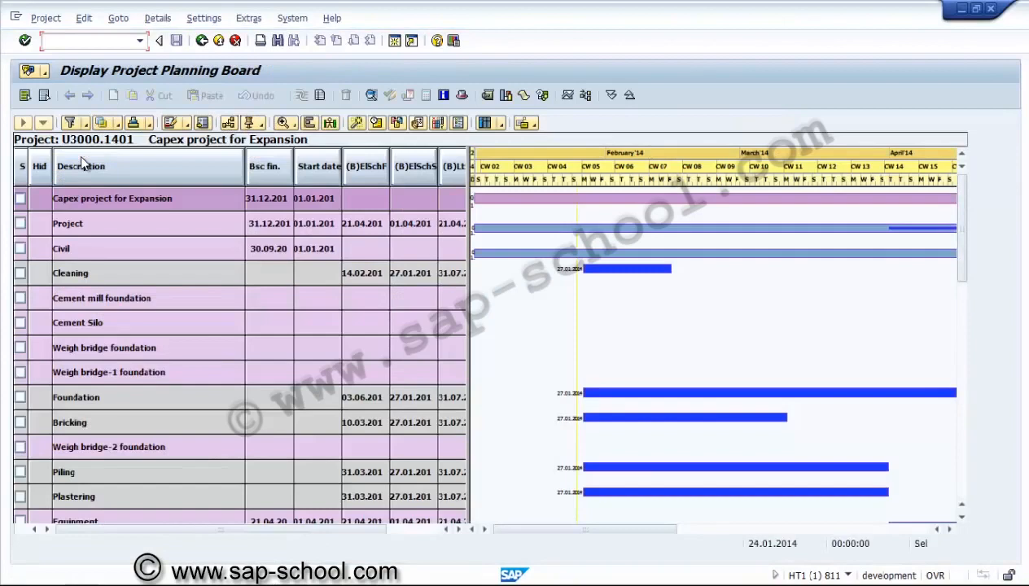
Review the scheduled dates and bars of all project activities in the planning board and return to the Project Builder.
left_click(963, 456)
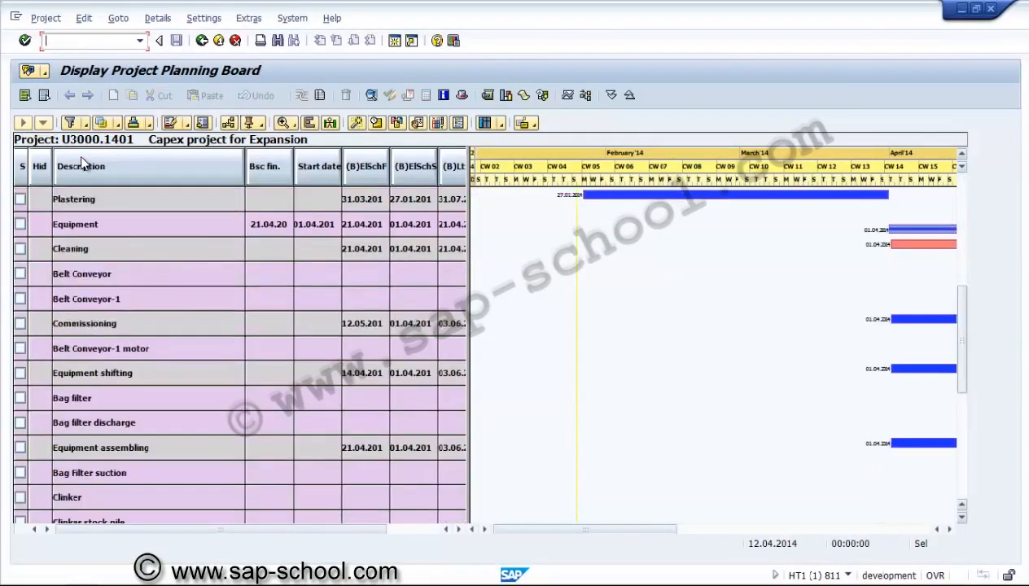
left_click(963, 456)
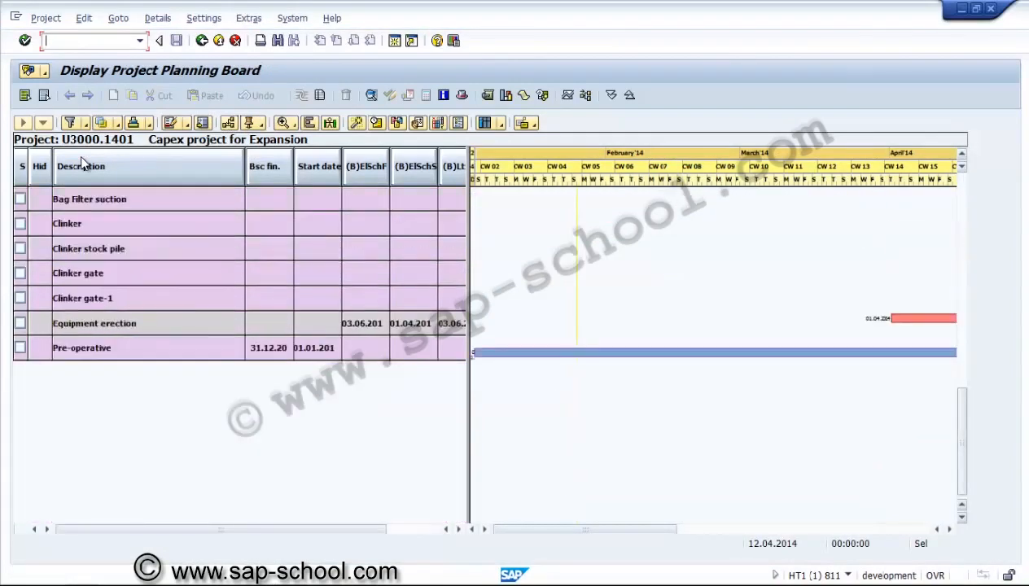
scroll(81, 163, "up", 4)
scroll(82, 162, "up", 4)
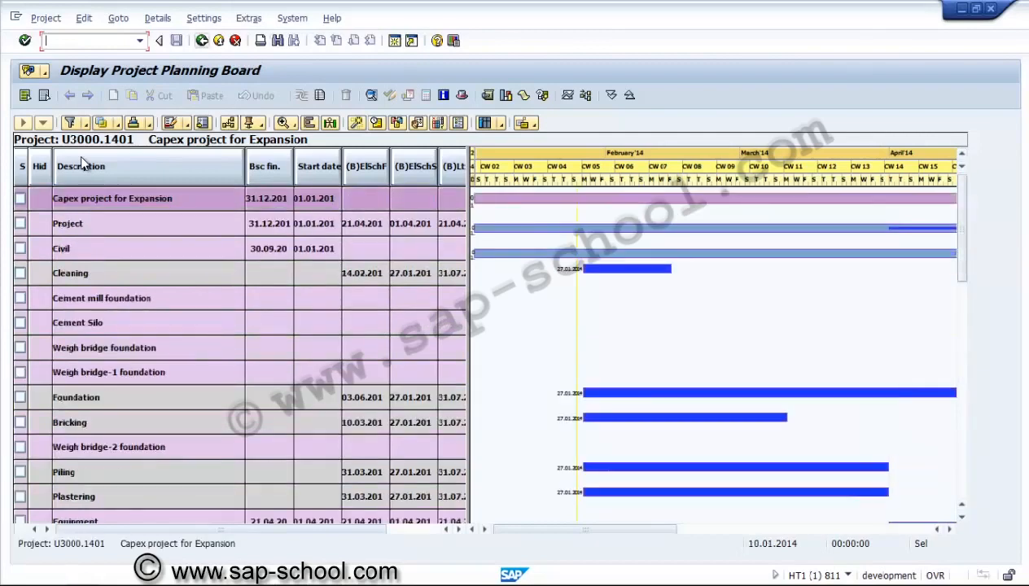
key("F3")
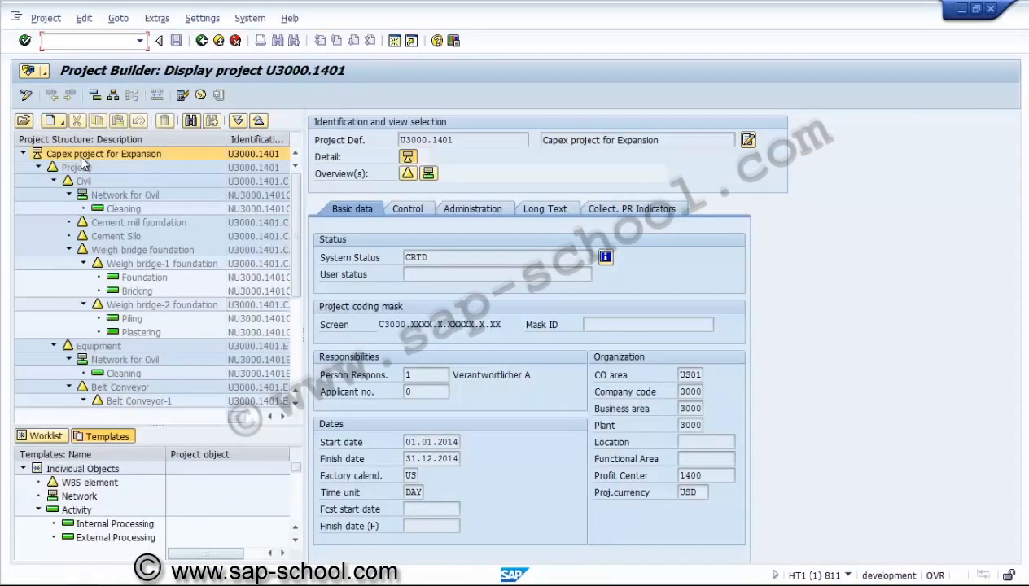
Open project U3000.1402 from the last processed projects and expand its complete WBS structure.
double_click(79, 155)
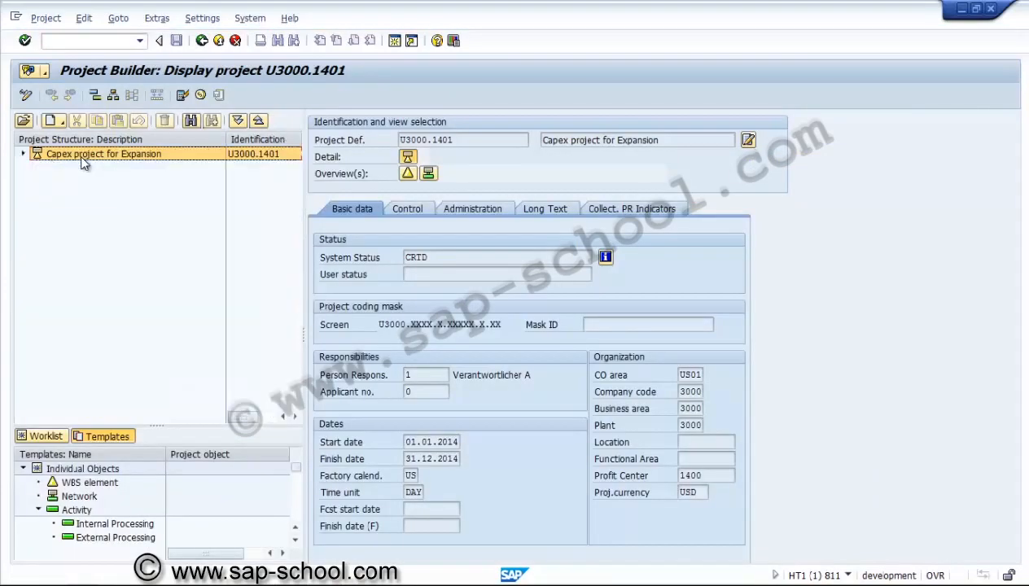
left_click(40, 436)
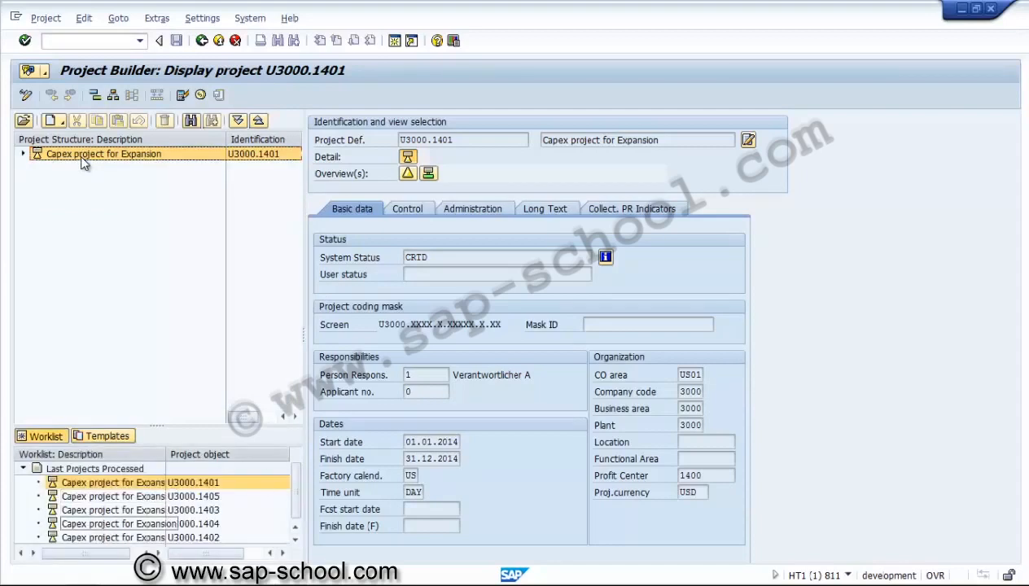
left_click(113, 537)
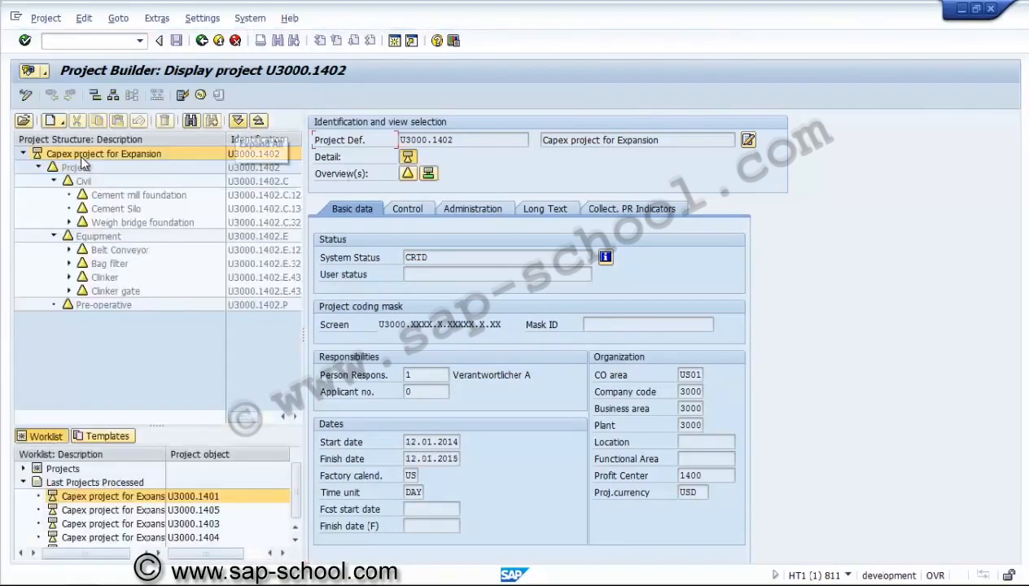
left_click(237, 120)
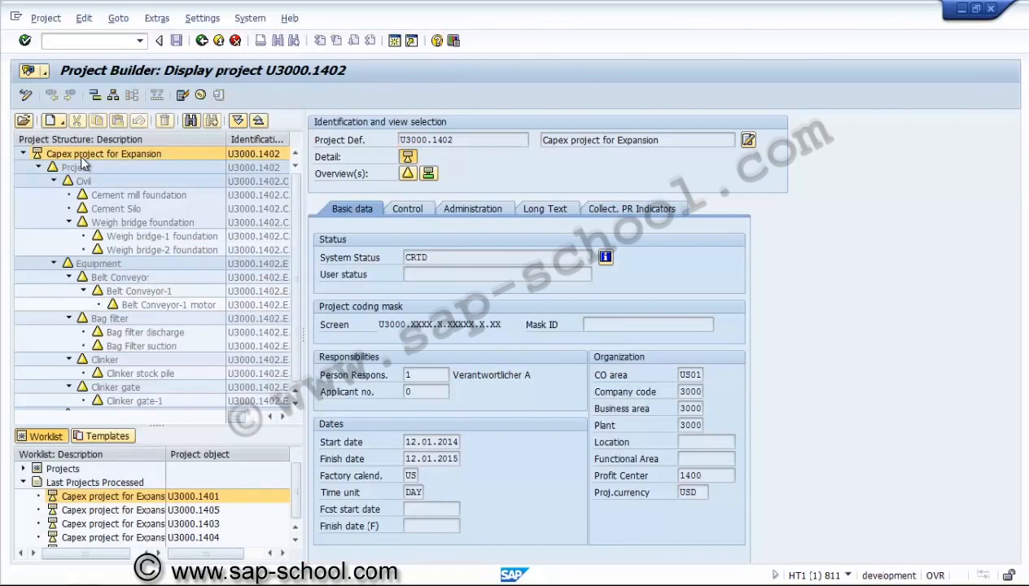
Apply the Network object template to the Civil element U3000.1402.C, opening its subproject for editing.
left_click(84, 181)
left_click(99, 264)
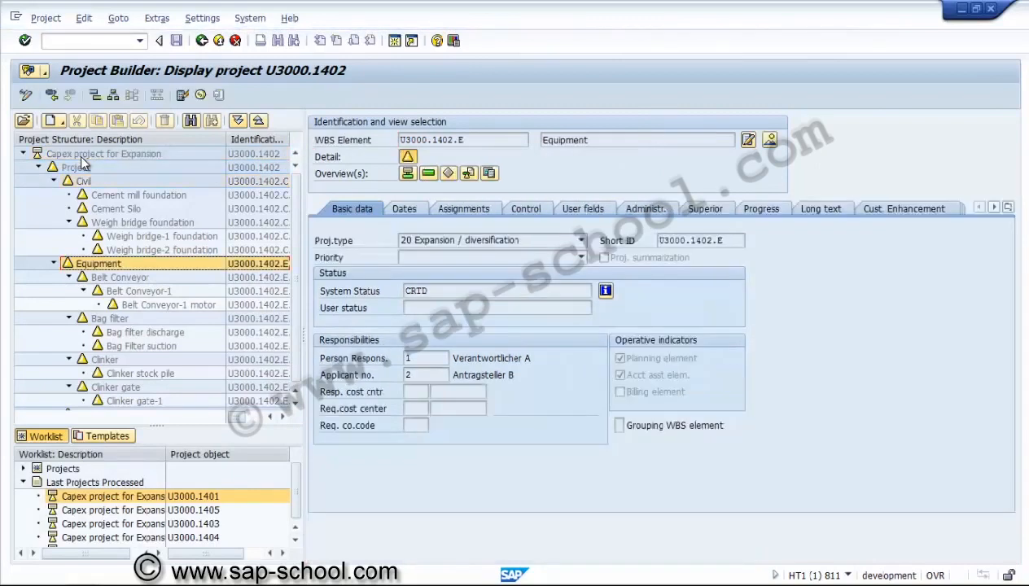
left_click(84, 181)
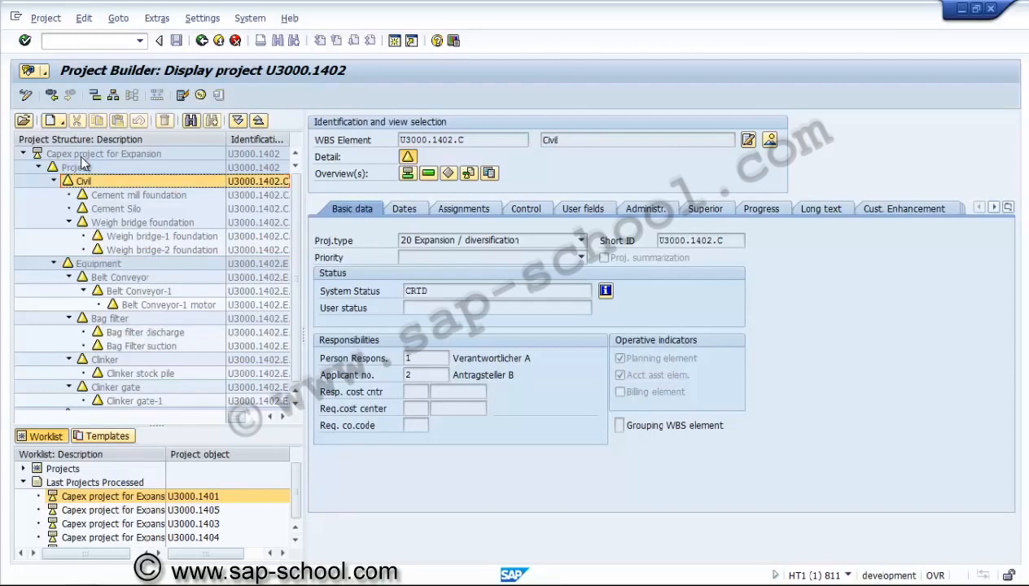
left_click(101, 437)
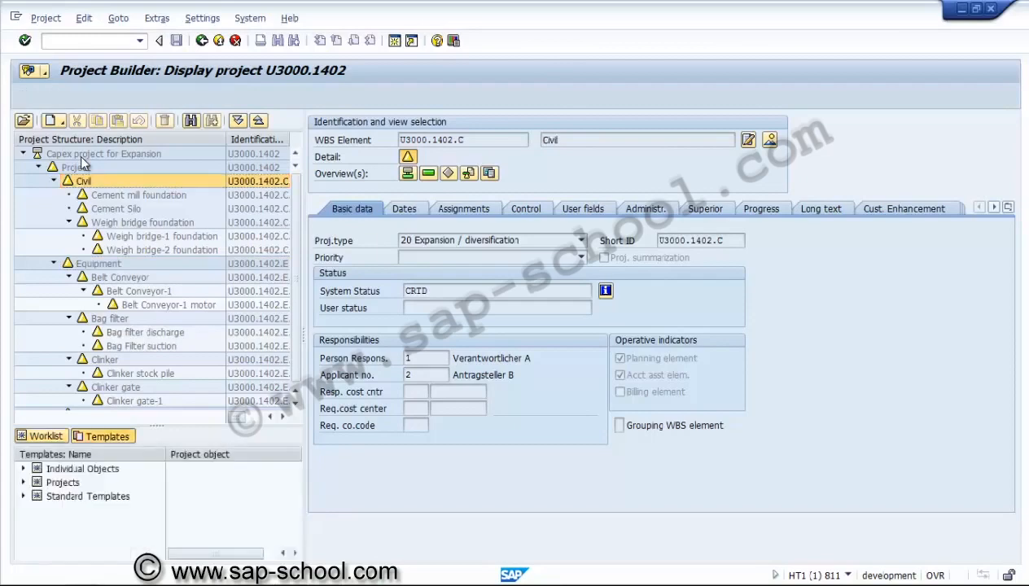
left_click(24, 469)
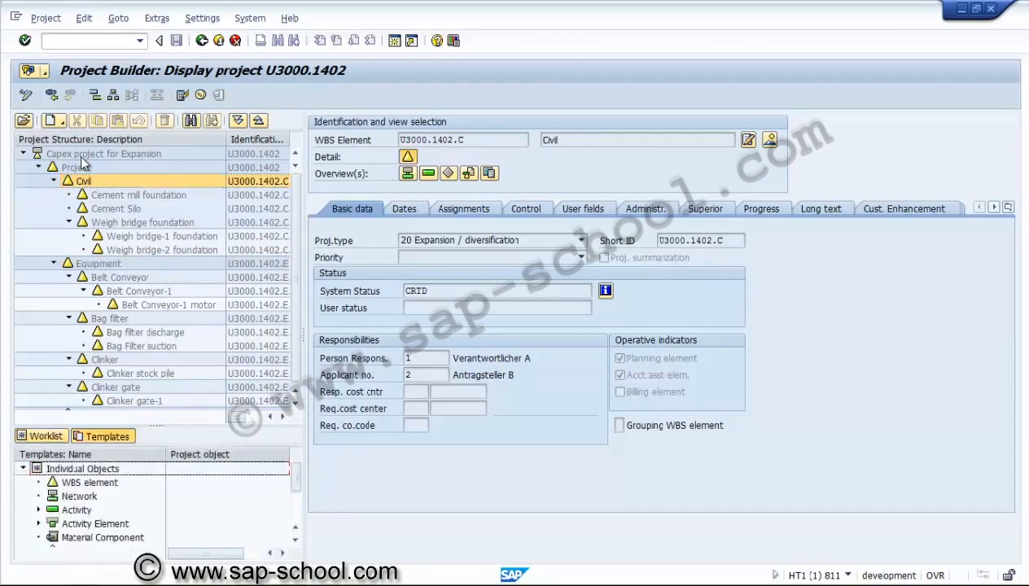
left_click(79, 497)
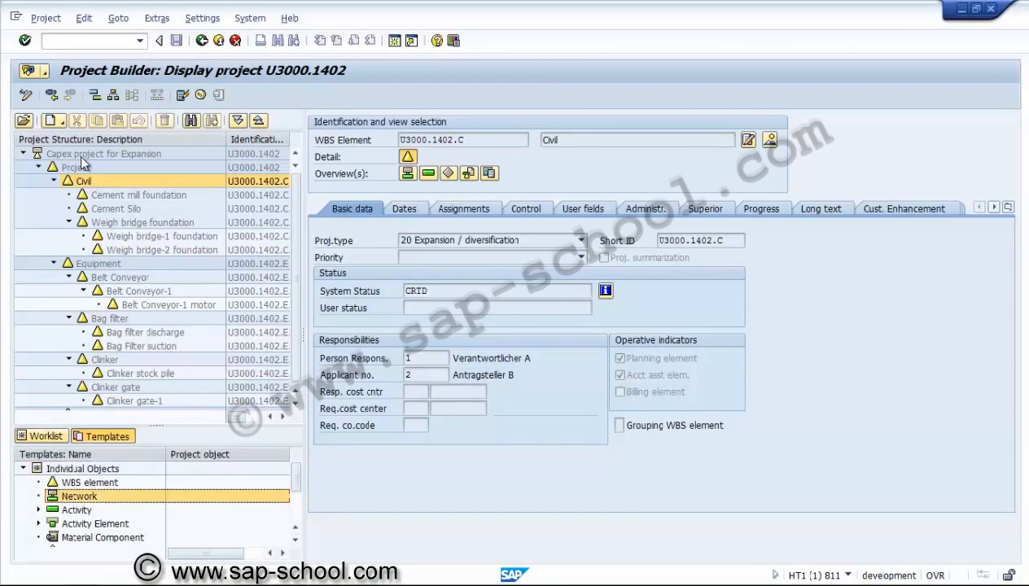
mouse_move(79, 496)
left_mouse_down()
mouse_move(98, 264)
mouse_move(98, 195)
mouse_move(84, 182)
left_mouse_up()
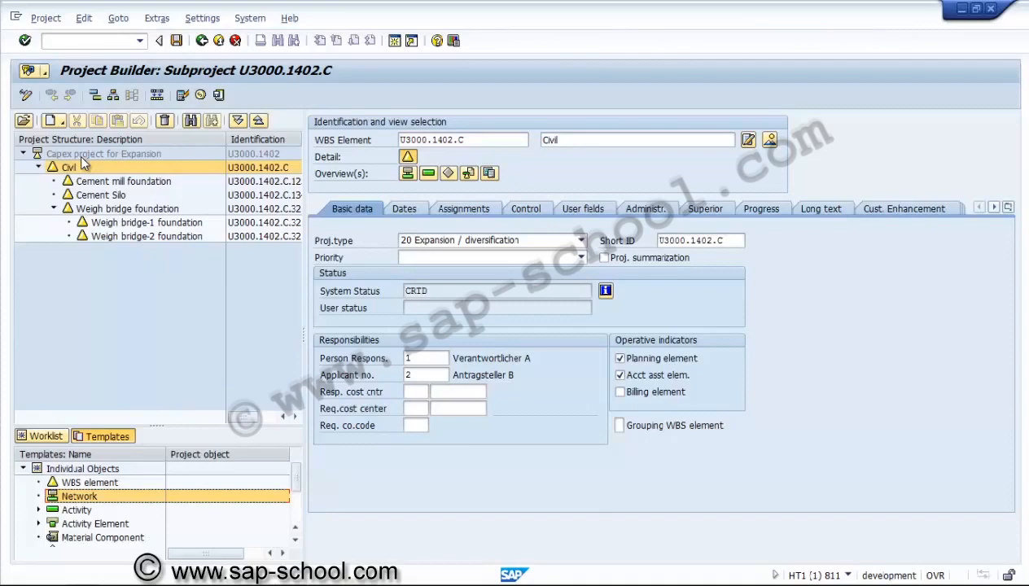
Add a network to the Civil element of U3000.1402 with the description Network for Civil.
left_click(81, 157)
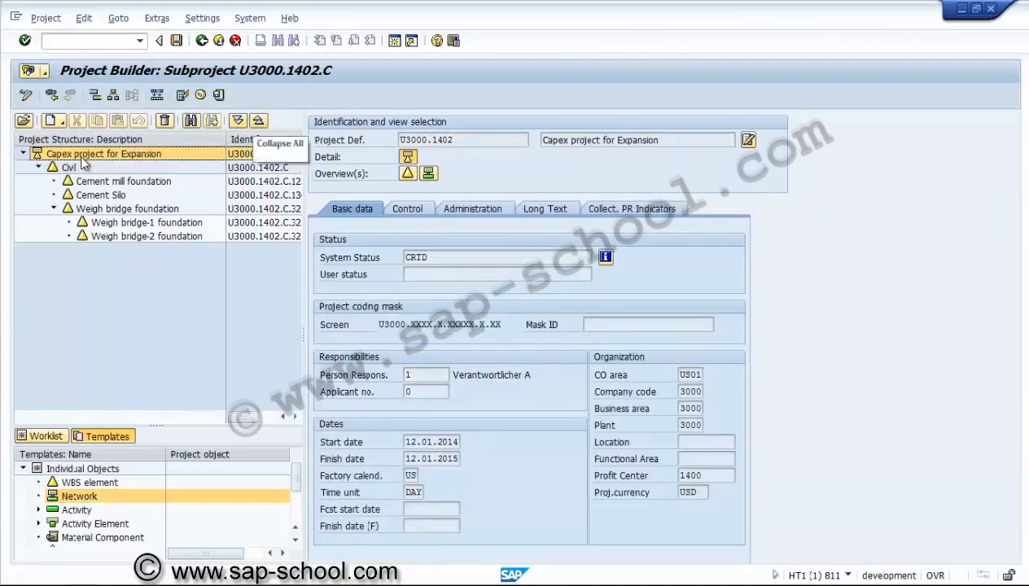
left_click(259, 120)
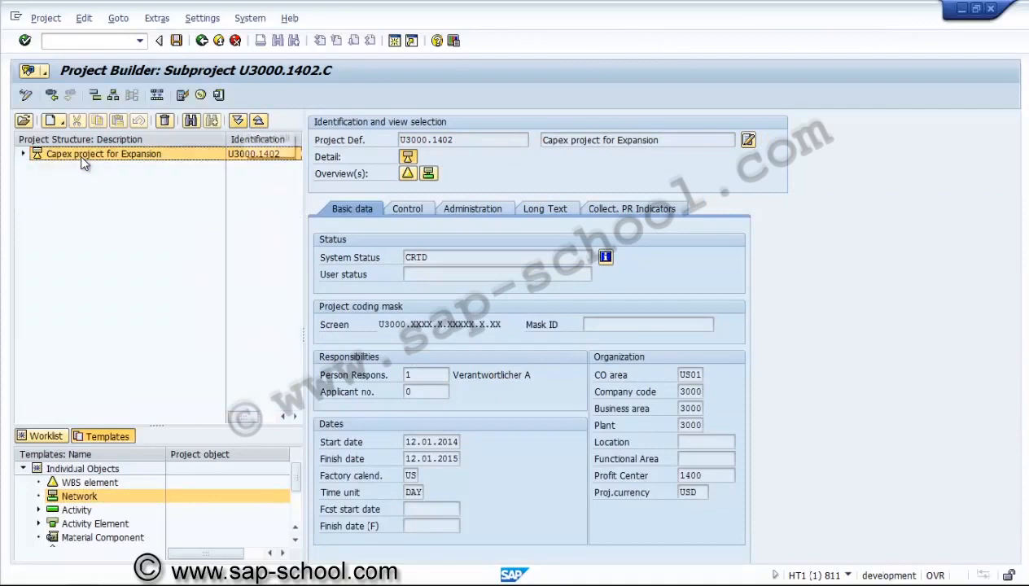
left_click(238, 121)
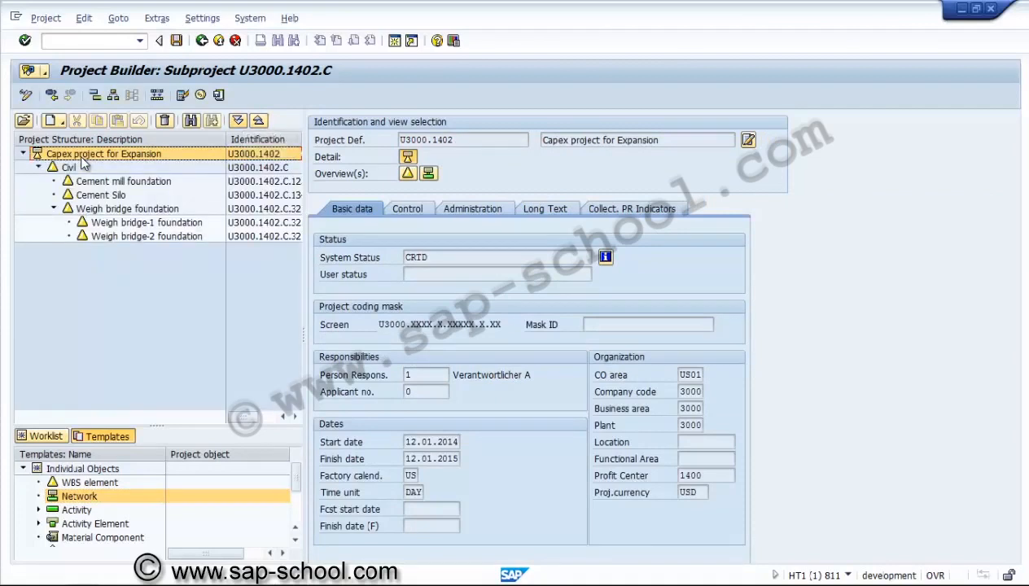
left_click(79, 496)
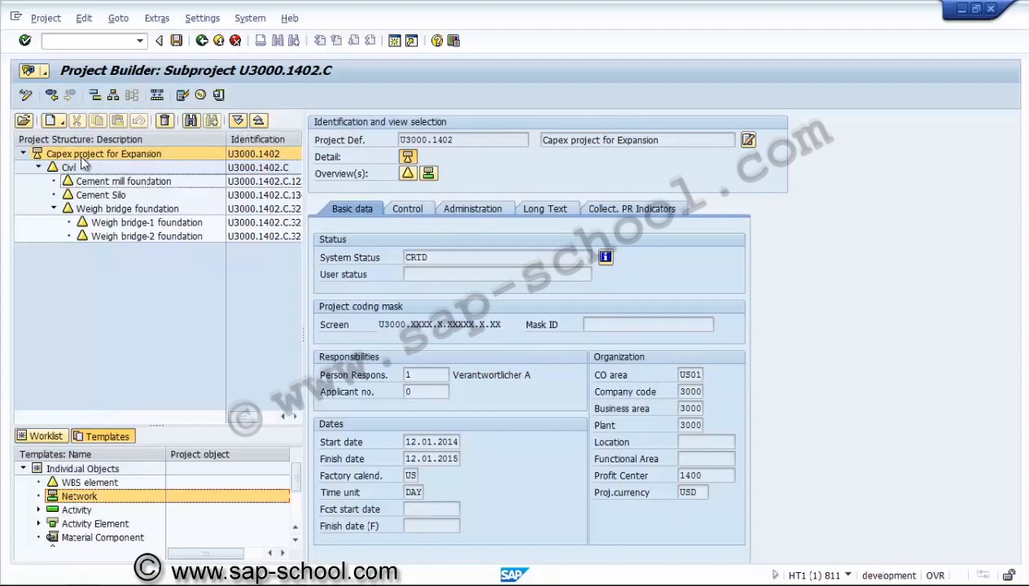
left_click_drag(79, 496, 82, 167)
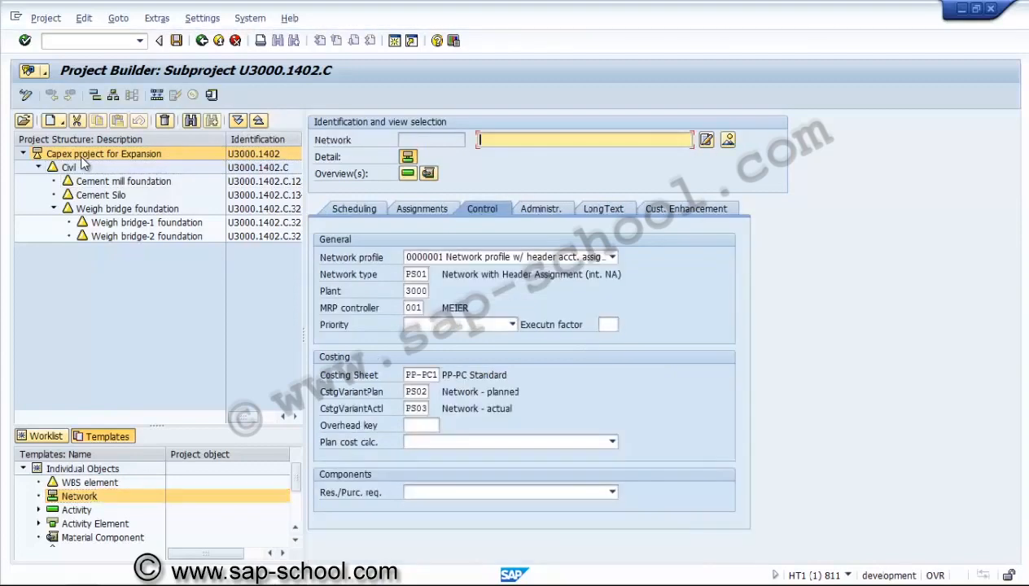
type("Network for Civil")
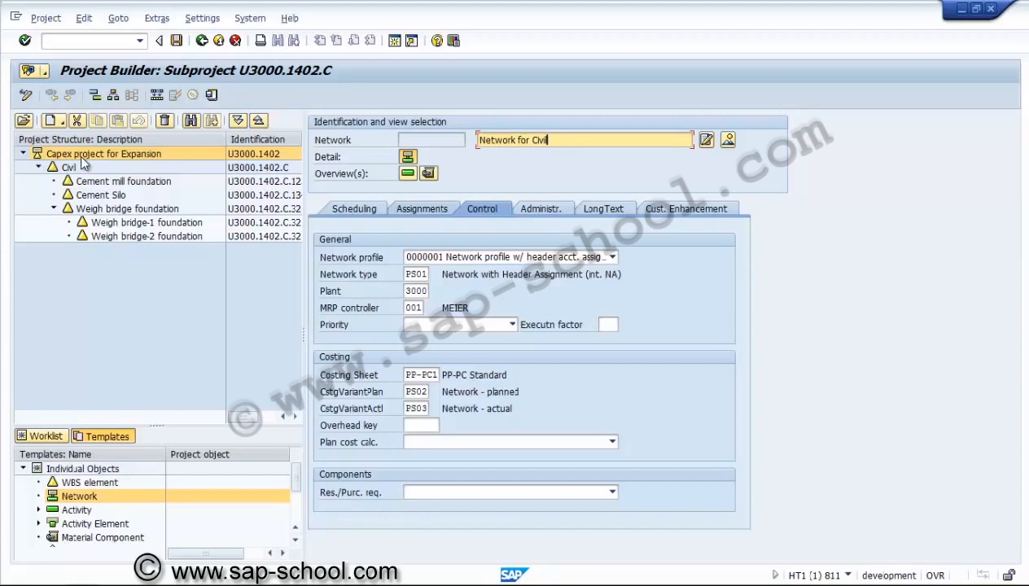
key("Return")
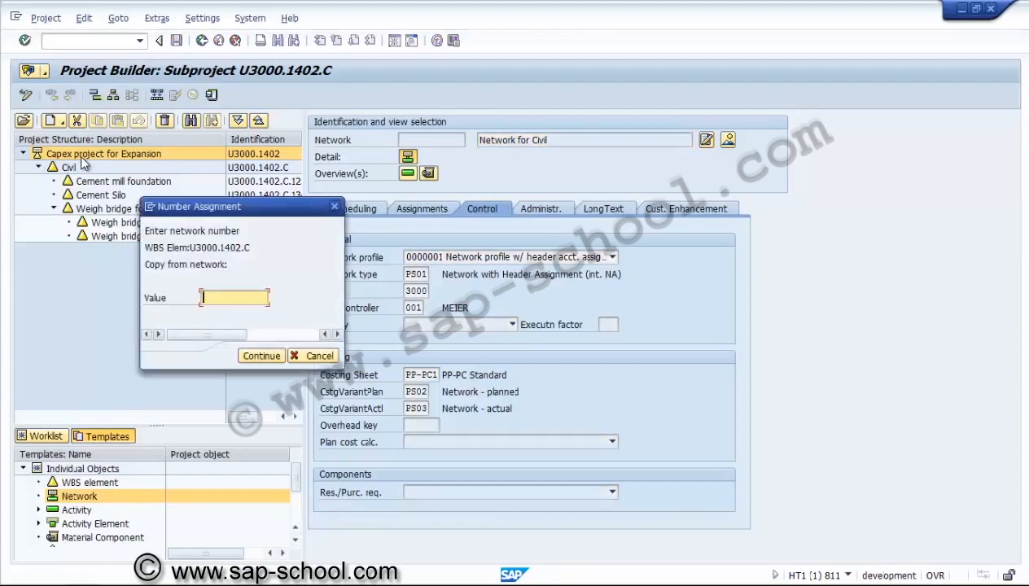
Assign the number NU3000.1402C to the new civil network and accept its proposed basic dates.
type("NU3")
type("00")
type(".1402C")
key("Return")
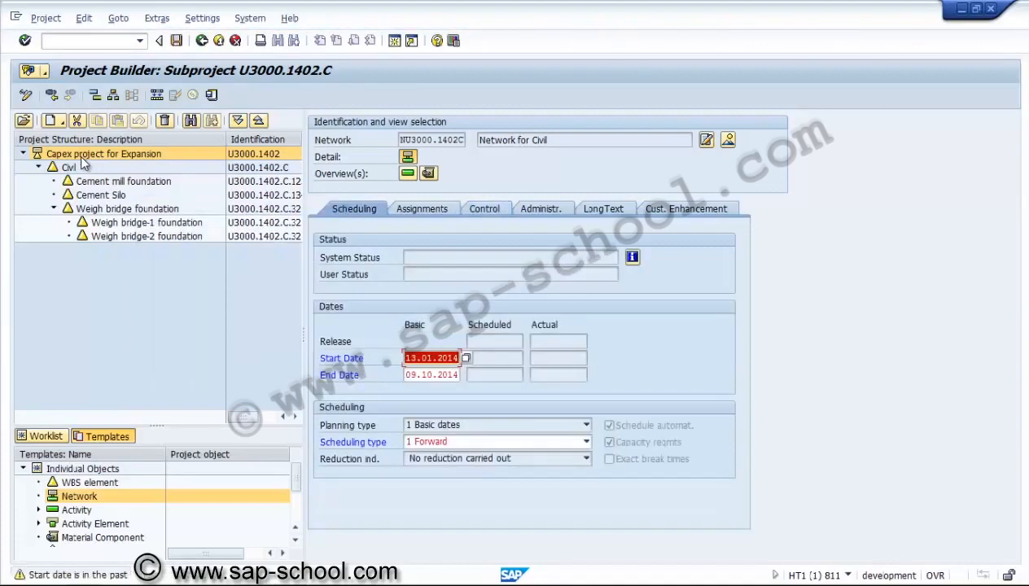
double_click(82, 158)
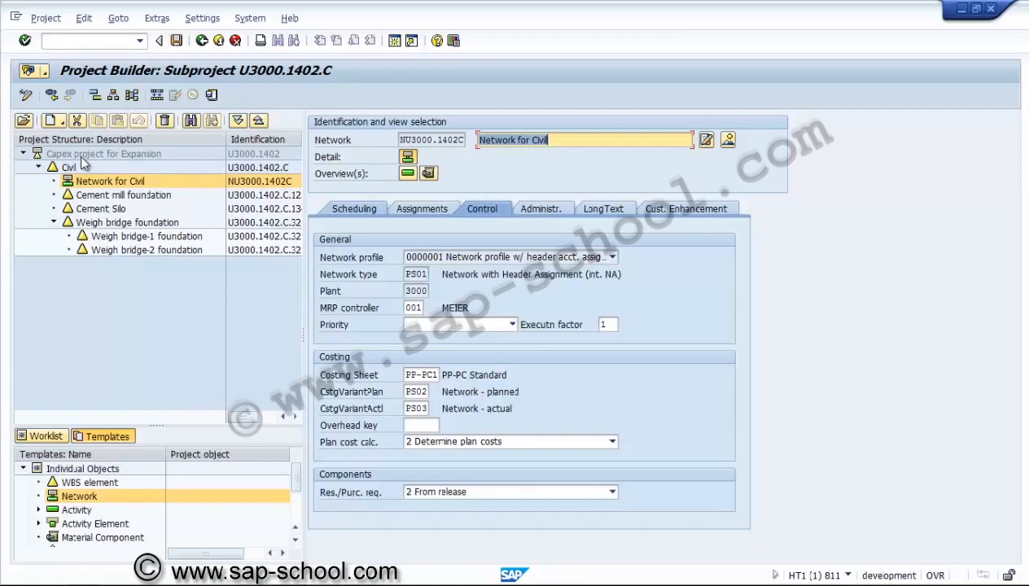
left_click(39, 509)
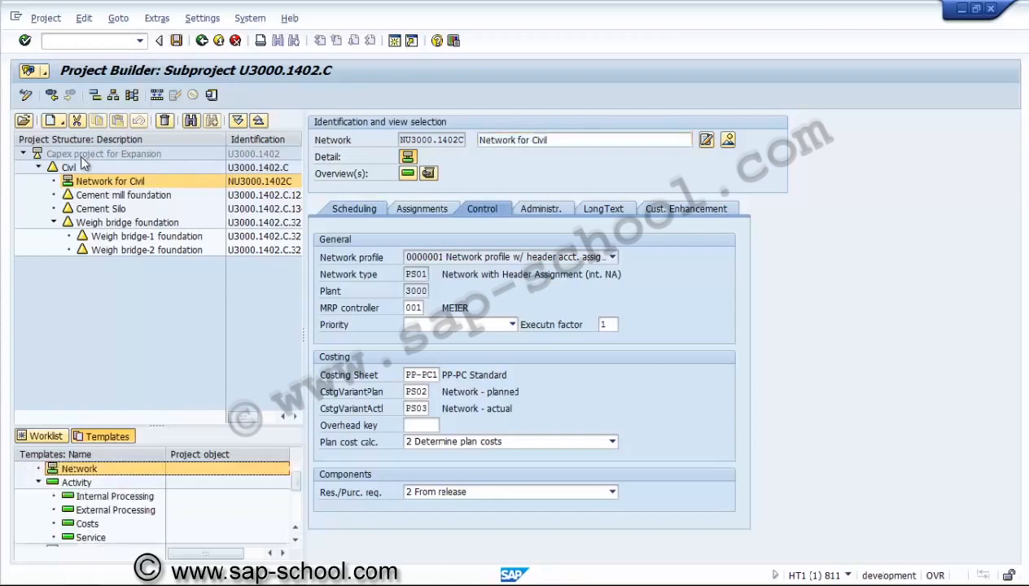
key("Down")
key("Down")
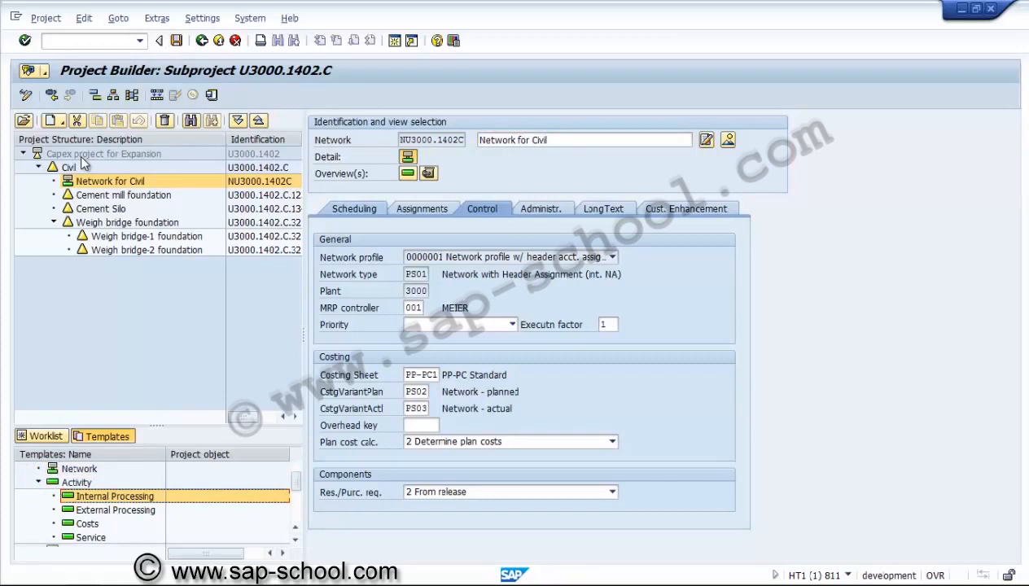
scroll(155, 498, "up", 1)
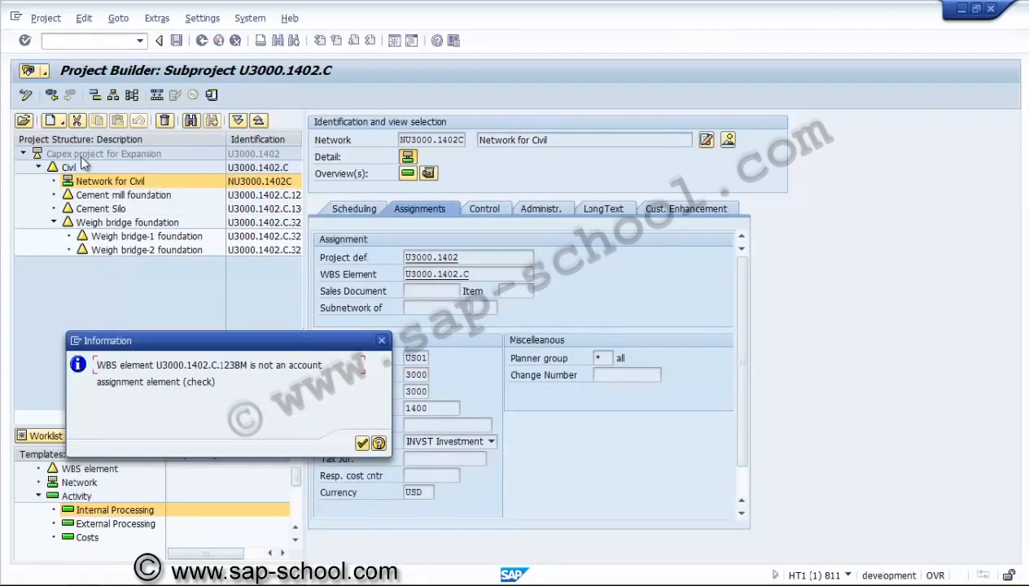
key("Return")
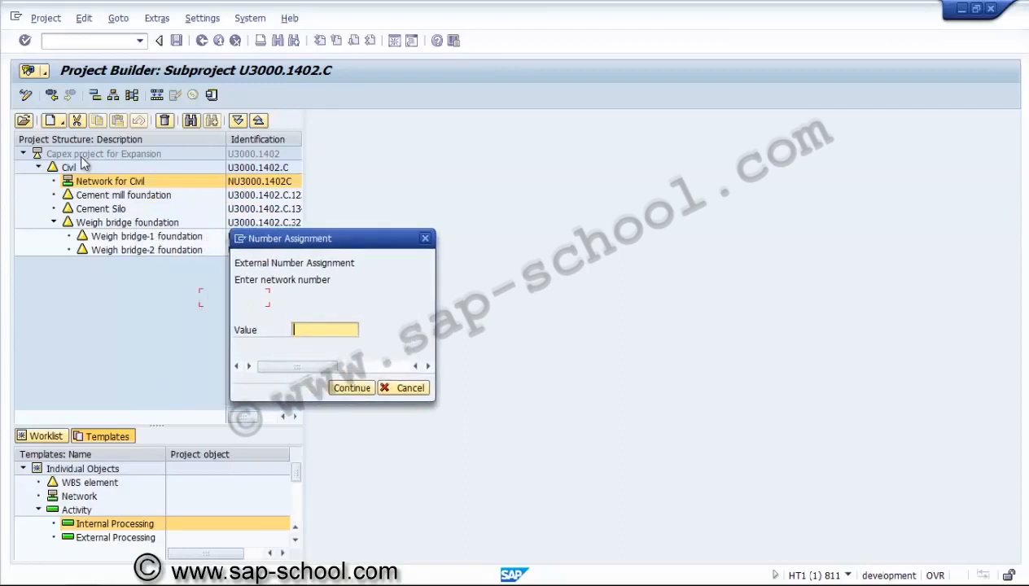
type("nU3000.1")
key("Return")
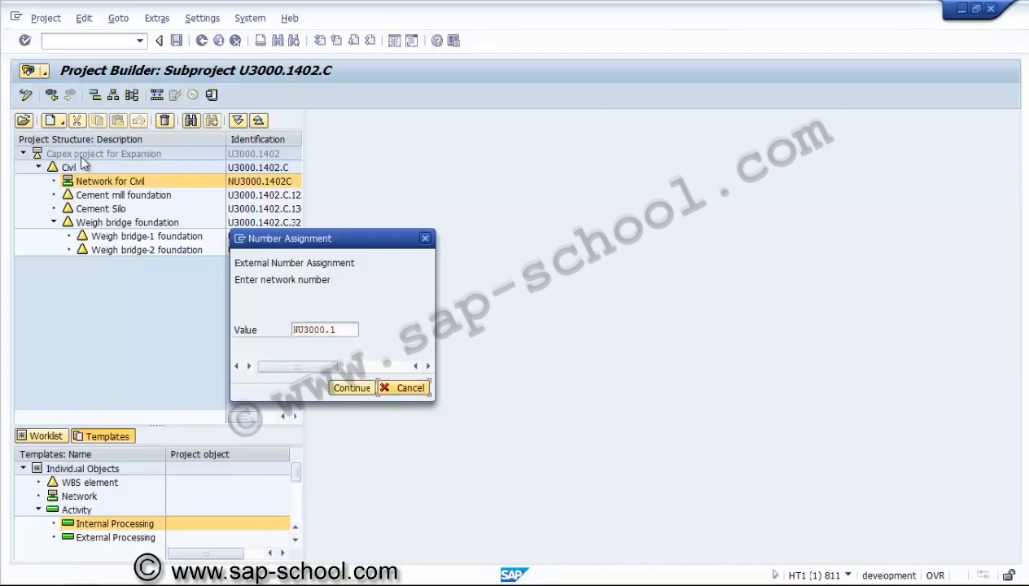
Save the civil network, open the whole project U3000.1402 for editing, and expand the activity object templates.
key("ctrl+s")
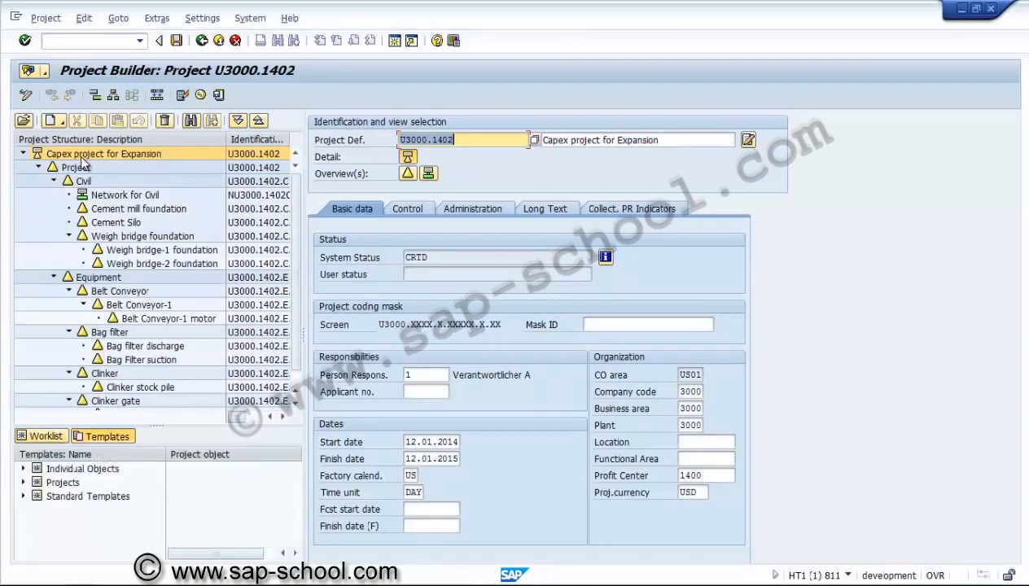
key("Down")
key("Down")
key("Down")
key("Right")
key("Down")
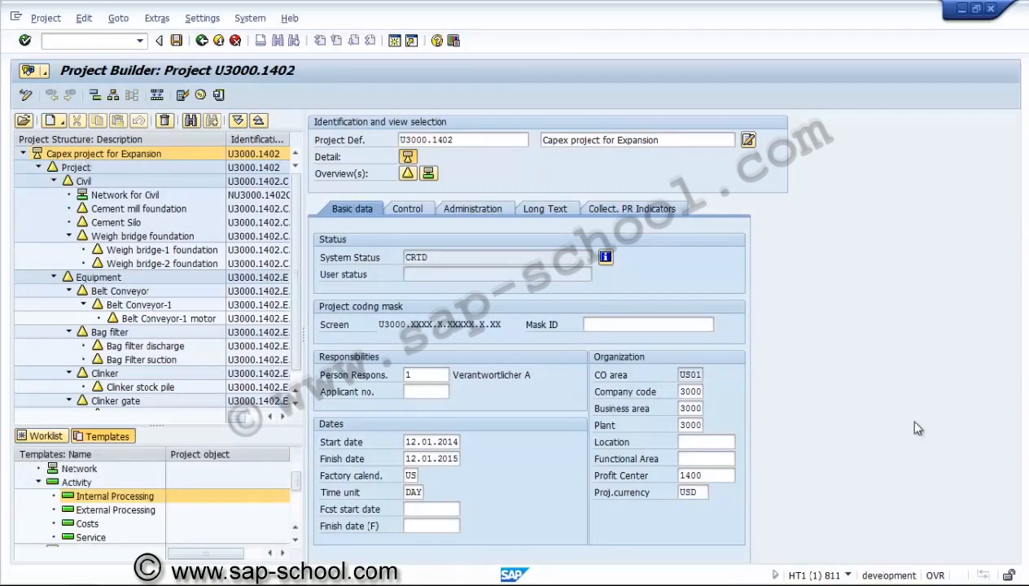
Add an internal processing activity to the Weigh bridge-2 foundation element, assigning its new network the number NU3000.1402E.
left_click(155, 498)
left_click_drag(155, 498, 189, 269)
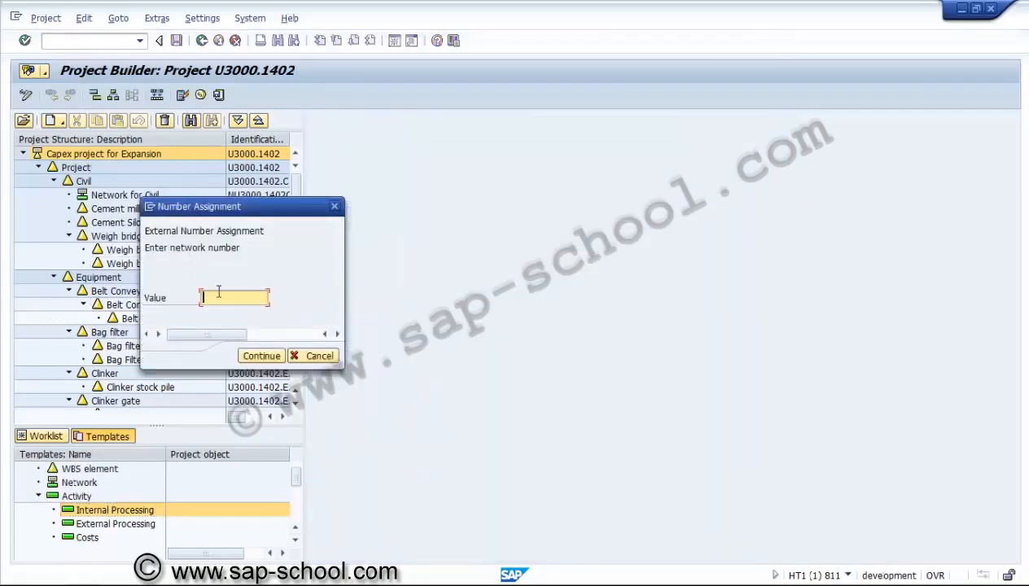
type("NU3000.1402")
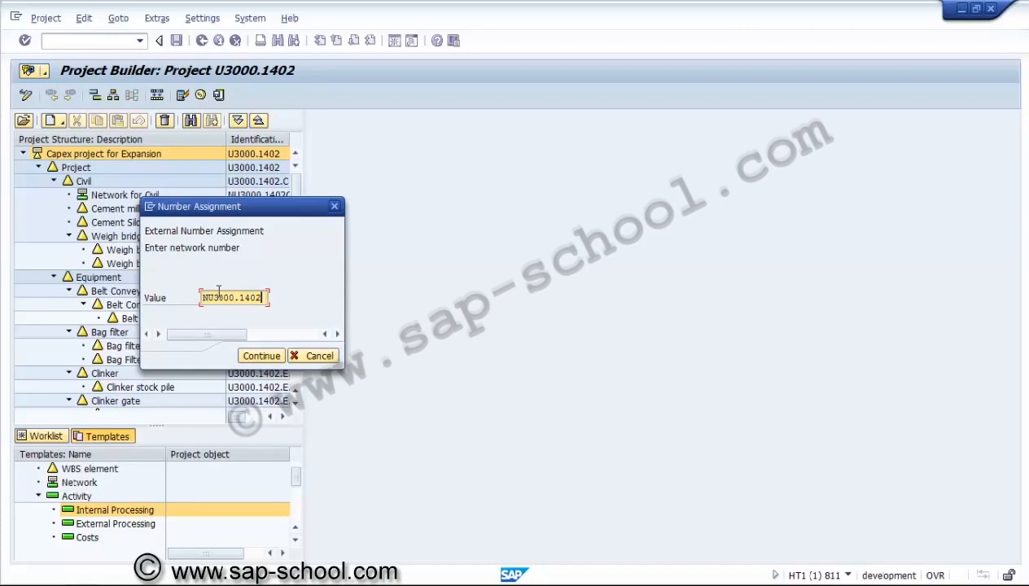
type("E")
left_click_drag(261, 213, 516, 150)
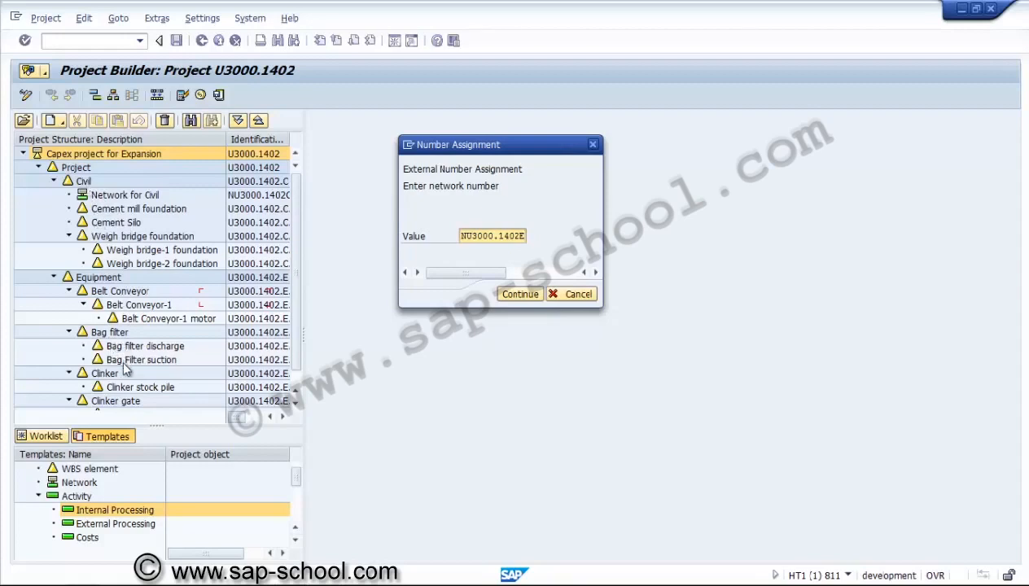
left_click(512, 298)
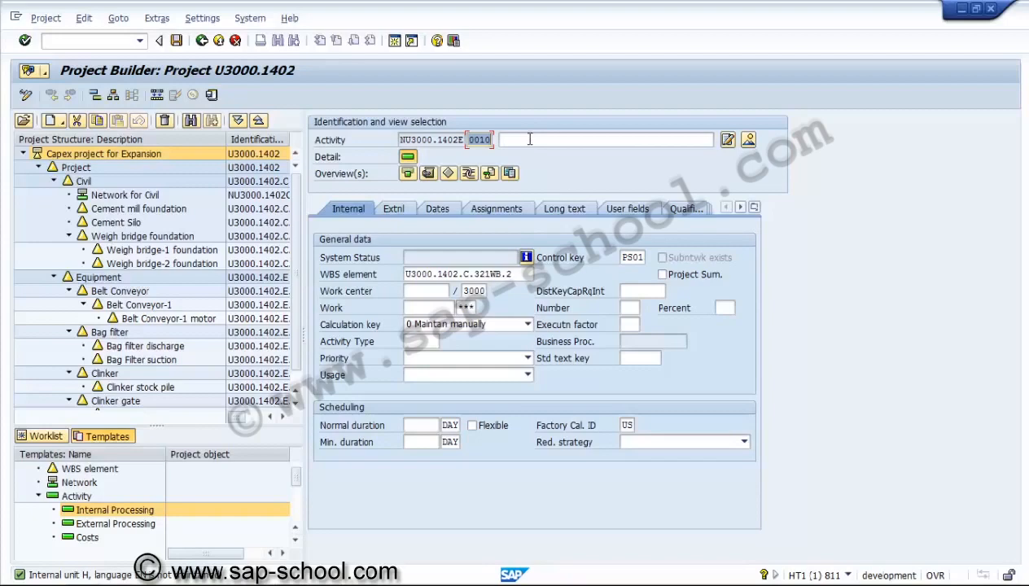
Set the work unit of activity 0010 in network NU3000.1402E to HR, leaving its description blank.
left_click(530, 139)
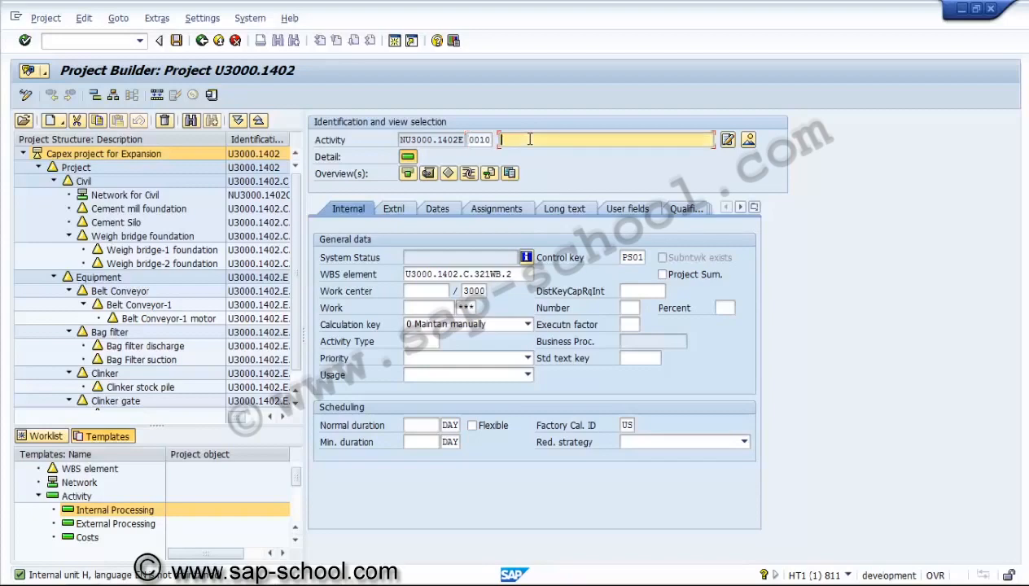
left_click(461, 307)
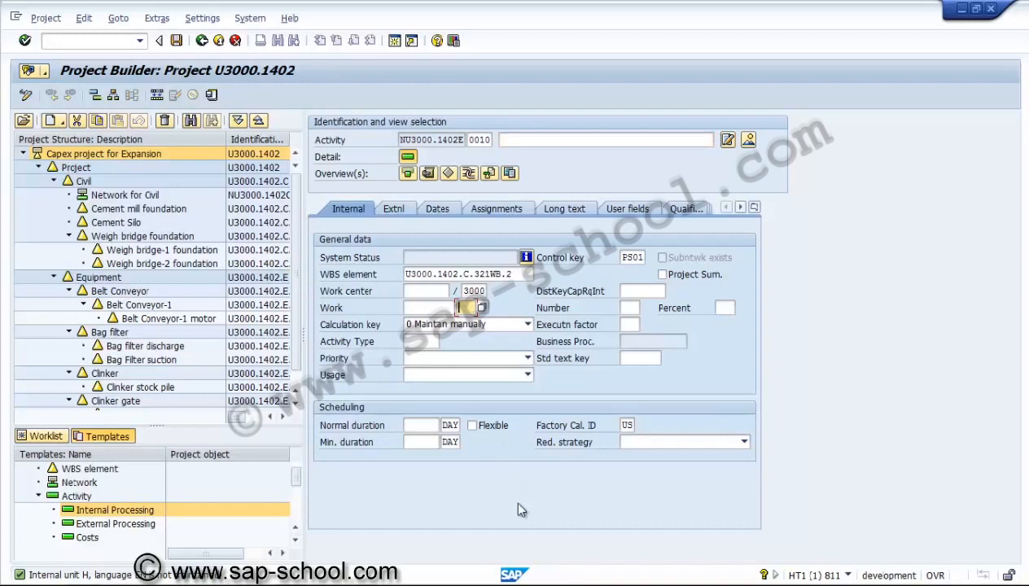
type("hrs")
key("Return")
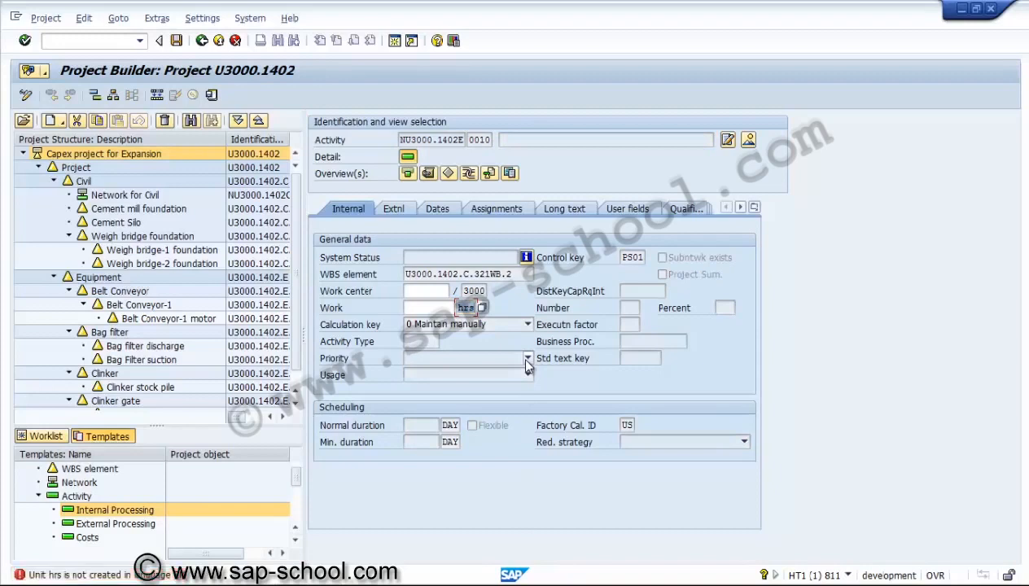
type("hr")
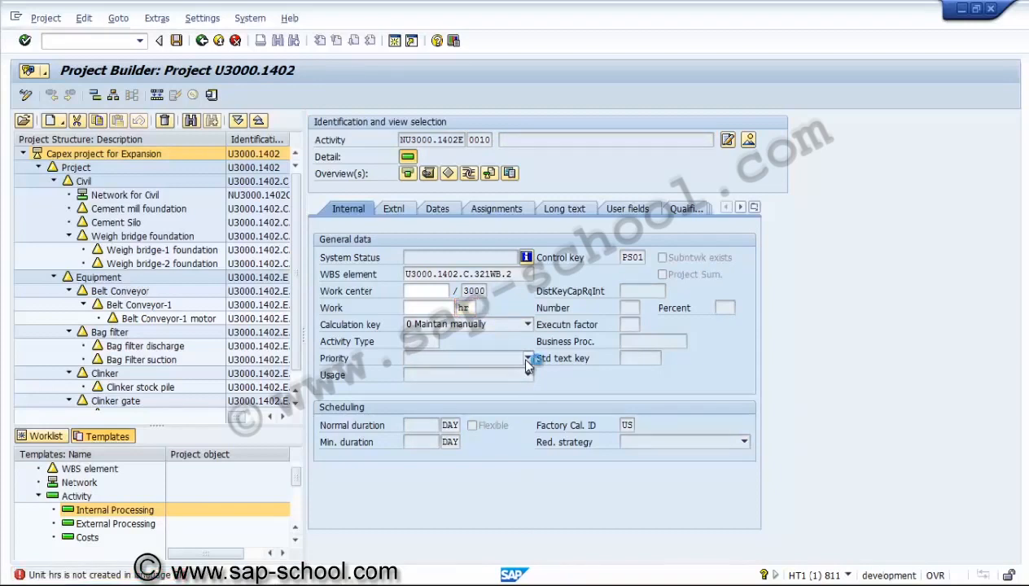
key("Return")
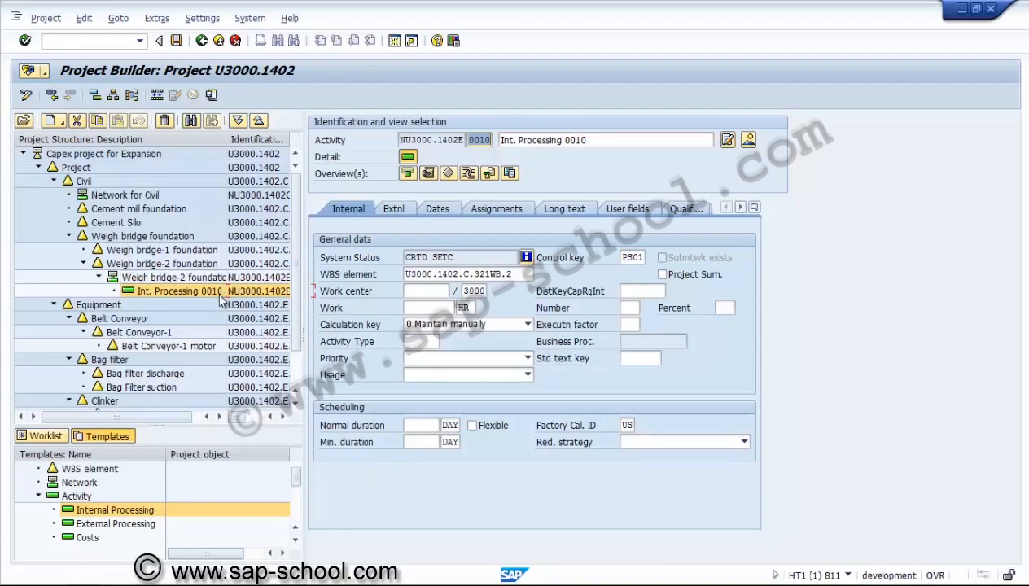
Save the activity despite scheduling warnings, and reopen project U3000.1402 for editing with its structure fully expanded.
left_click(176, 41)
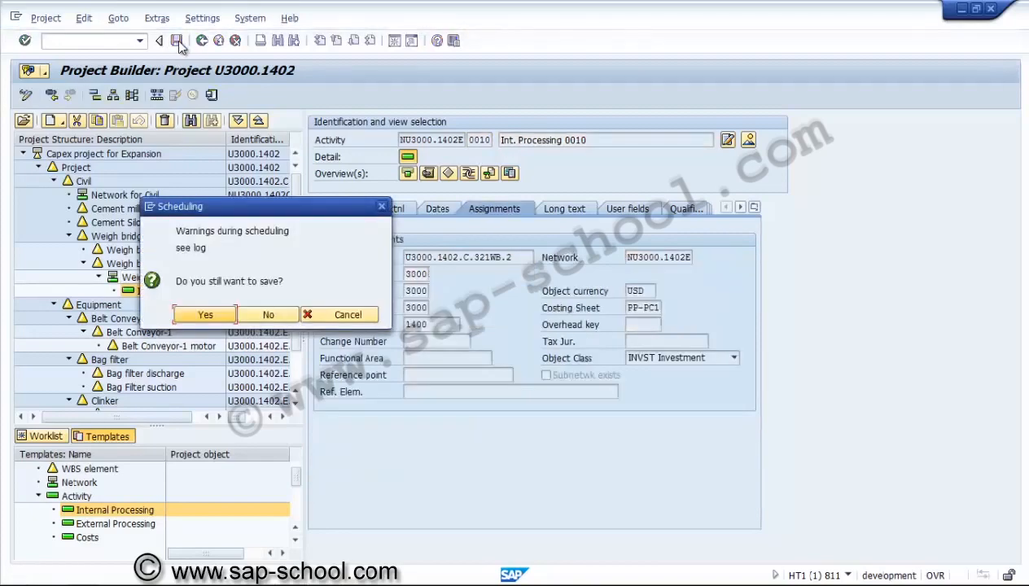
left_click(195, 317)
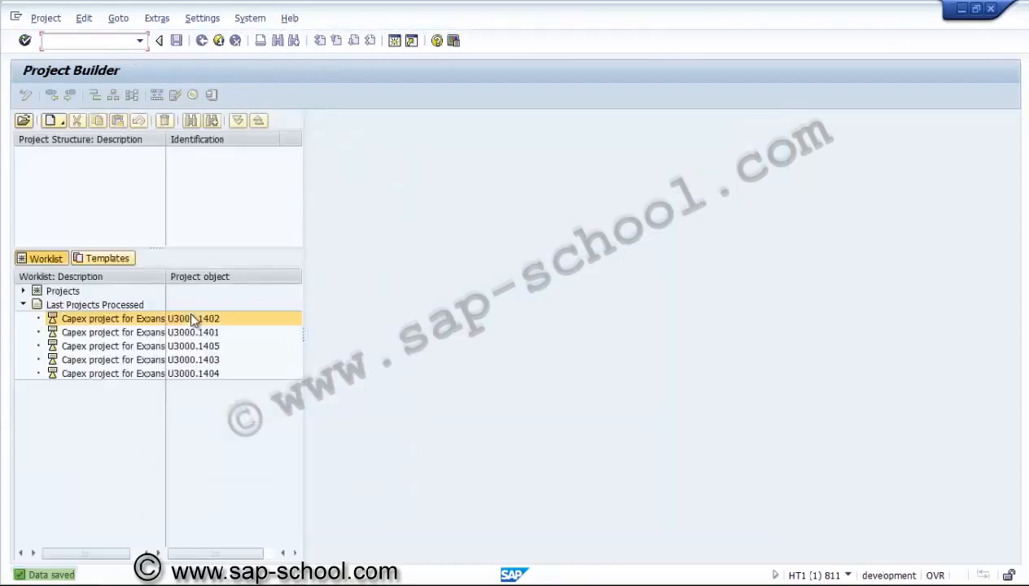
left_click(140, 320)
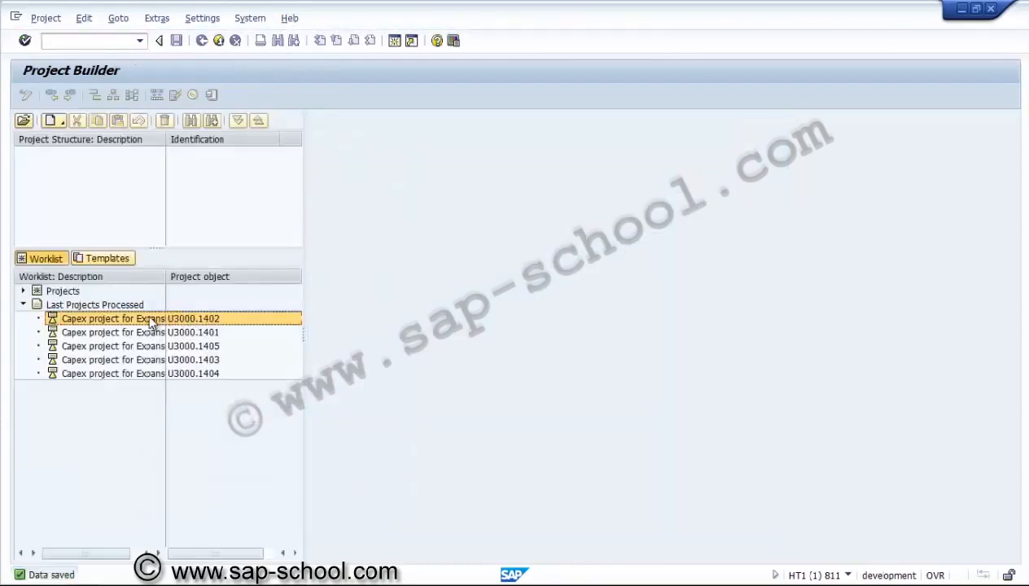
double_click(150, 321)
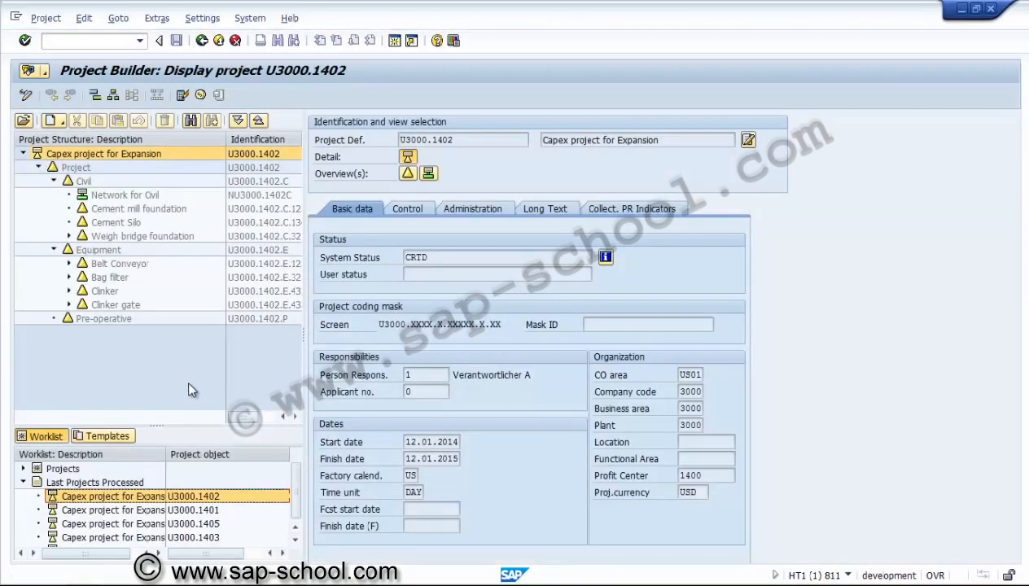
left_click(28, 95)
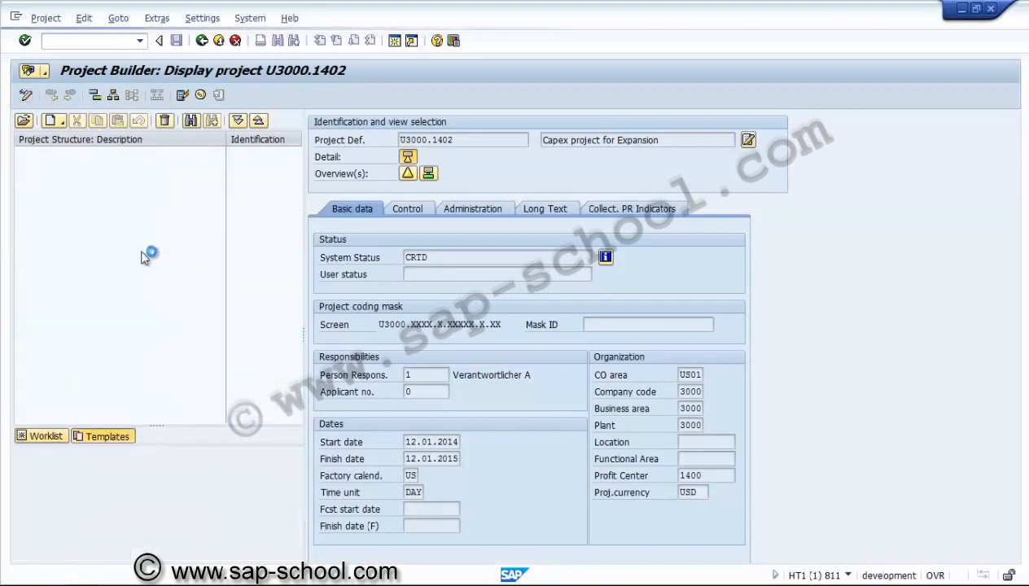
left_click(238, 120)
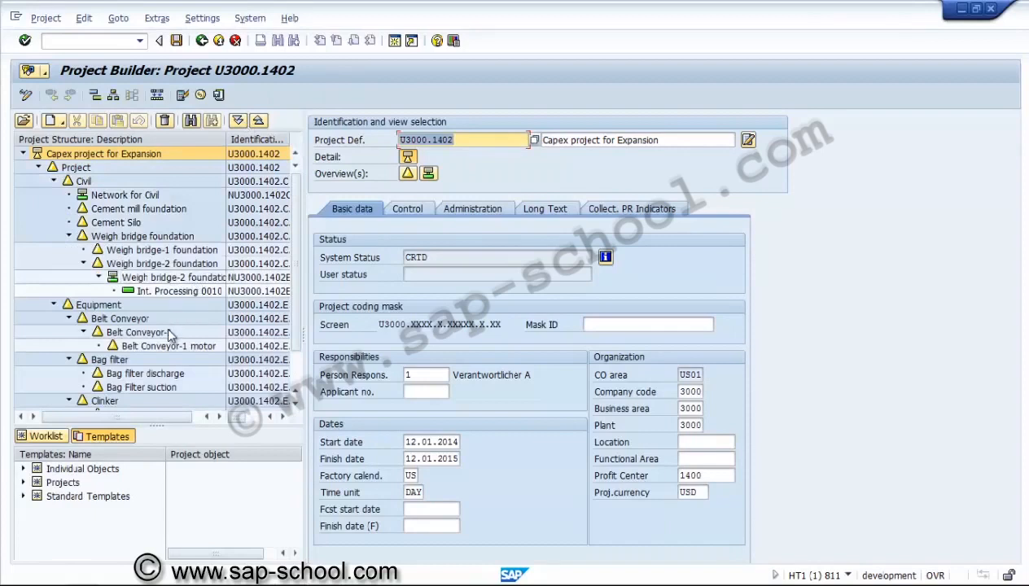
Move the Weigh bridge-2 foundation network to the Equipment element and reassign its activity 0010 to Clinker stock pile.
left_click(296, 401)
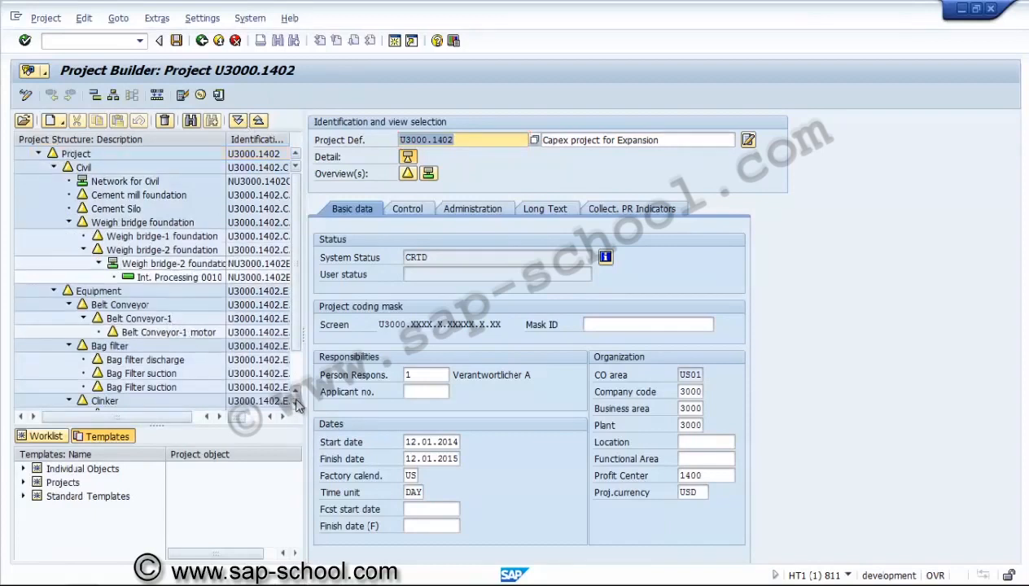
left_click(217, 225)
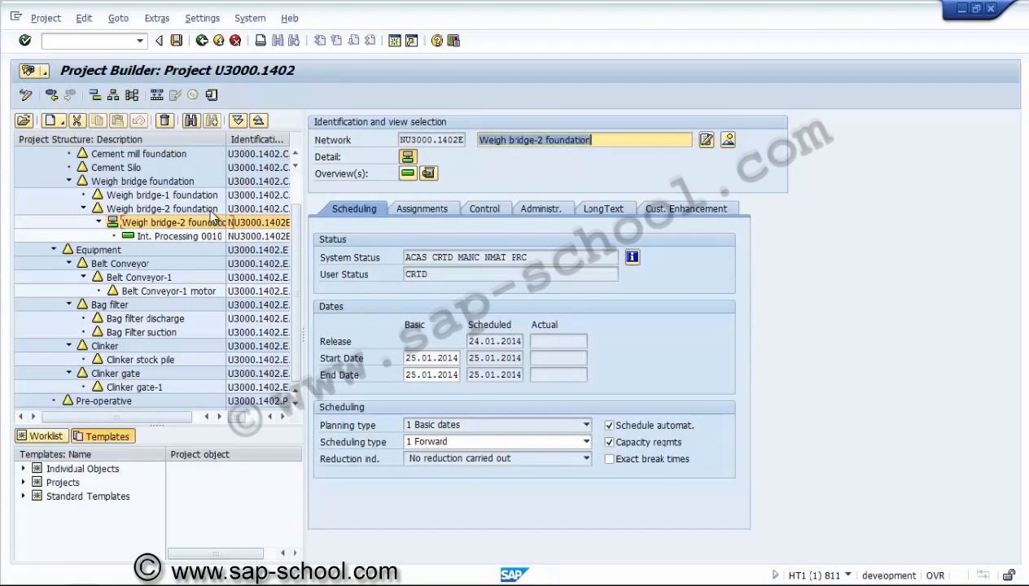
left_click_drag(199, 218, 116, 230)
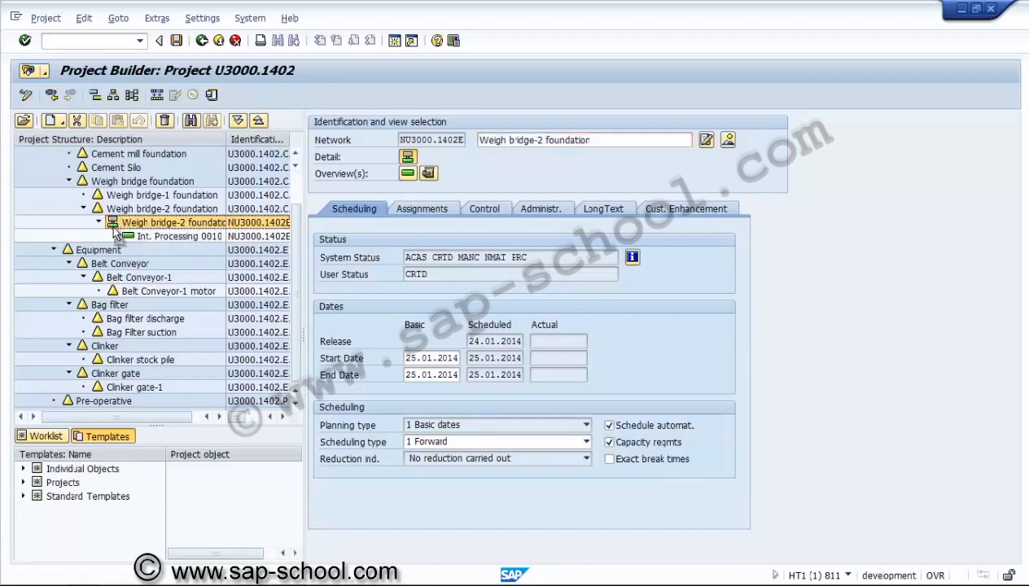
left_click_drag(114, 254, 115, 255)
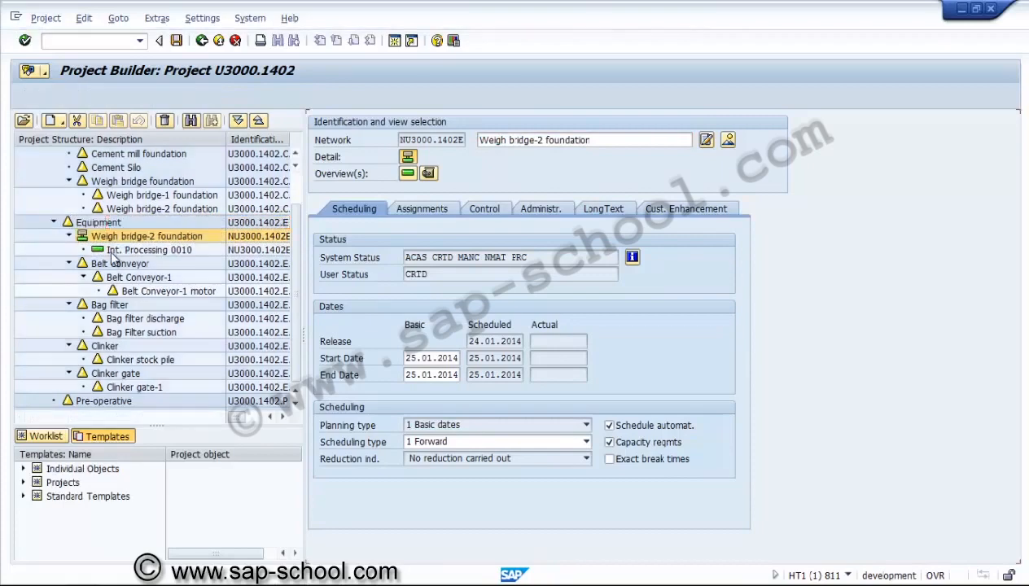
left_click(122, 252)
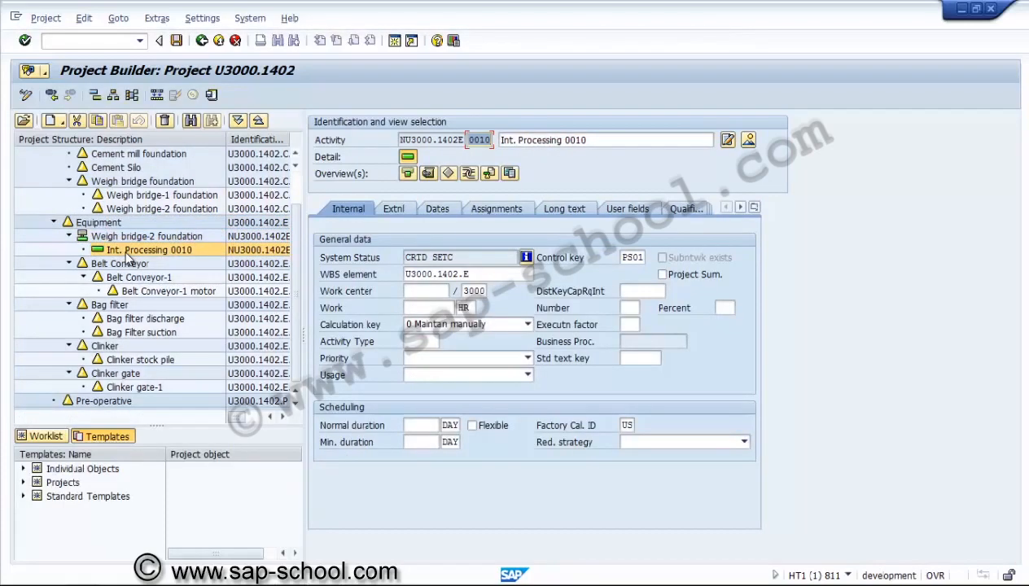
left_click_drag(127, 253, 130, 363)
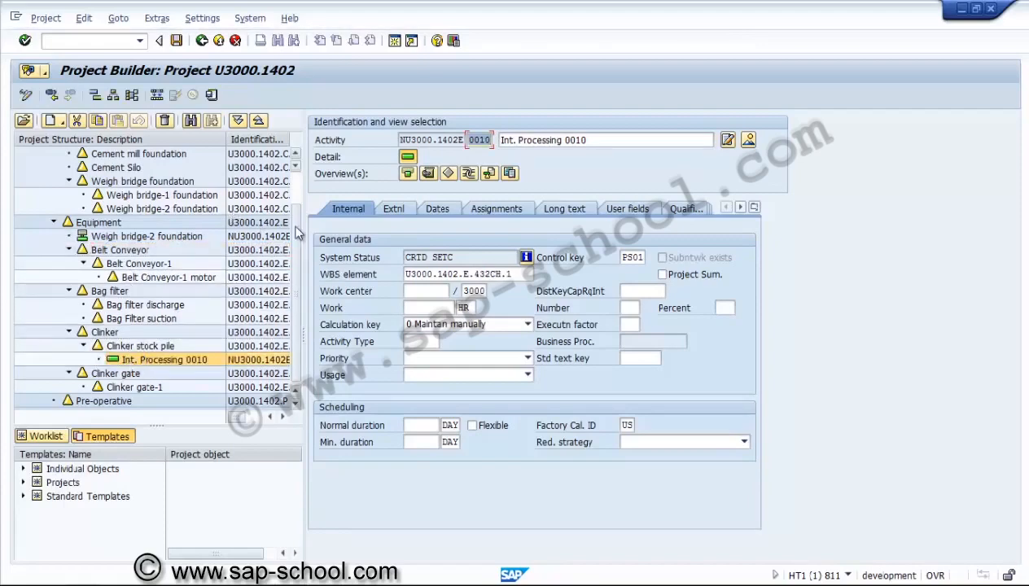
left_click_drag(297, 230, 303, 189)
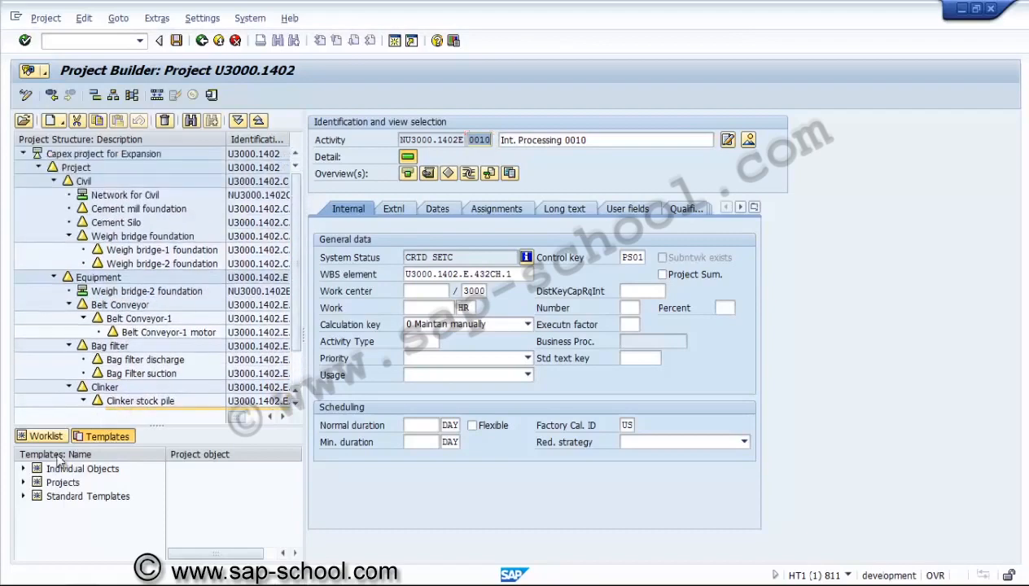
left_click(24, 470)
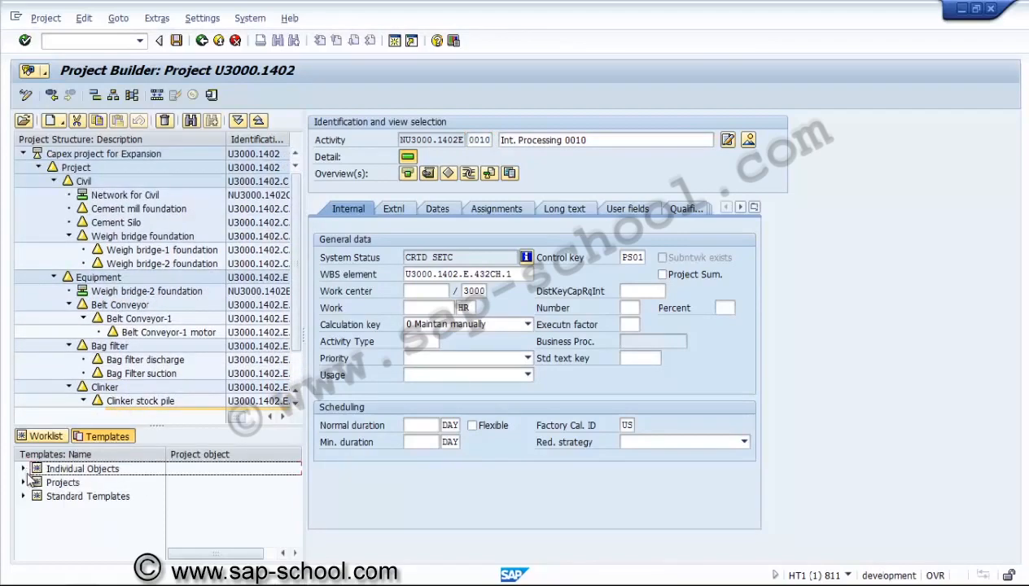
left_click(67, 511)
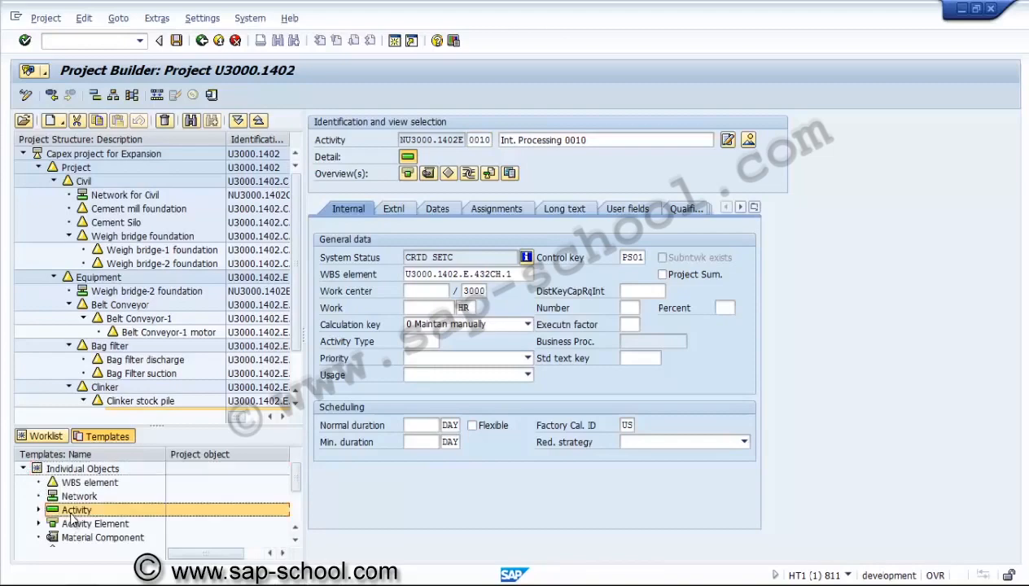
left_click(39, 509)
left_click(106, 499)
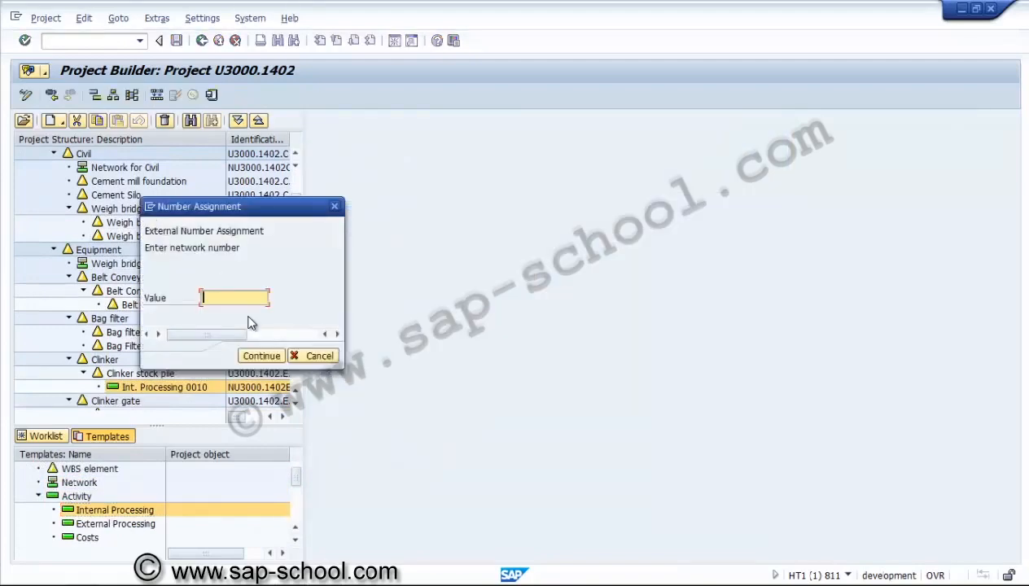
type("NU3000.1401")
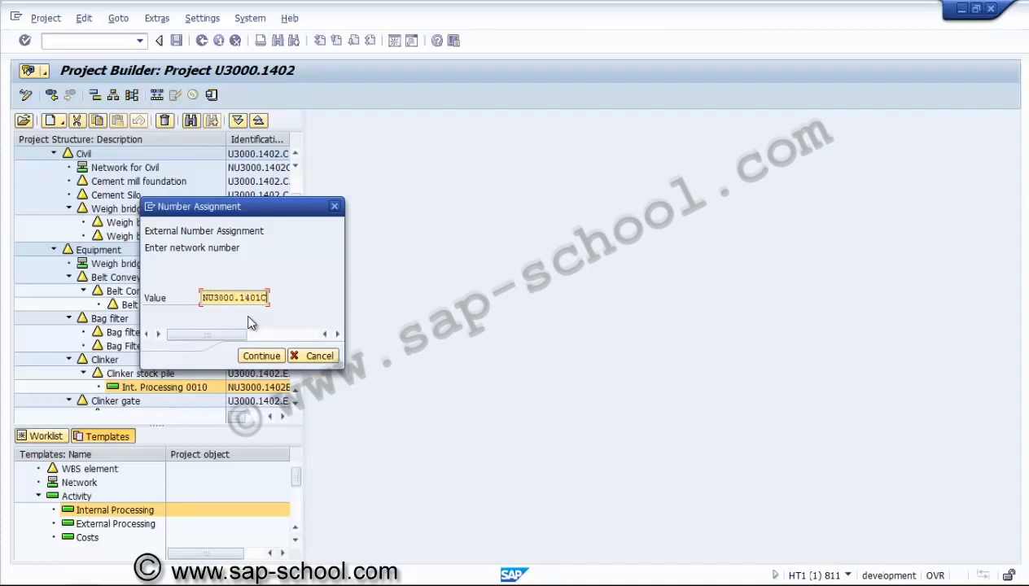
key("BackSpace")
type("C")
left_click(270, 361)
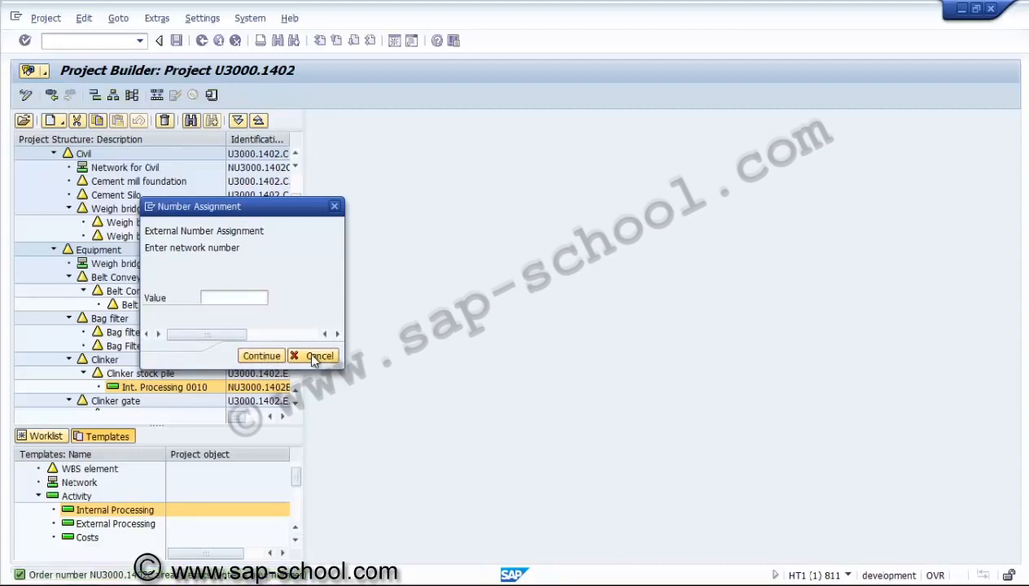
left_click(315, 356)
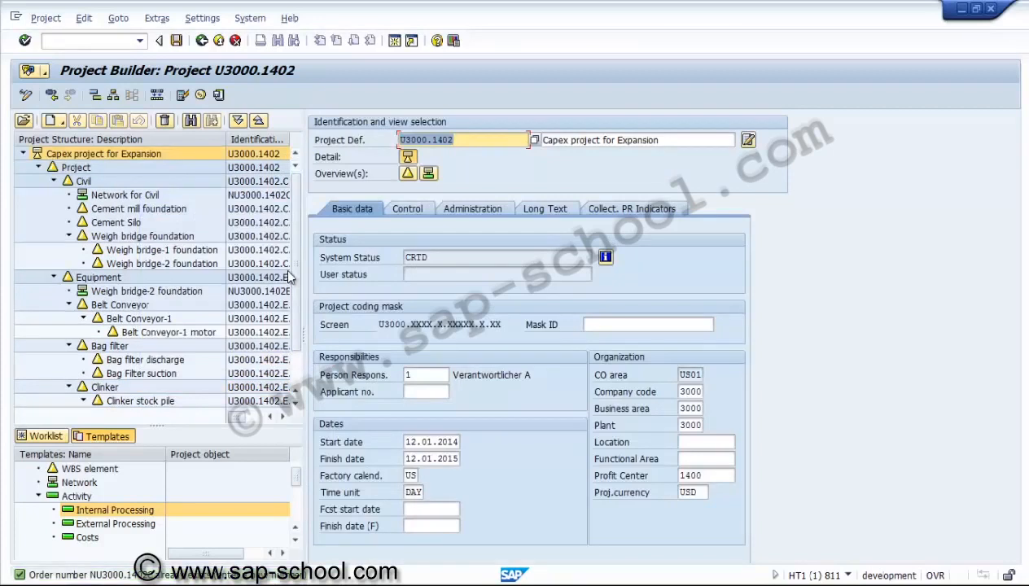
Save project U3000.1402 and open project U3000.1403 for editing.
left_click(177, 43)
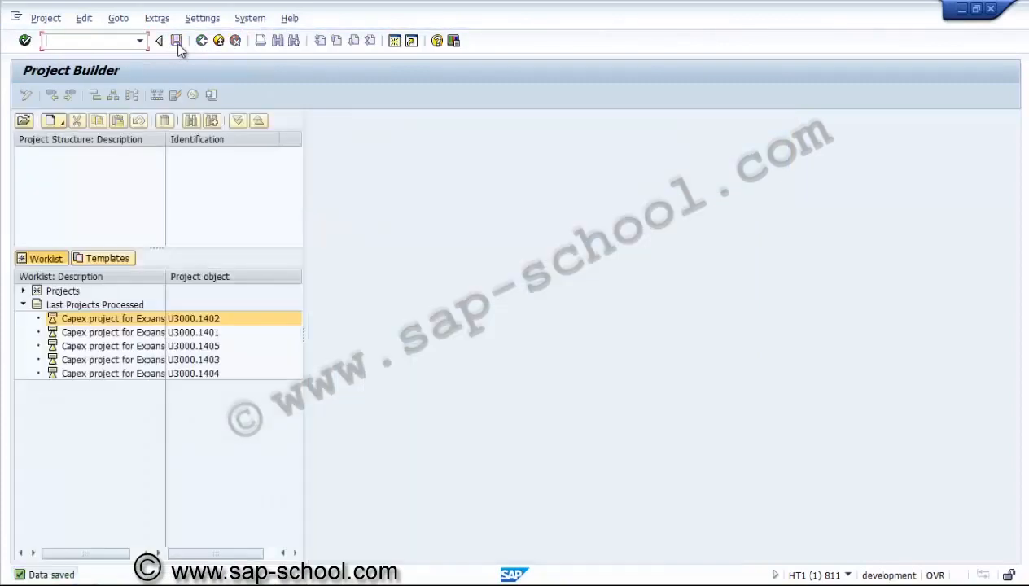
left_click(165, 360)
double_click(165, 360)
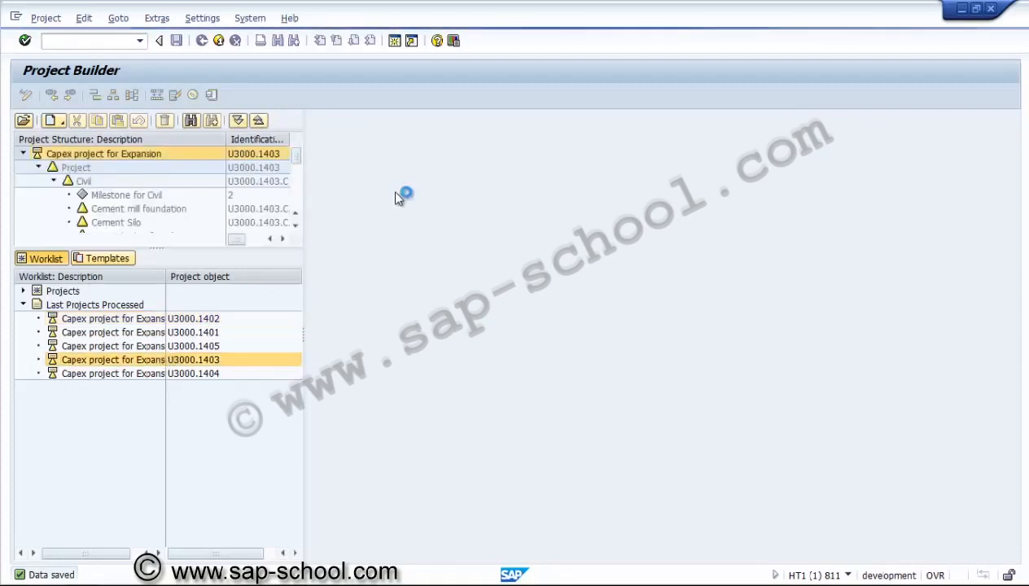
left_click(25, 96)
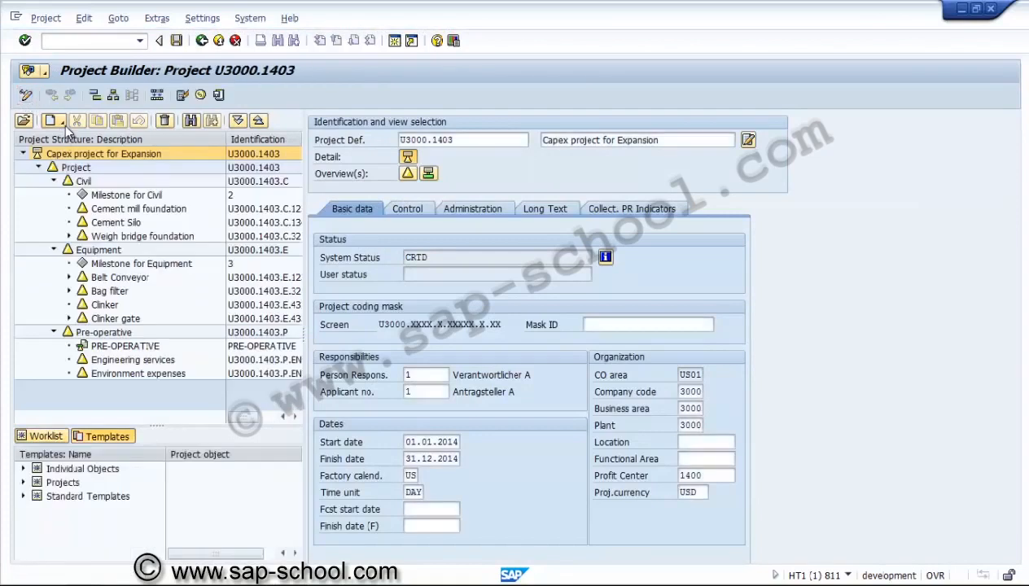
Begin copying network NU3000.1402C into the project, keeping the default object selection, network profile 0000001, type PS01 and plant 3000.
left_click(63, 123)
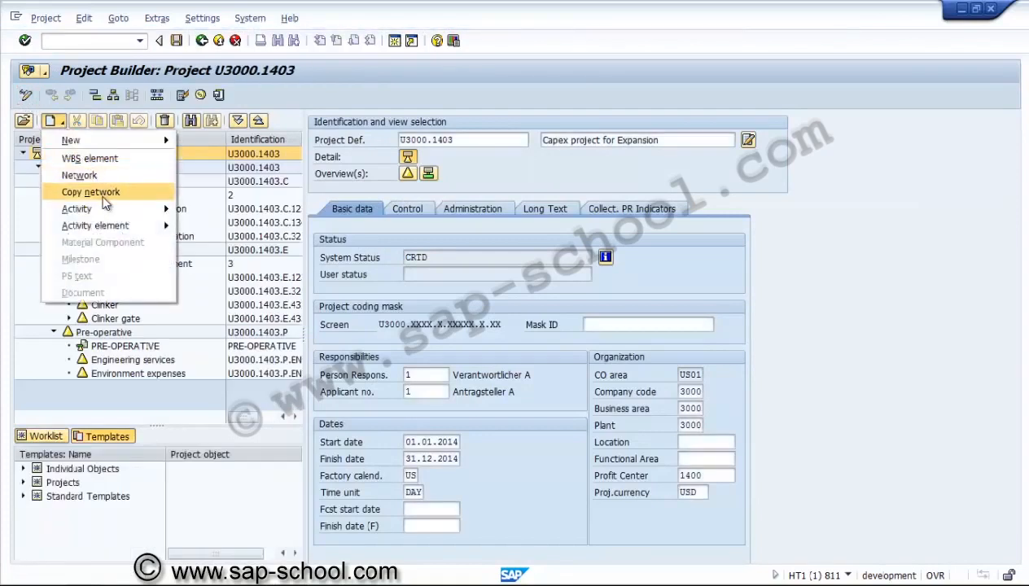
left_click_drag(106, 190, 104, 202)
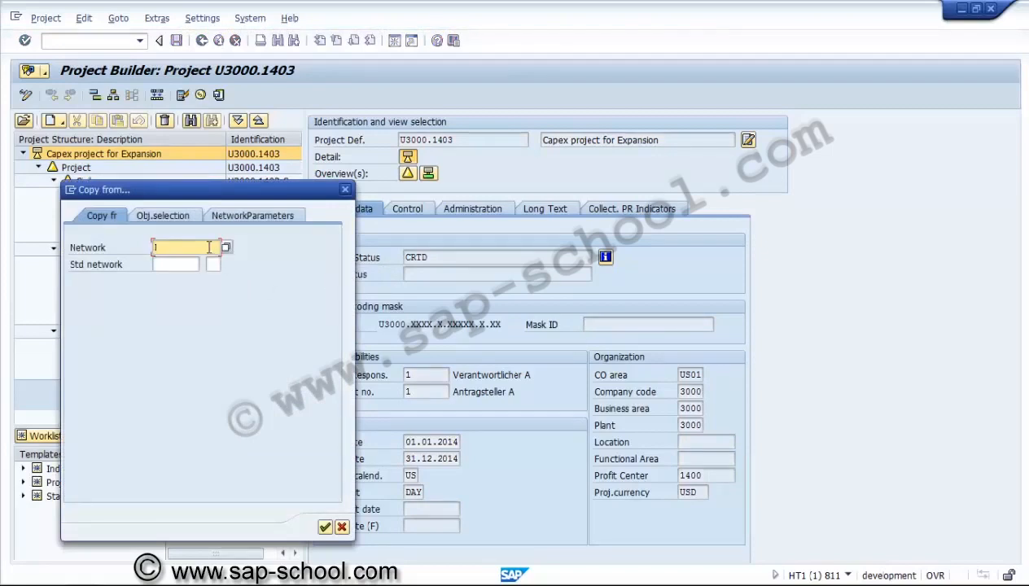
type("NU3000.1402C")
left_click(183, 216)
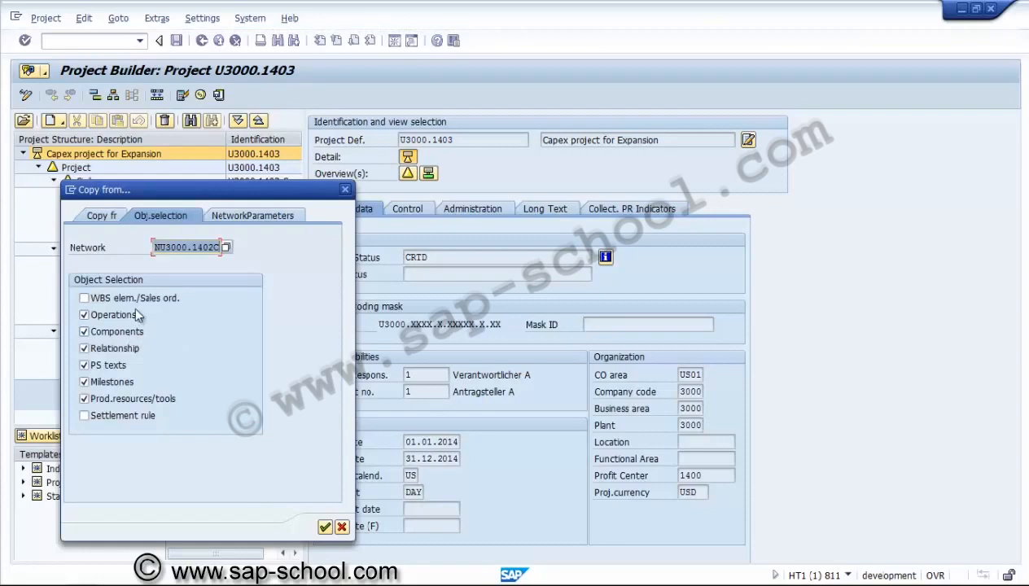
left_click(243, 216)
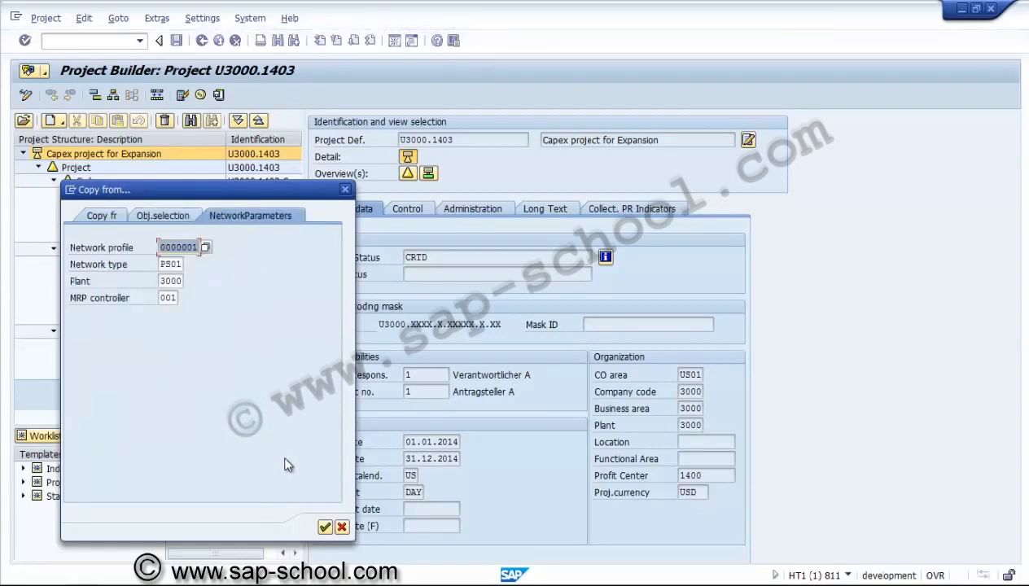
left_click(323, 529)
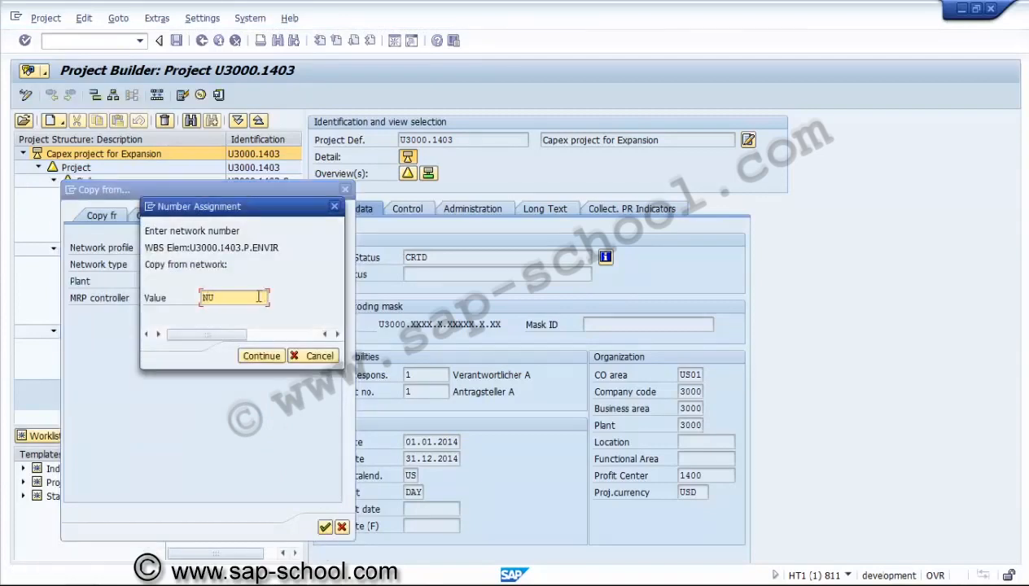
Try to assign an external network number to the copy, ending with 3000.1403E.
type("NUM 1")
key("BackSpace")
key("BackSpace")
key("BackSpace")
type("3000.14903C")
left_click(260, 357)
type("3000.1403E")
left_click(259, 358)
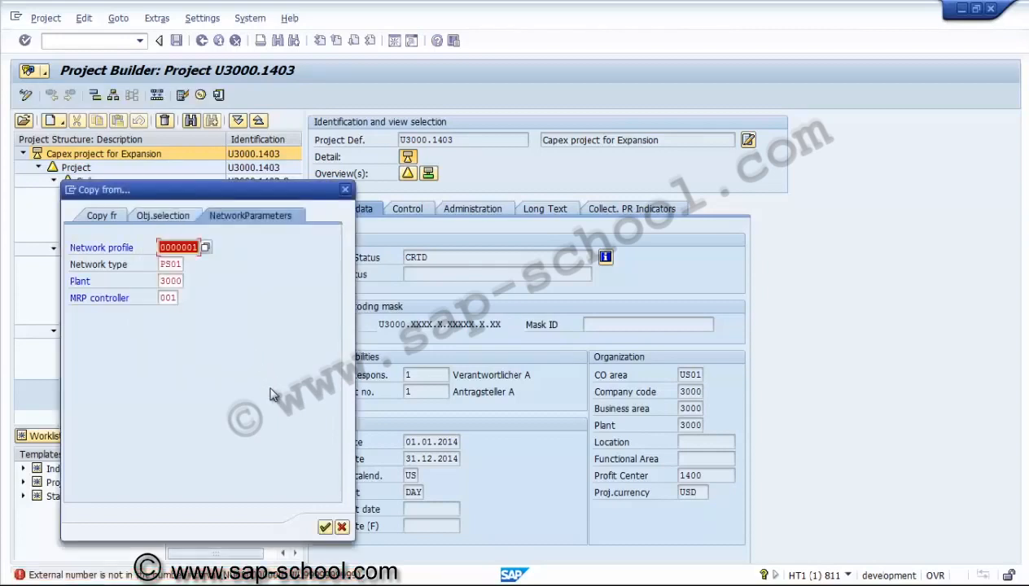
Assign the number NU3000.1403E to the network copied from NU3000.1402C and complete the copy.
left_click(118, 224)
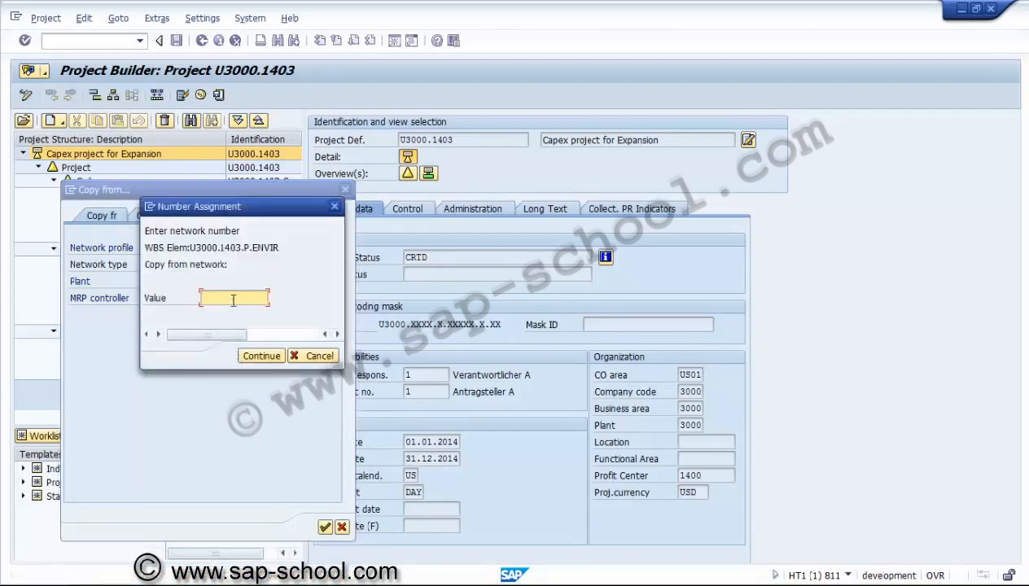
type("NU3000.1403E")
left_click(259, 356)
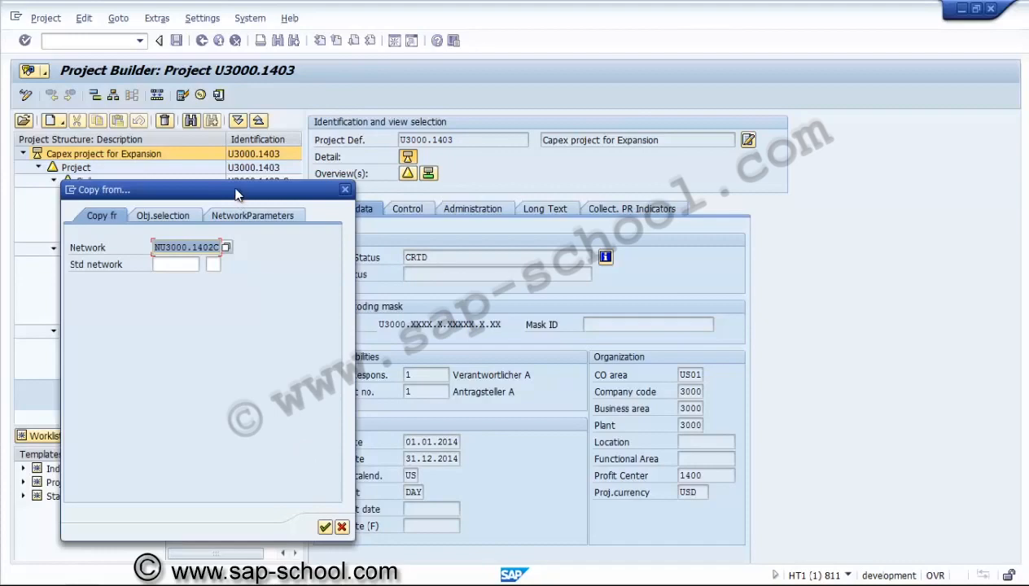
left_click_drag(236, 194, 705, 156)
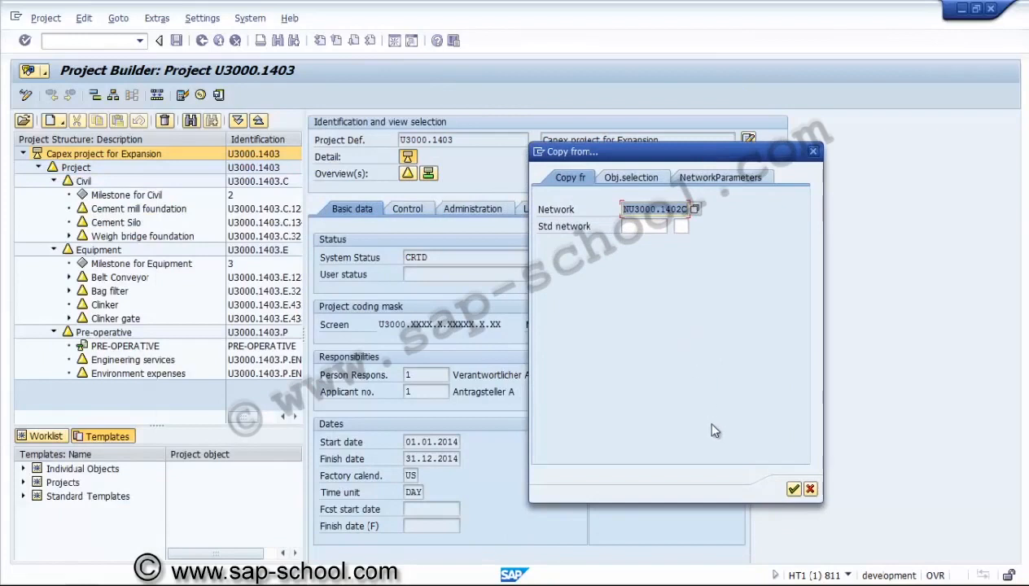
left_click(794, 489)
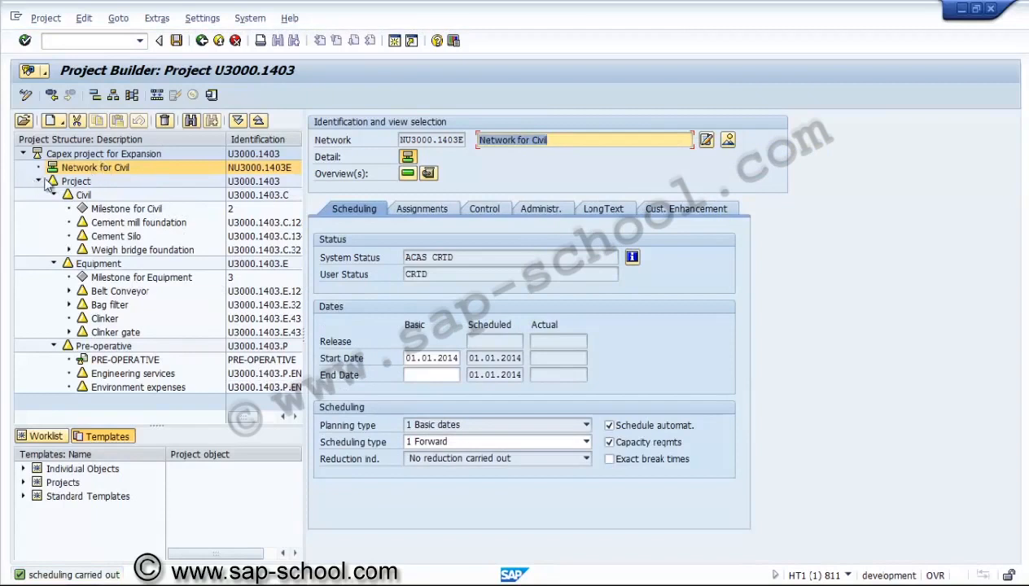
Display the activity overview of network NU3000.1403E and move the network under the Civil element.
left_click(160, 170)
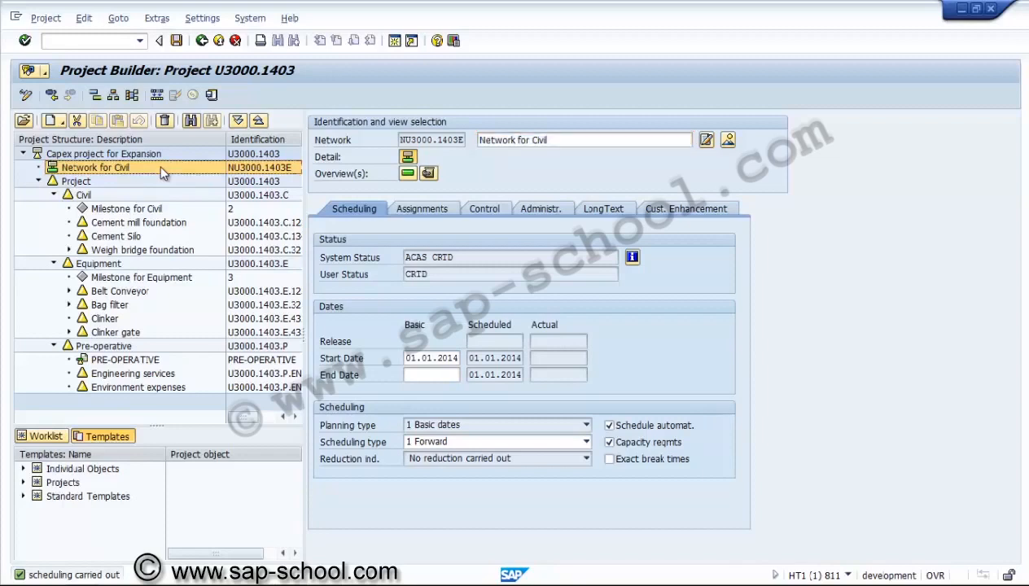
left_click(410, 175)
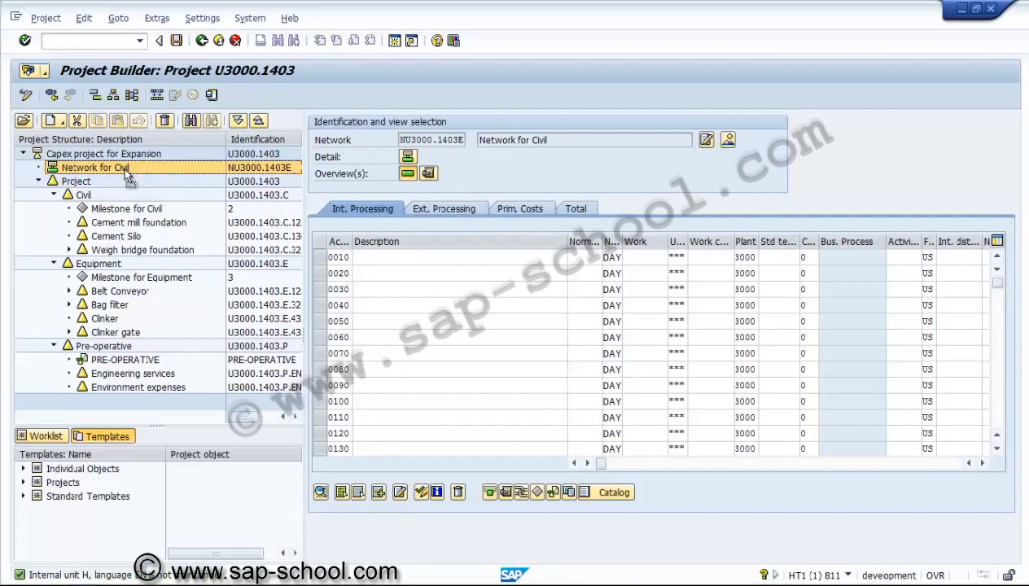
left_click_drag(123, 194, 123, 194)
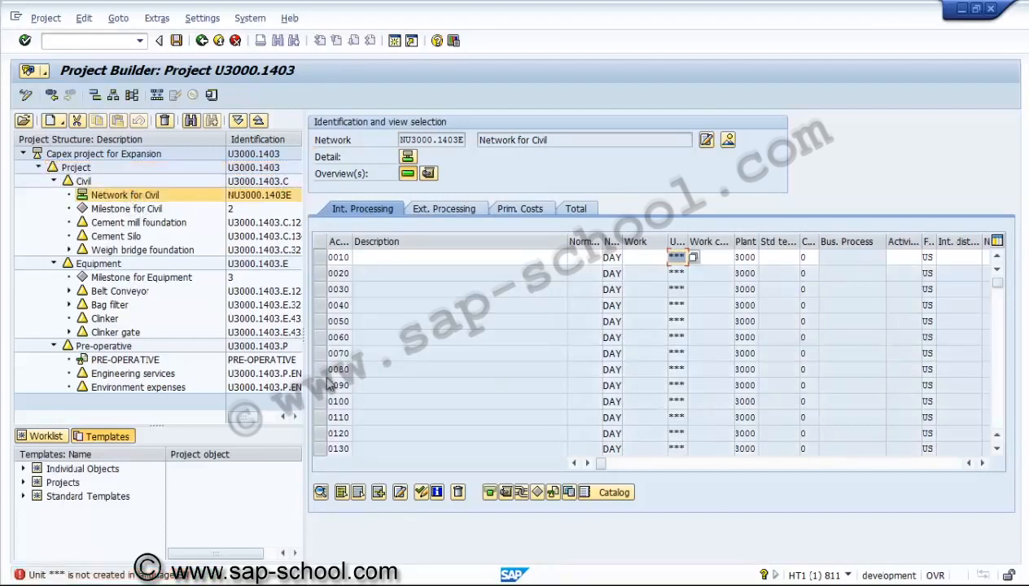
Set the work unit of activity 0010 in network NU3000.1403E to HR, leaving its other details blank, and leave the activity overview.
type("hr")
key("Return")
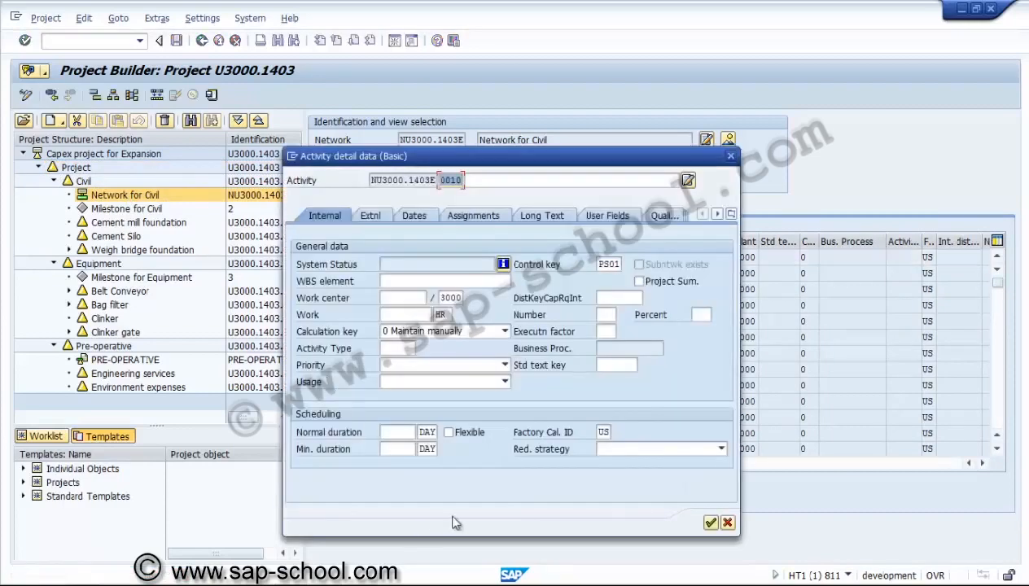
left_click(712, 525)
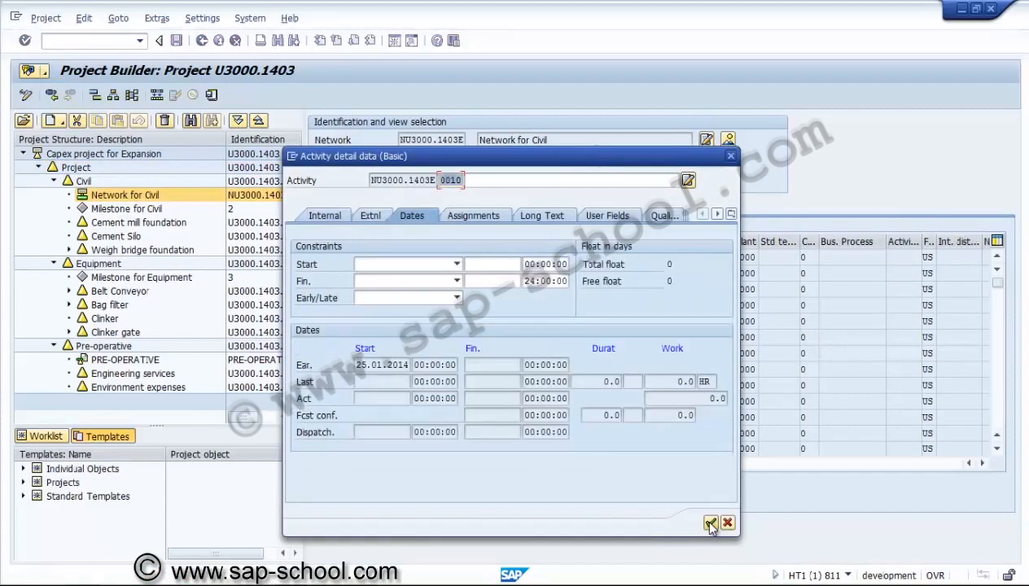
left_click(712, 525)
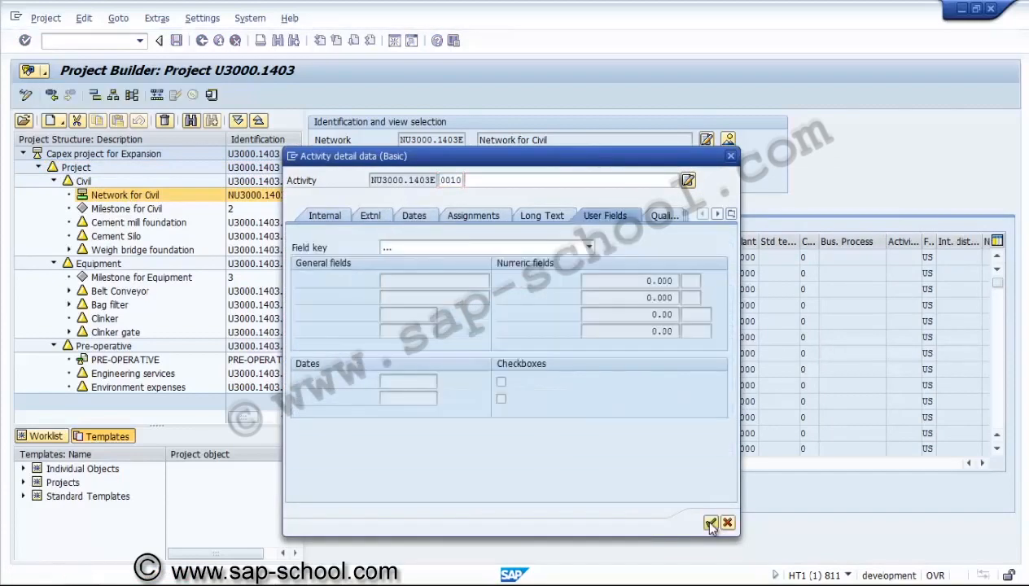
left_click(712, 525)
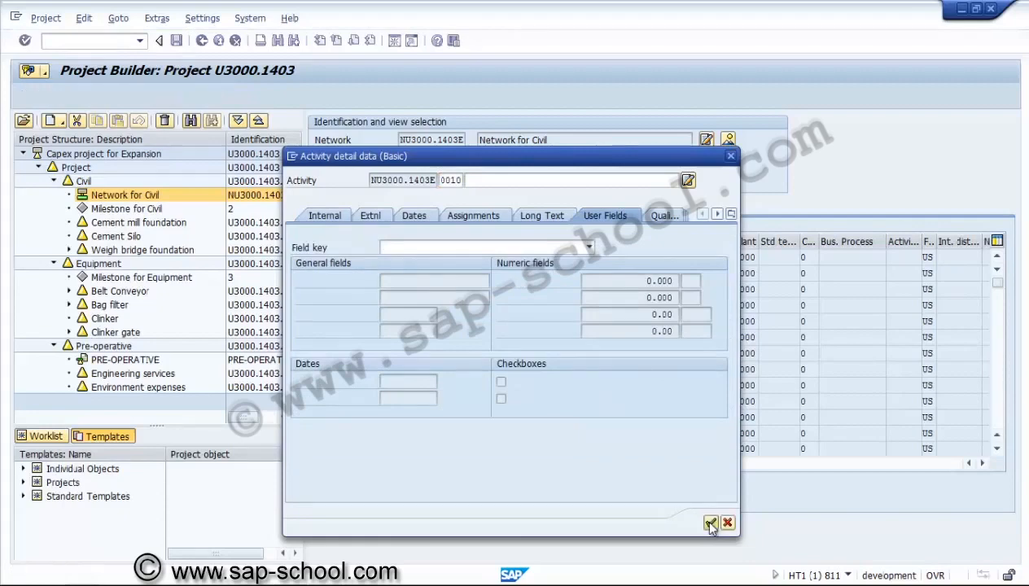
left_click(712, 526)
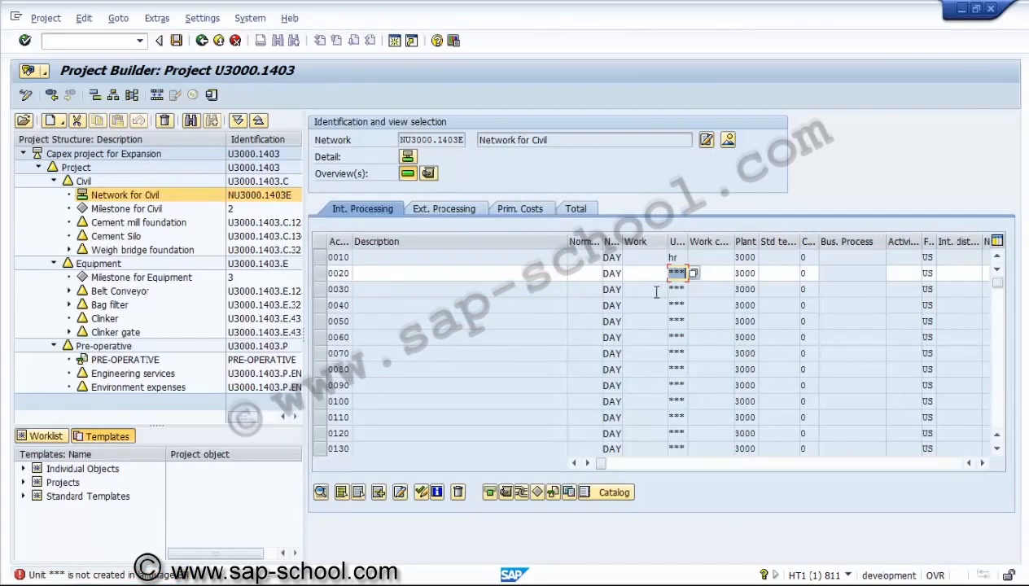
left_click(235, 40)
left_click(235, 41)
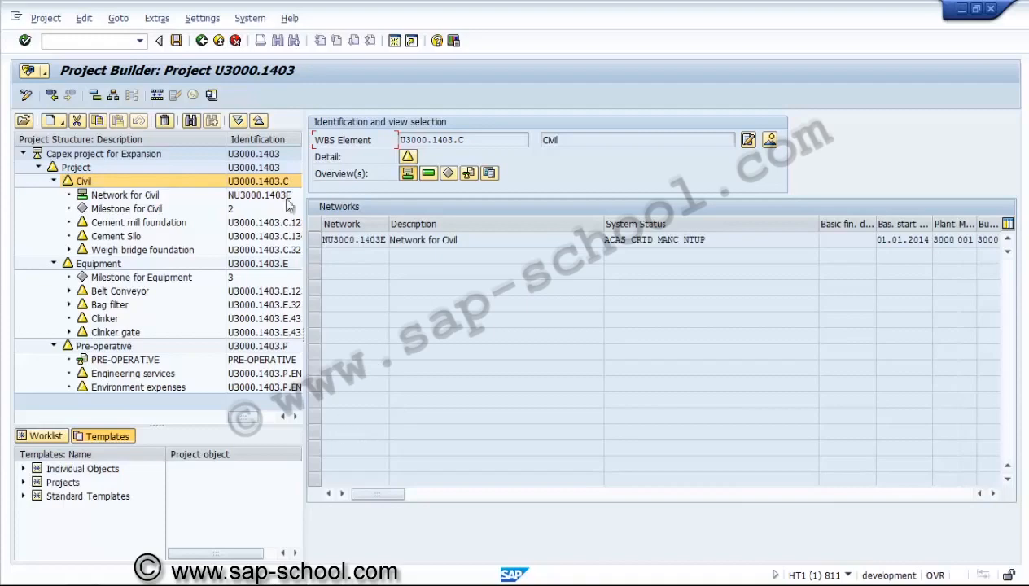
Save the project despite the scheduling warnings and reopen project U3000.1403 for editing.
left_click(182, 41)
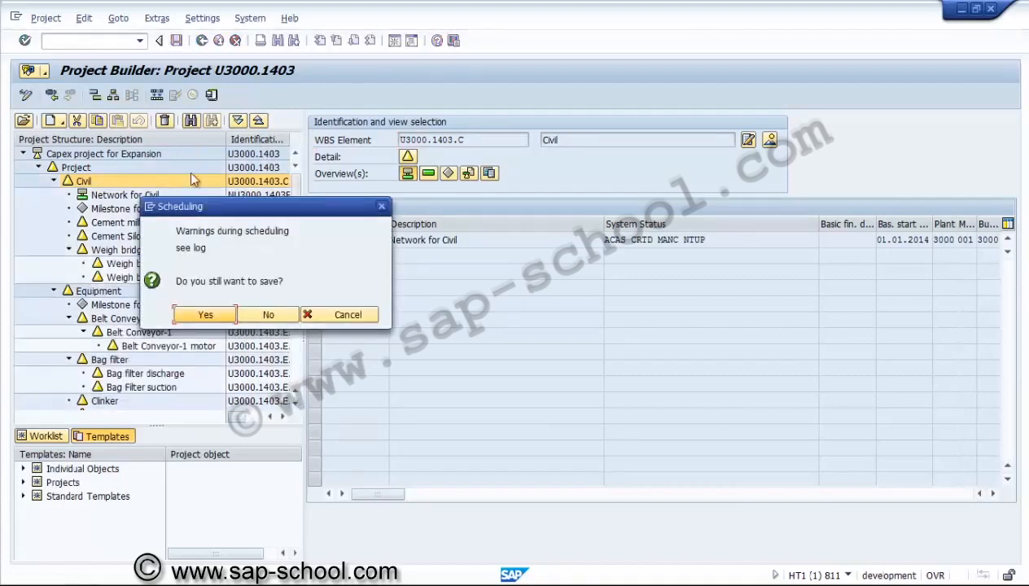
left_click(219, 316)
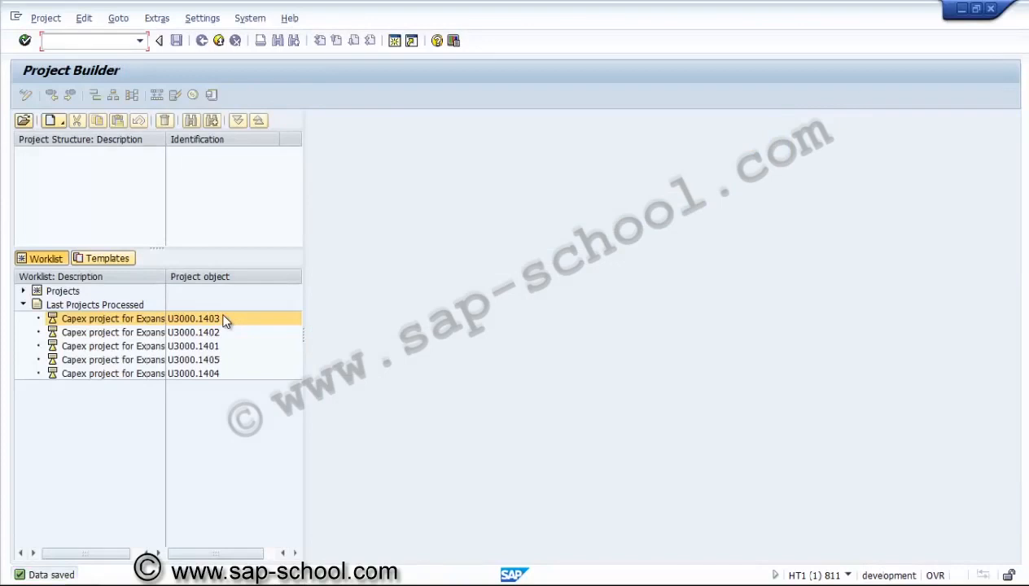
double_click(151, 326)
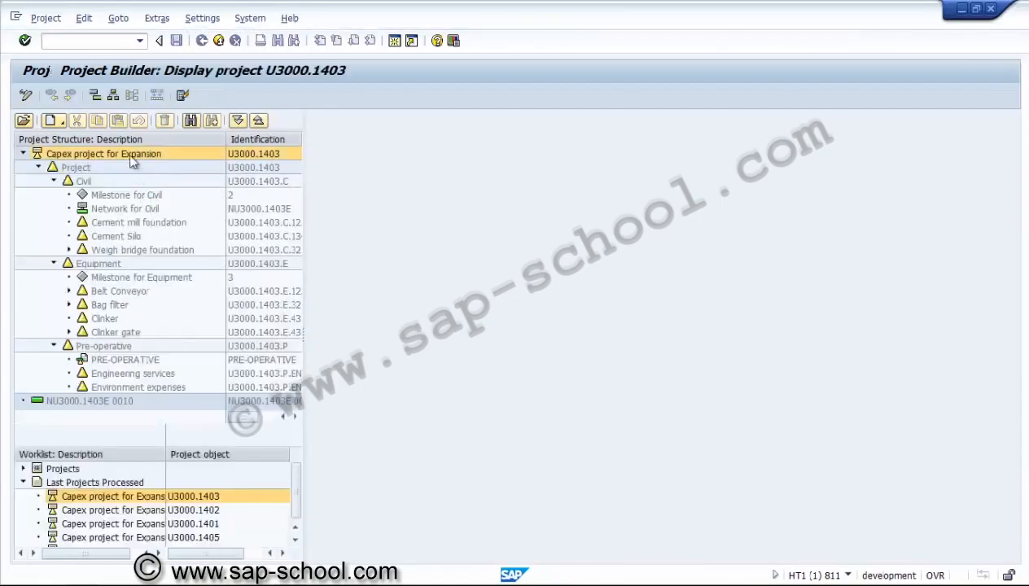
left_click(26, 95)
Move network NU3000.1403E from the Civil element to the Equipment element and select the Civil element.
left_click(134, 270)
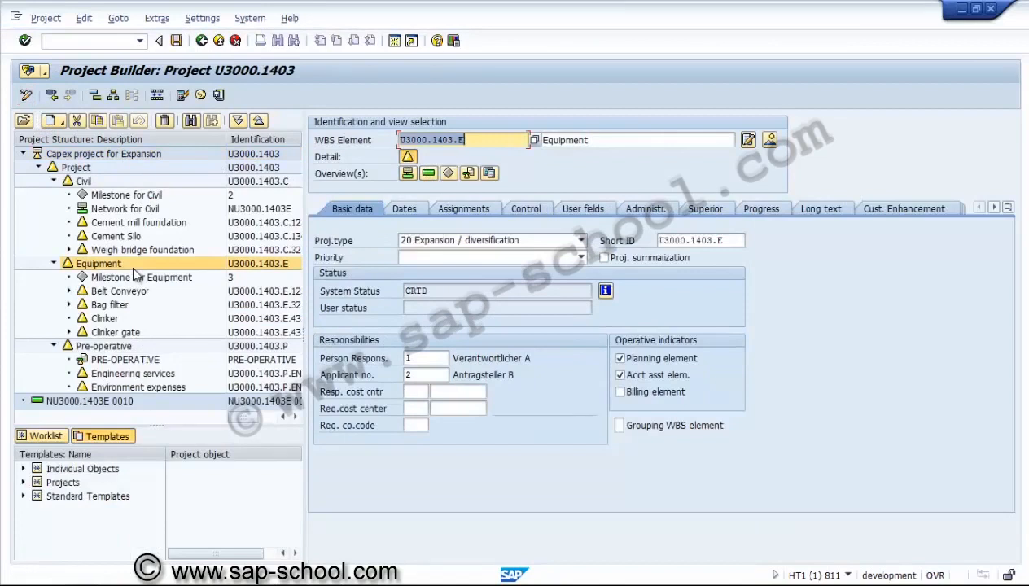
left_click(254, 210)
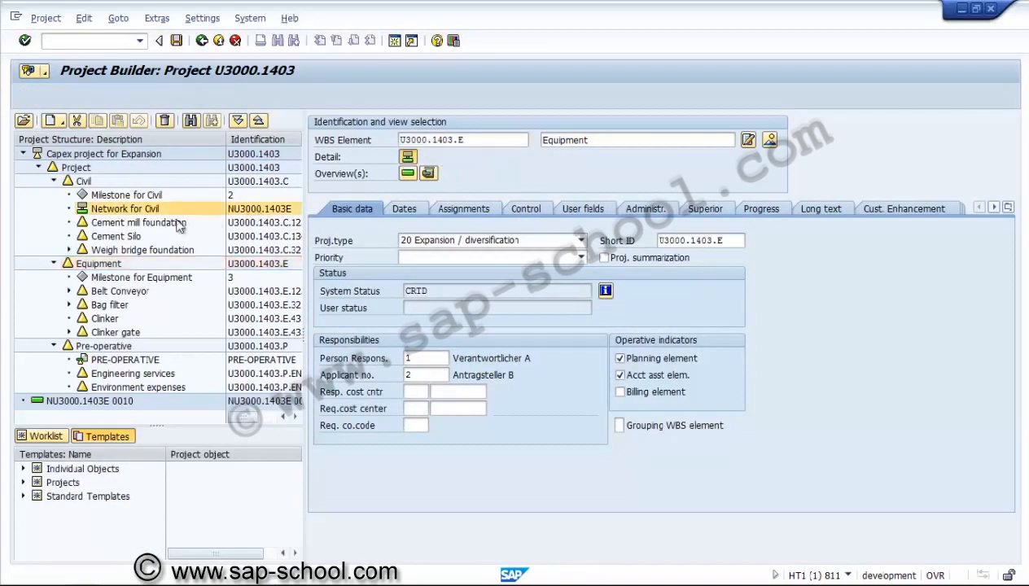
left_click(173, 210)
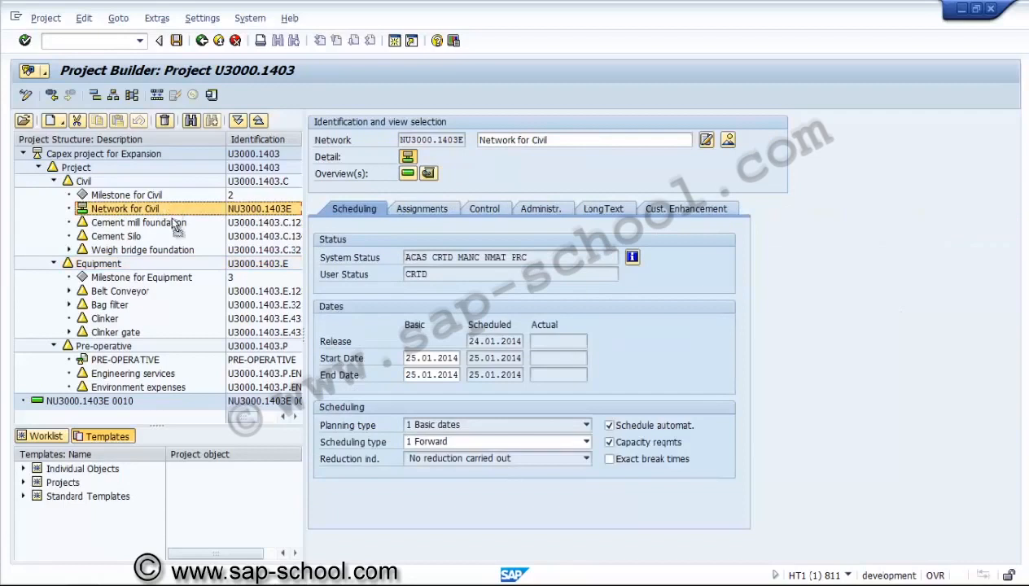
left_click_drag(166, 256, 166, 255)
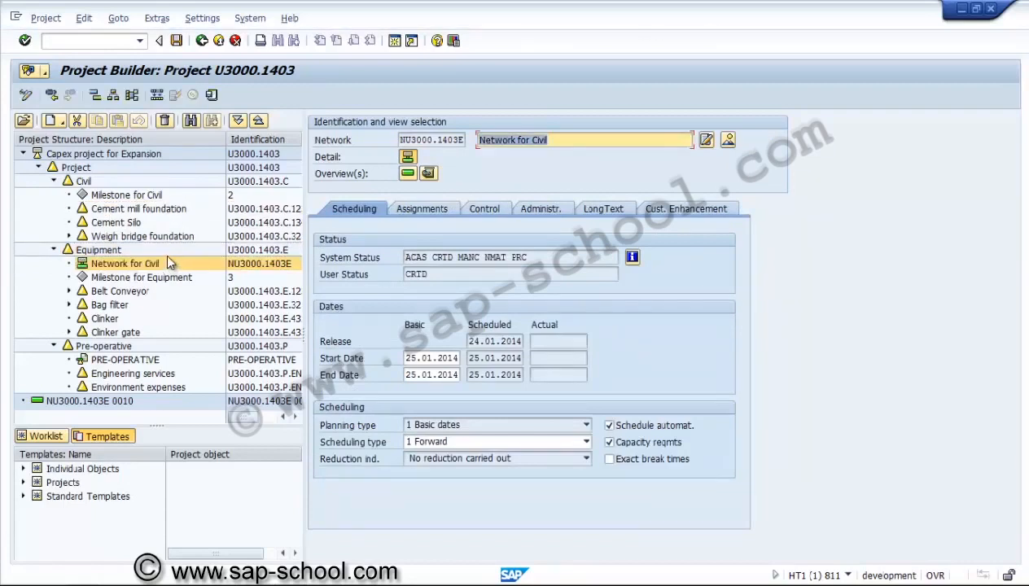
left_click(147, 179)
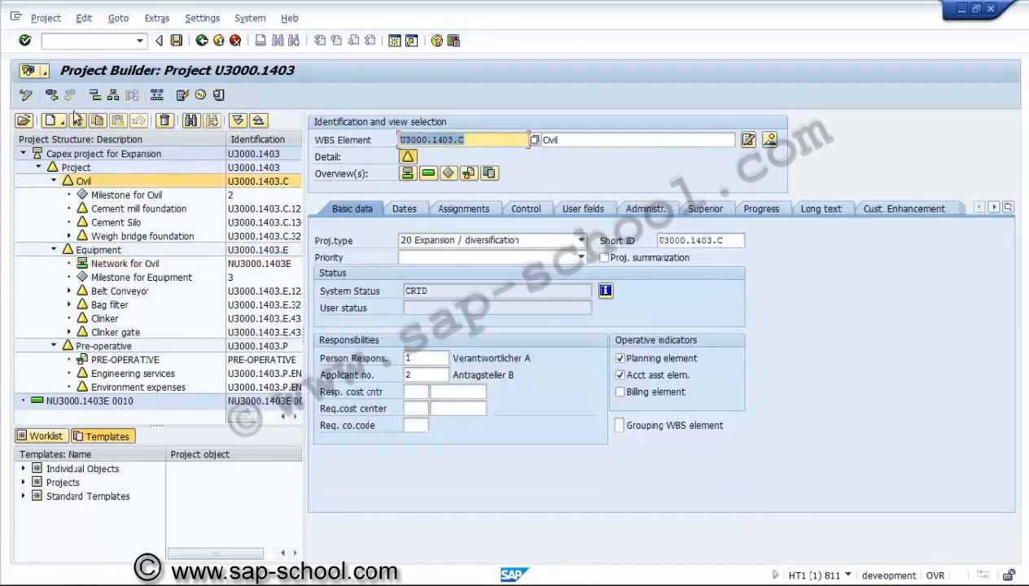
left_click(62, 122)
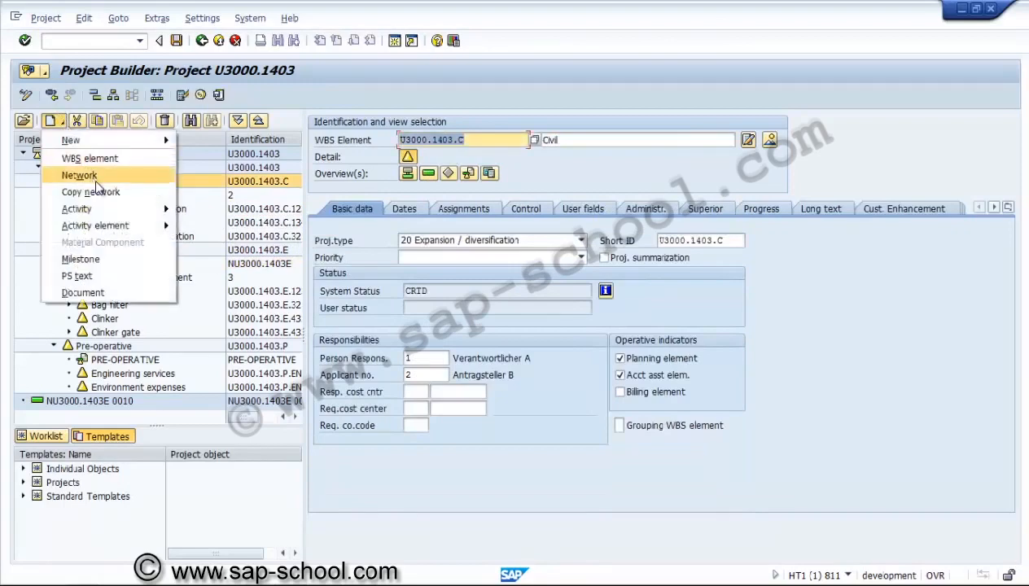
left_click(81, 175)
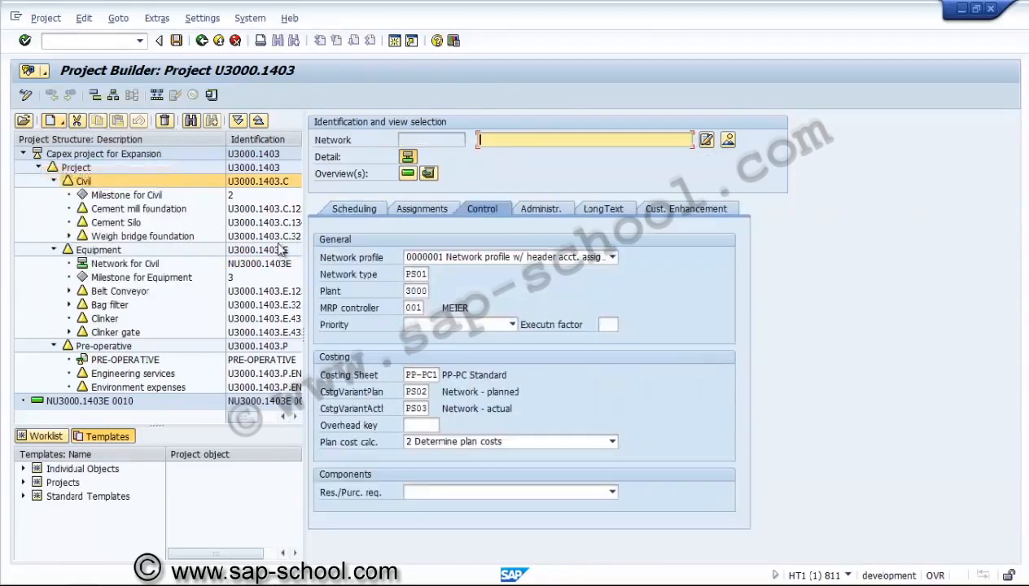
left_click(234, 40)
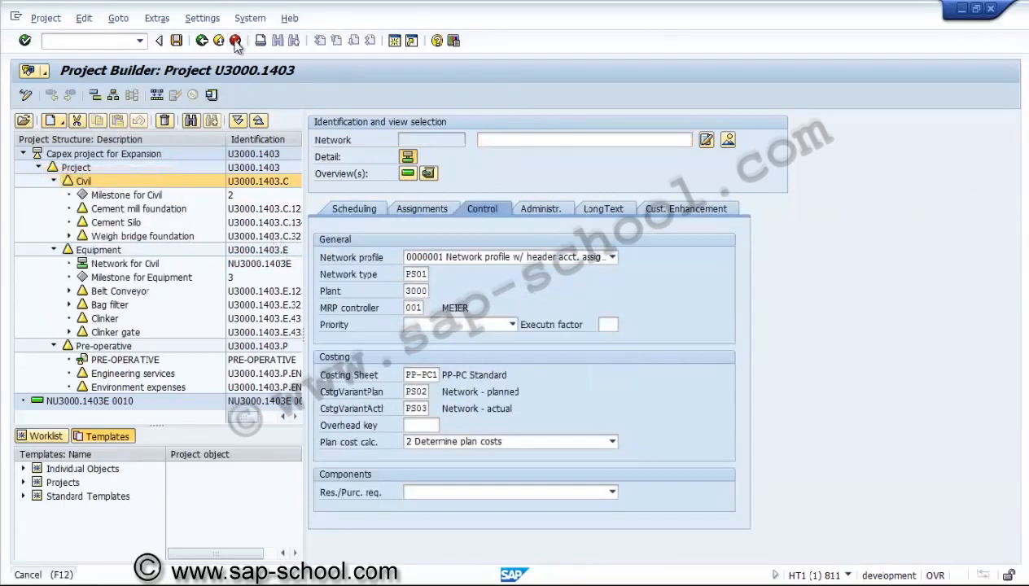
Set up a copy of network NU3000.1402C for the Civil element, using network profile 3000PS1.
left_click(63, 121)
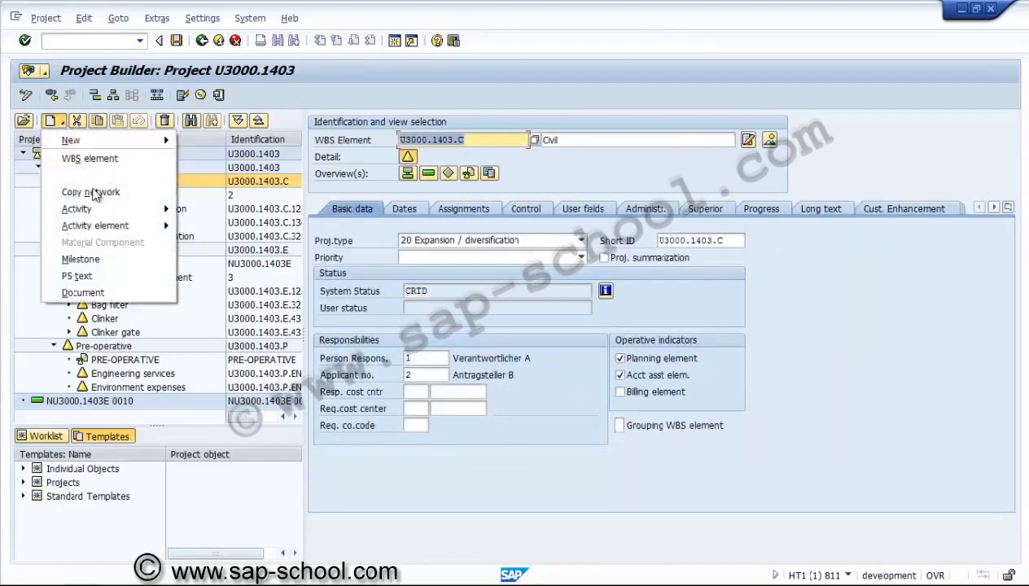
left_click(94, 189)
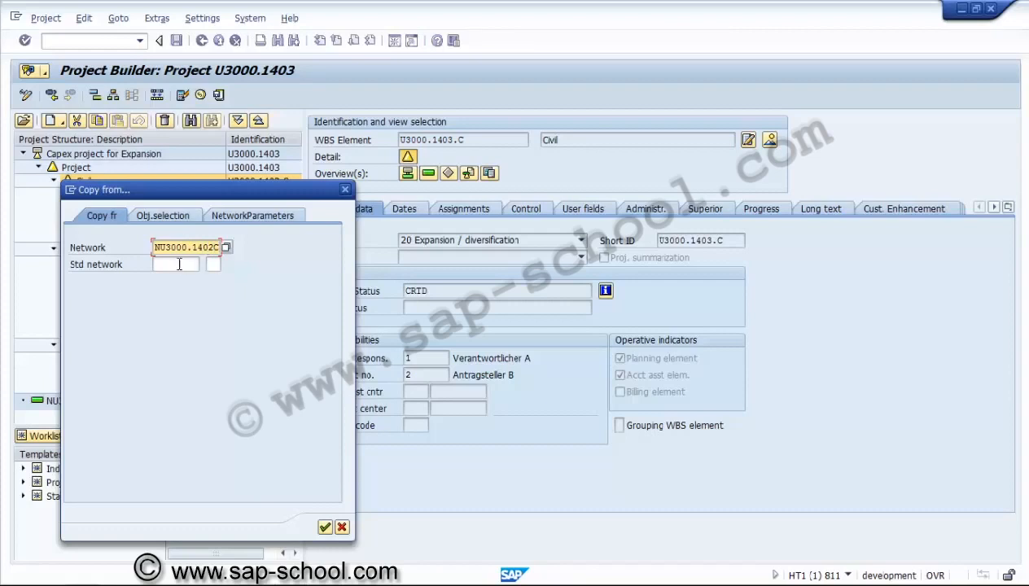
left_click(181, 217)
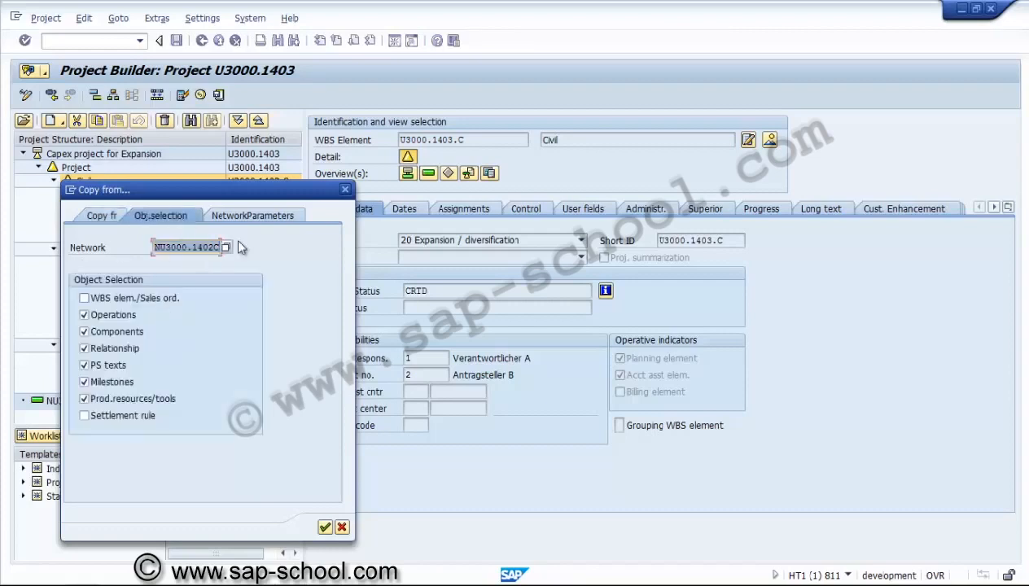
left_click(261, 216)
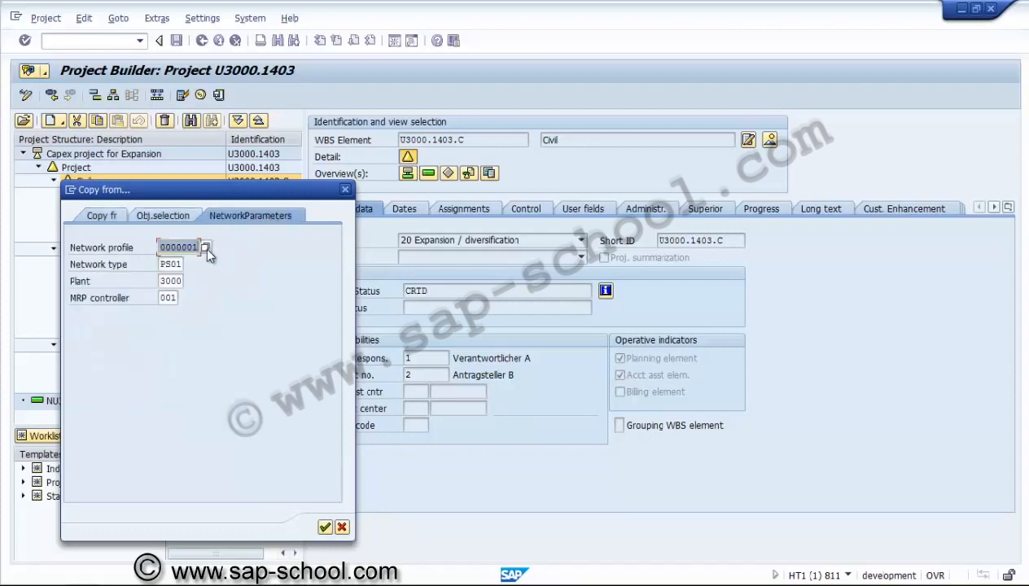
left_click(205, 247)
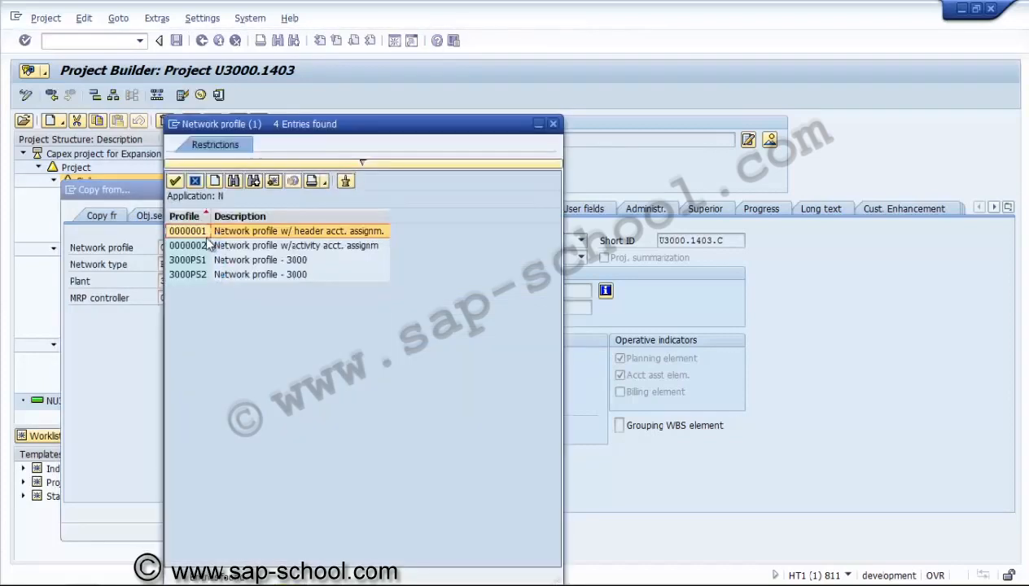
double_click(202, 260)
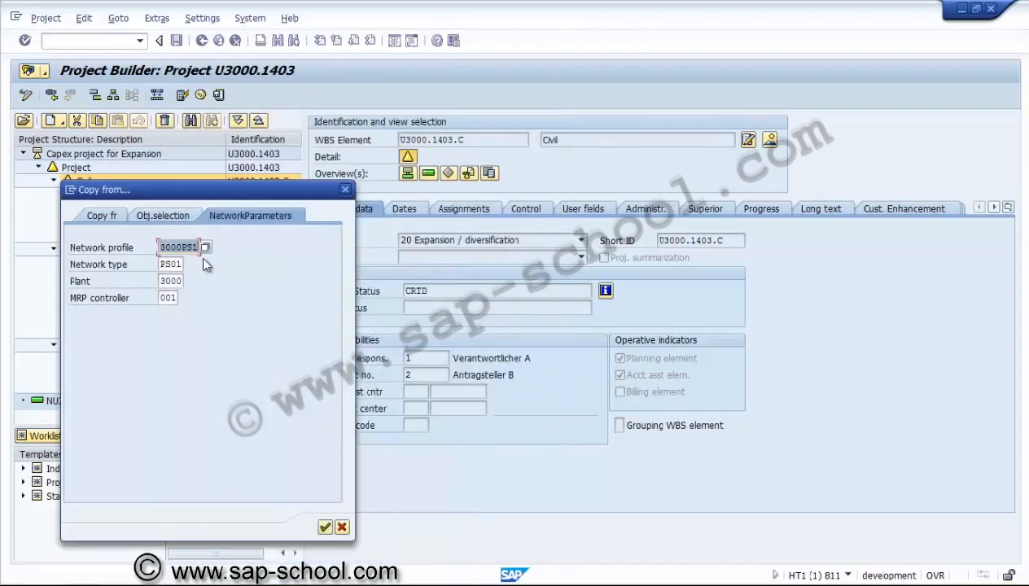
Confirm the copy from network NU3000.1402C and assign the new Civil network the number NU3000.1403C.
left_click(104, 215)
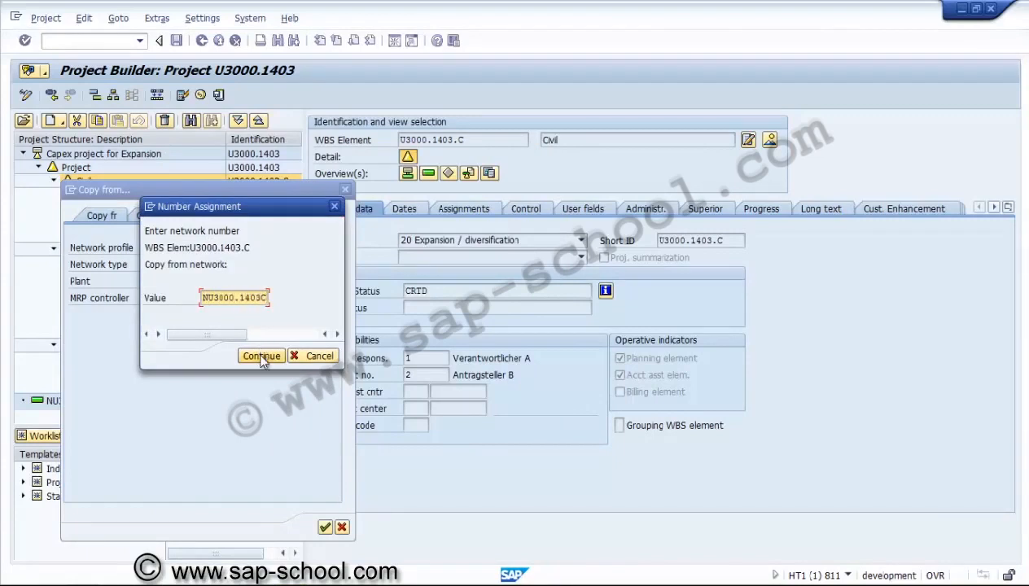
left_click(261, 356)
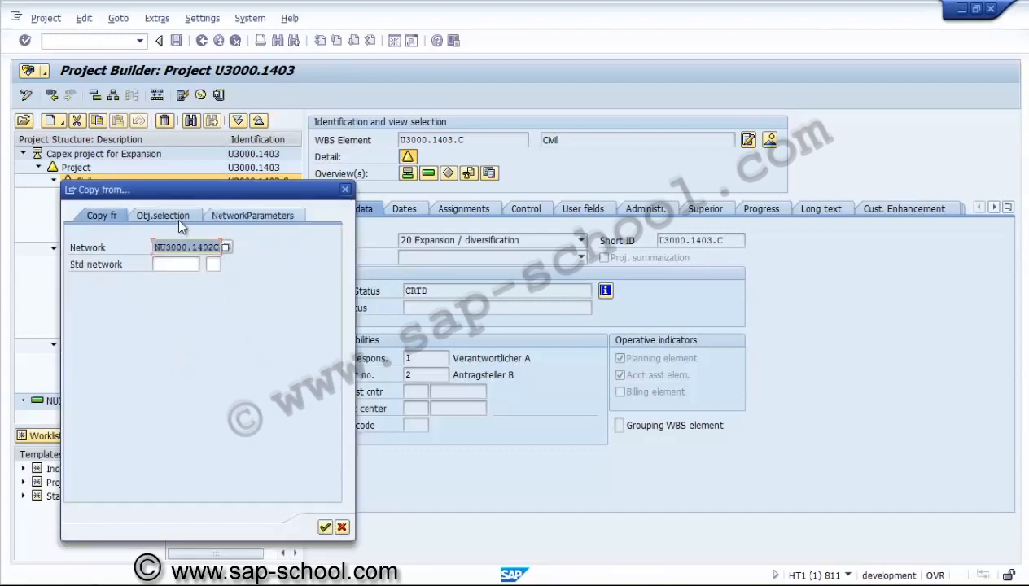
left_click(325, 527)
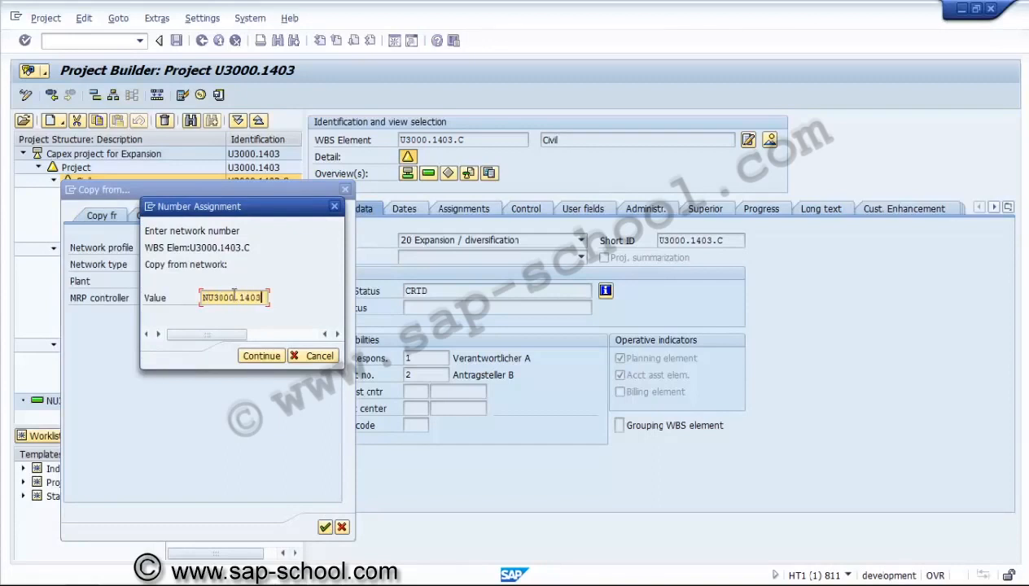
left_click(247, 357)
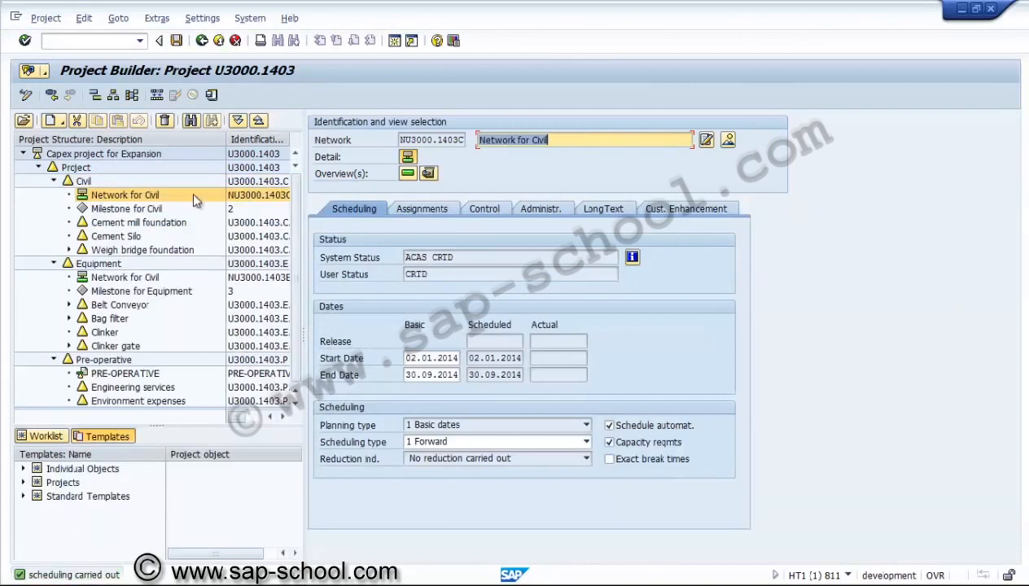
left_click(62, 123)
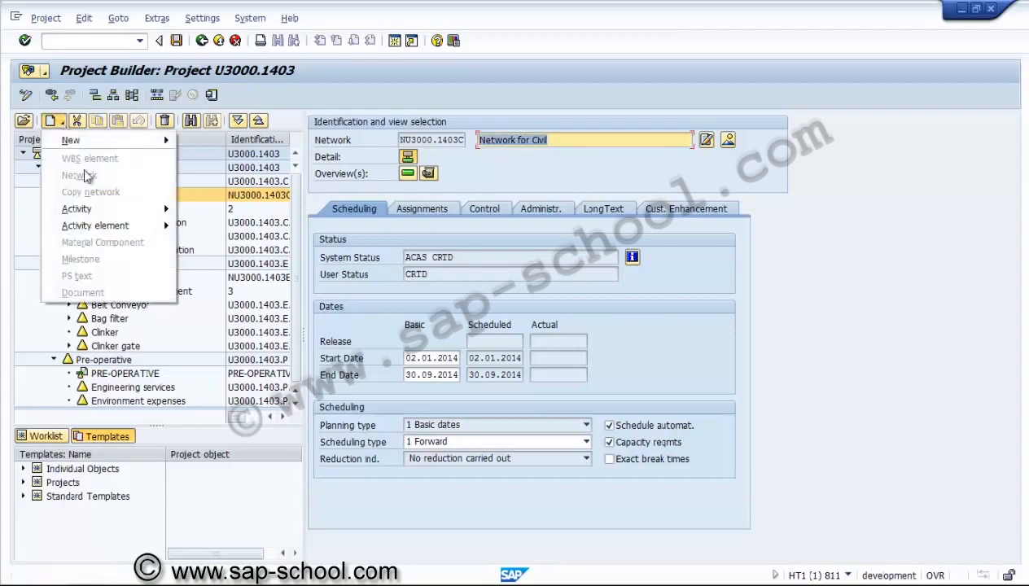
mouse_move(100, 209)
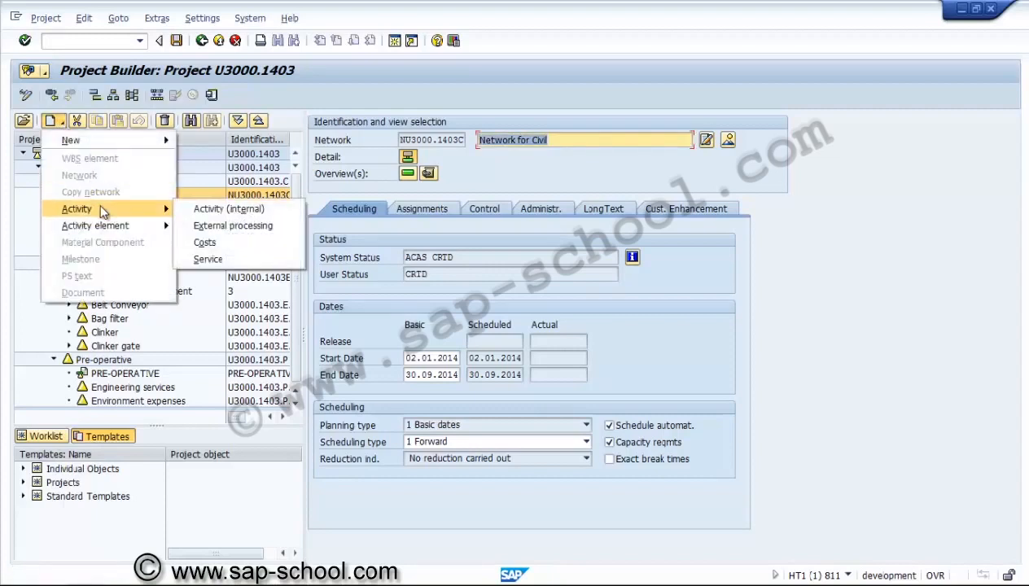
mouse_move(122, 146)
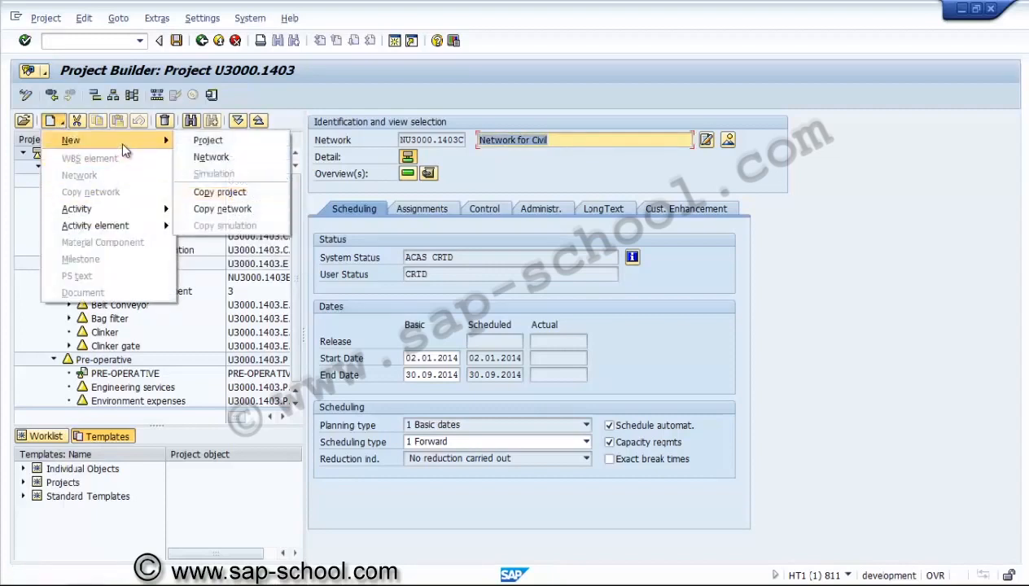
left_click(187, 11)
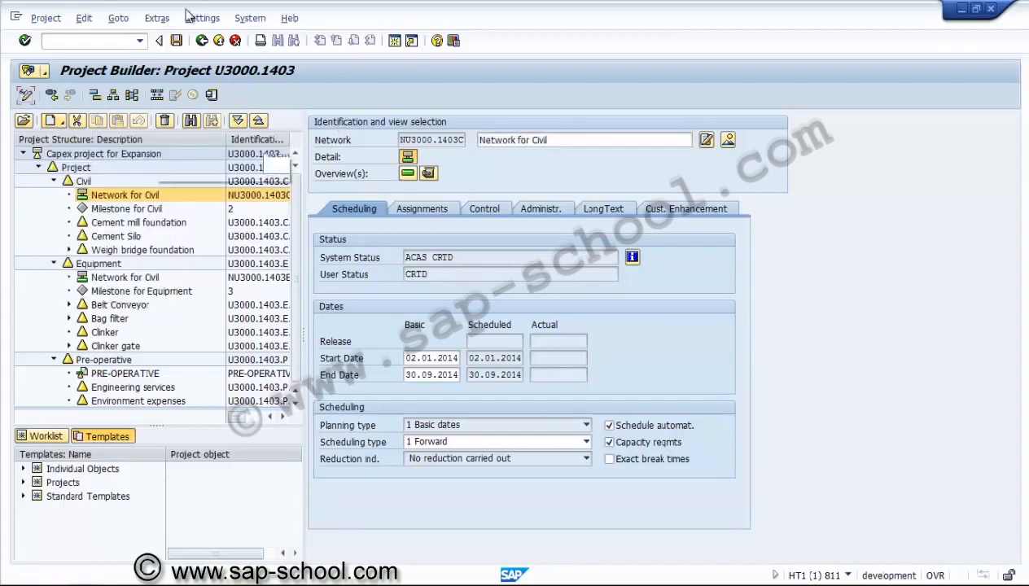
Save the project, then display project U3000.1403 again to review its structure and leave it.
left_click(172, 40)
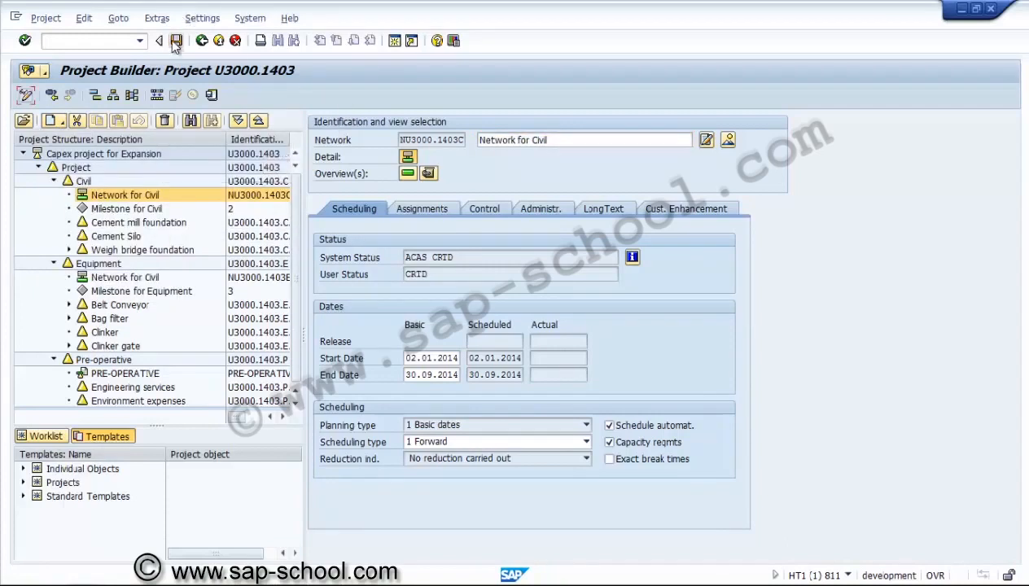
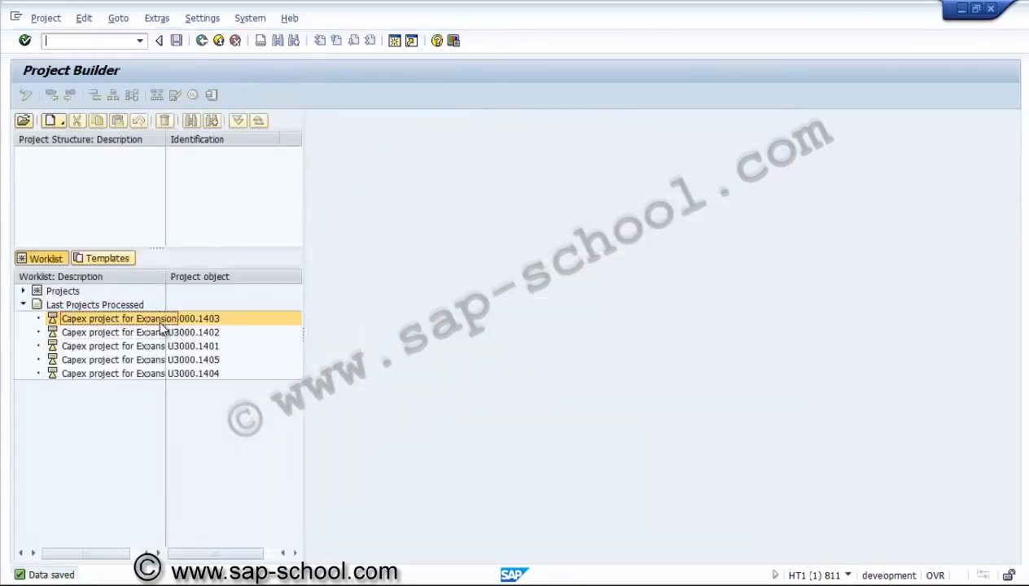
double_click(160, 322)
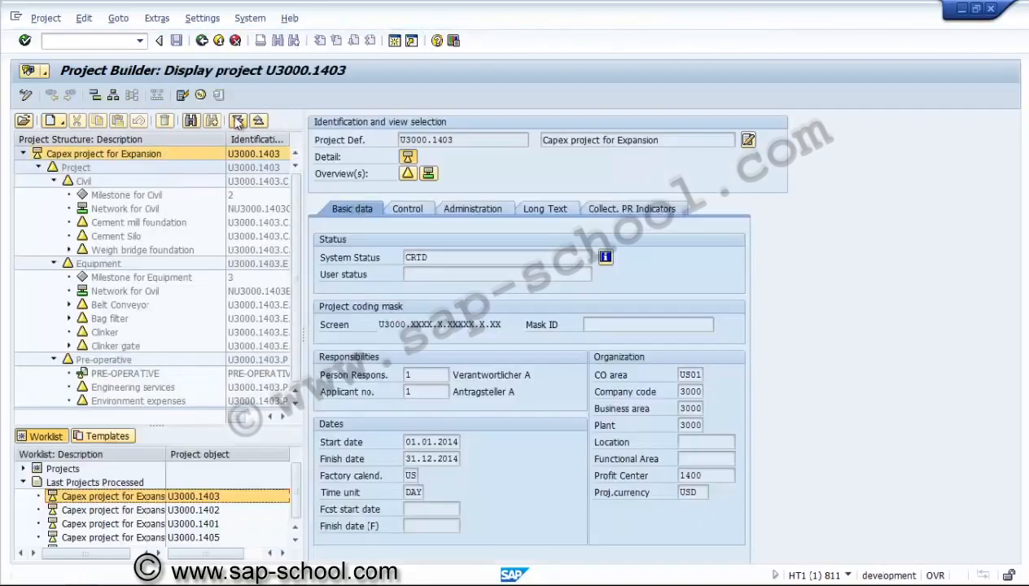
left_click(202, 41)
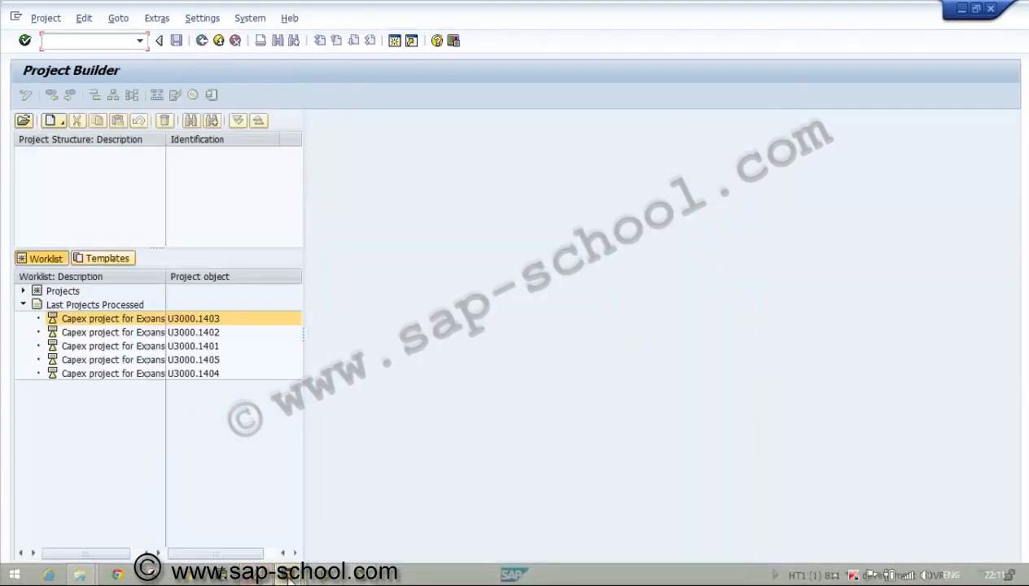
Switch to the SAP Easy Access session and start CN01 - Create for standard networks from the Project System basic data templates.
mouse_move(288, 577)
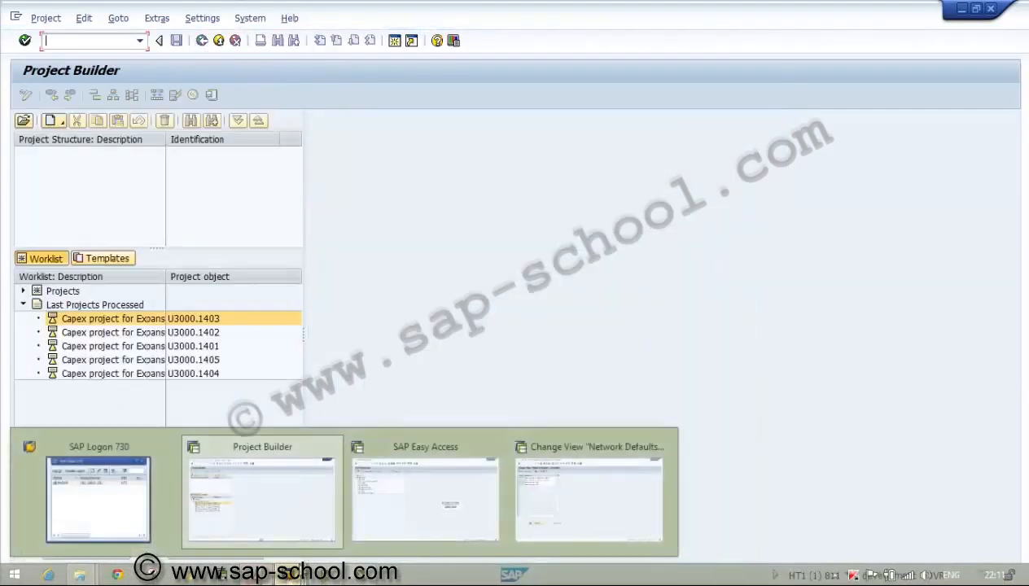
left_click(360, 525)
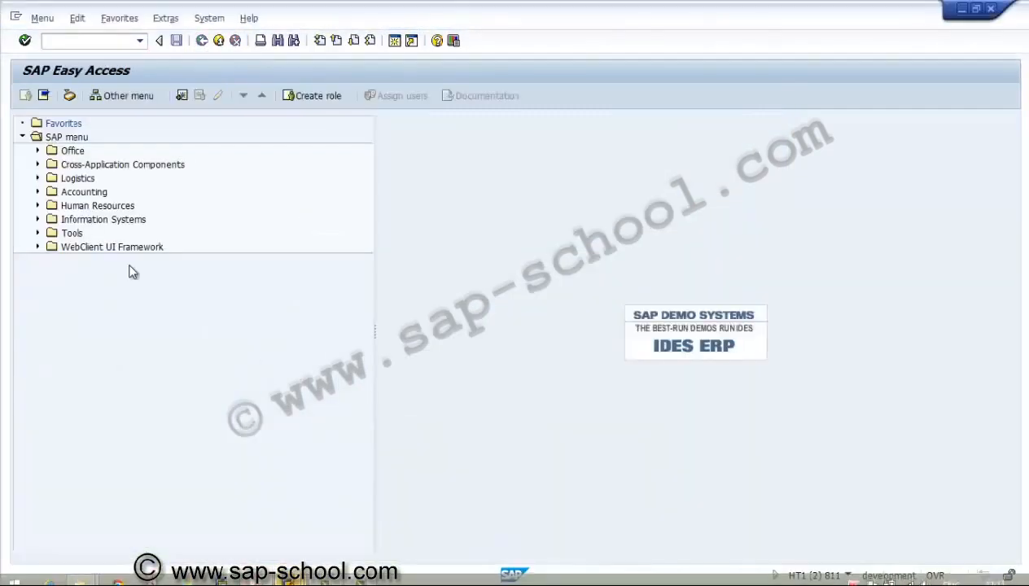
left_click(37, 179)
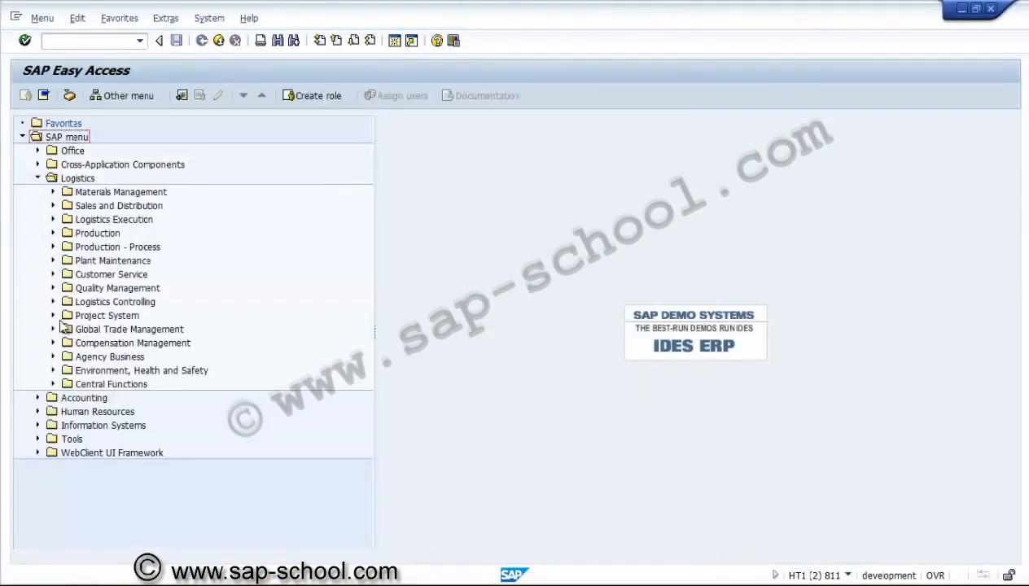
left_click(53, 315)
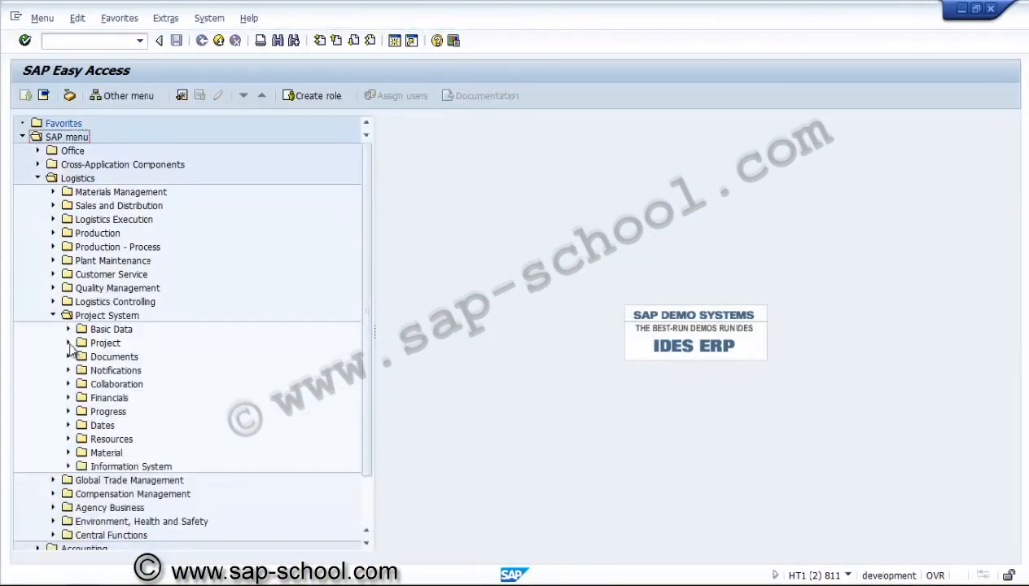
left_click(69, 343)
left_click(68, 330)
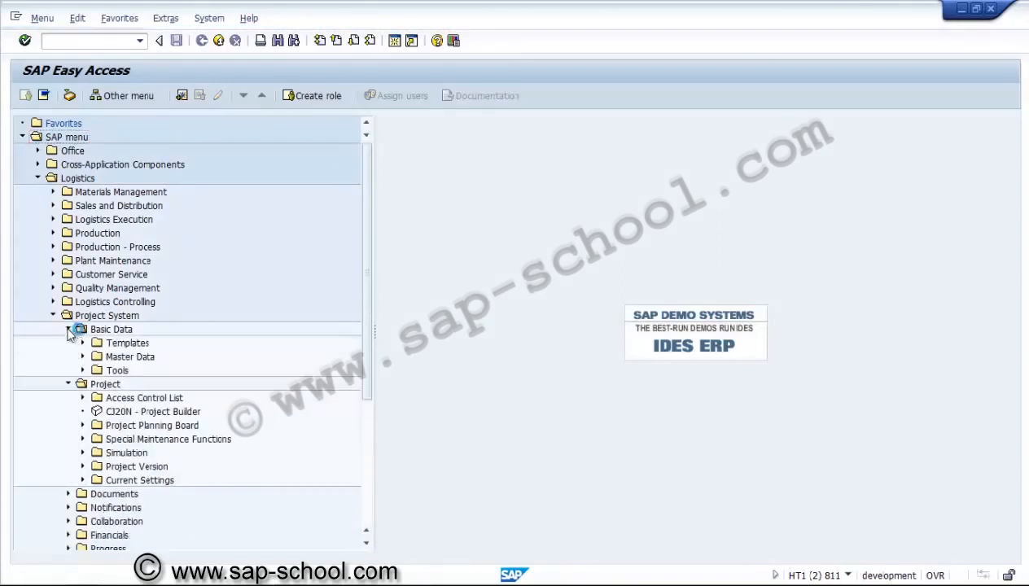
left_click(82, 343)
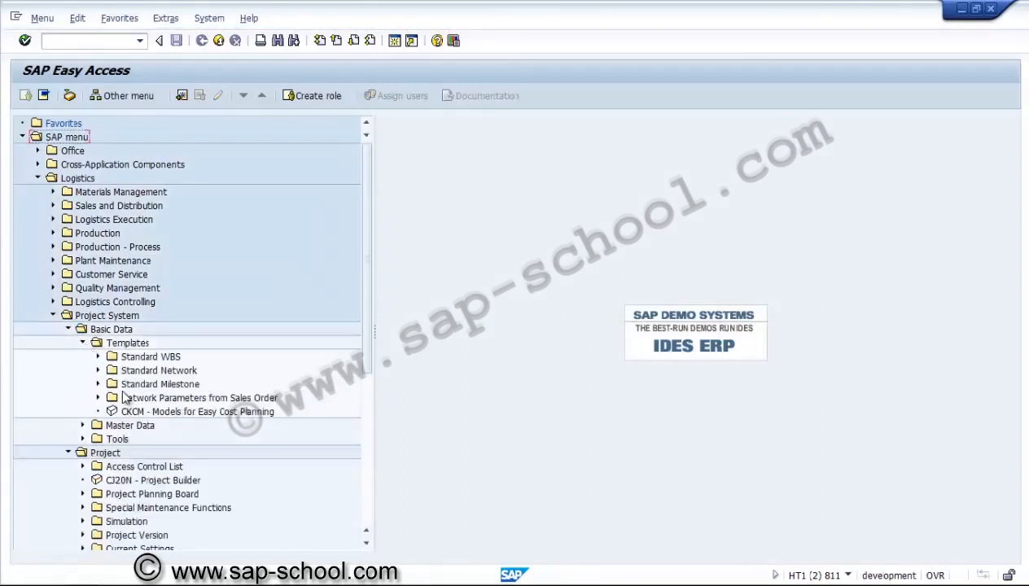
left_click(133, 372)
left_click(98, 371)
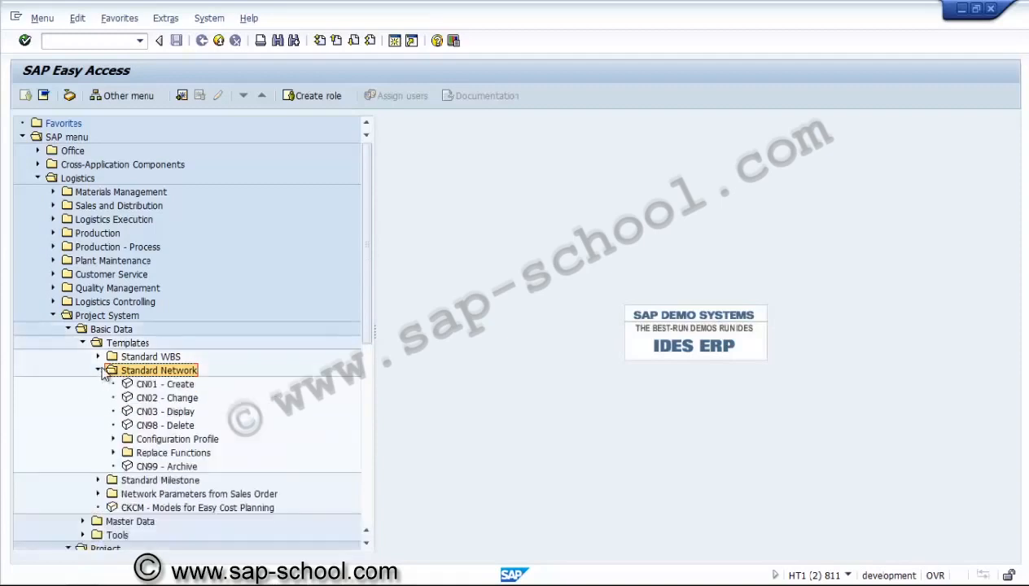
double_click(154, 384)
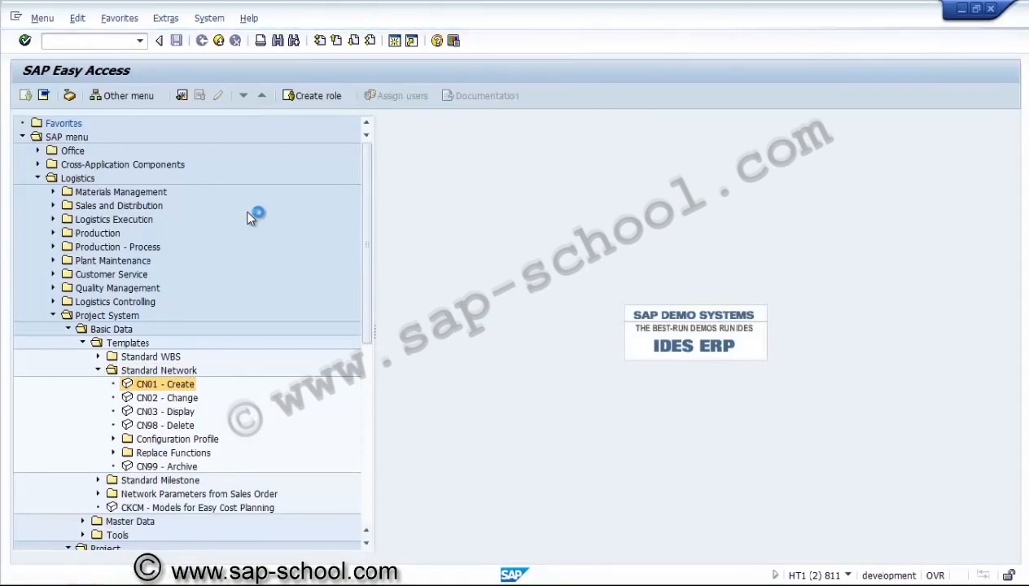
mouse_move(290, 583)
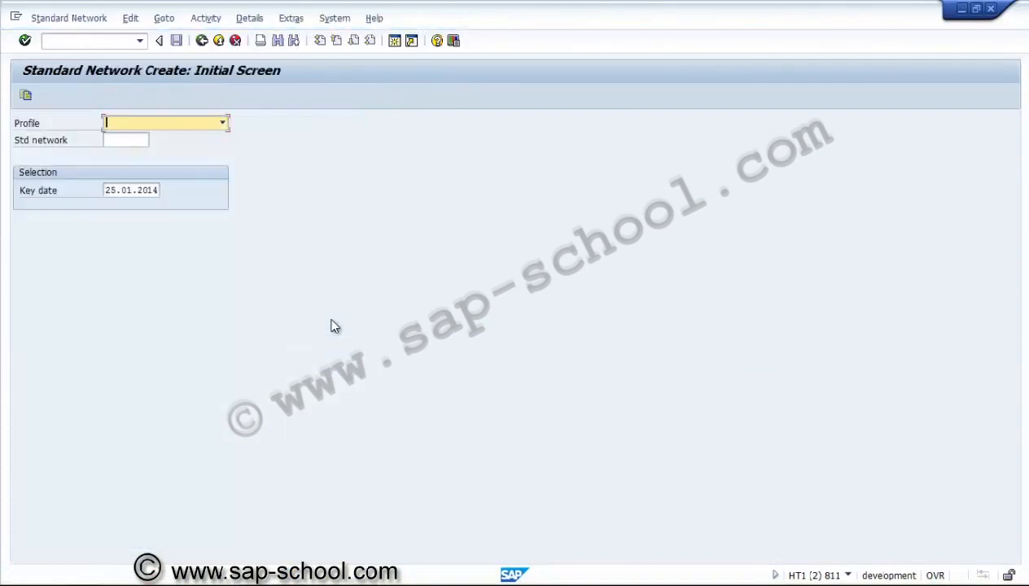
Choose profile 0000001 Standard network profile, leave the standard network number blank, and continue to the header.
left_click(222, 123)
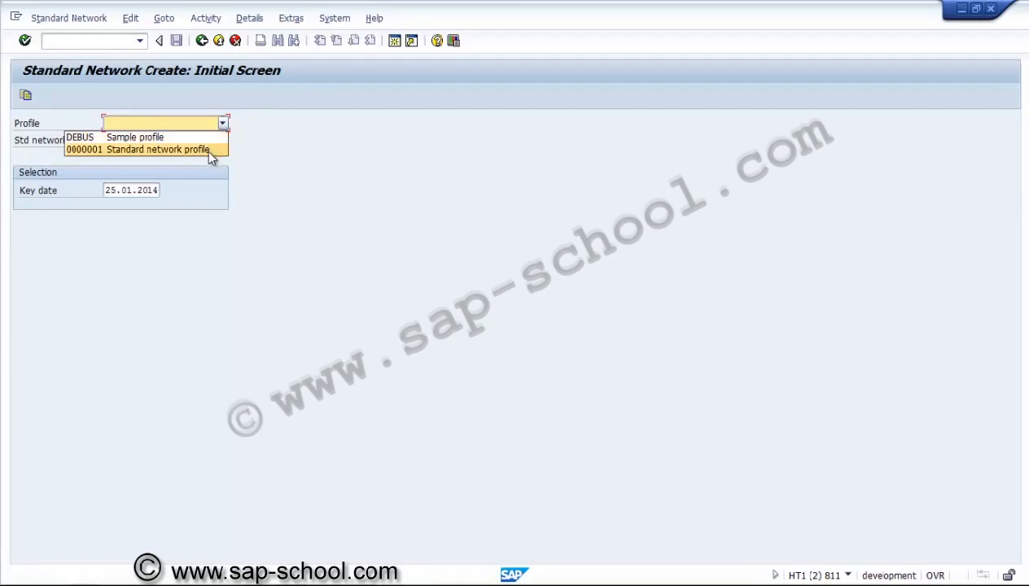
left_click(208, 150)
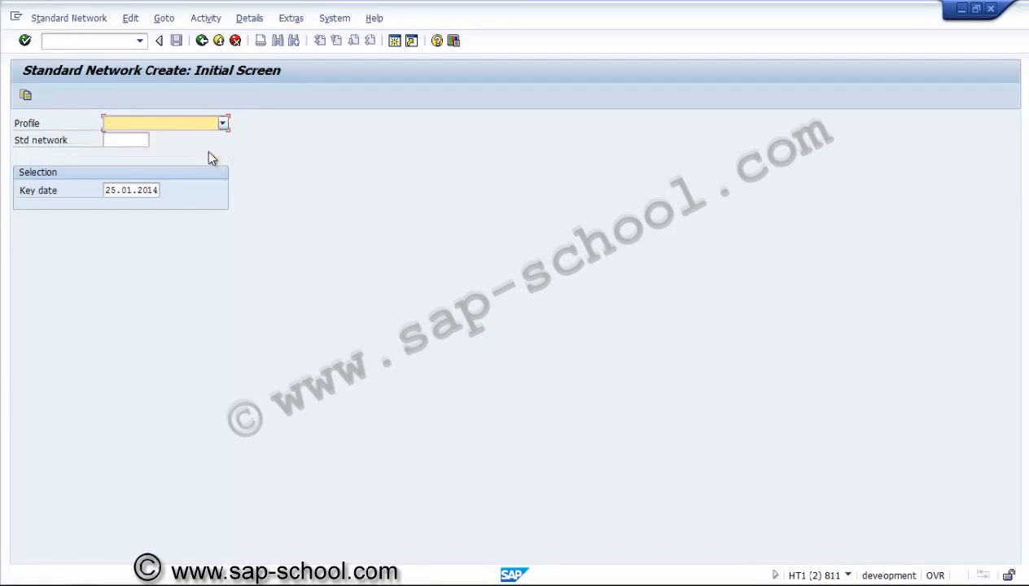
left_click(132, 142)
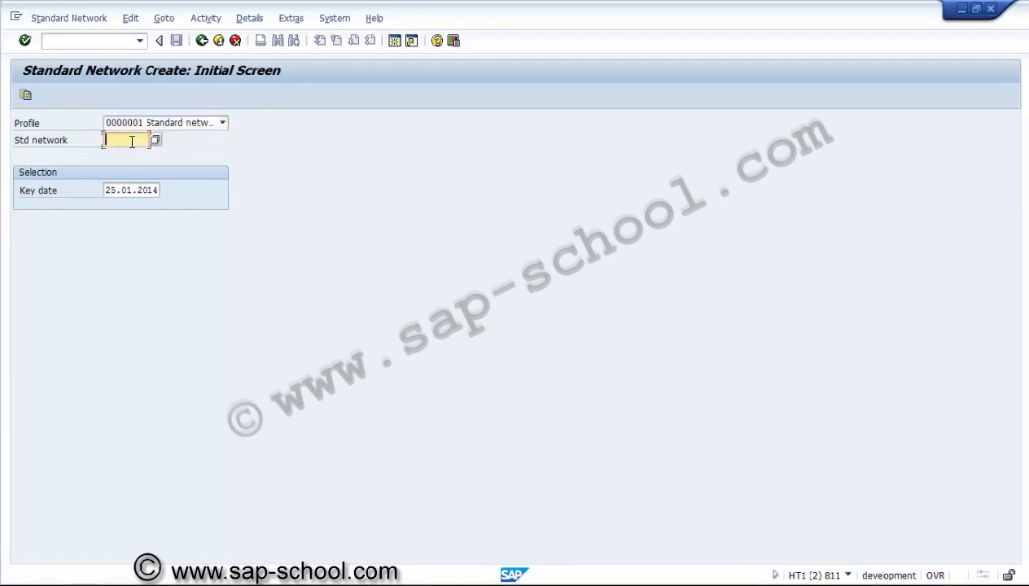
left_click(25, 41)
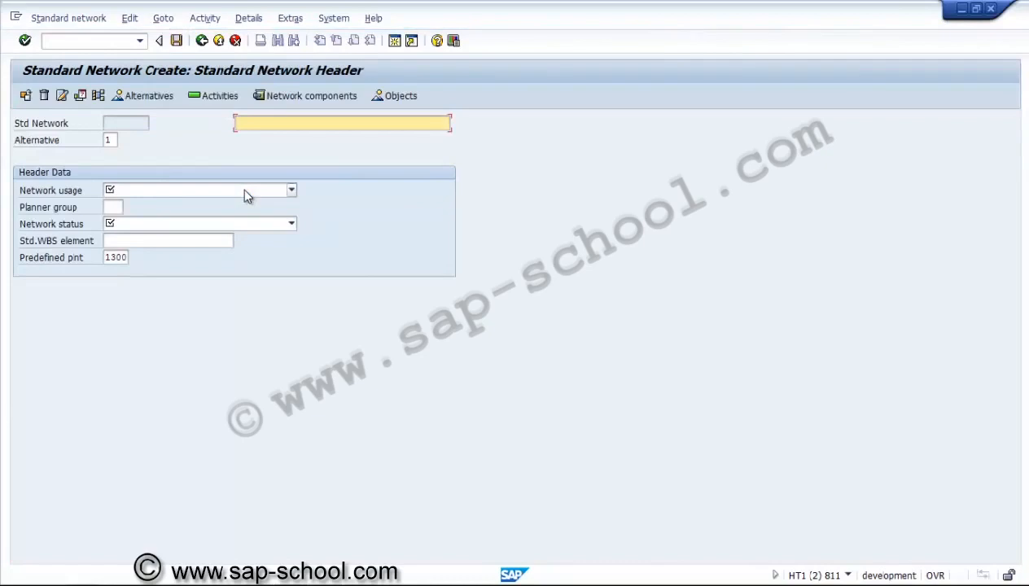
Enter Standard Network as the description in the standard network header.
type("Standard tw")
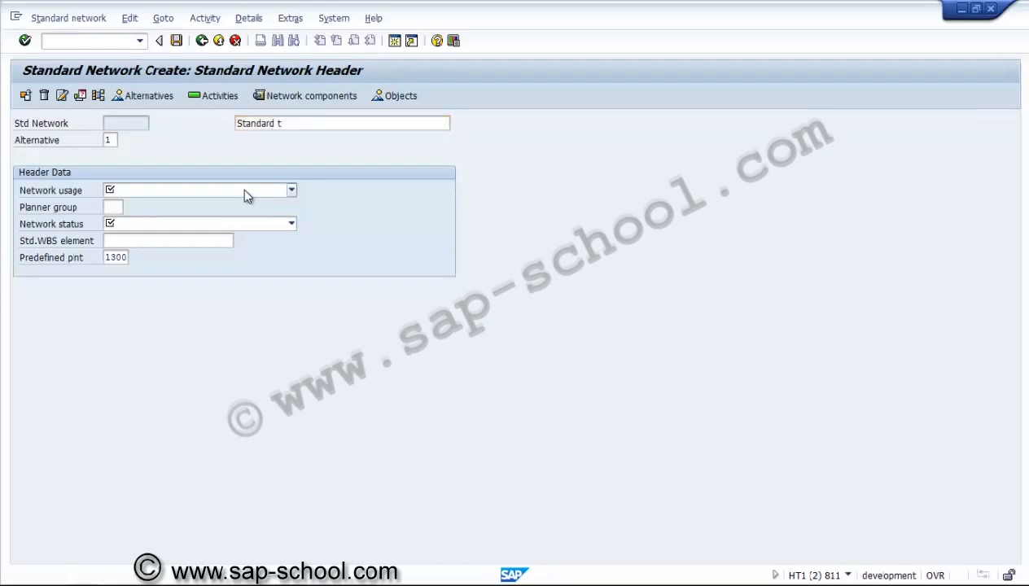
type("ork")
key("BackSpace")
key("BackSpace")
key("BackSpace")
key("BackSpace")
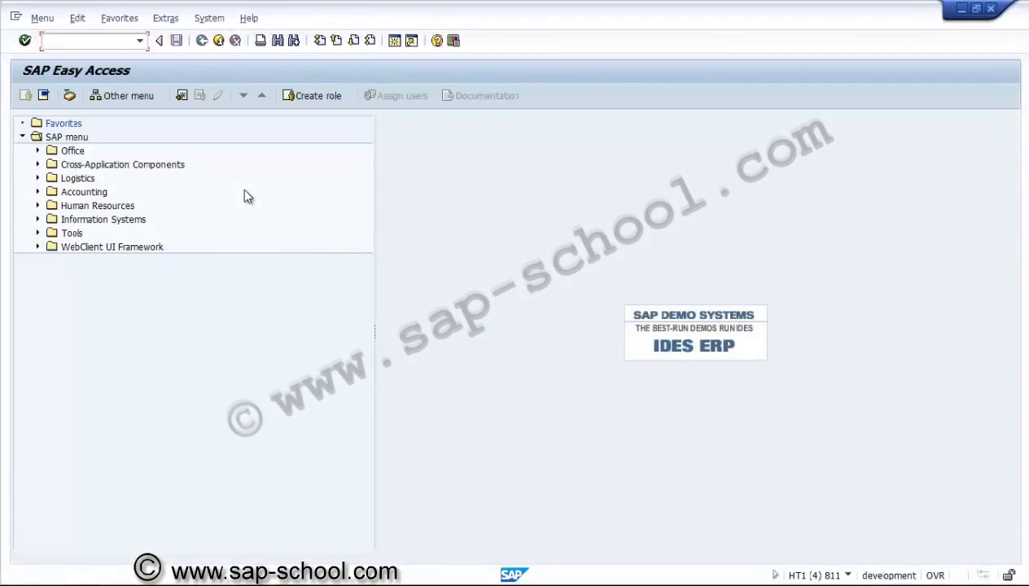
key("alt+Tab")
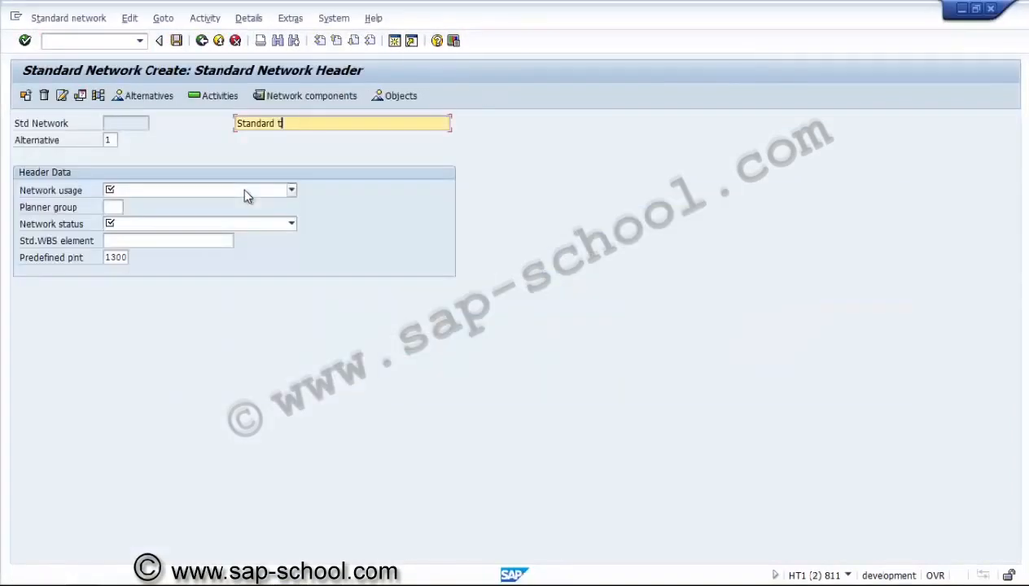
type("Network")
Set the network usage to 4 Plant maintenance and the network status to 1 Created.
left_click(234, 194)
left_click(236, 199)
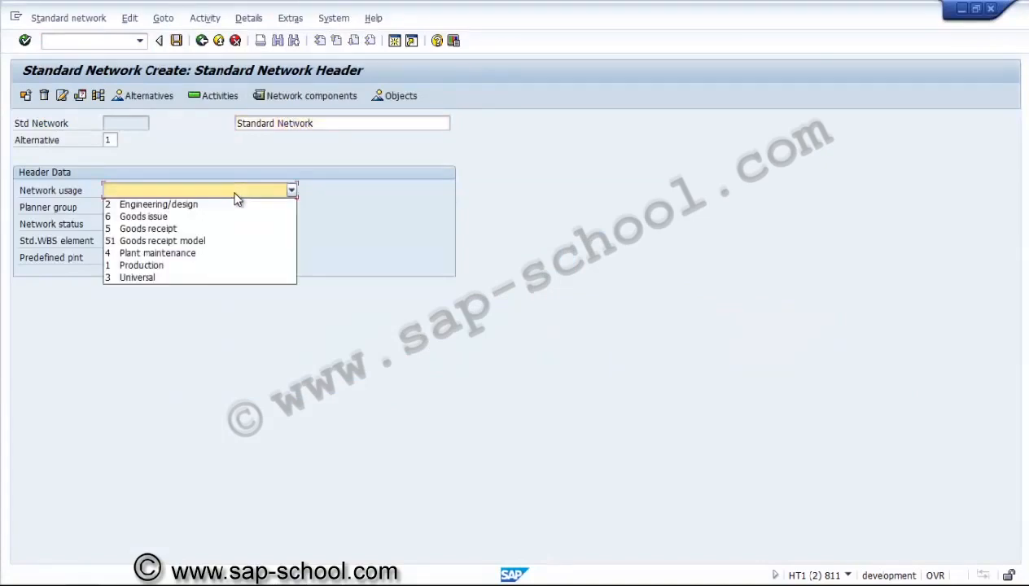
left_click(219, 264)
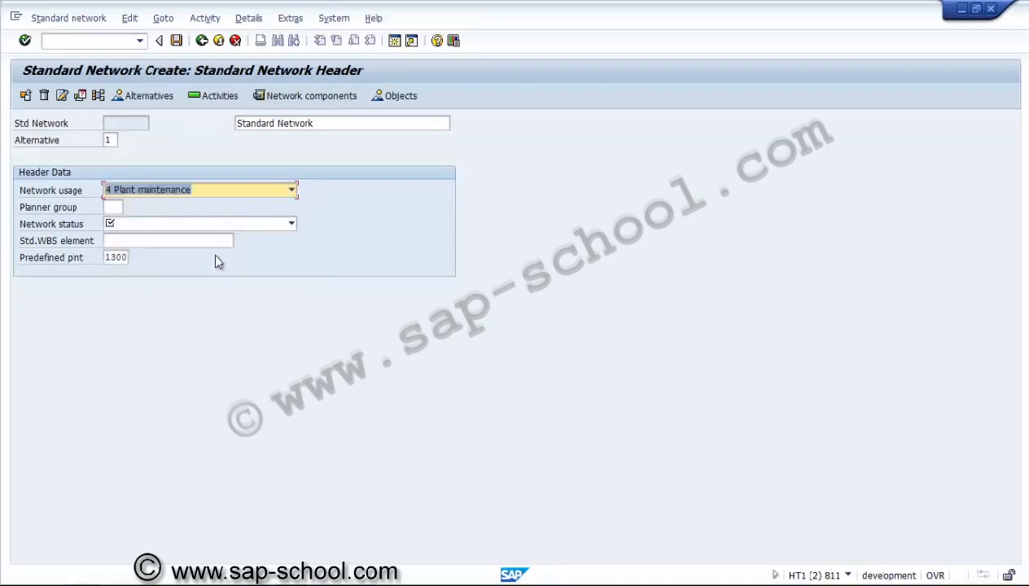
left_click(115, 228)
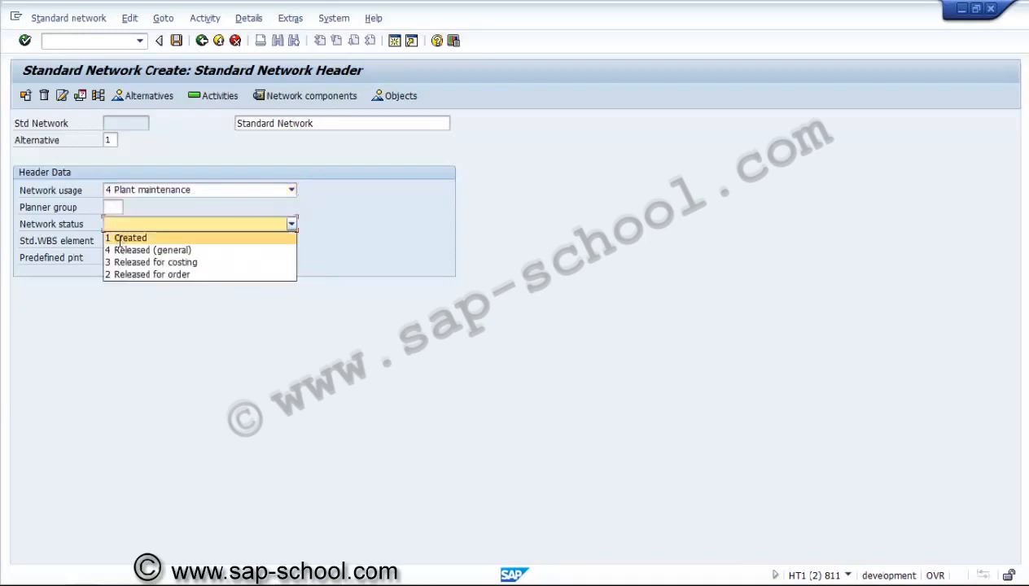
left_click(119, 238)
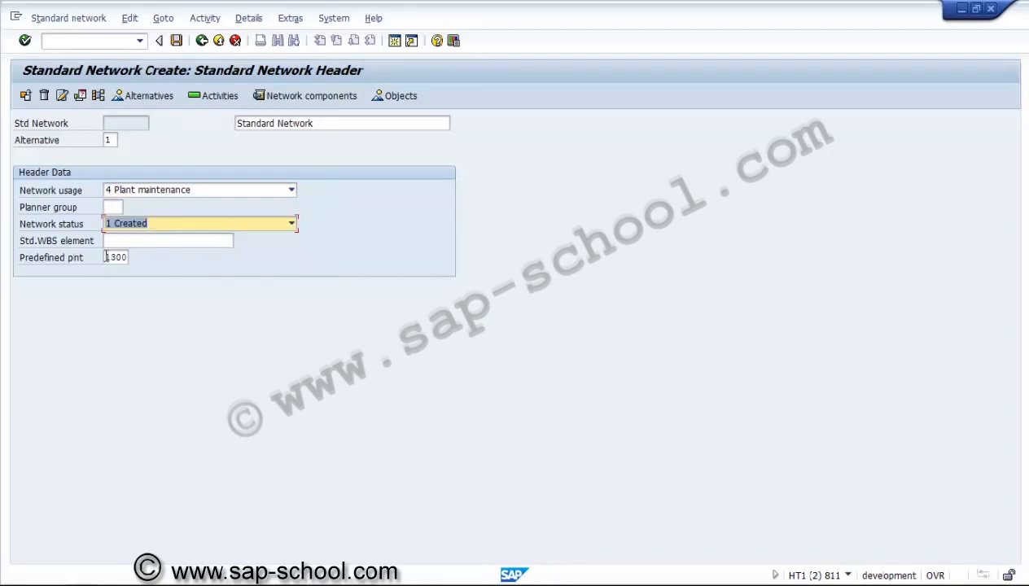
Set the predefined plant to 3000 and confirm the header data.
left_click(106, 257)
type("3")
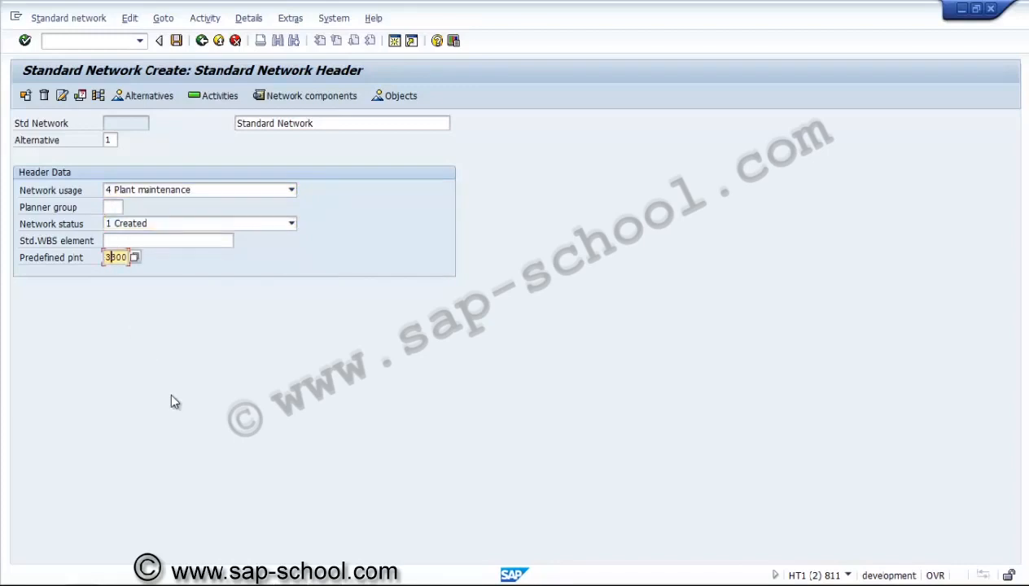
type("000")
key("Return")
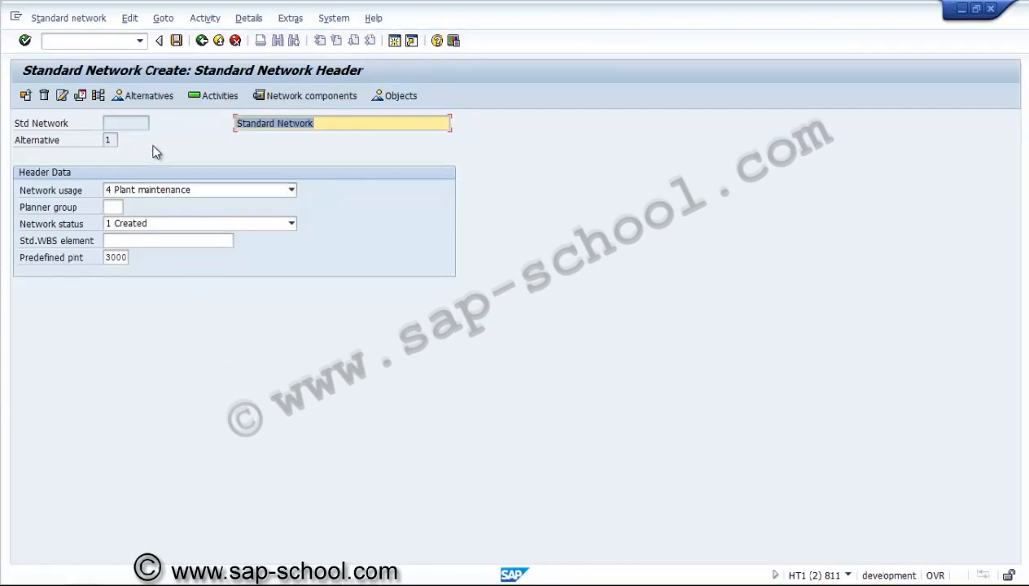
Enter Foundation, Bricking and Cleaning as activities 0010, 0020 and 0030 in the network's operation overview.
left_click(204, 99)
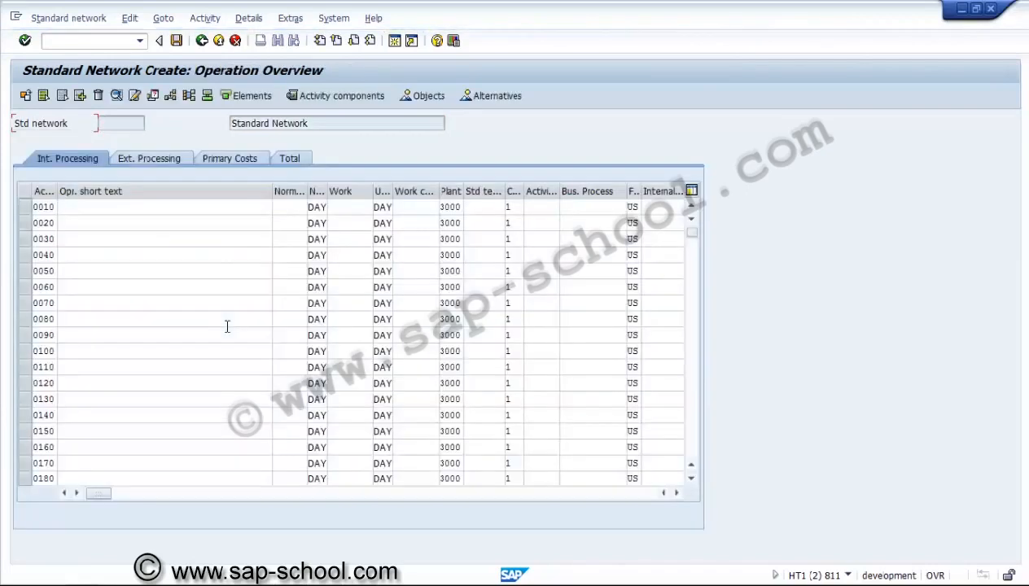
left_click(171, 206)
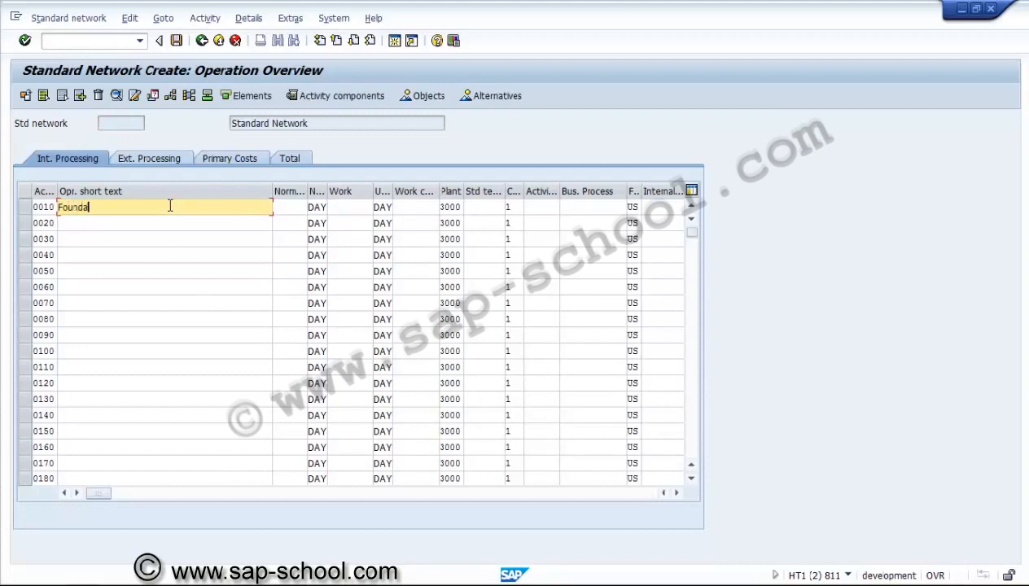
key("Down")
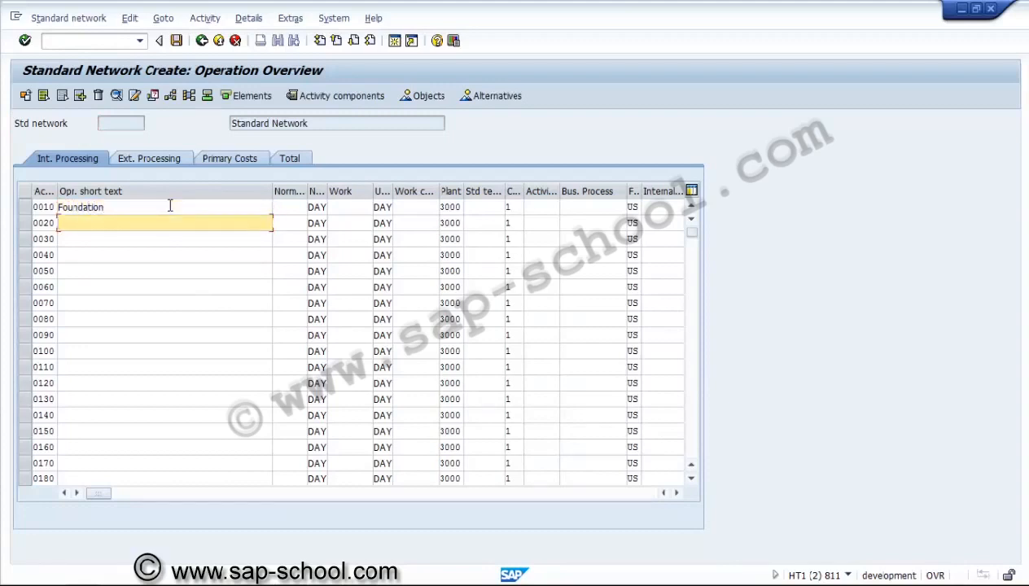
type("Bricking")
key("Down")
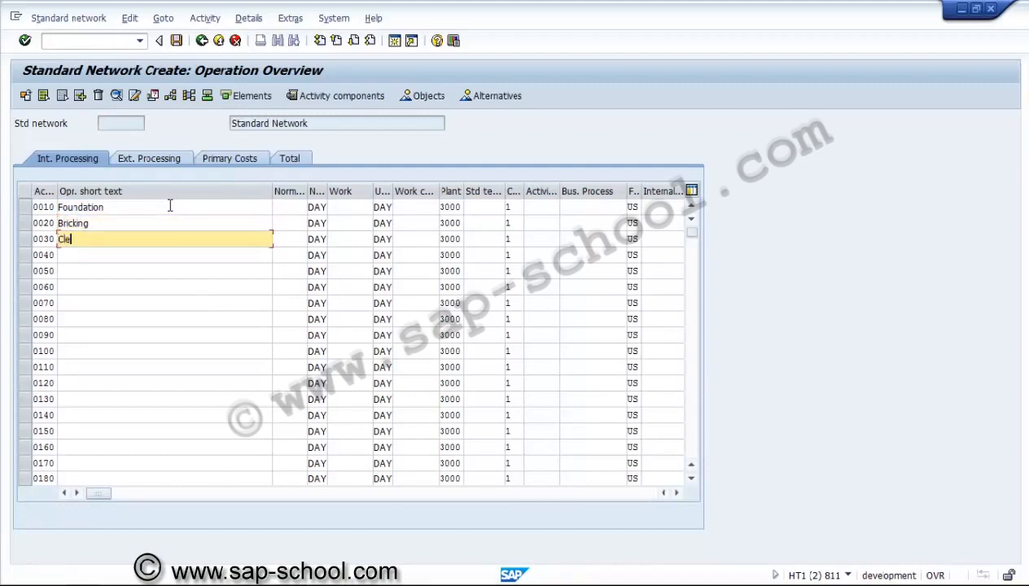
type("Cleaning")
key("Return")
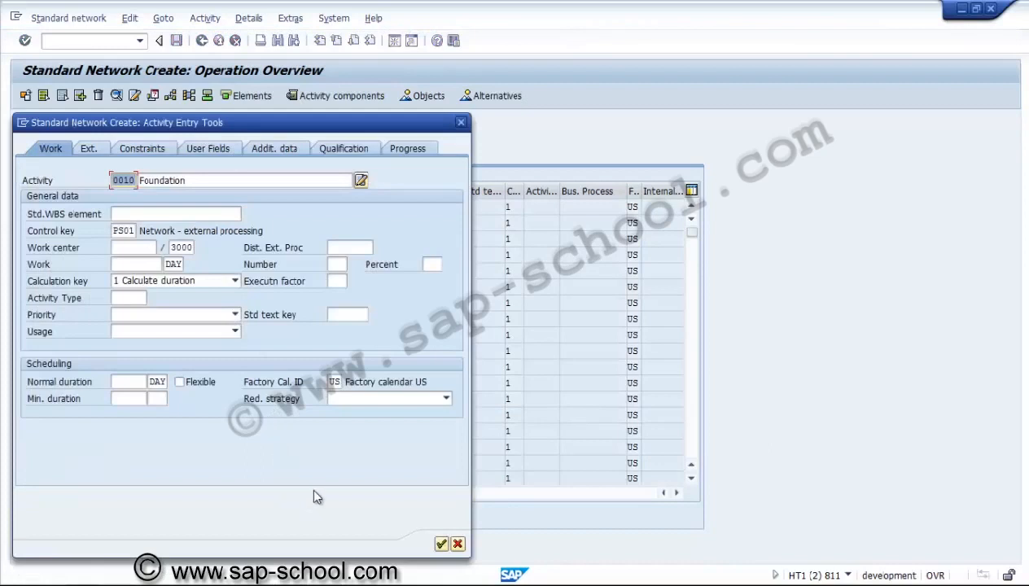
Accept the entry details for all three activities without further entries and save the standard network.
left_click(440, 544)
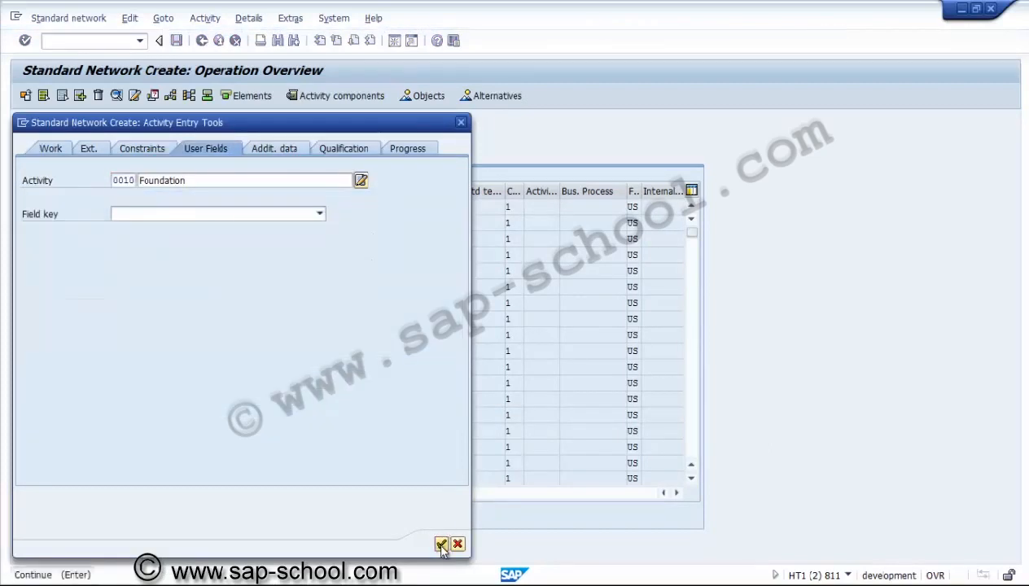
left_click(440, 544)
left_click(440, 544)
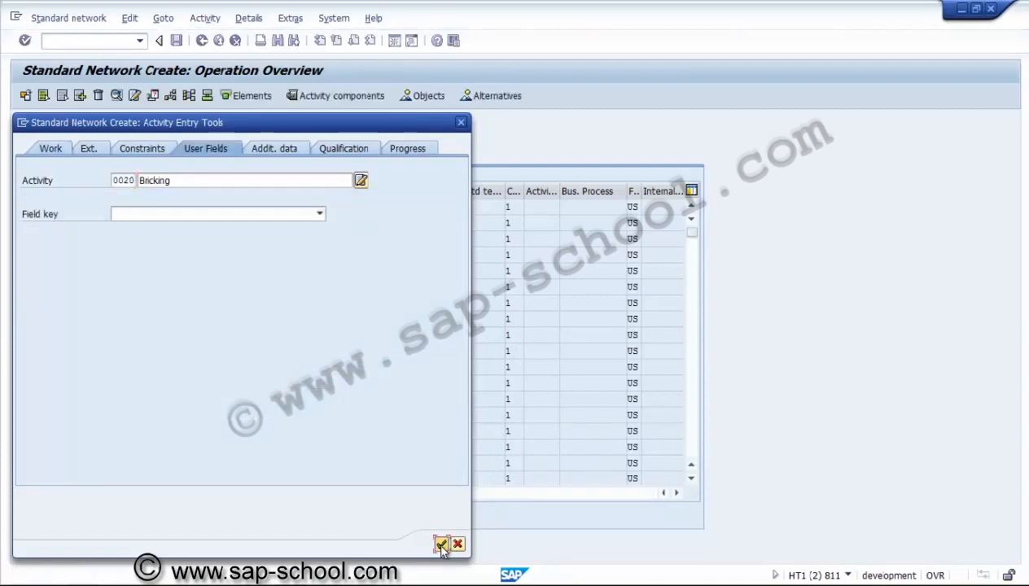
left_click(441, 544)
left_click(440, 544)
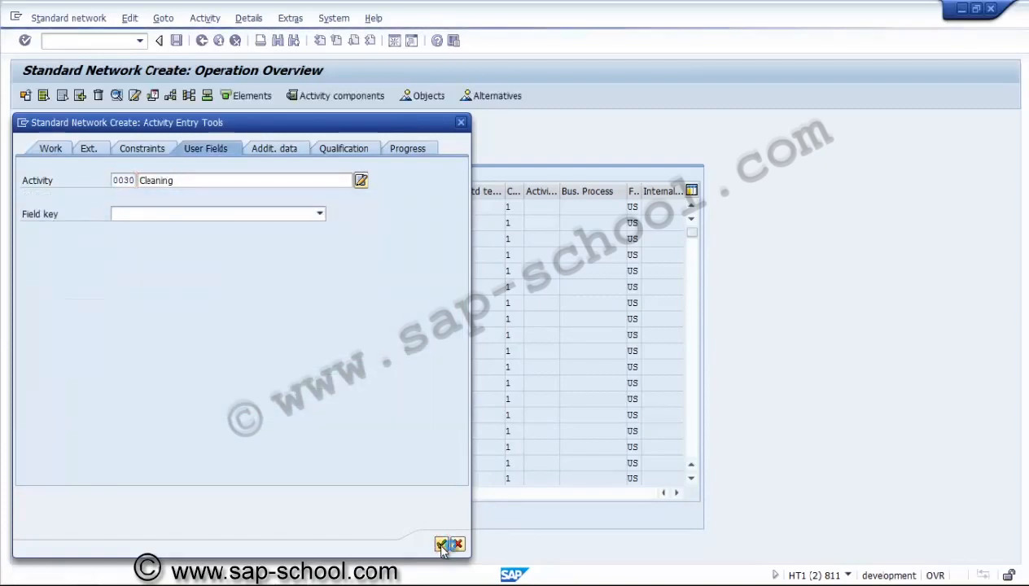
left_click(441, 544)
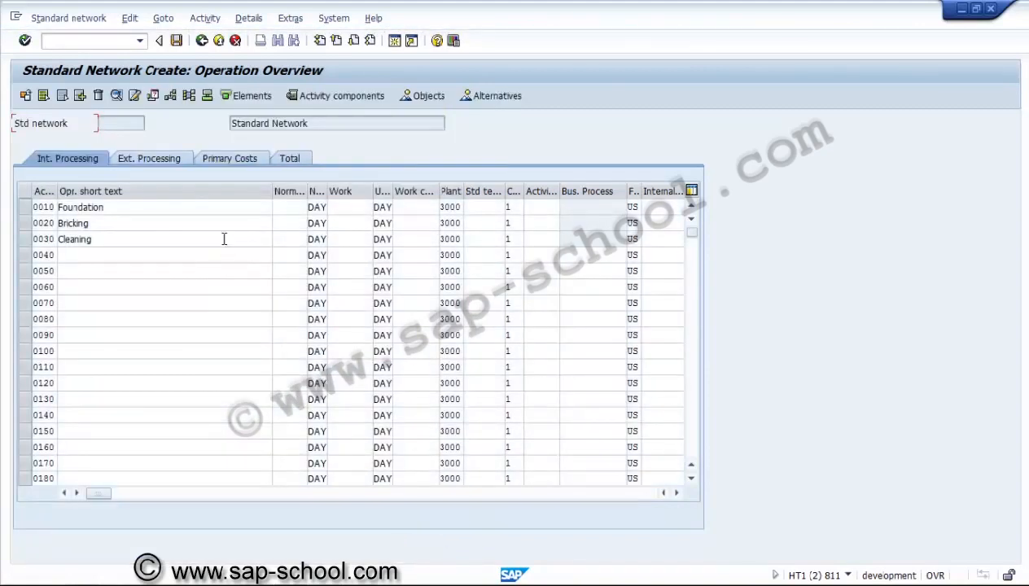
left_click(175, 41)
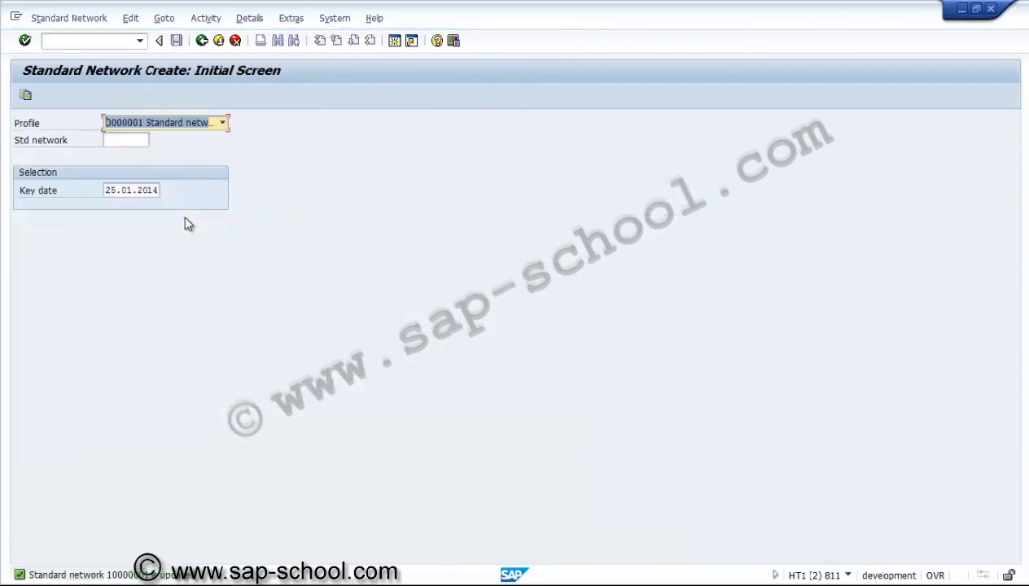
Switch to changing standard networks, dismiss the invalid selection, and find and open standard network 10000001.
left_click(91, 24)
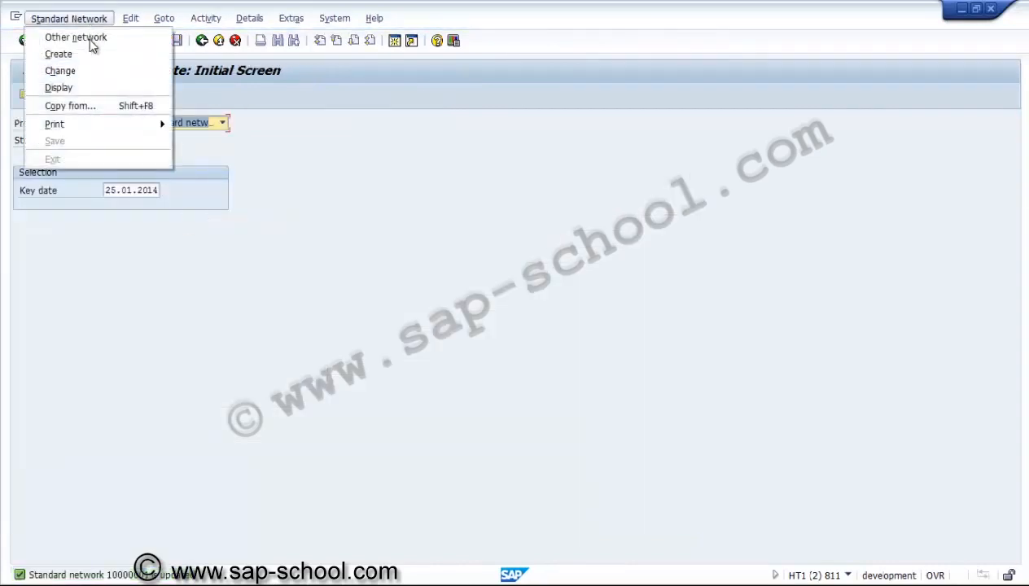
left_click(90, 69)
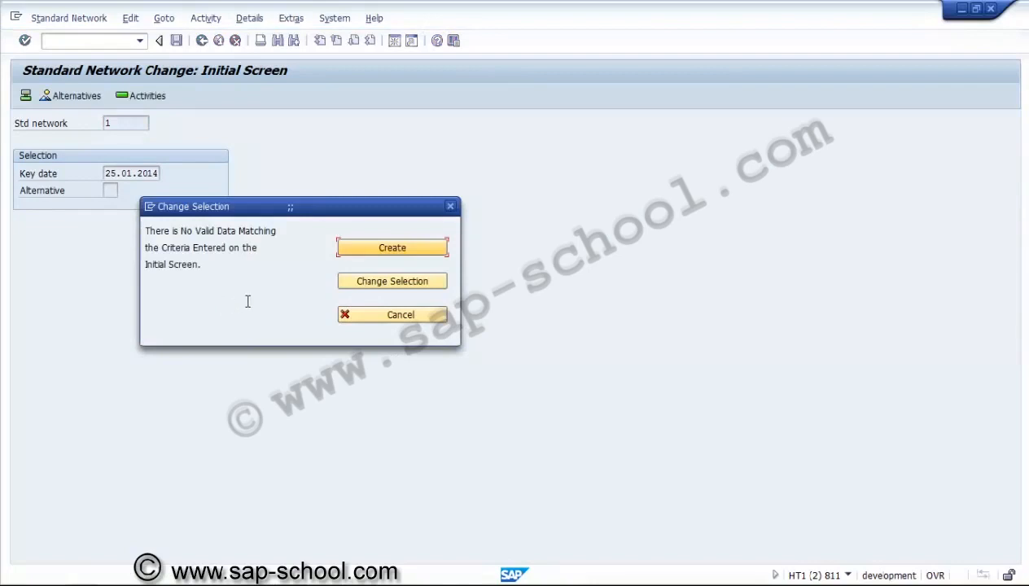
left_click(341, 317)
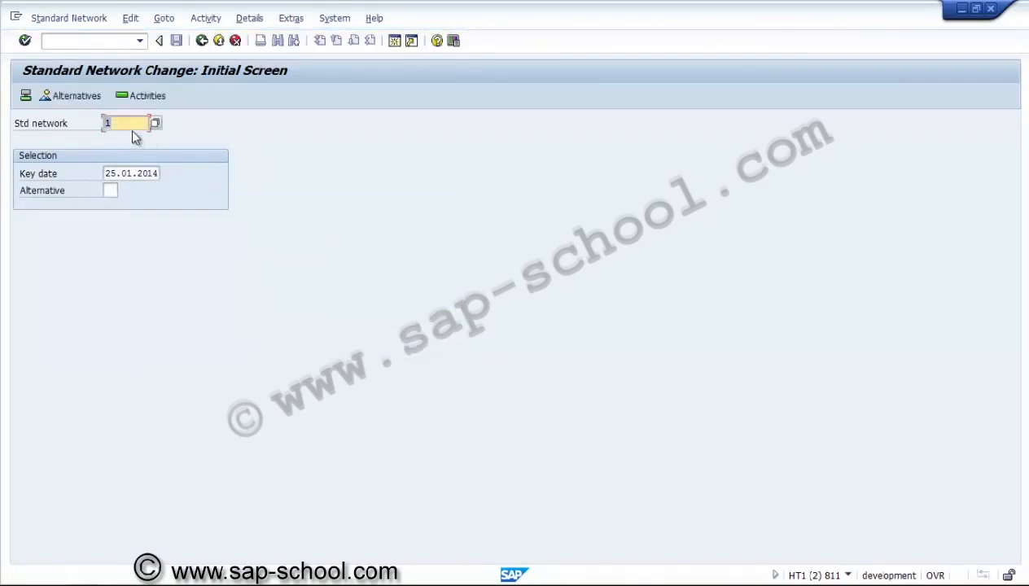
left_click(155, 123)
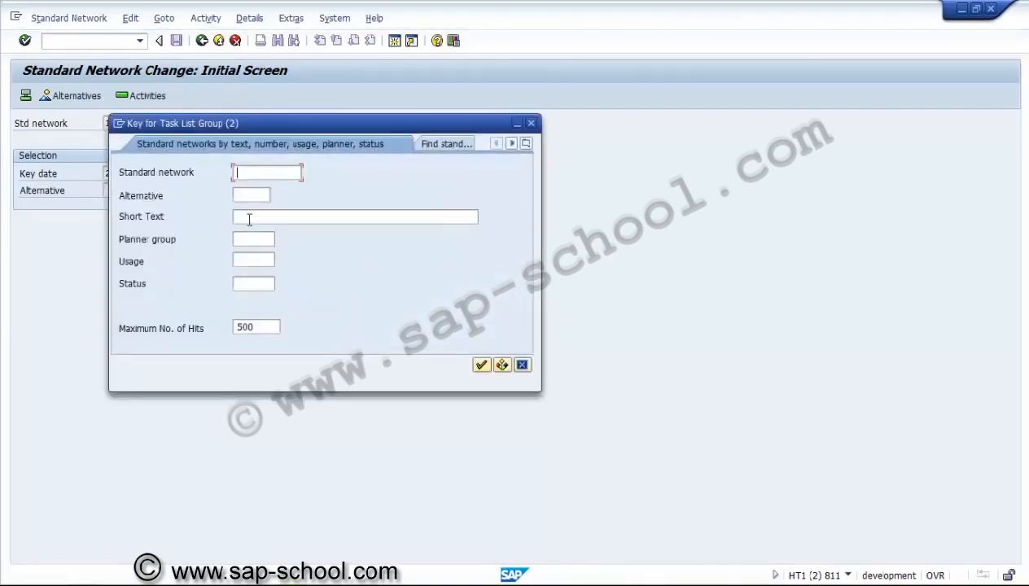
left_click(481, 365)
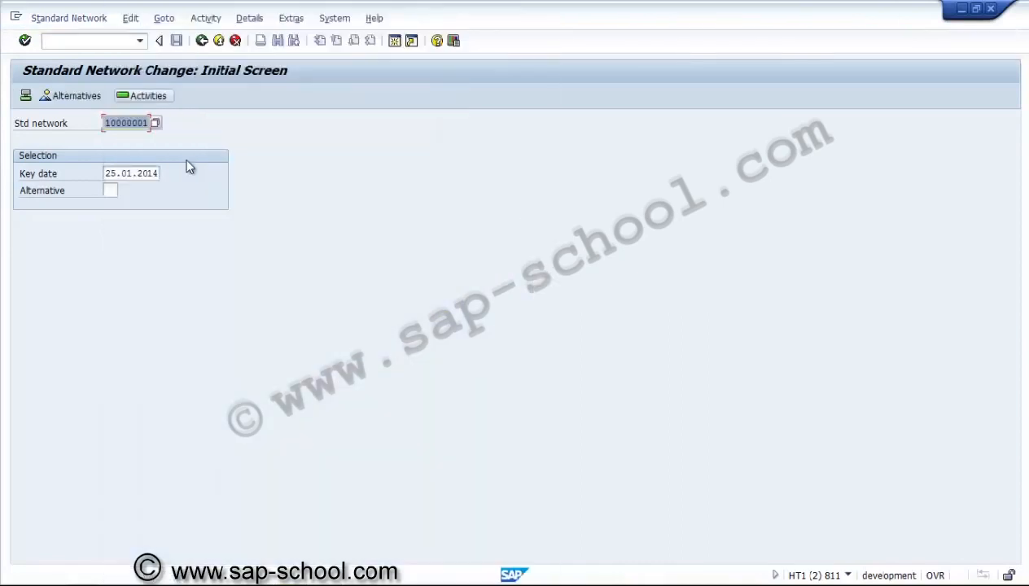
key("Return")
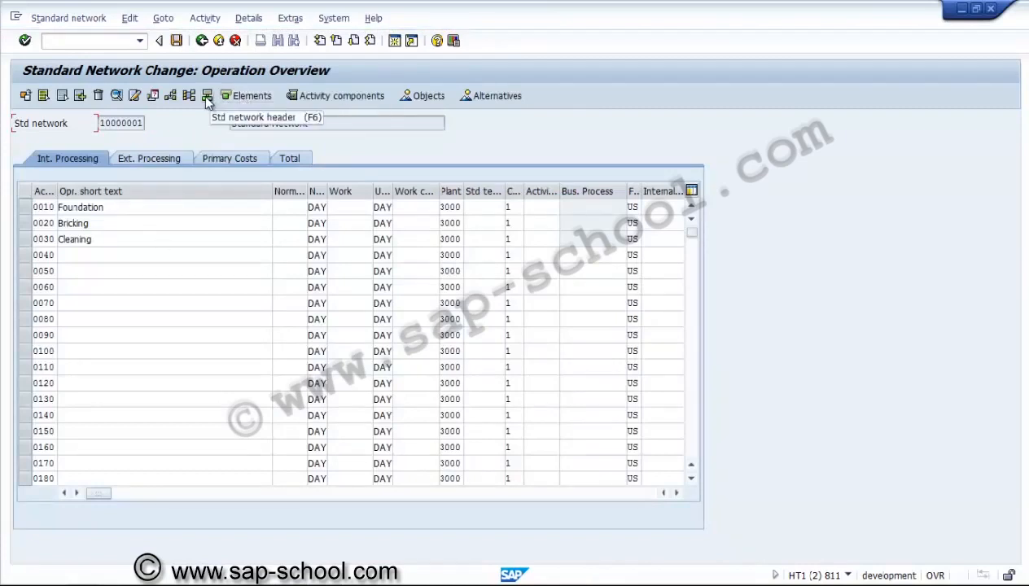
Review the header and alternative overview of standard network 10000001, then return to SAP Easy Access.
left_click(206, 97)
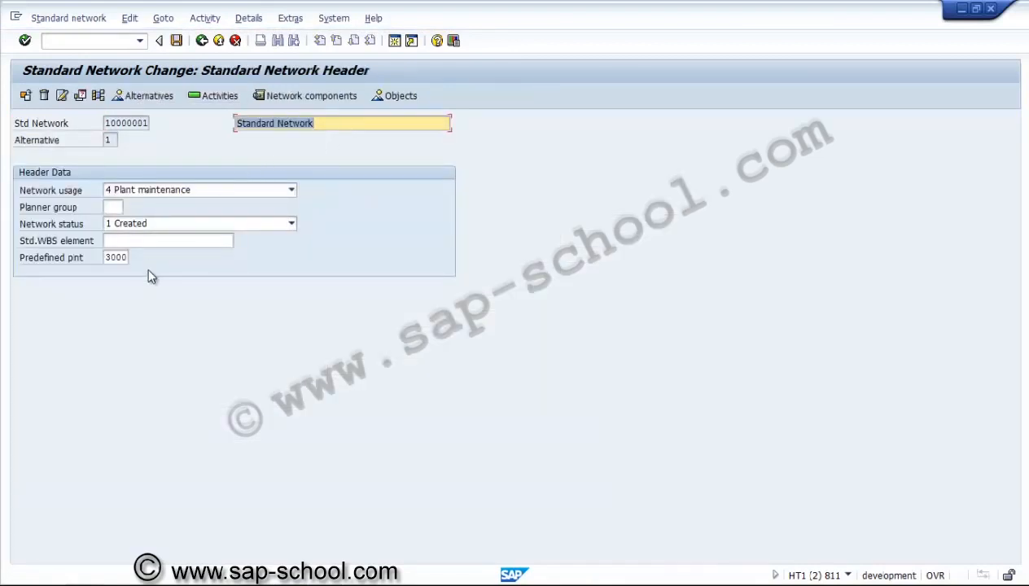
left_click(202, 41)
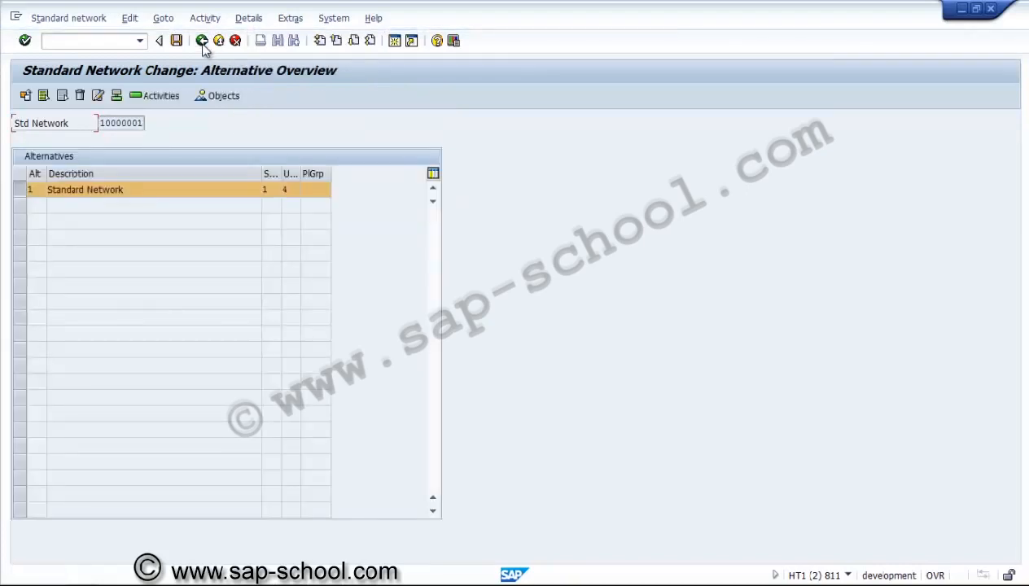
left_click(202, 41)
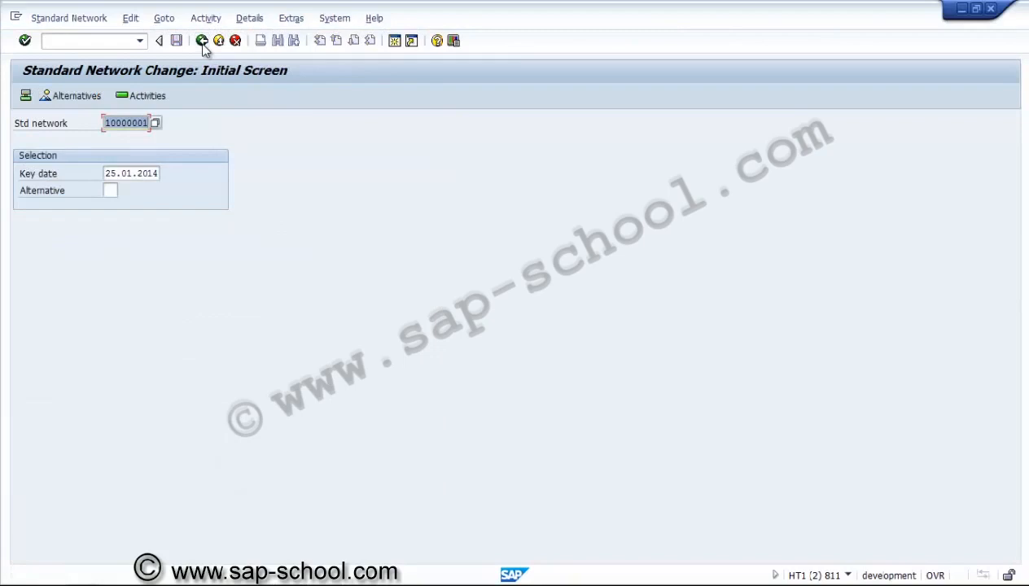
left_click(202, 41)
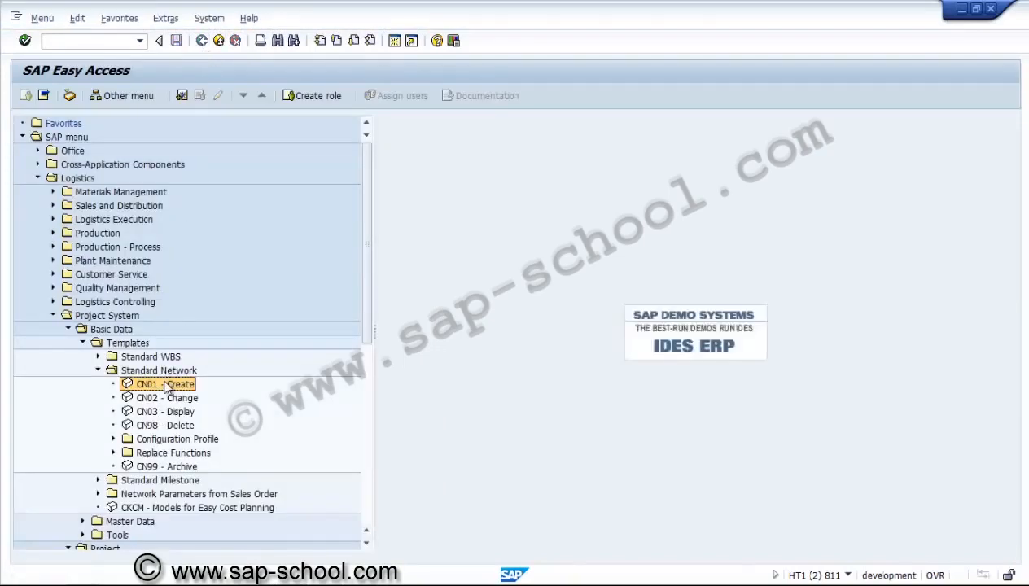
Start CN01 - Create, view the selection for copying from an existing standard network, and leave without copying.
double_click(165, 384)
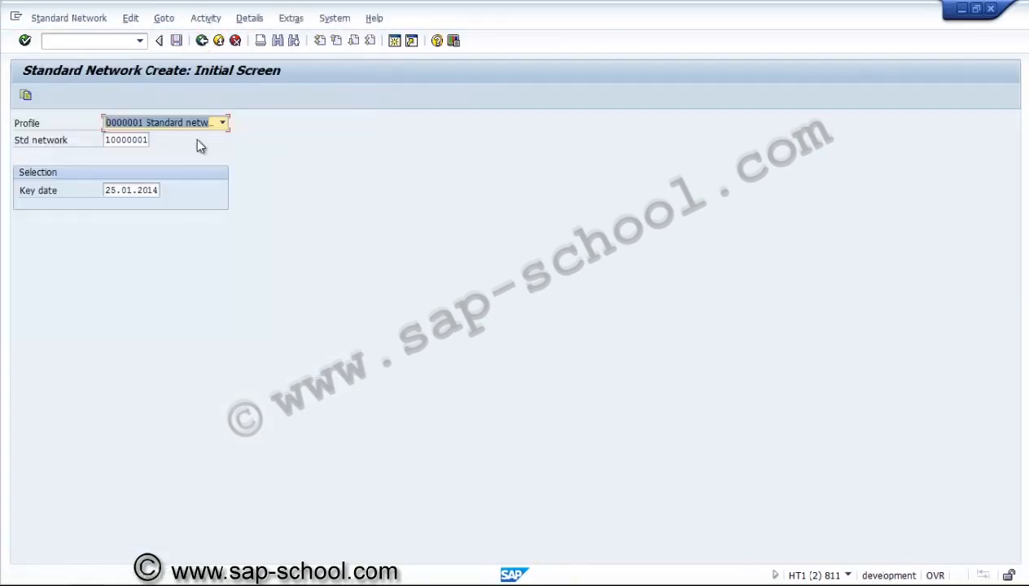
left_click(26, 96)
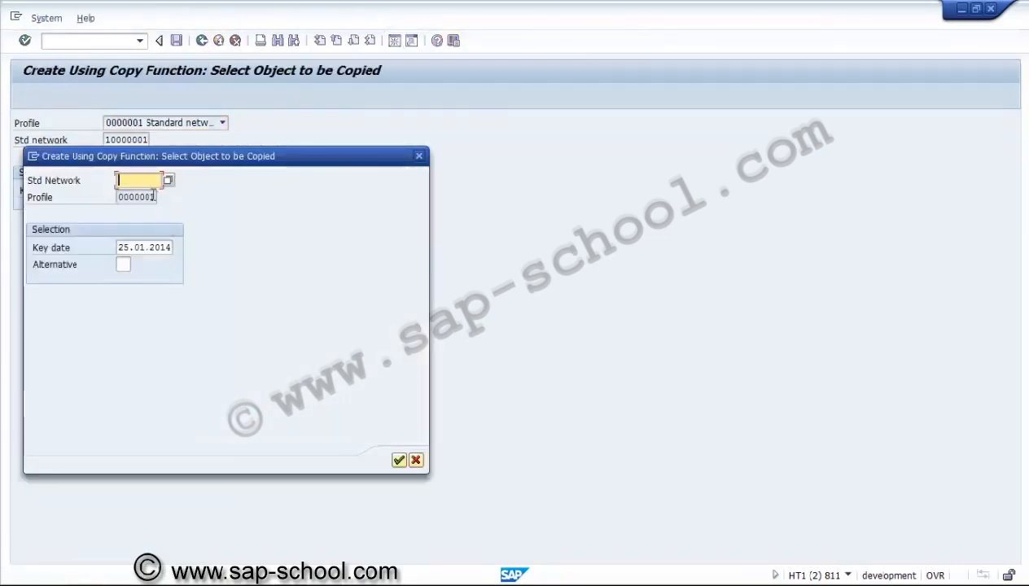
left_click(415, 461)
left_click(203, 42)
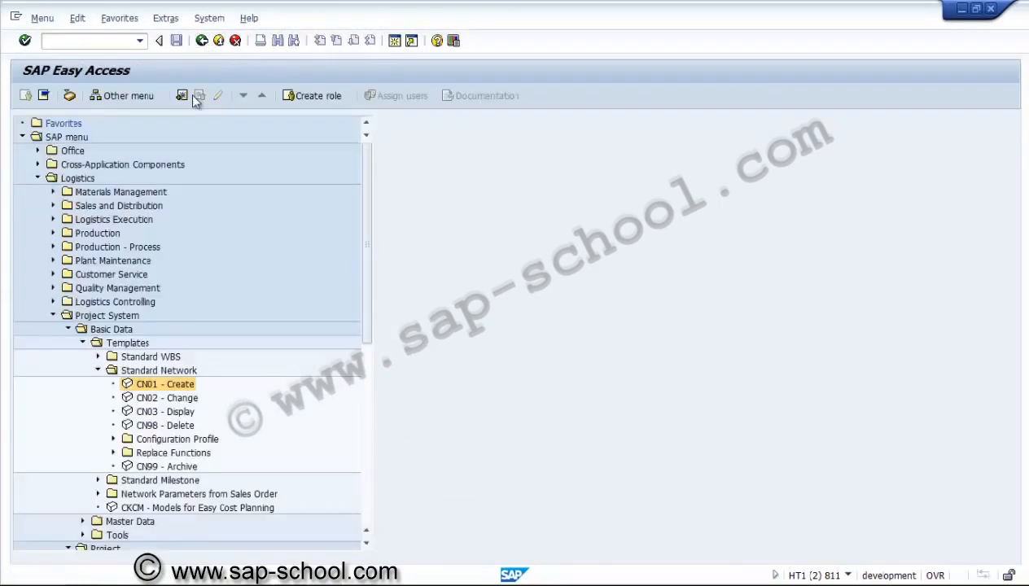
Delete standard network 10000001 without archiving using CN98 - Delete, and return to SAP Easy Access.
left_click(153, 427)
double_click(153, 427)
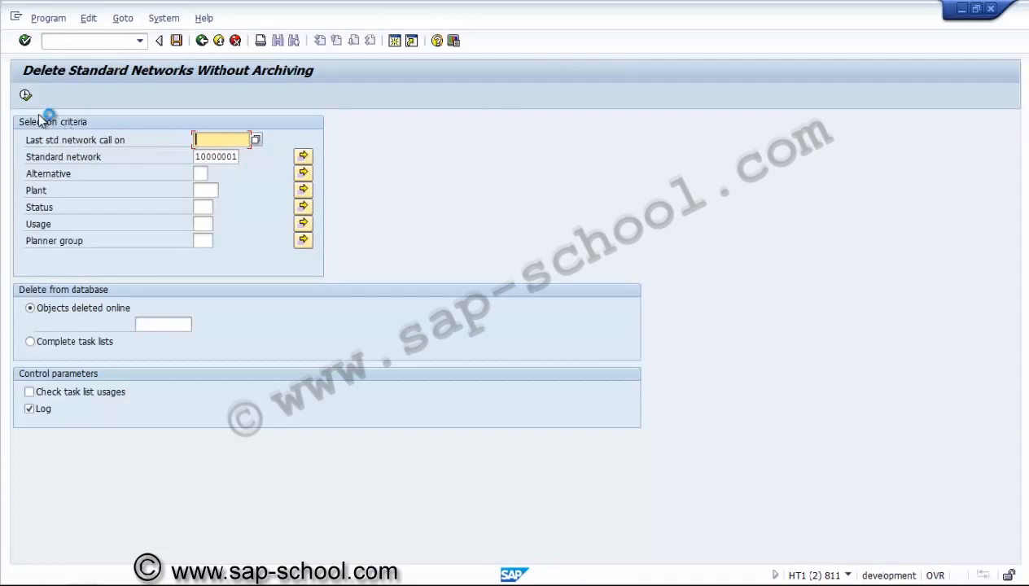
key("F8")
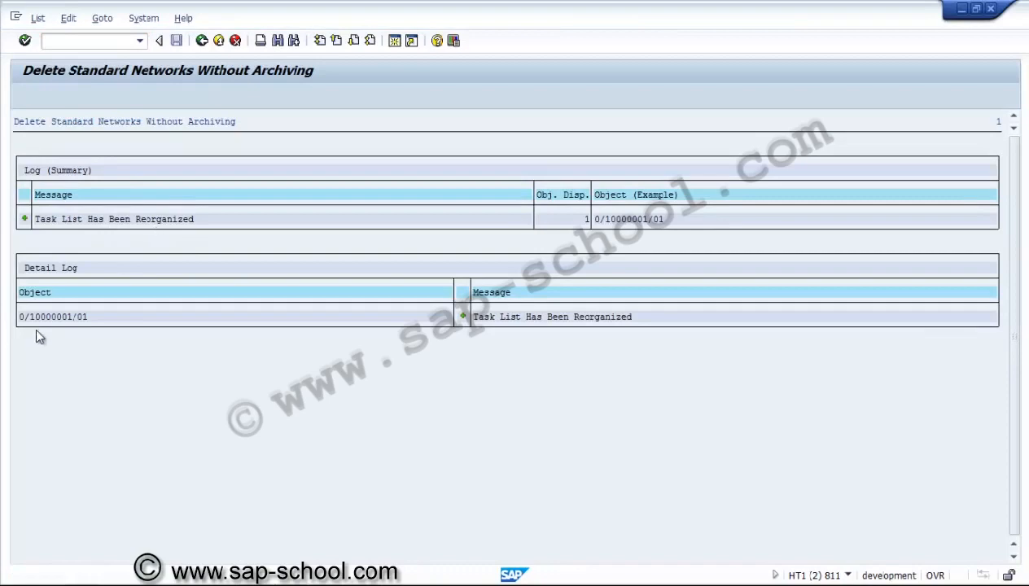
left_click(203, 45)
left_click(203, 46)
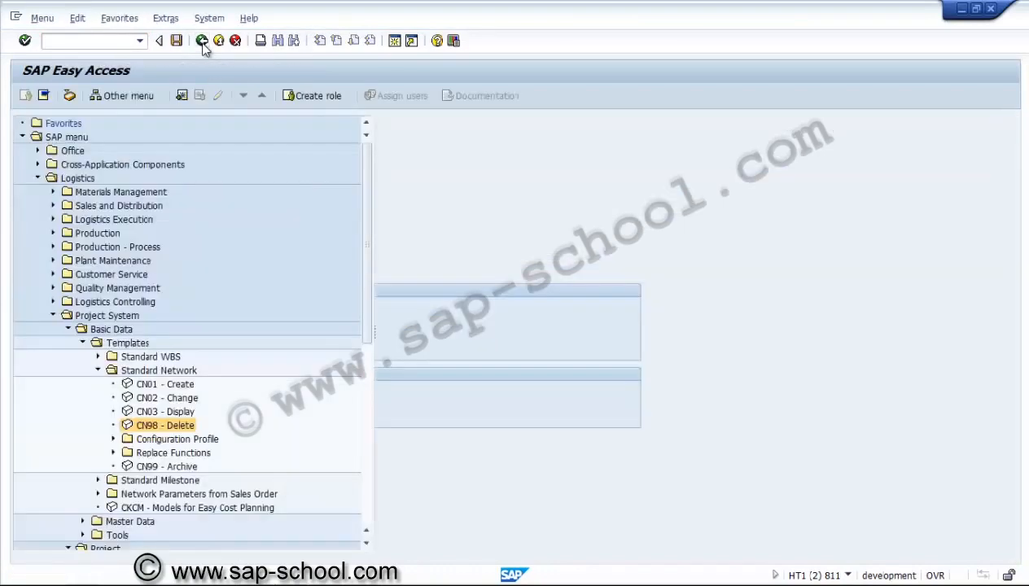
Collapse the Project System folder, run transaction cj20n, display project U3000.1403 to review its structure, and exit.
left_click(53, 316)
left_click(123, 41)
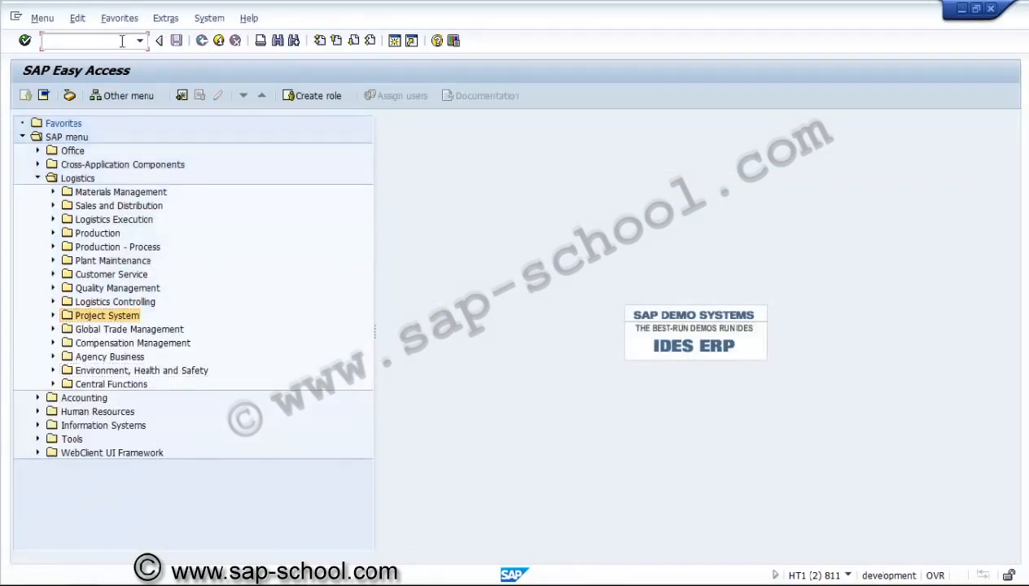
type("cj20n")
key("Return")
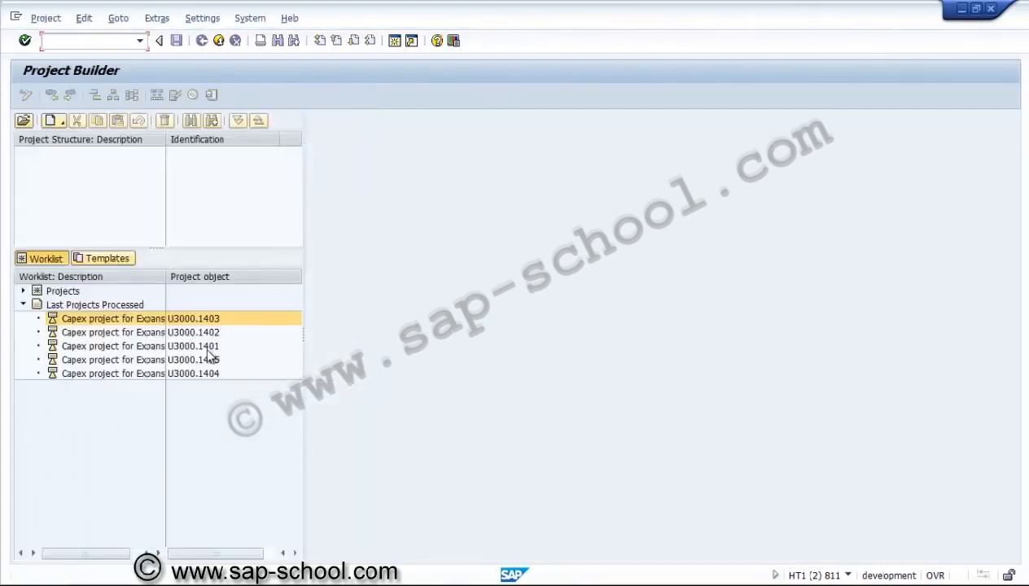
double_click(161, 318)
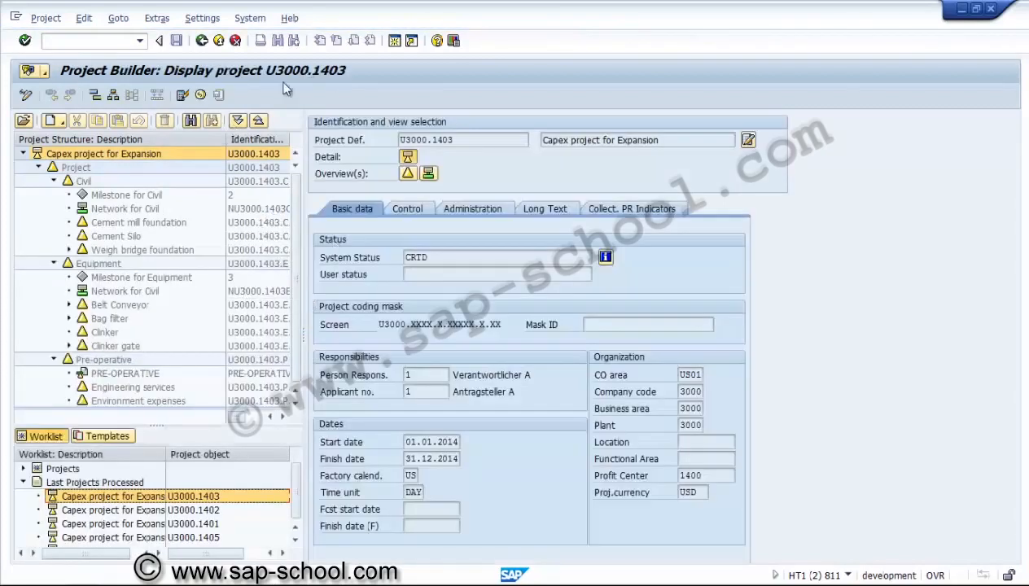
left_click(219, 42)
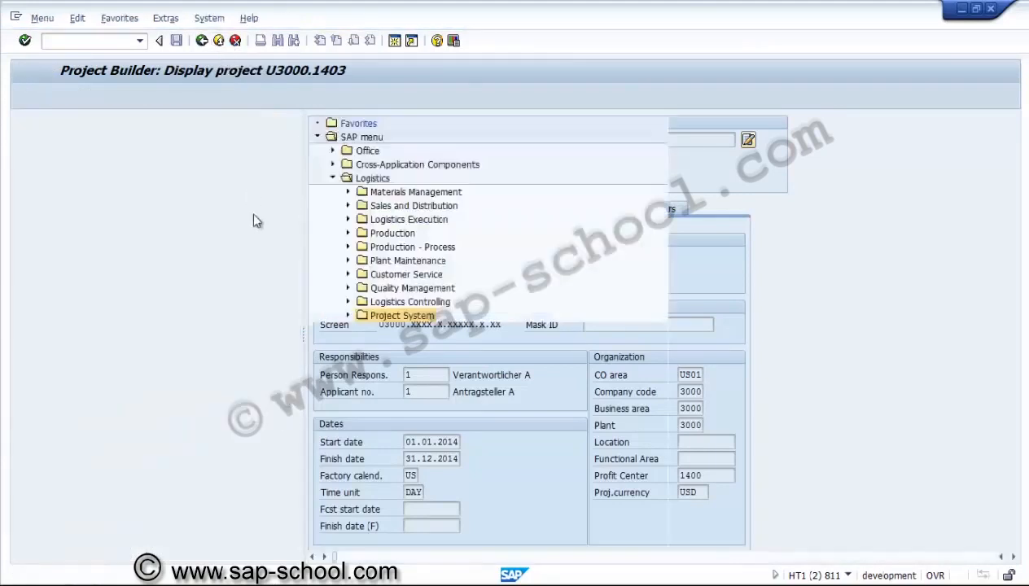